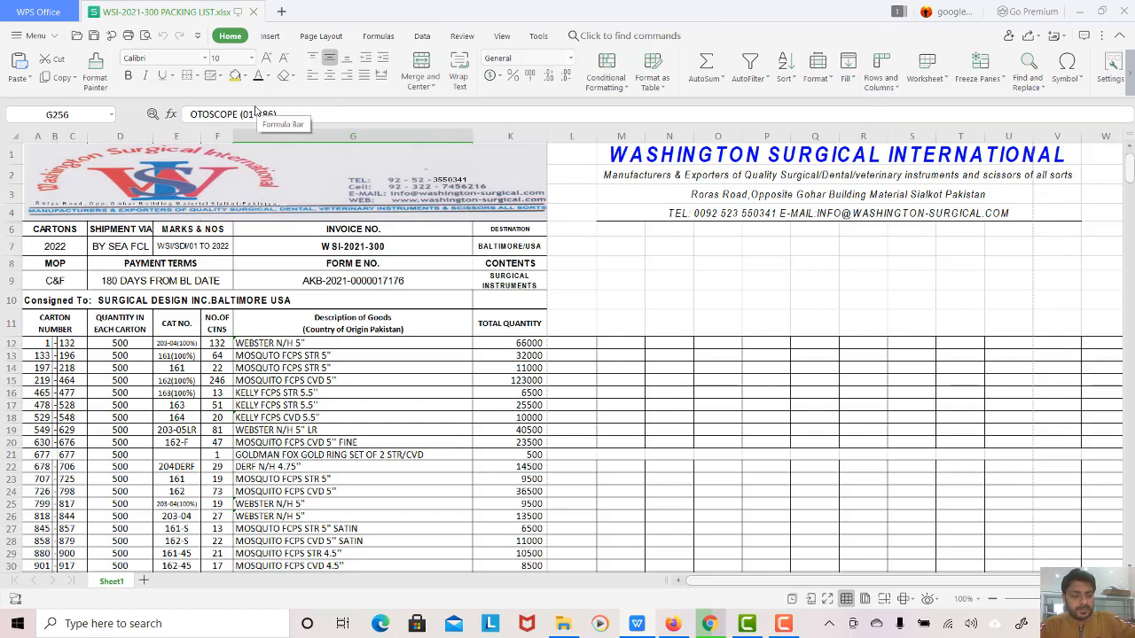
Step: Create a blank workbook and set its page to A4 size with Narrow margins
{"action": "key", "text": "ctrl+n"}
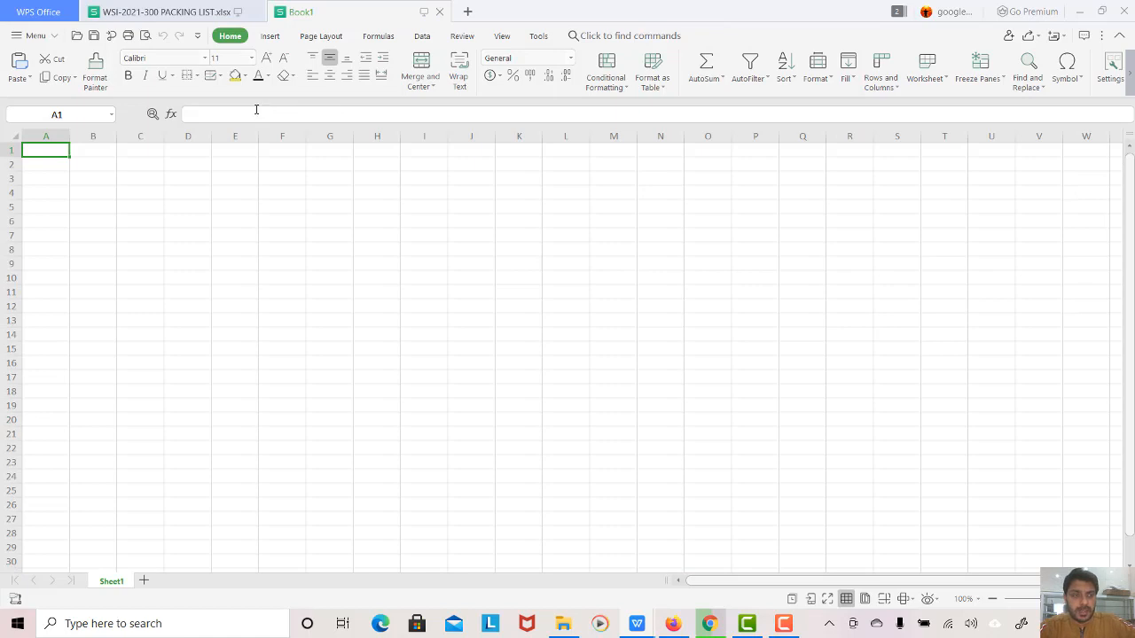
{"action": "left_click", "coordinate": [324, 38]}
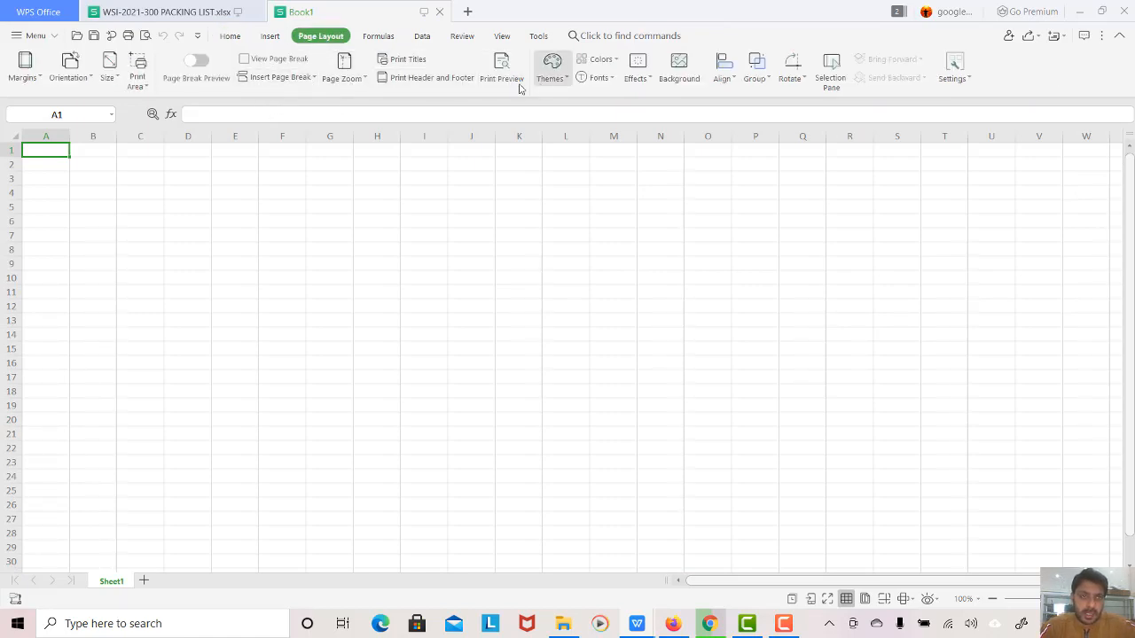
{"action": "left_click", "coordinate": [119, 78]}
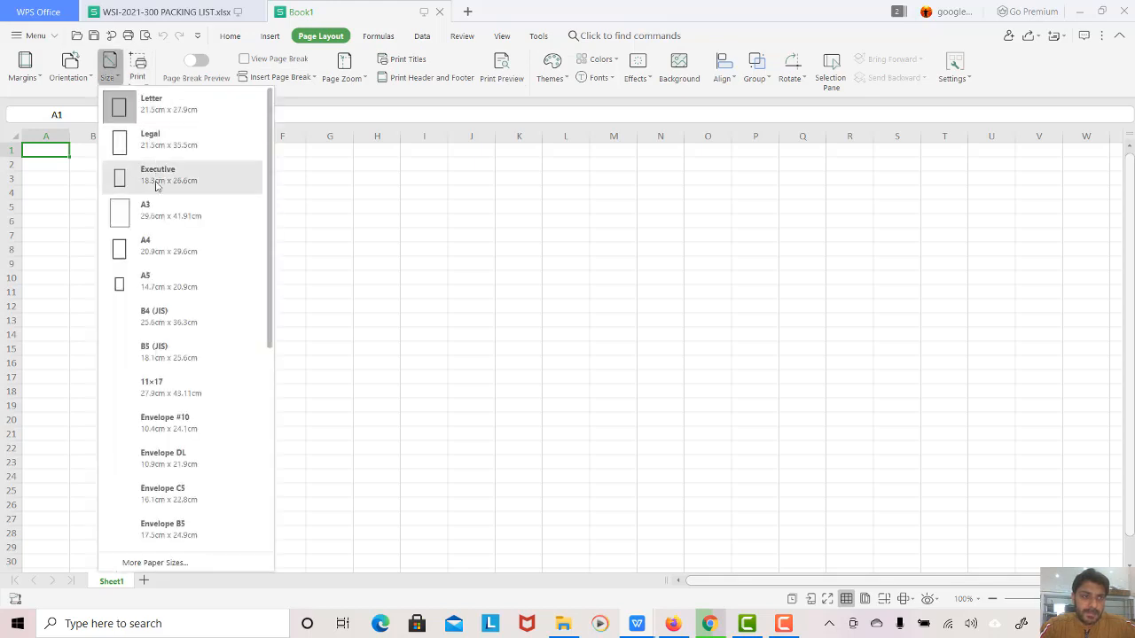
{"action": "left_click", "coordinate": [155, 248]}
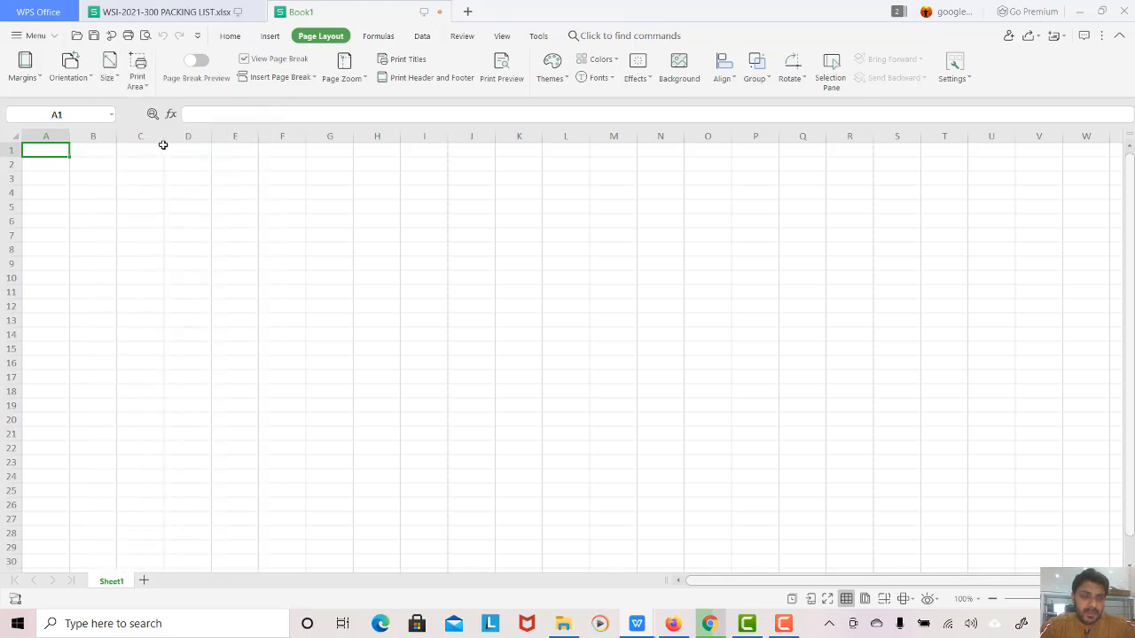
{"action": "left_click", "coordinate": [25, 69]}
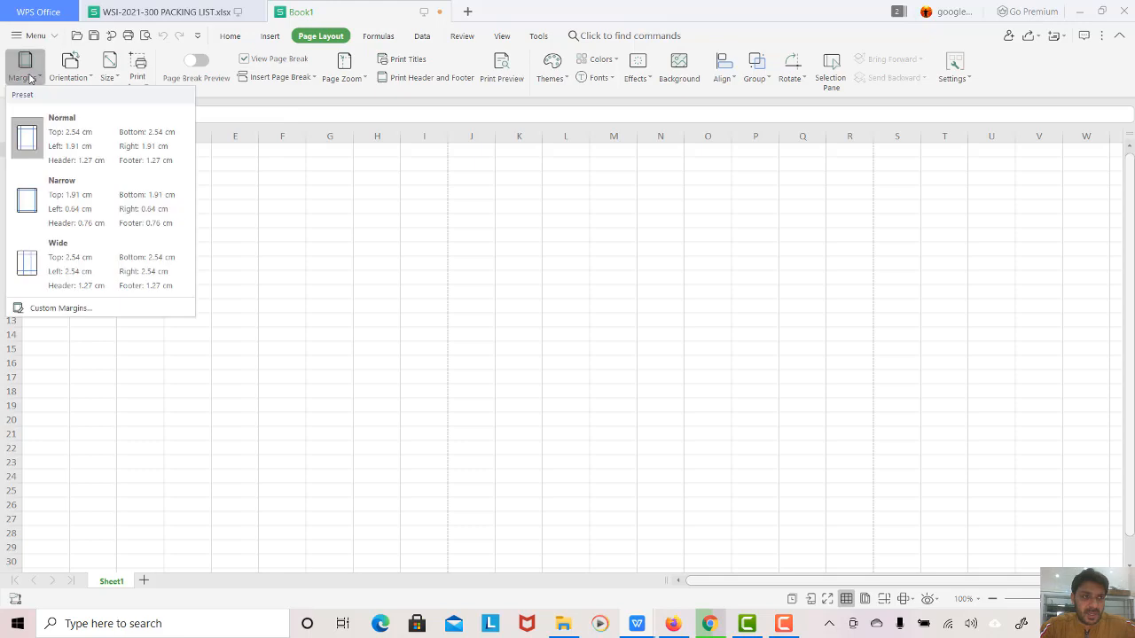
{"action": "left_click", "coordinate": [68, 190]}
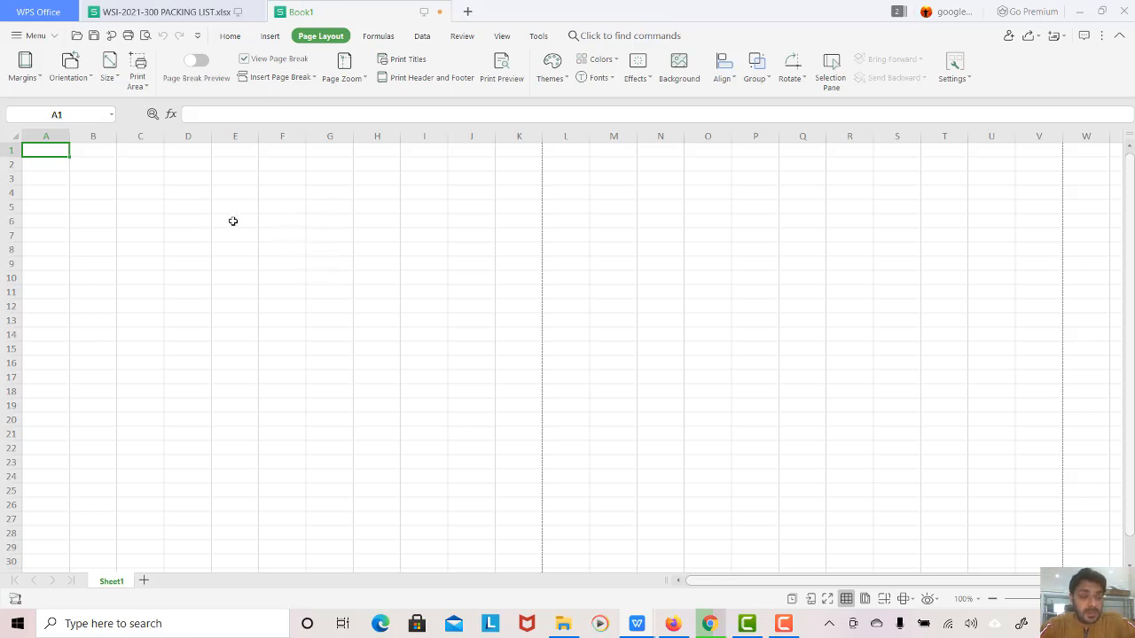
Step: Copy the letterhead picture from WSI-2021-300 PACKING LIST.xlsx to the top of Book1 and narrow it to about 18.6 cm to fit the page width
{"action": "left_click", "coordinate": [162, 12]}
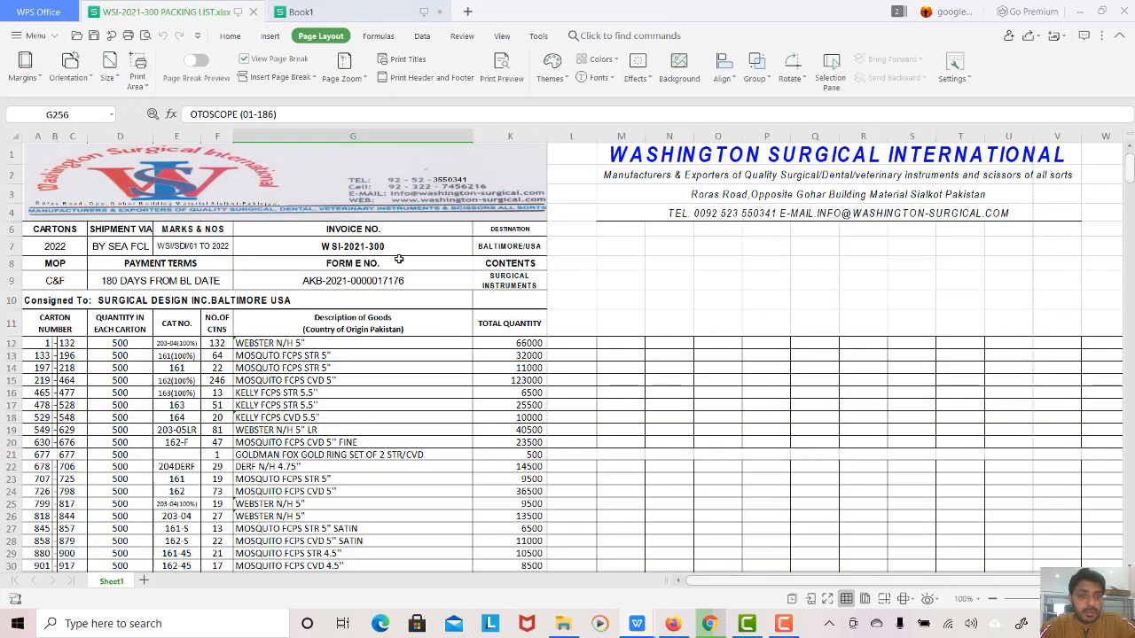
{"action": "left_click", "coordinate": [376, 191]}
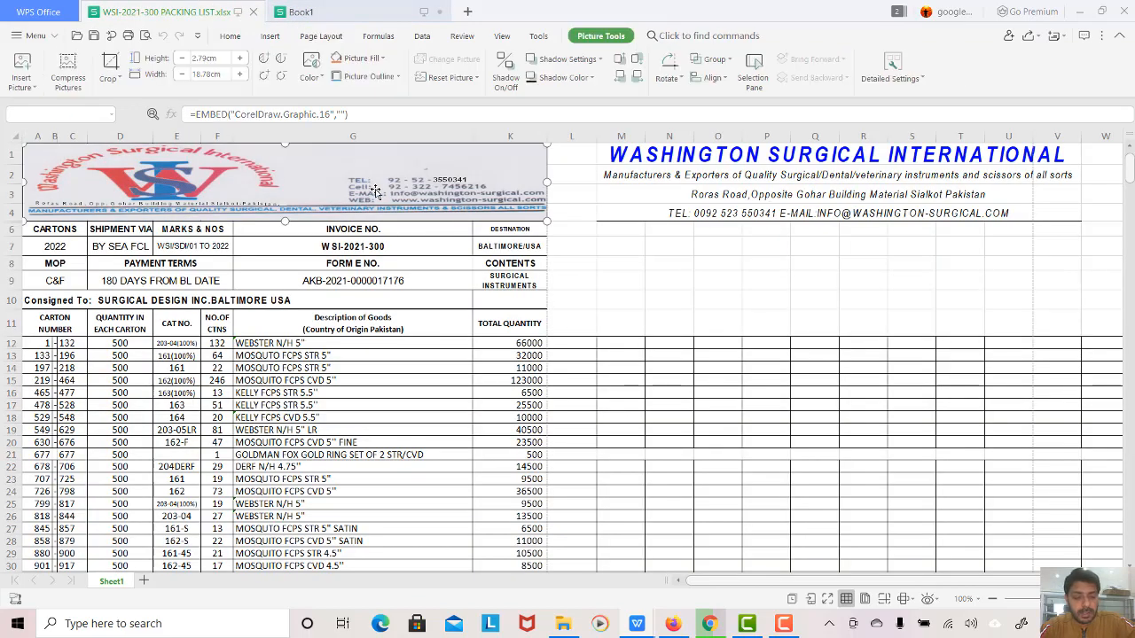
{"action": "left_click", "coordinate": [390, 11]}
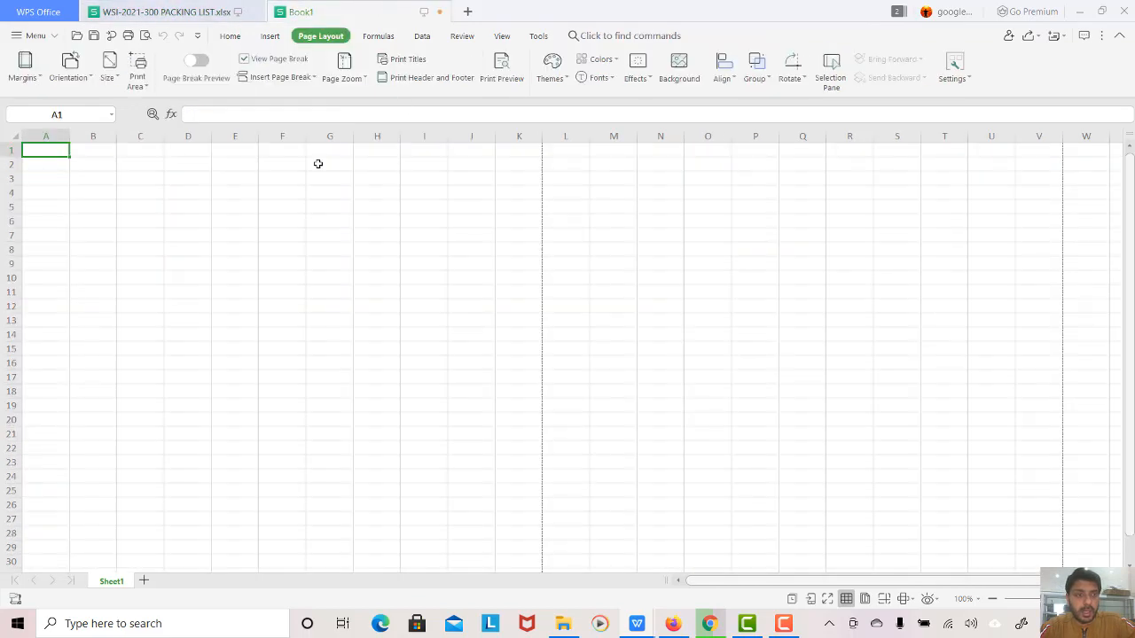
{"action": "key", "text": "ctrl+v"}
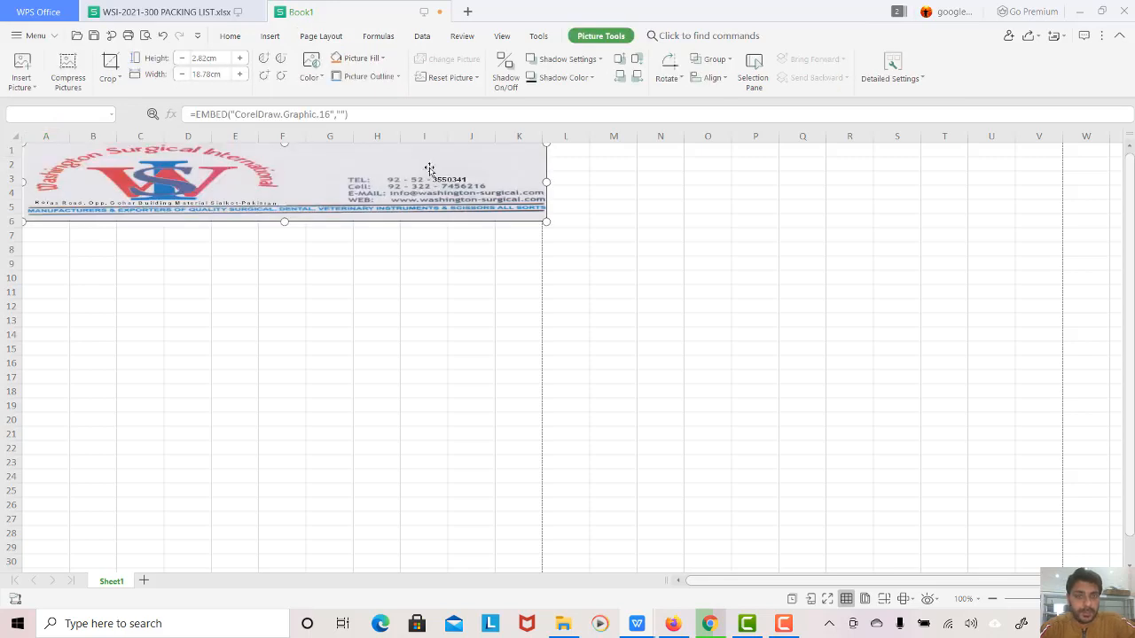
{"action": "left_click_drag", "start_coordinate": [547, 181], "coordinate": [541, 182]}
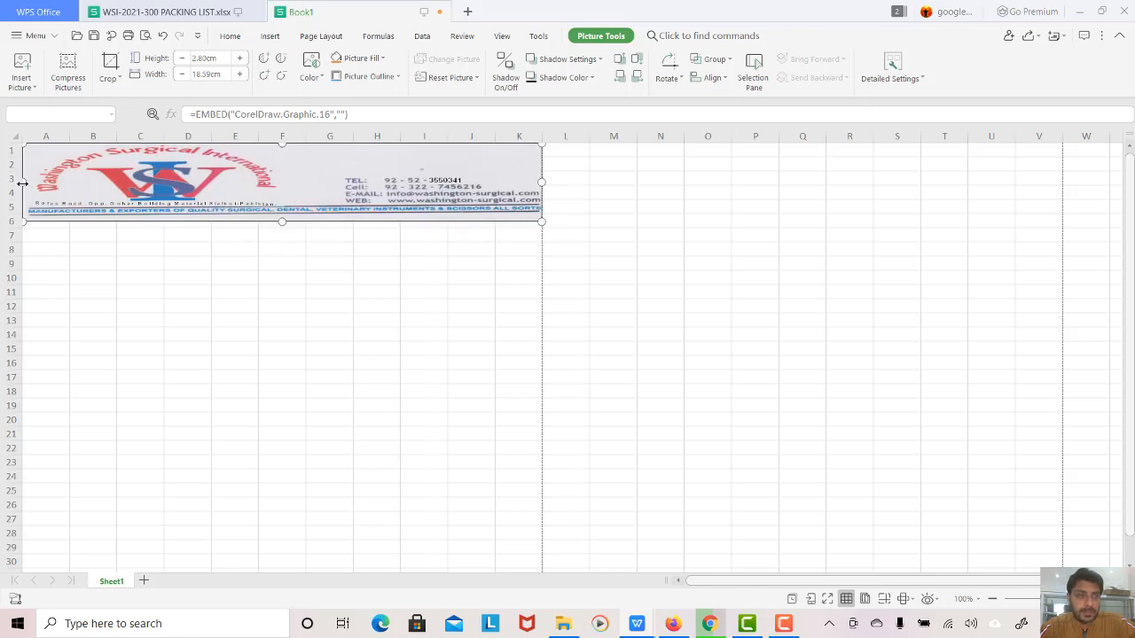
{"action": "left_click_drag", "start_coordinate": [23, 184], "coordinate": [21, 184]}
Step: Enter the headings CARTONS, SHIPMENT VIA and MARKS& NOS in cells A7 to C7, below the letterhead
{"action": "left_click", "coordinate": [51, 236]}
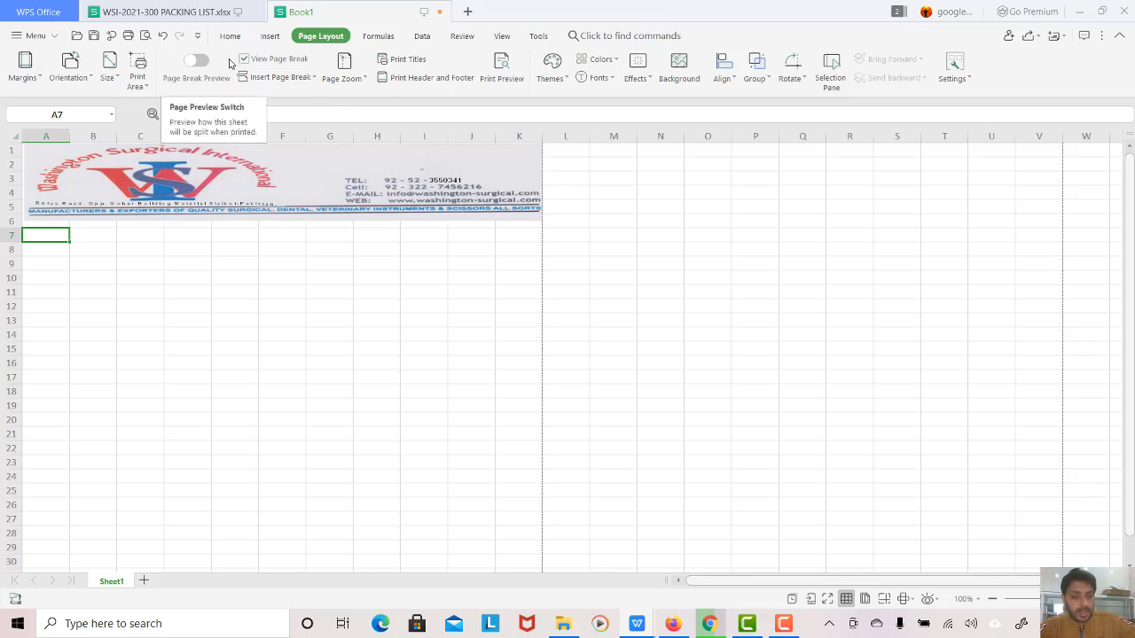
{"action": "type", "text": "CARTONS"}
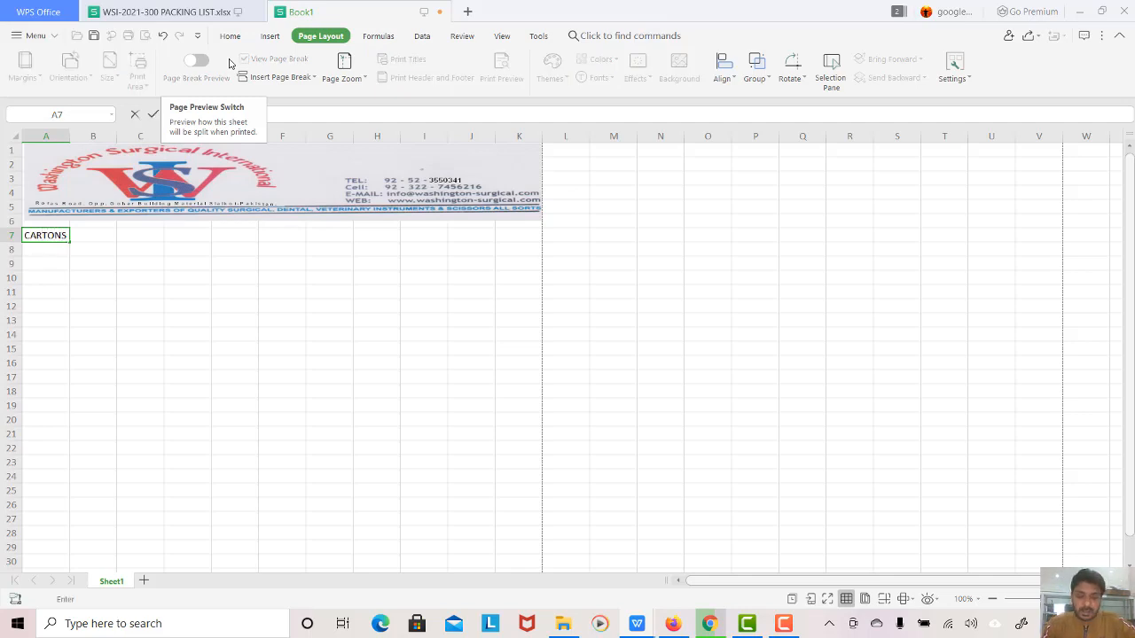
{"action": "key", "text": "Tab"}
{"action": "type", "text": "SH"}
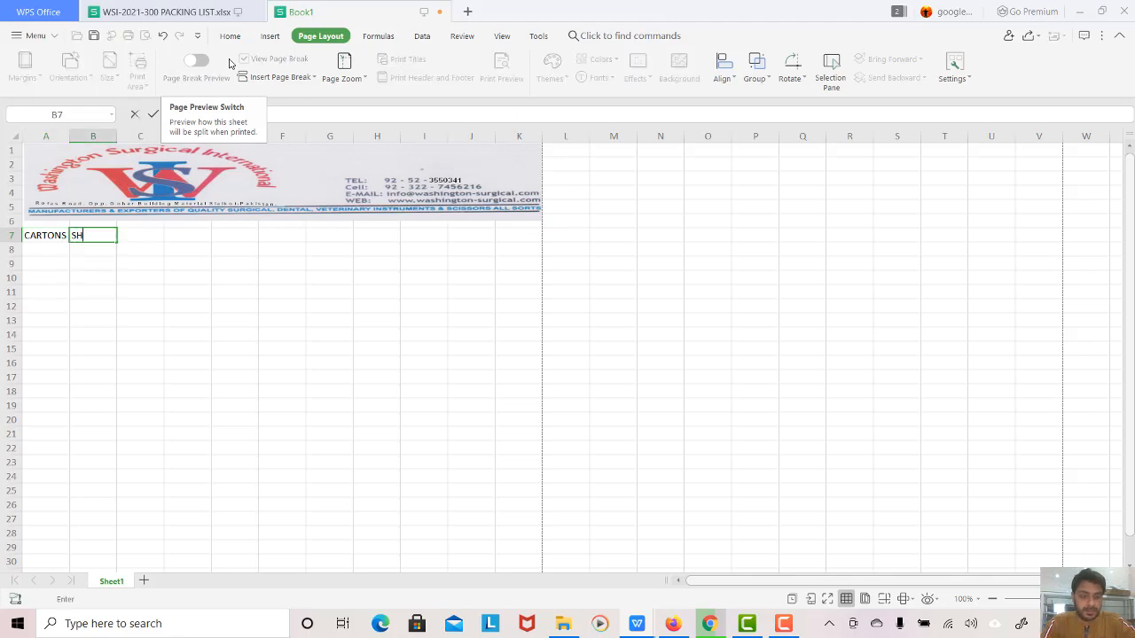
{"action": "type", "text": "IPMENT"}
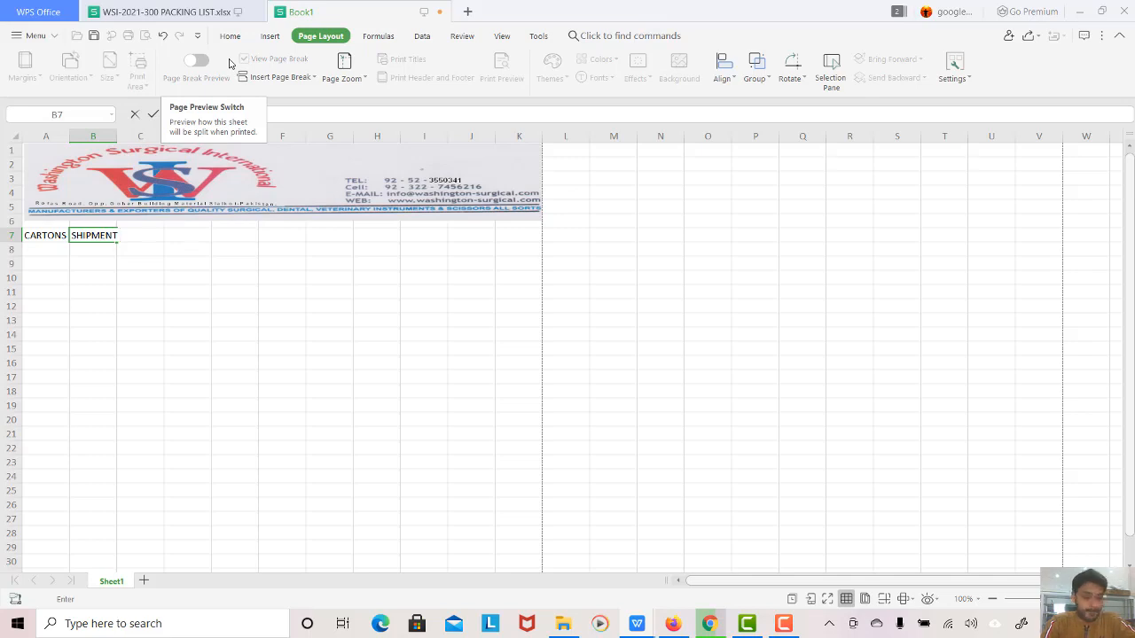
{"action": "type", "text": " VIA"}
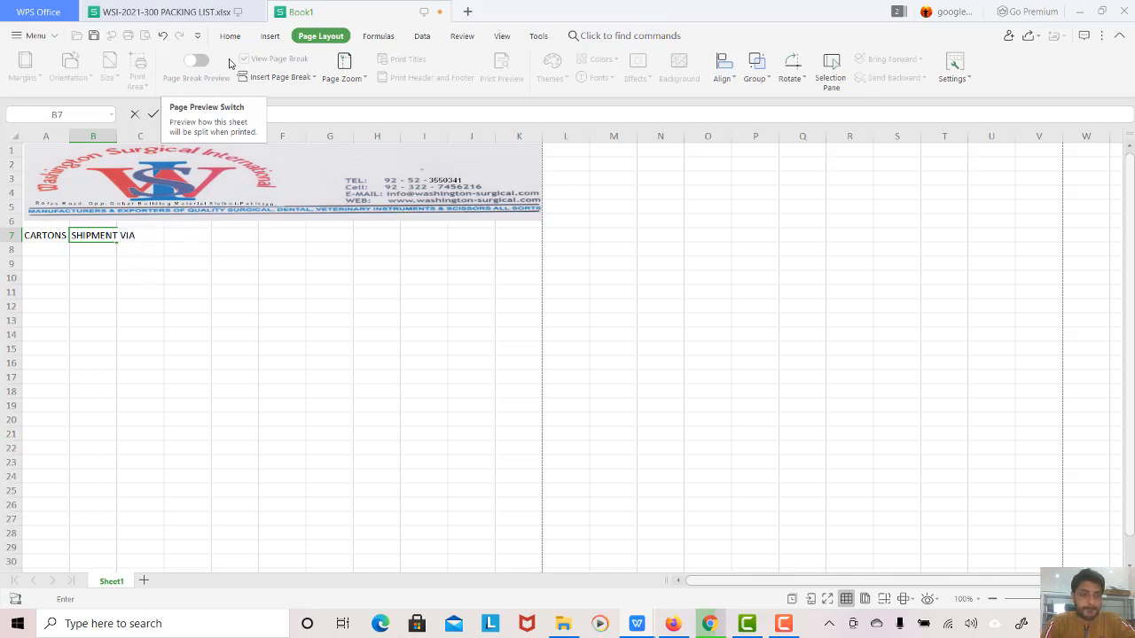
{"action": "key", "text": "Tab"}
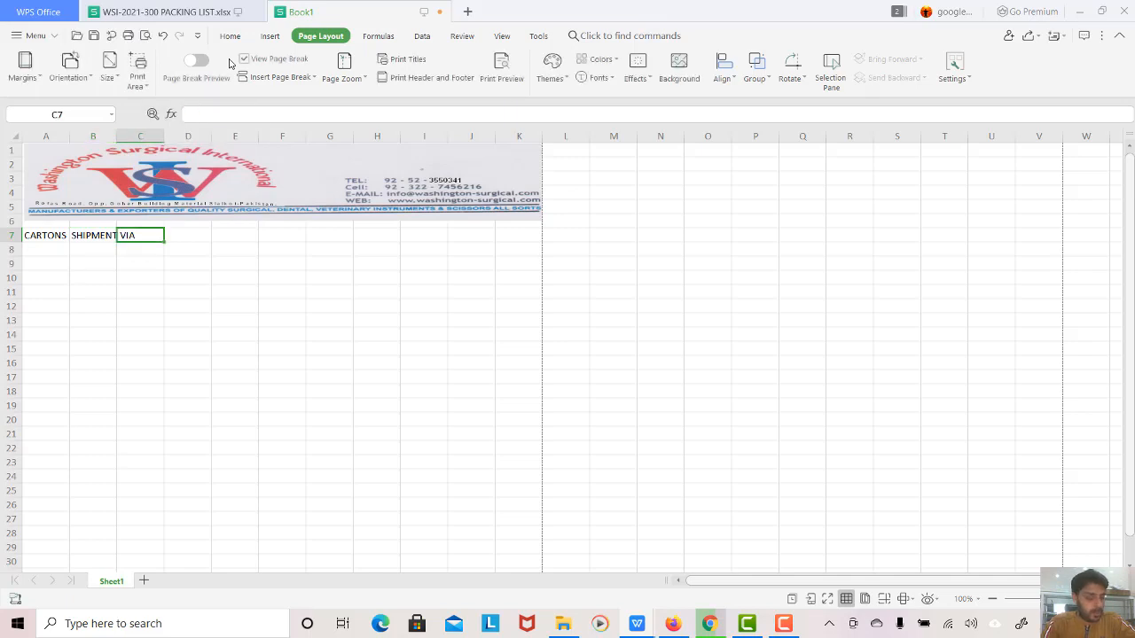
{"action": "type", "text": "MARKS"}
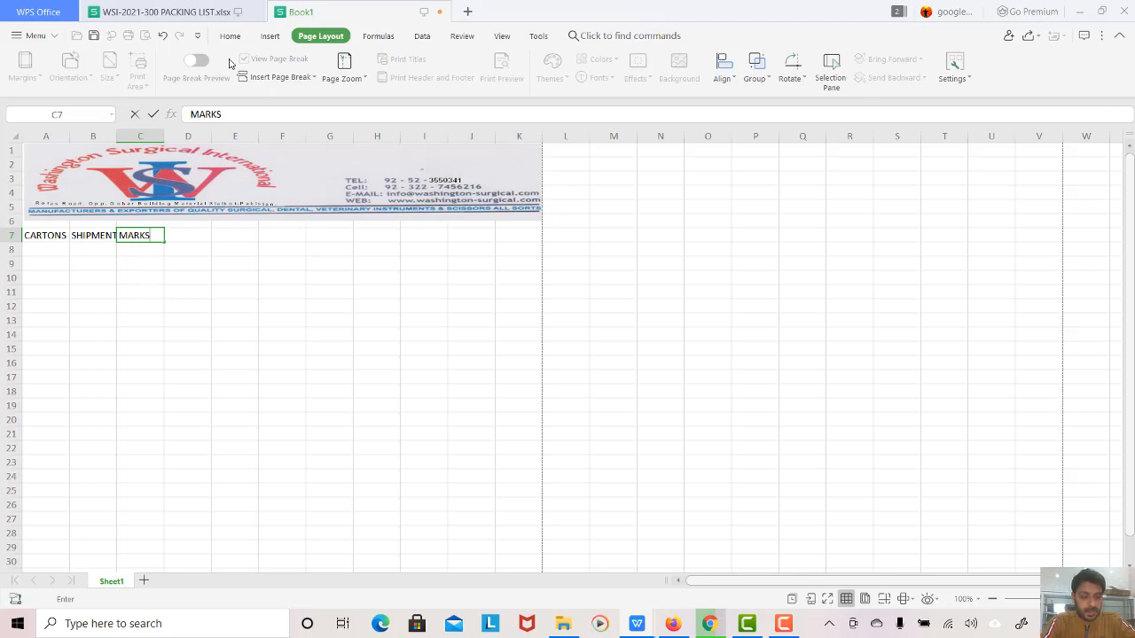
{"action": "type", "text": "& NO"}
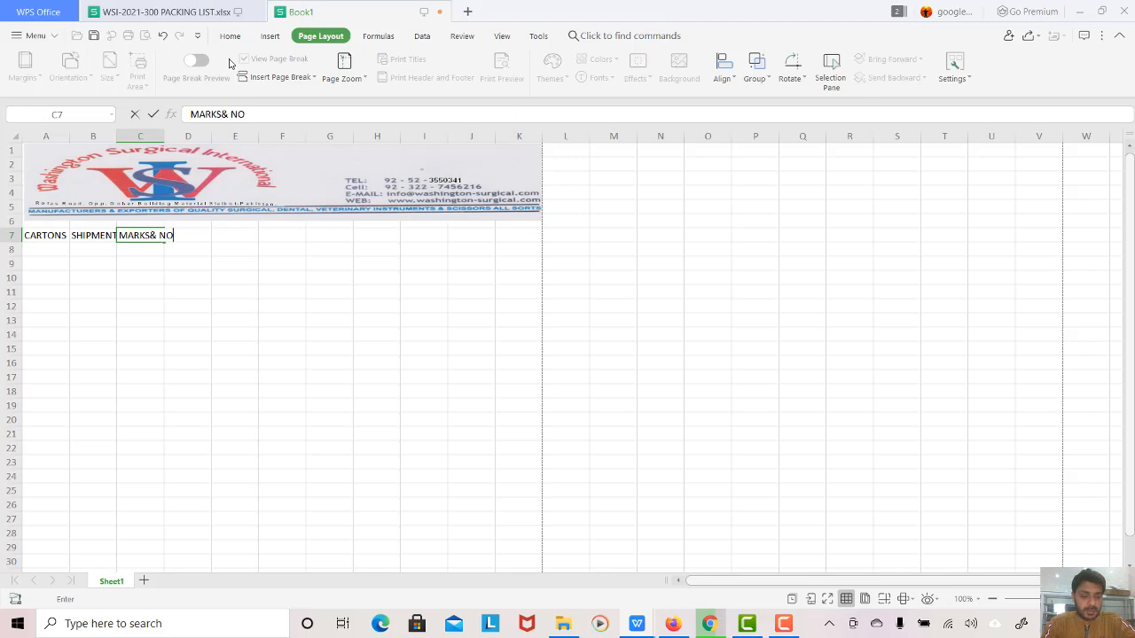
{"action": "type", "text": "S"}
Step: Continue the heading row with INVOICE NO., DATE and DESTINATION in cells D7 to F7
{"action": "key", "text": "shift+Tab"}
{"action": "key", "text": "shift+Tab"}
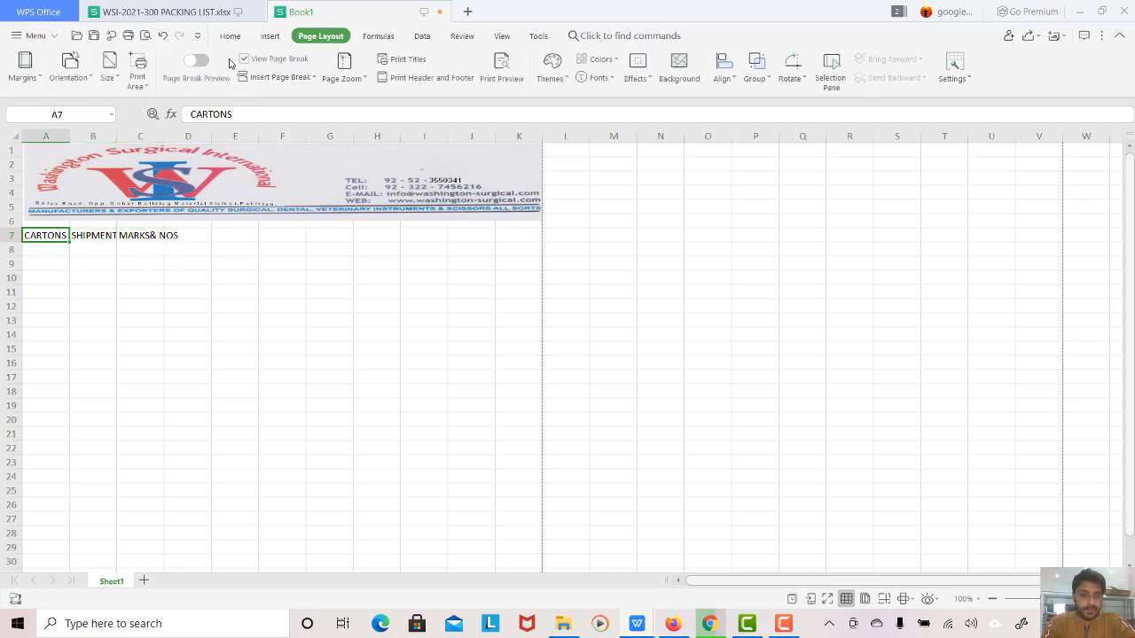
{"action": "key", "text": "Tab"}
{"action": "key", "text": "Tab"}
{"action": "key", "text": "Tab"}
{"action": "key", "text": "Tab"}
{"action": "key", "text": "shift+Tab"}
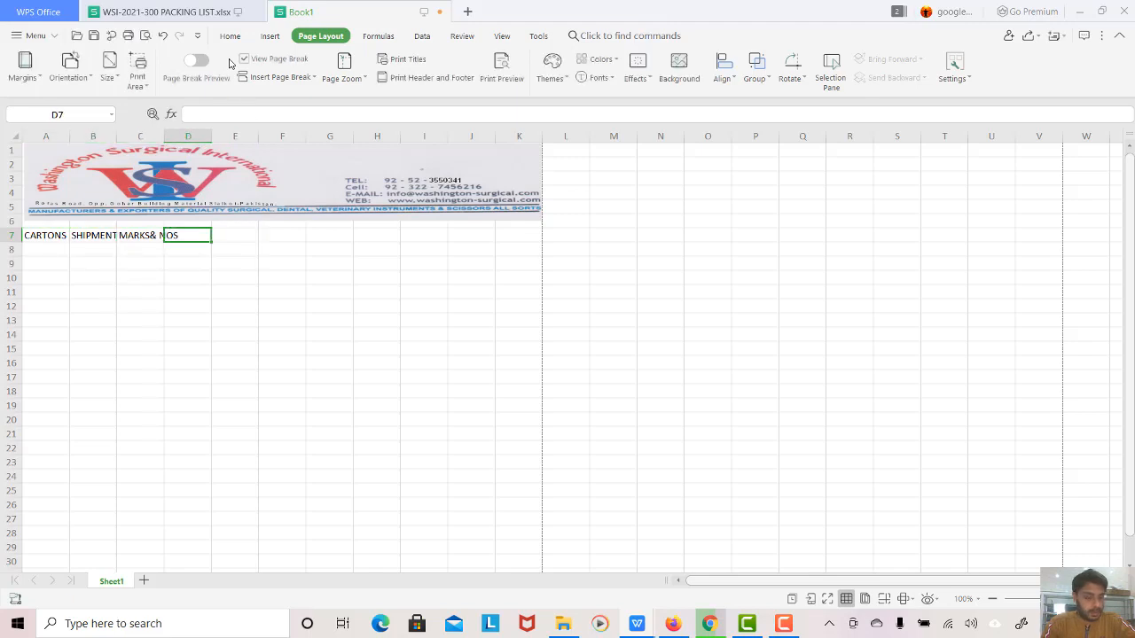
{"action": "type", "text": "I"}
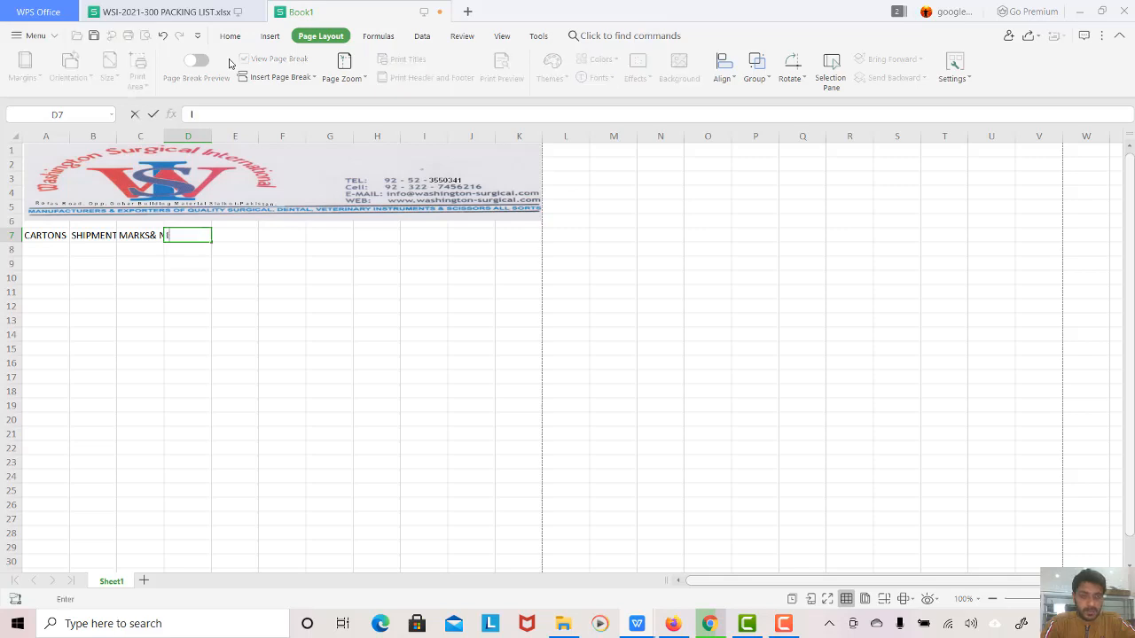
{"action": "type", "text": "NVOICE NO."}
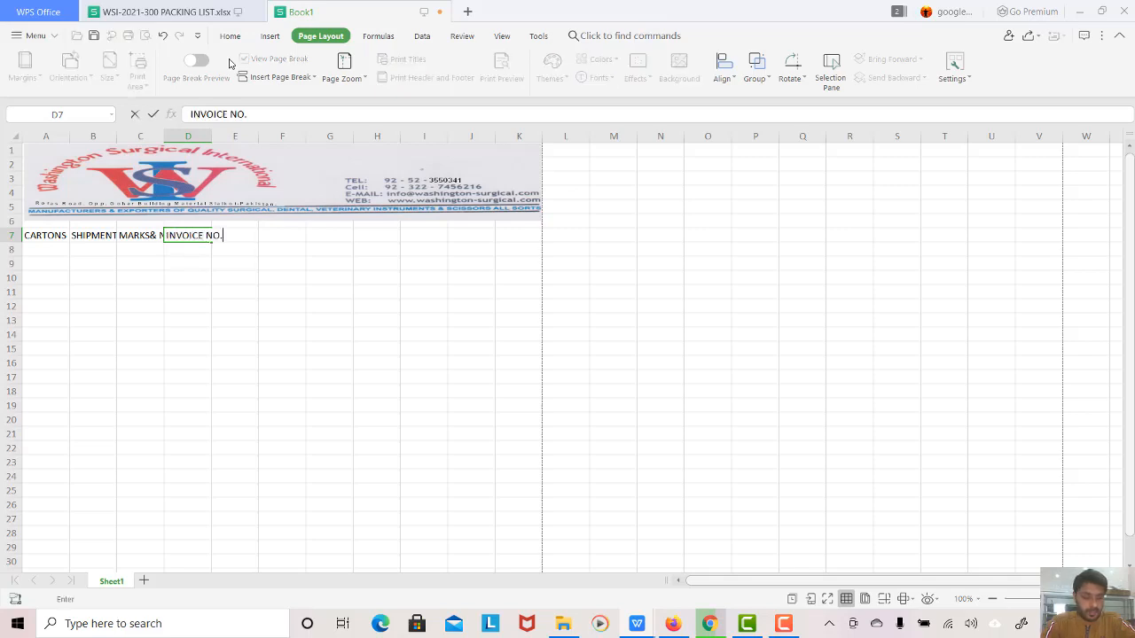
{"action": "key", "text": "Tab"}
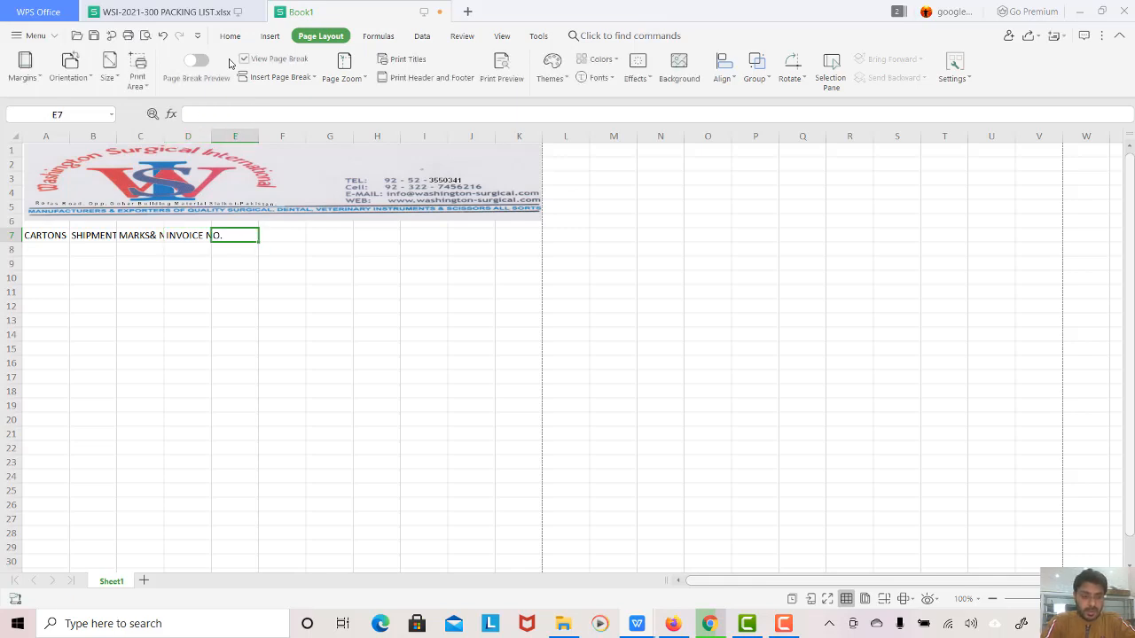
{"action": "type", "text": "DATE"}
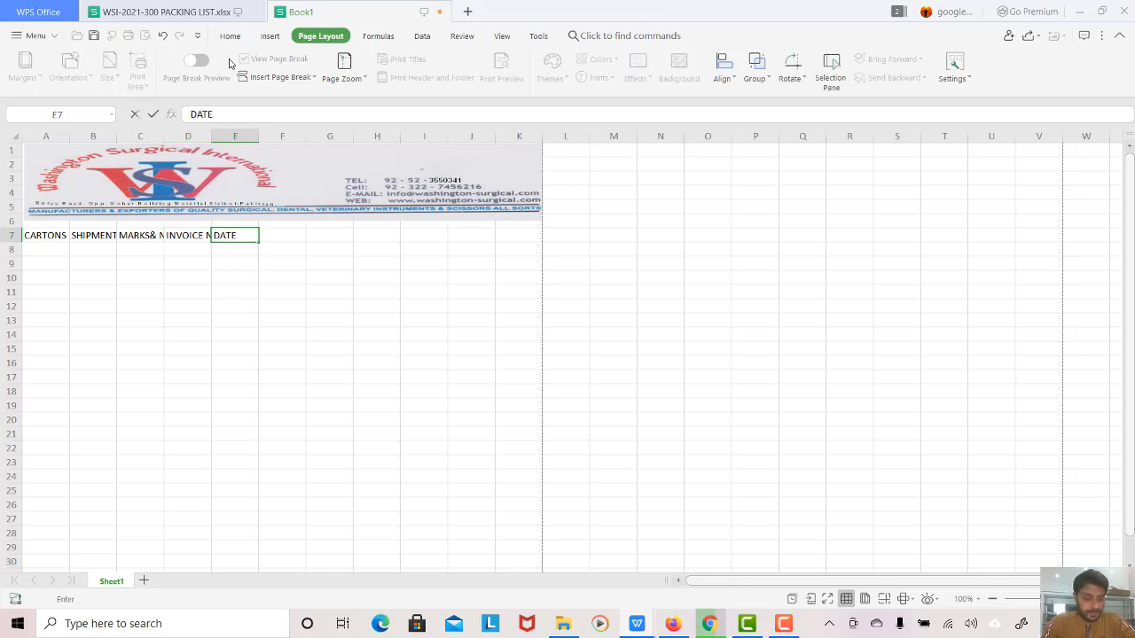
{"action": "key", "text": "Tab"}
{"action": "type", "text": "DESTI"}
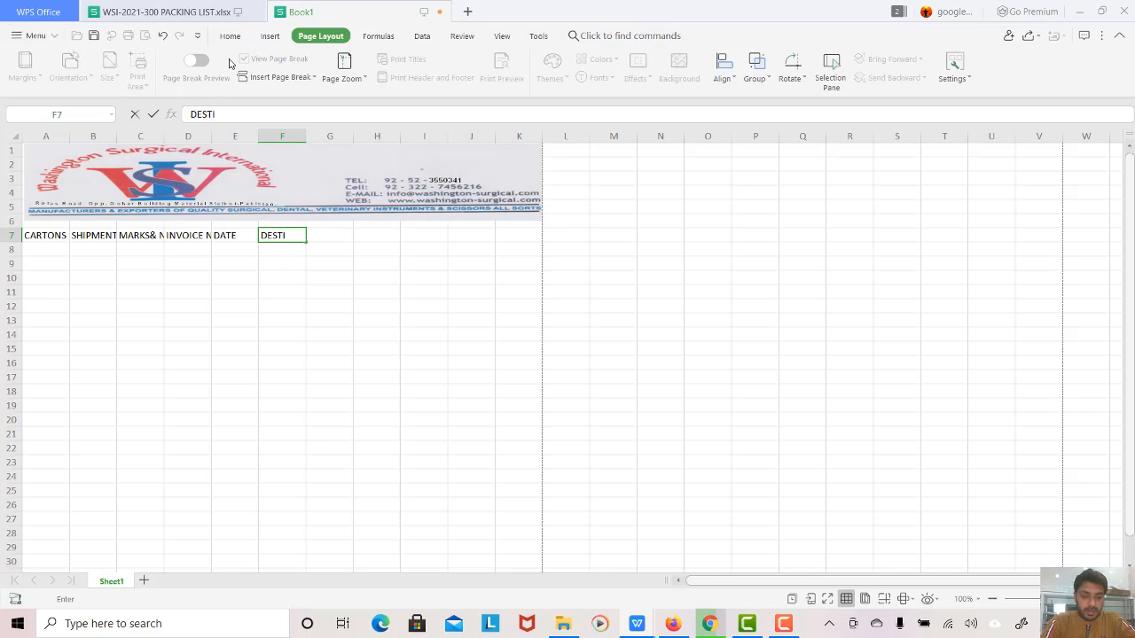
{"action": "type", "text": "NATION"}
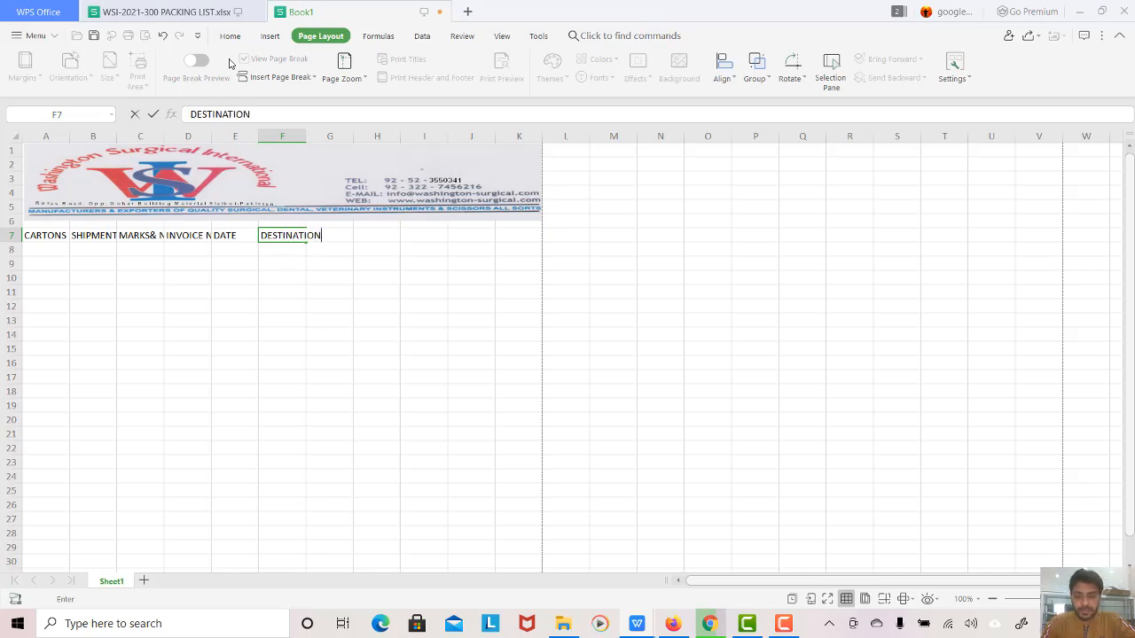
{"action": "key", "text": "Tab"}
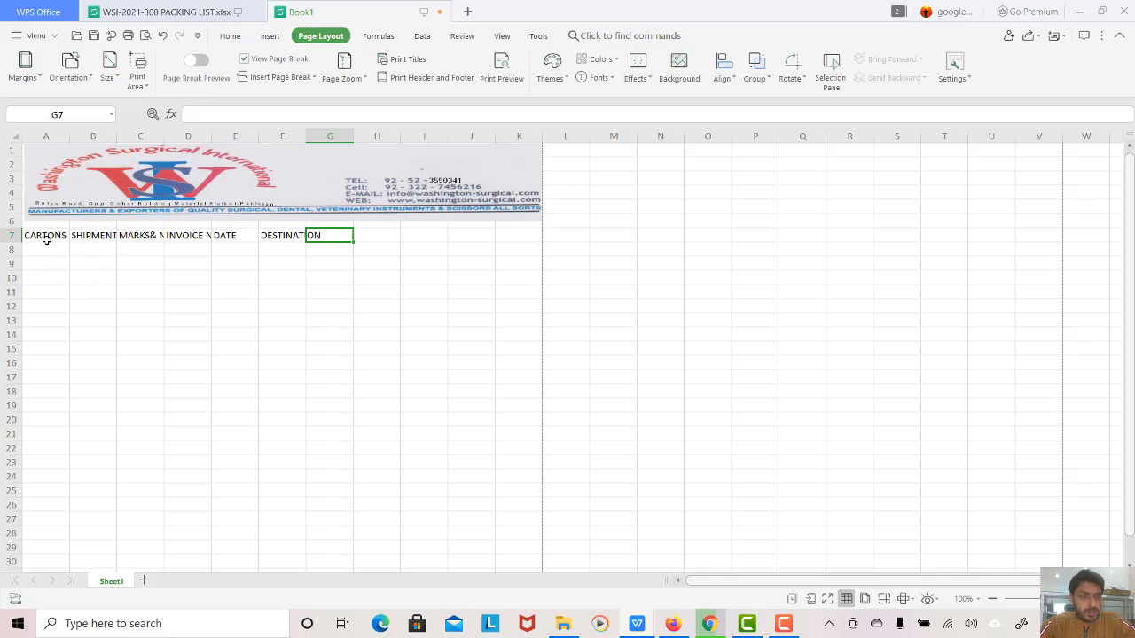
Step: Widen columns B to F so the row 7 headings fit in their cells
{"action": "left_click", "coordinate": [46, 239]}
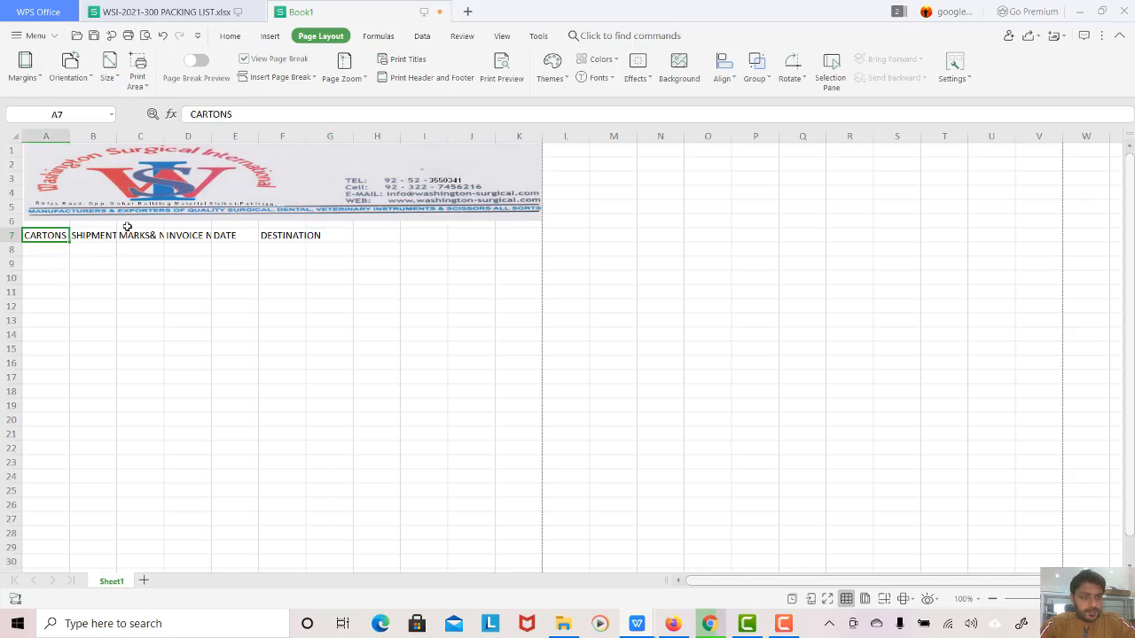
{"action": "left_click_drag", "start_coordinate": [117, 138], "coordinate": [141, 137]}
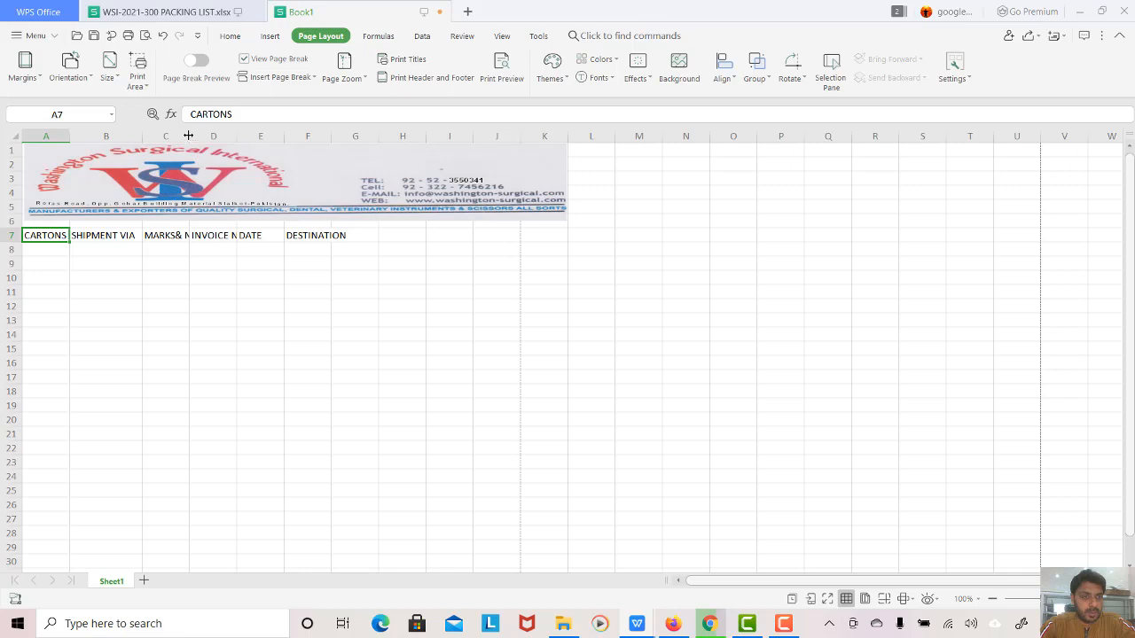
{"action": "left_click_drag", "start_coordinate": [189, 136], "coordinate": [212, 138]}
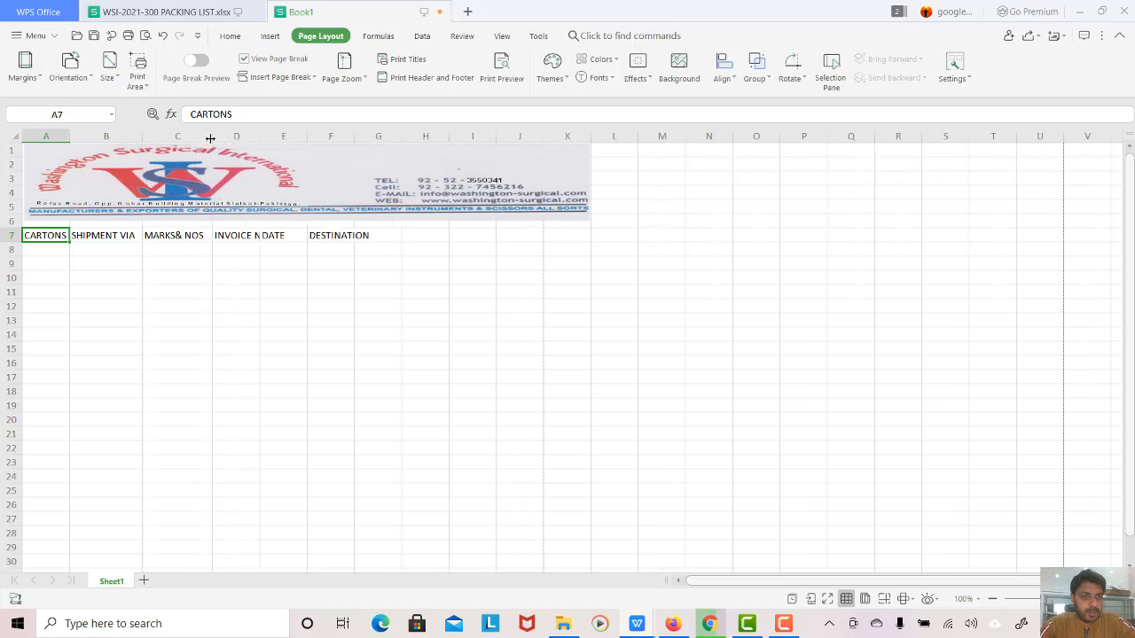
{"action": "left_click_drag", "start_coordinate": [261, 132], "coordinate": [271, 132]}
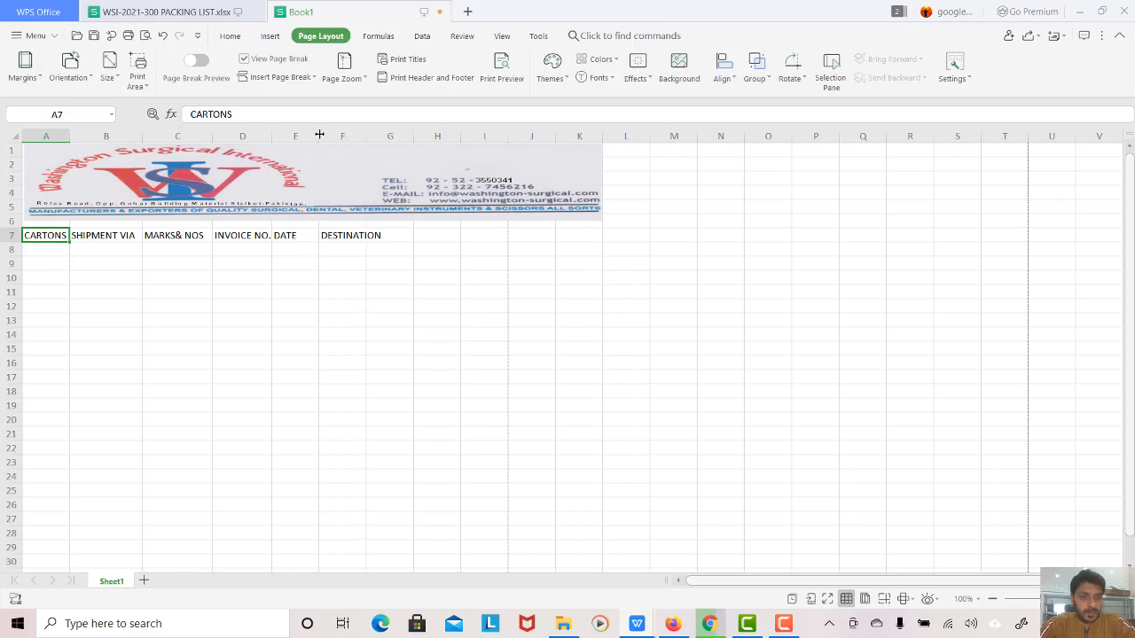
{"action": "left_click_drag", "start_coordinate": [319, 134], "coordinate": [395, 137]}
Step: Narrow the letterhead picture to about 18.4 cm so it ends at the page break after column I
{"action": "left_click", "coordinate": [597, 182]}
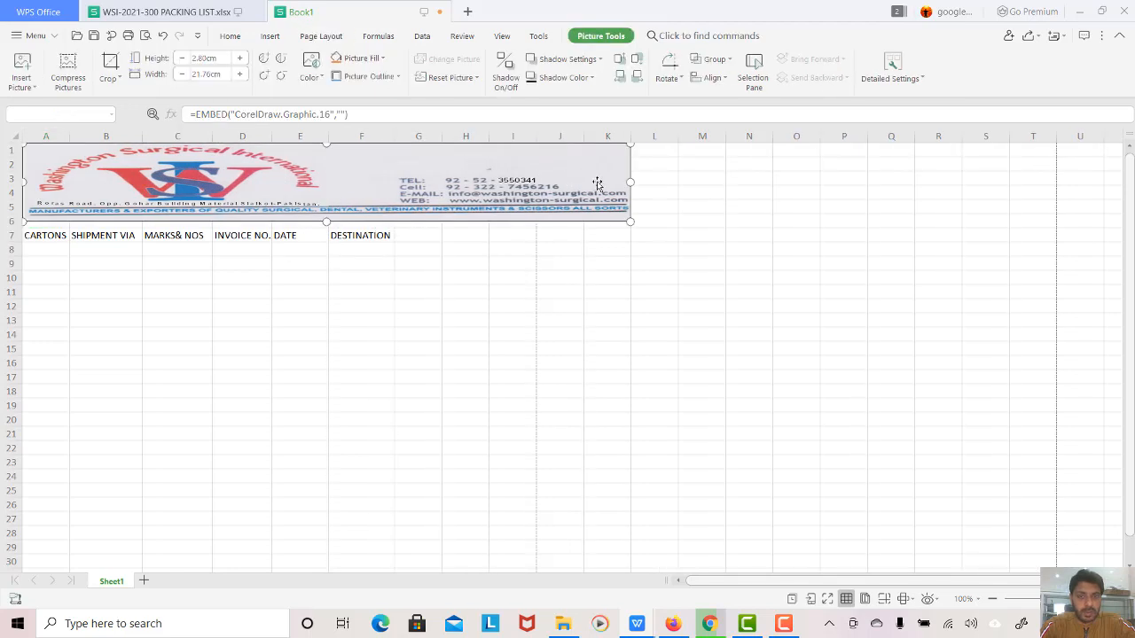
{"action": "left_click", "coordinate": [635, 180]}
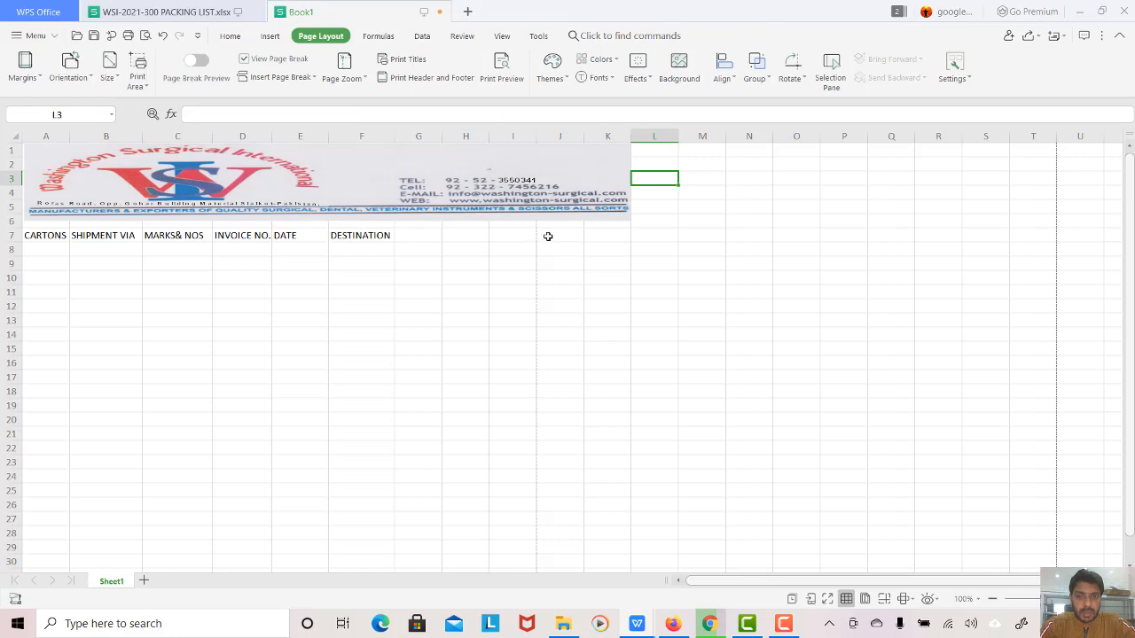
{"action": "left_click", "coordinate": [539, 193]}
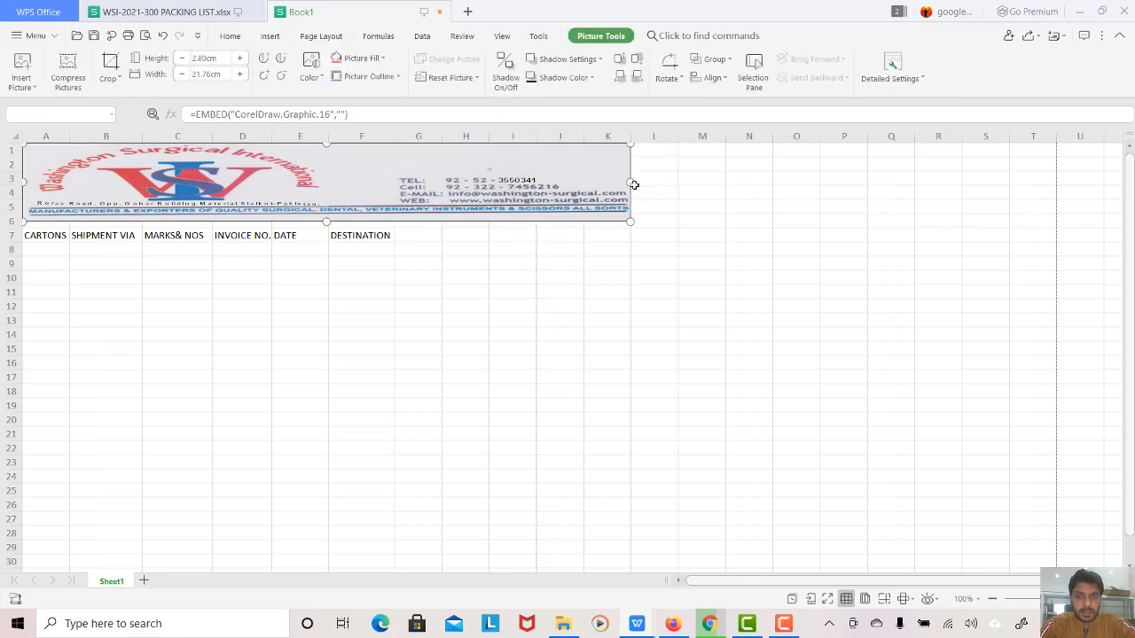
{"action": "left_click_drag", "start_coordinate": [634, 185], "coordinate": [537, 183]}
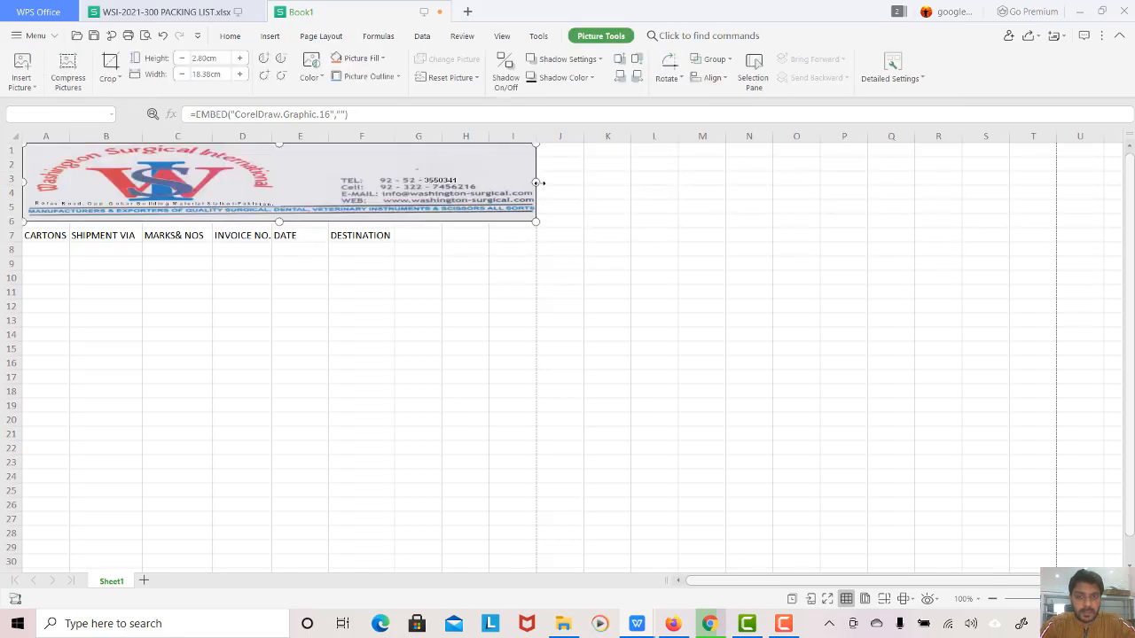
{"action": "left_click", "coordinate": [427, 263]}
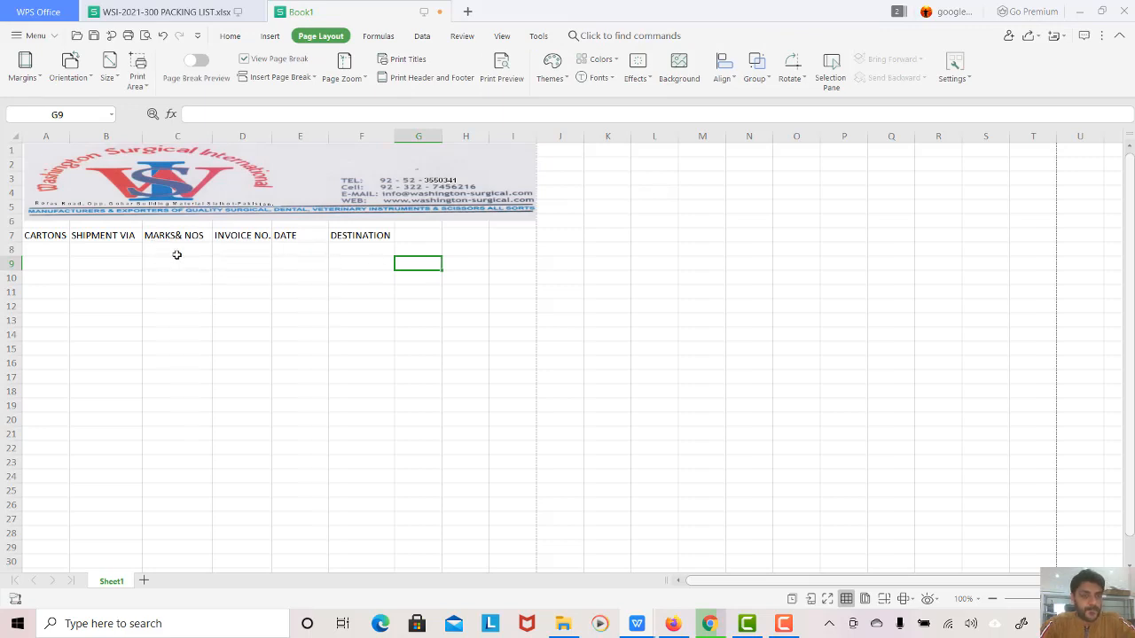
Step: Enter 2022 under CARTONS in A8 and BY SEA under SHIPMENT VIA in B8
{"action": "left_click", "coordinate": [45, 246]}
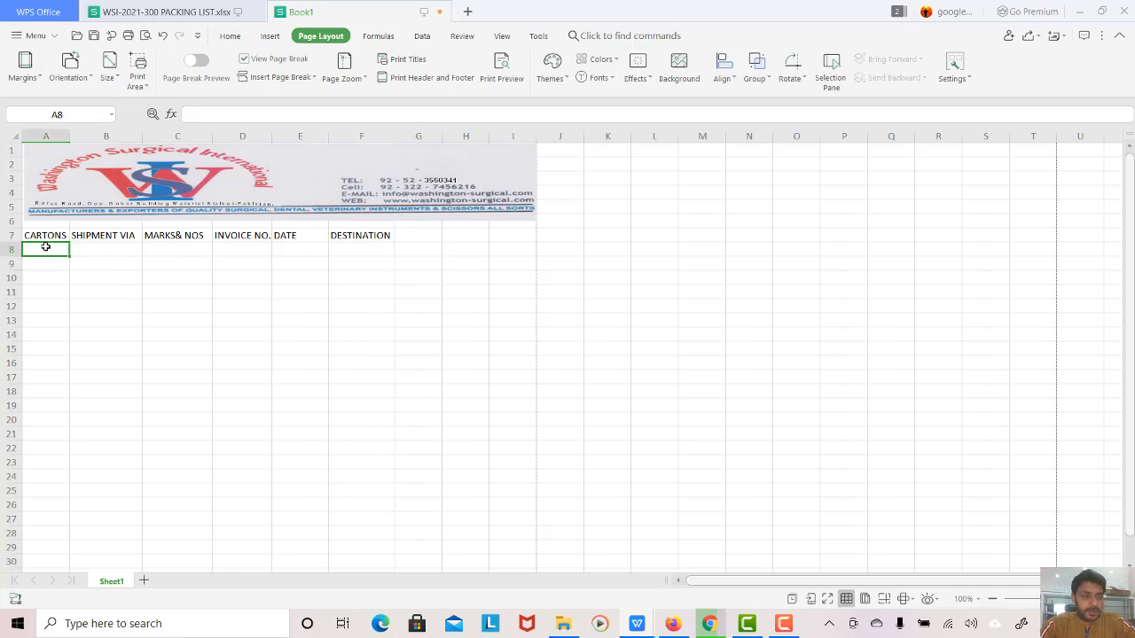
{"action": "type", "text": "2022"}
{"action": "left_click", "coordinate": [112, 255]}
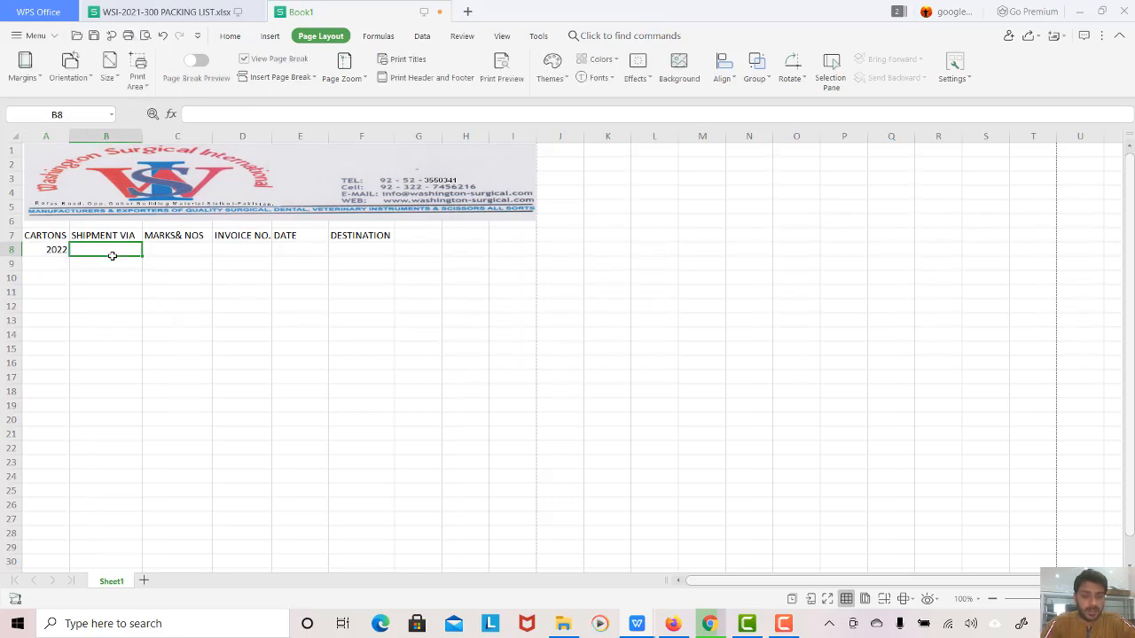
{"action": "type", "text": "BY S"}
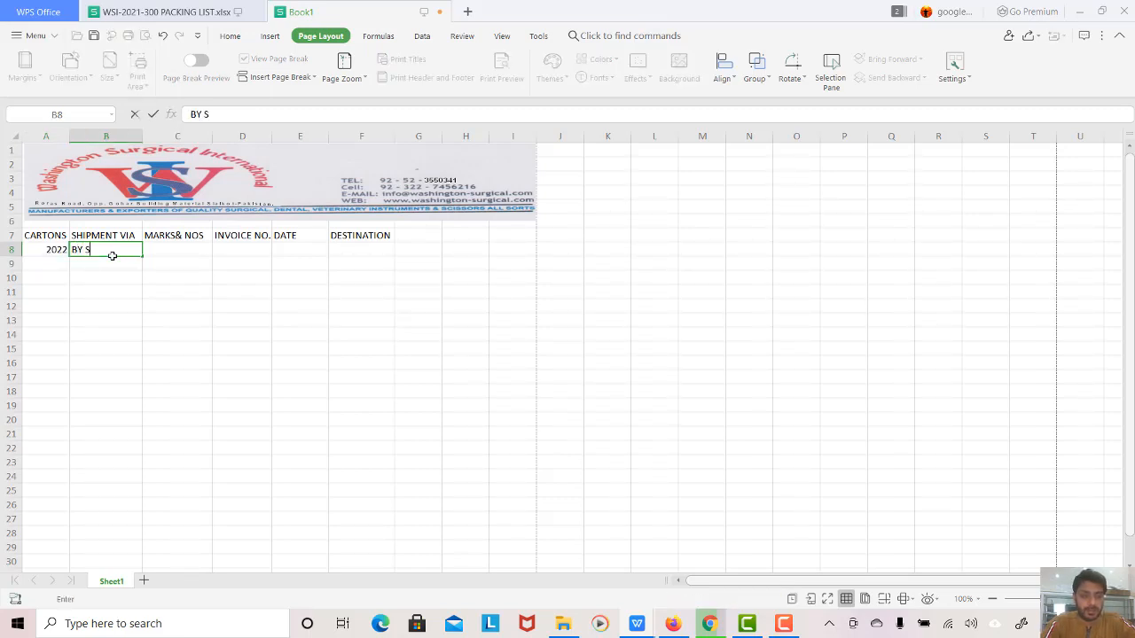
{"action": "type", "text": "EA"}
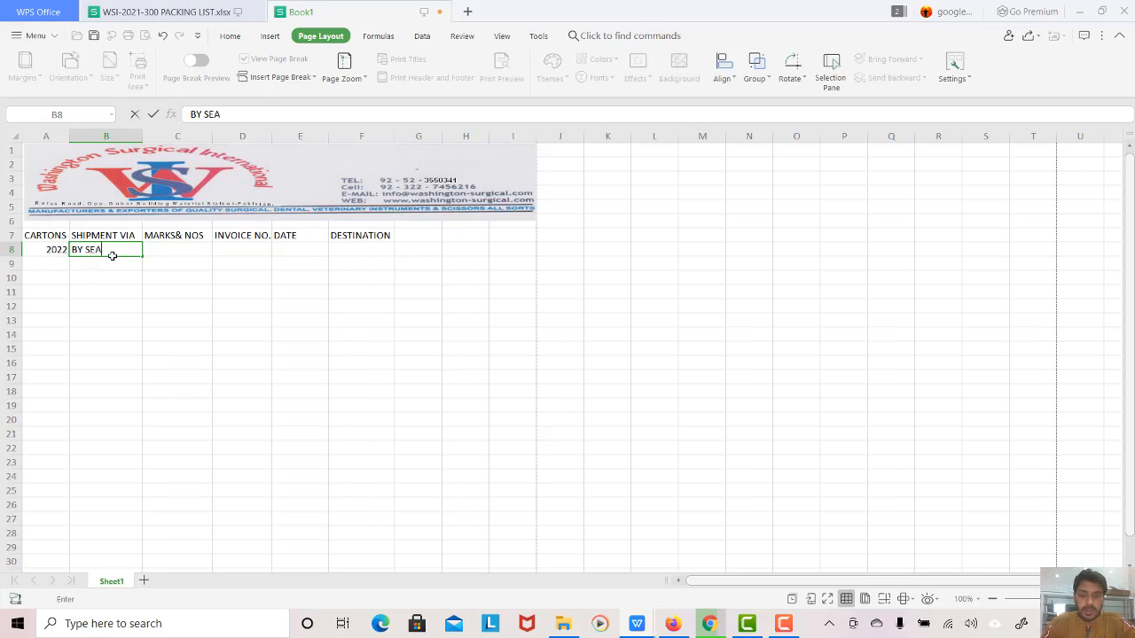
{"action": "key", "text": "Tab"}
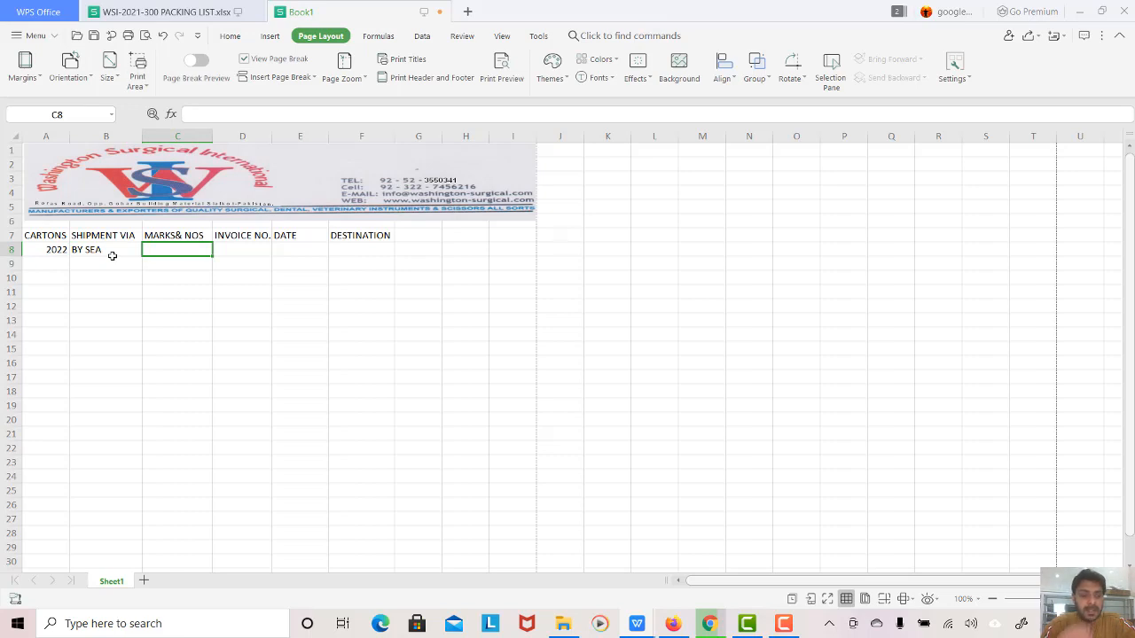
Step: Enter WSI/SDI/01 TO 2022 under MARKS& NOS in cell C8
{"action": "type", "text": "WSI/"}
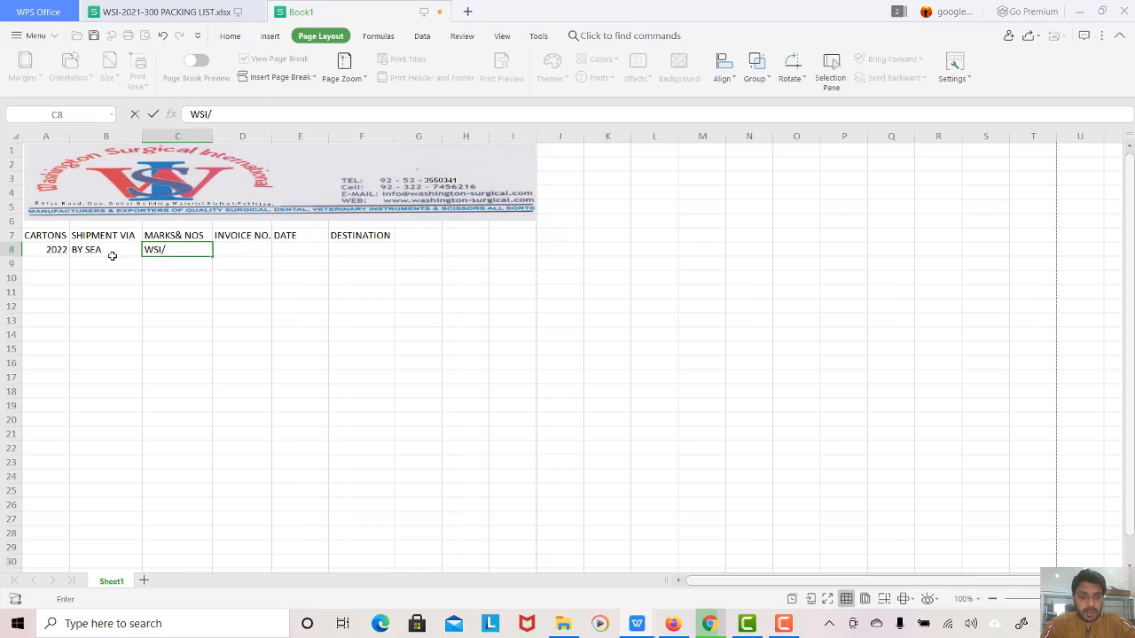
{"action": "type", "text": "SDI"}
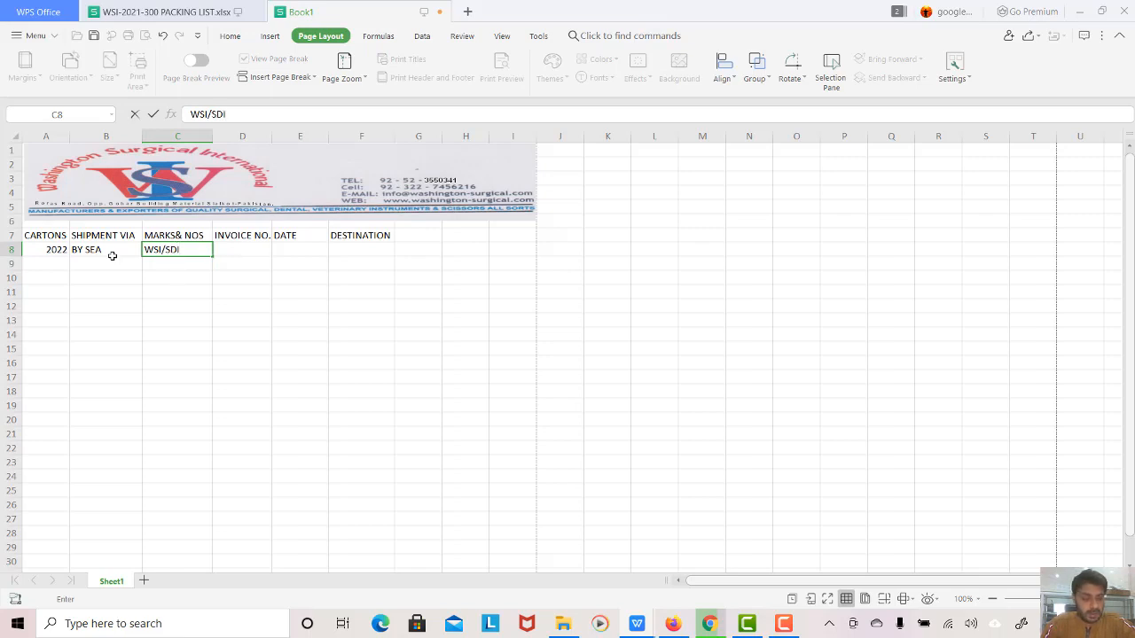
{"action": "type", "text": "/"}
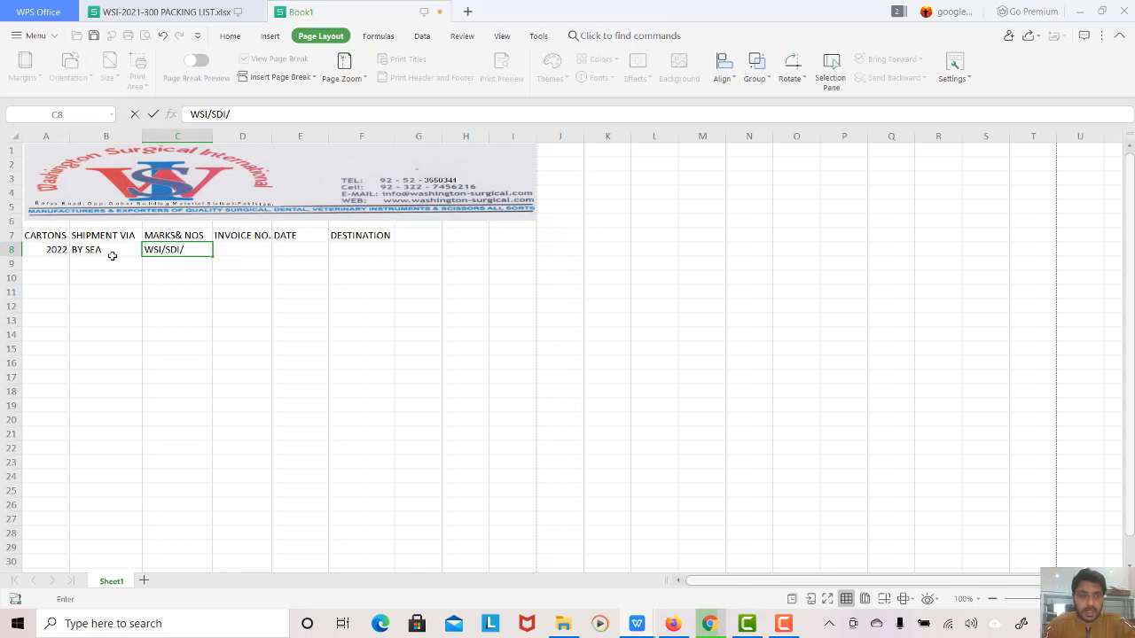
{"action": "type", "text": "01"}
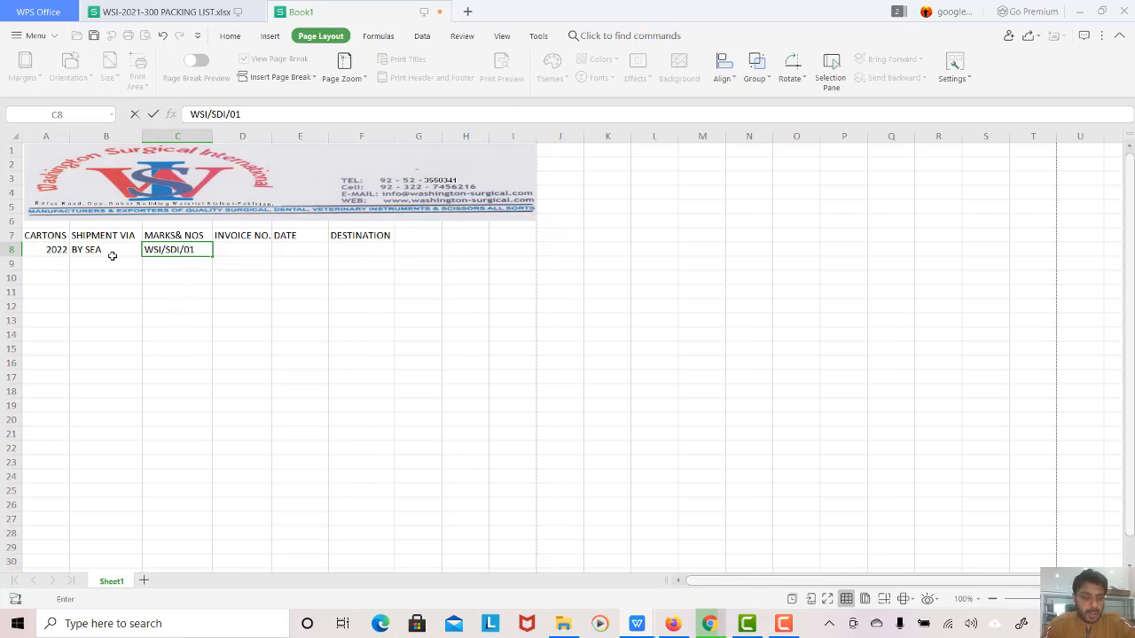
{"action": "type", "text": " T"}
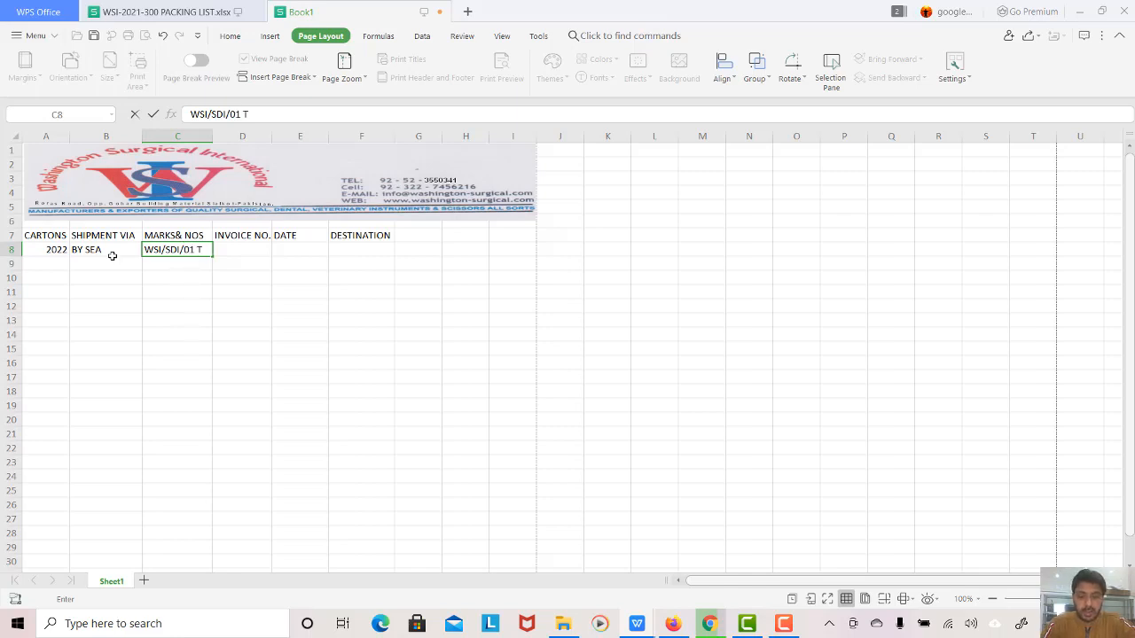
{"action": "type", "text": "O 2022"}
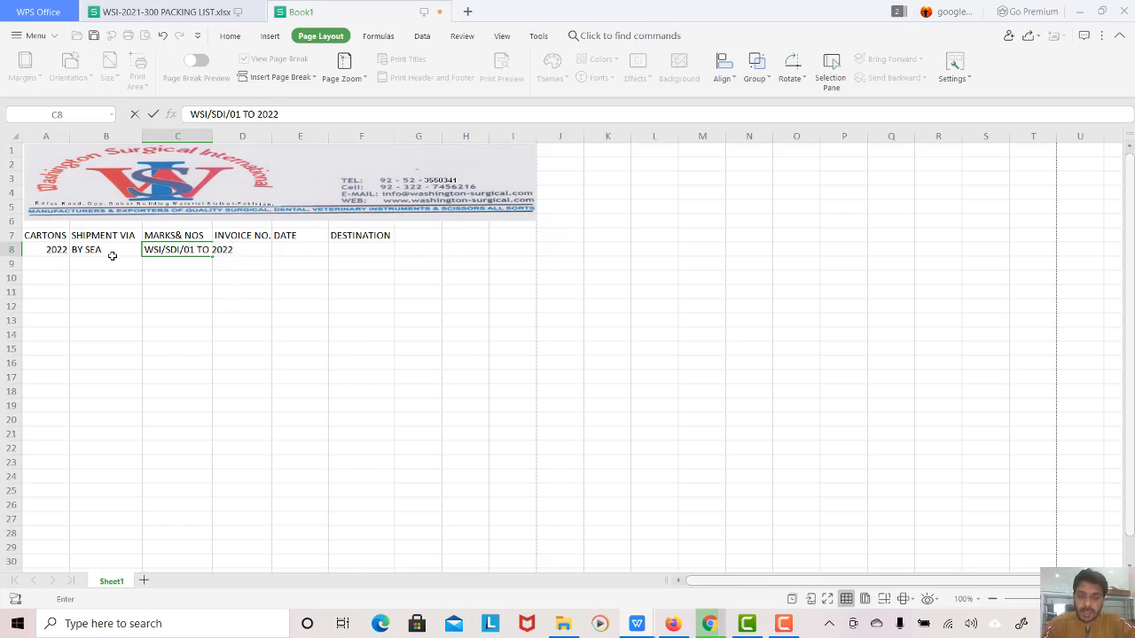
{"action": "left_click", "coordinate": [113, 255]}
{"action": "key", "text": "Right"}
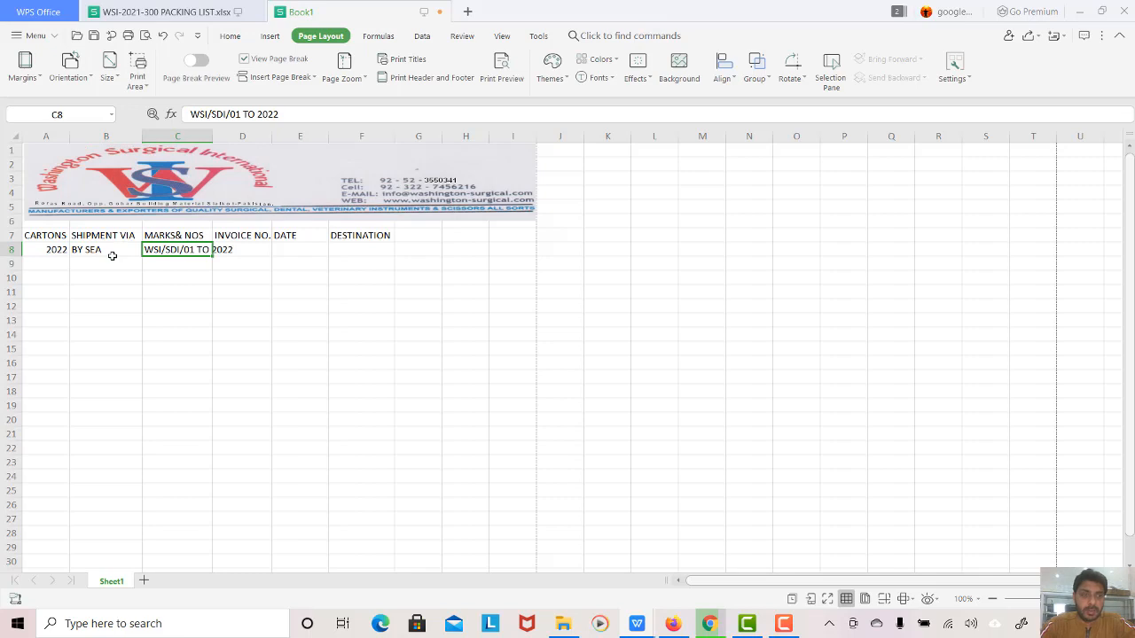
Step: Shorten the marks entry in C8 to WSI 01 TO 2022
{"action": "left_click", "coordinate": [229, 116]}
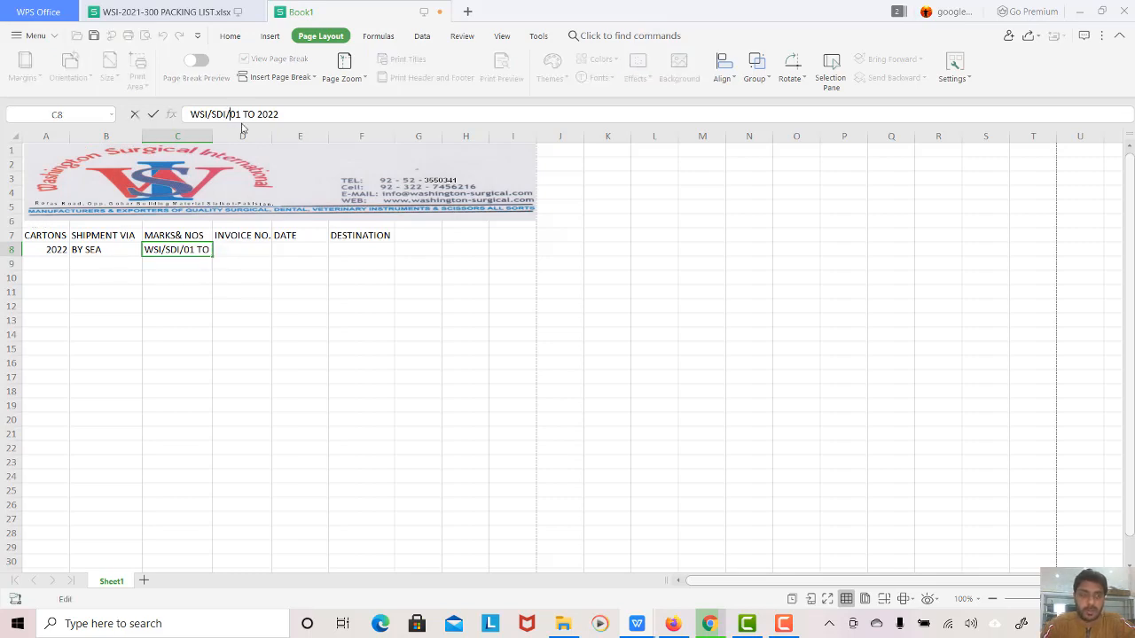
{"action": "key", "text": "BackSpace"}
{"action": "key", "text": "BackSpace"}
{"action": "key", "text": "BackSpace"}
{"action": "key", "text": "BackSpace"}
{"action": "key", "text": "BackSpace"}
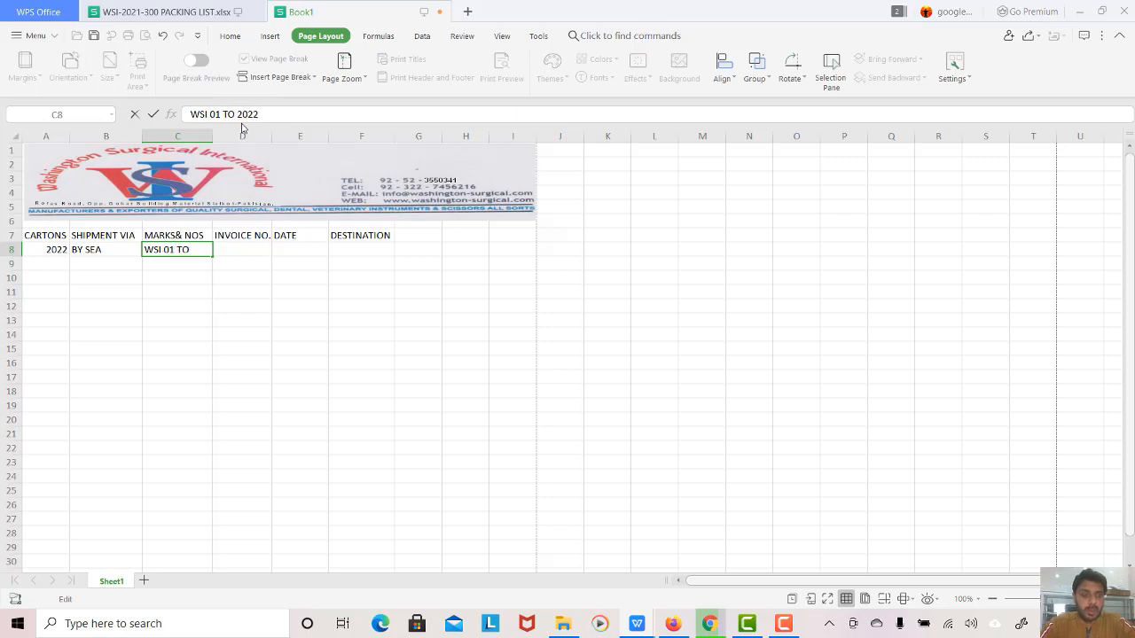
{"action": "left_click", "coordinate": [228, 292]}
{"action": "left_click", "coordinate": [200, 251]}
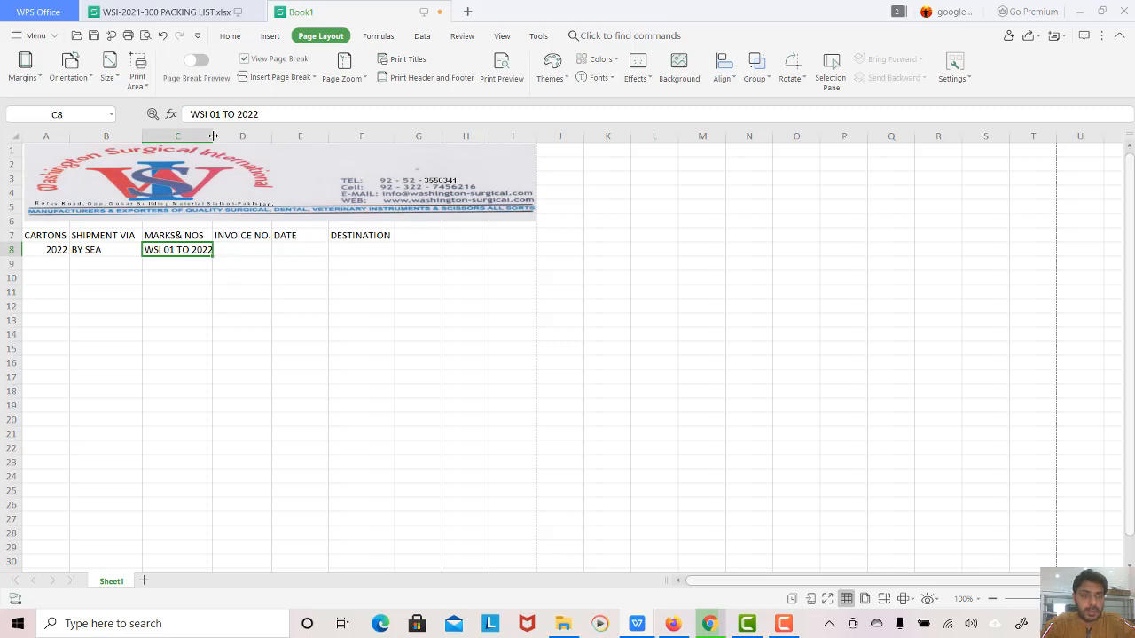
Step: Widen column C slightly so the marks entry in C8 fits inside its cell
{"action": "left_click_drag", "start_coordinate": [212, 136], "coordinate": [214, 136]}
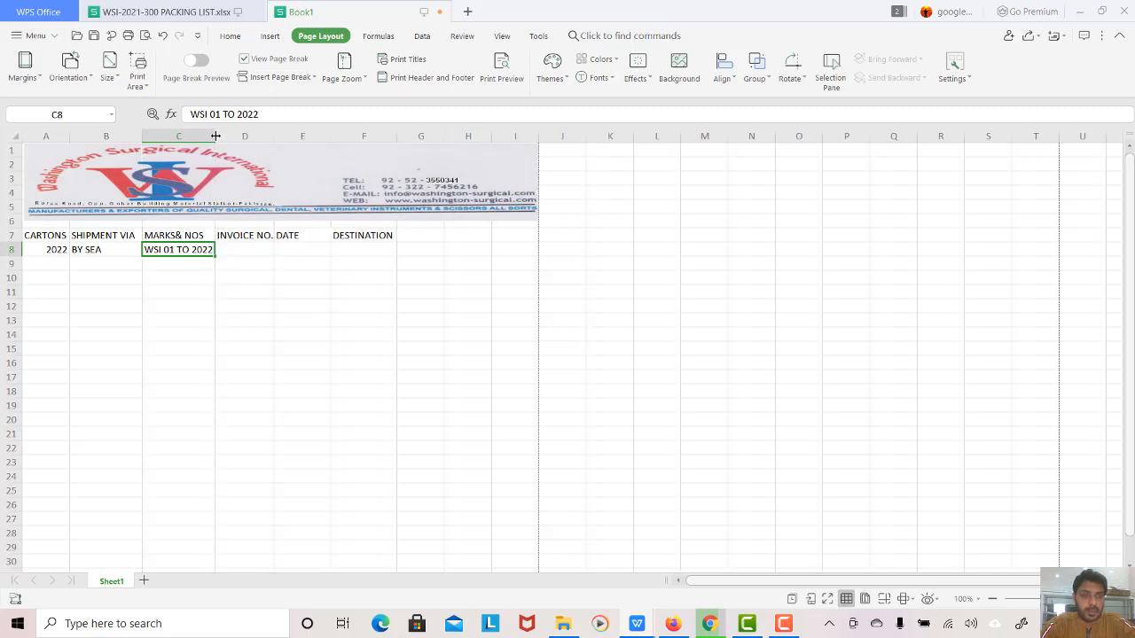
{"action": "left_click", "coordinate": [258, 248]}
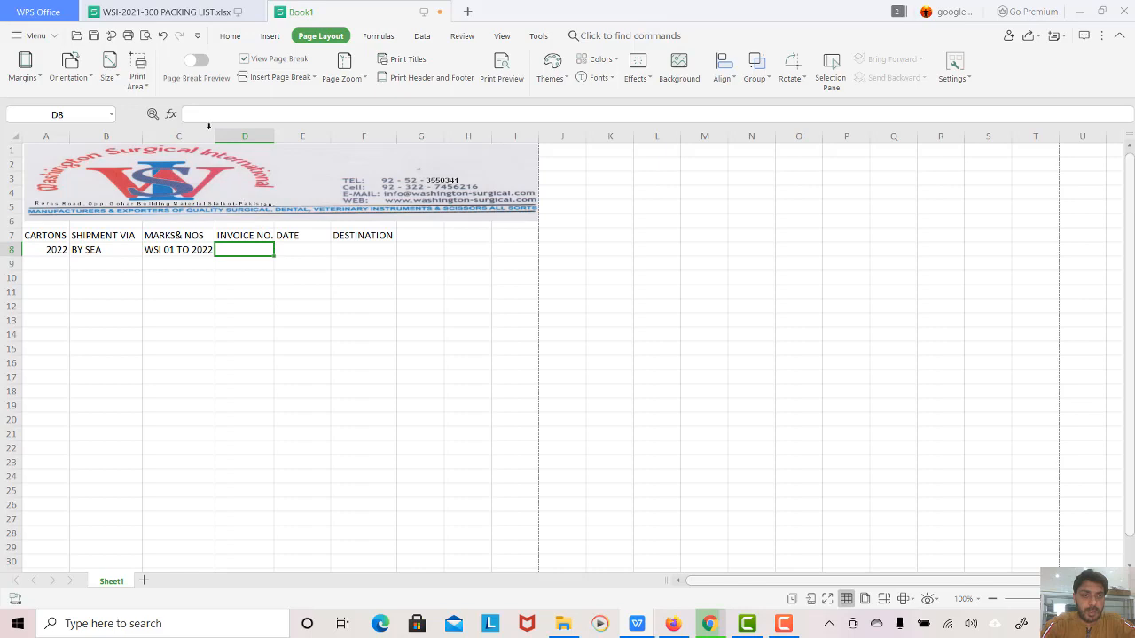
{"action": "left_click_drag", "start_coordinate": [215, 138], "coordinate": [216, 137]}
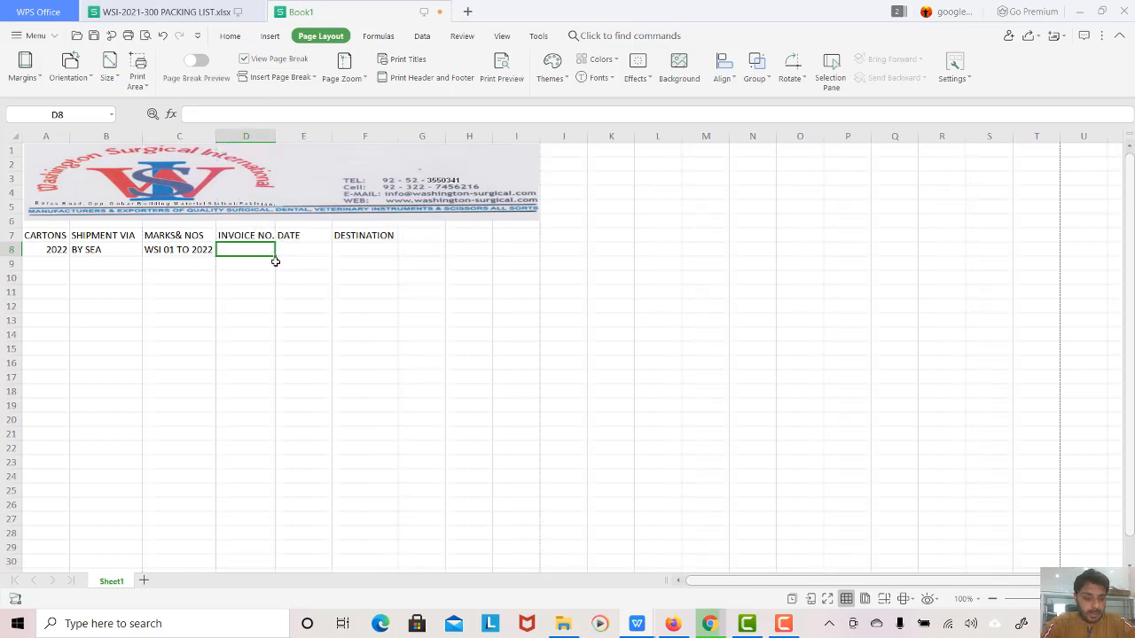
Step: Enter WSI-2021-300 under INVOICE NO. in D8 and widen column D to fit it
{"action": "type", "text": "WSI"}
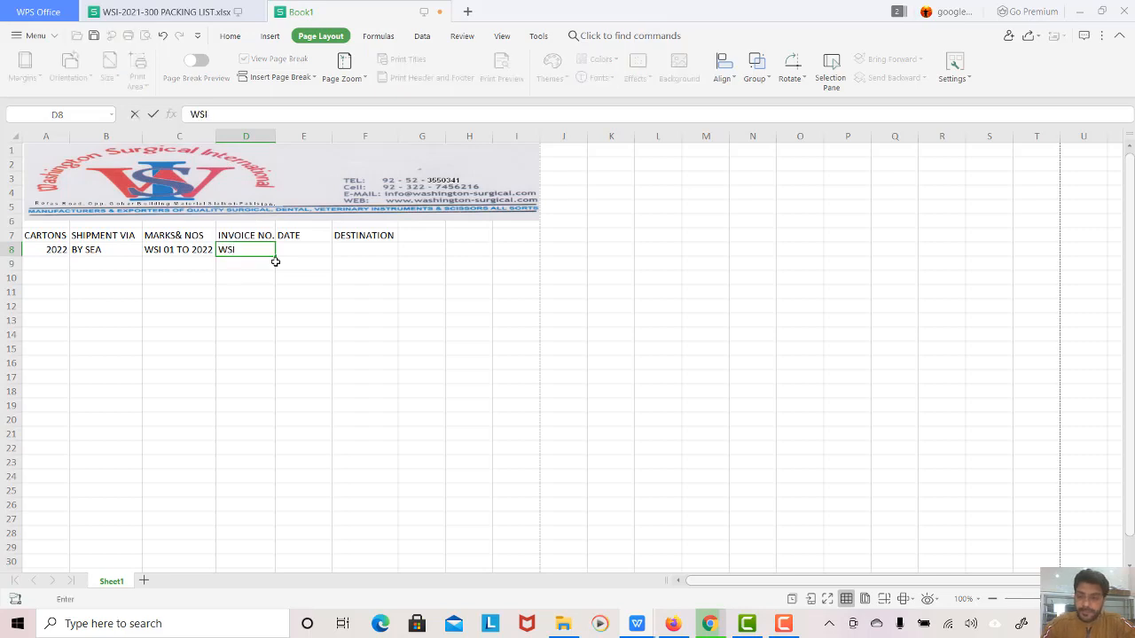
{"action": "type", "text": "-2"}
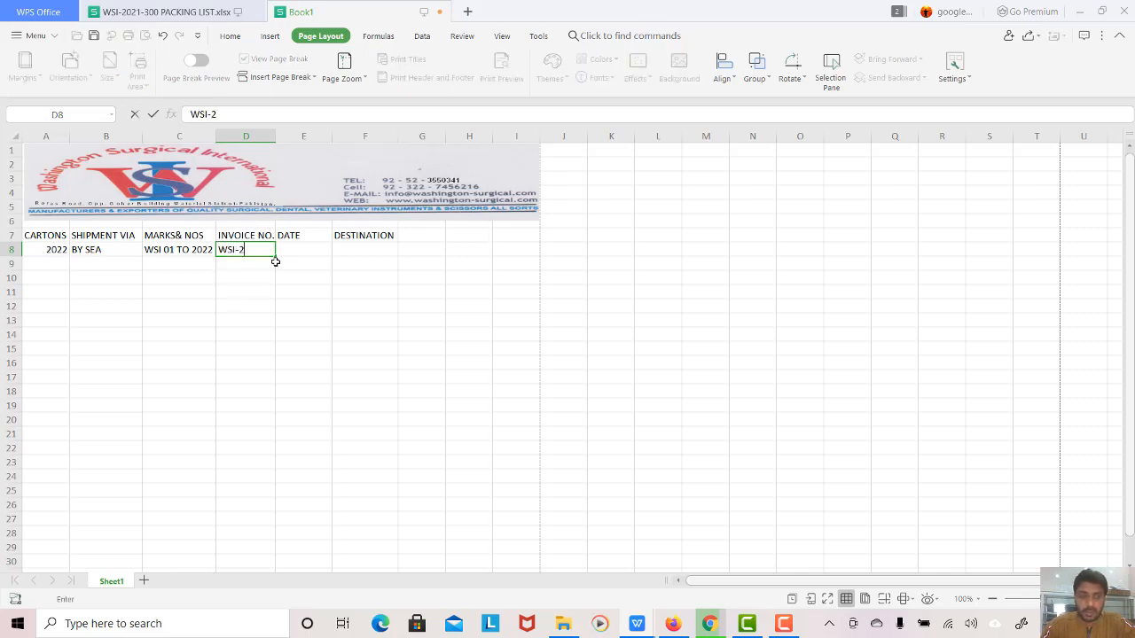
{"action": "type", "text": "021-300"}
{"action": "key", "text": "Tab"}
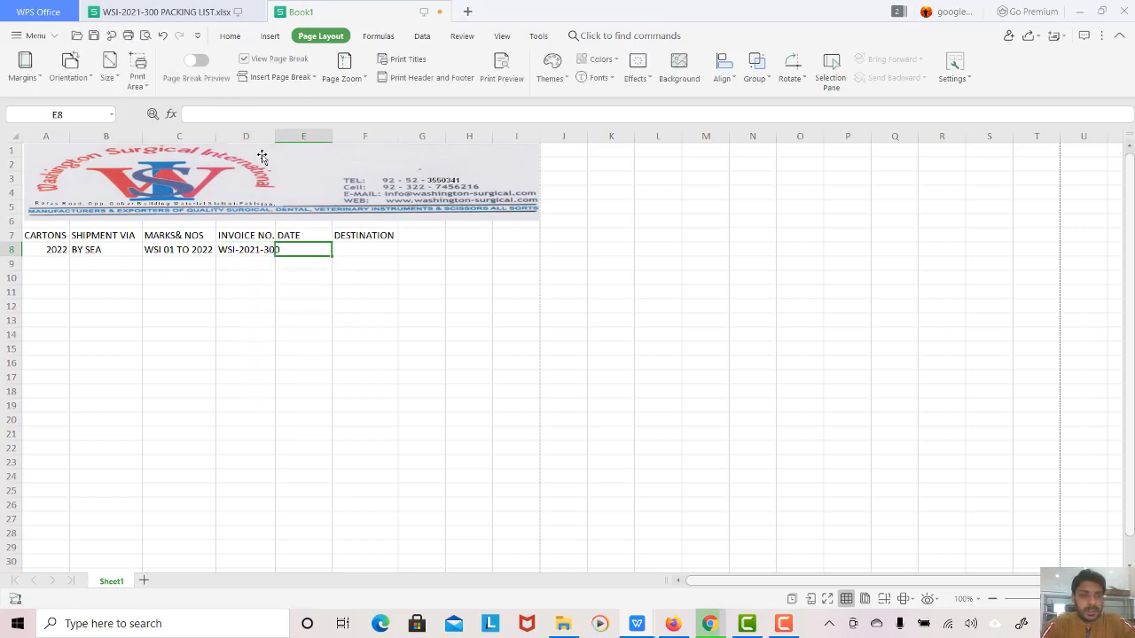
{"action": "left_click_drag", "start_coordinate": [276, 133], "coordinate": [286, 134]}
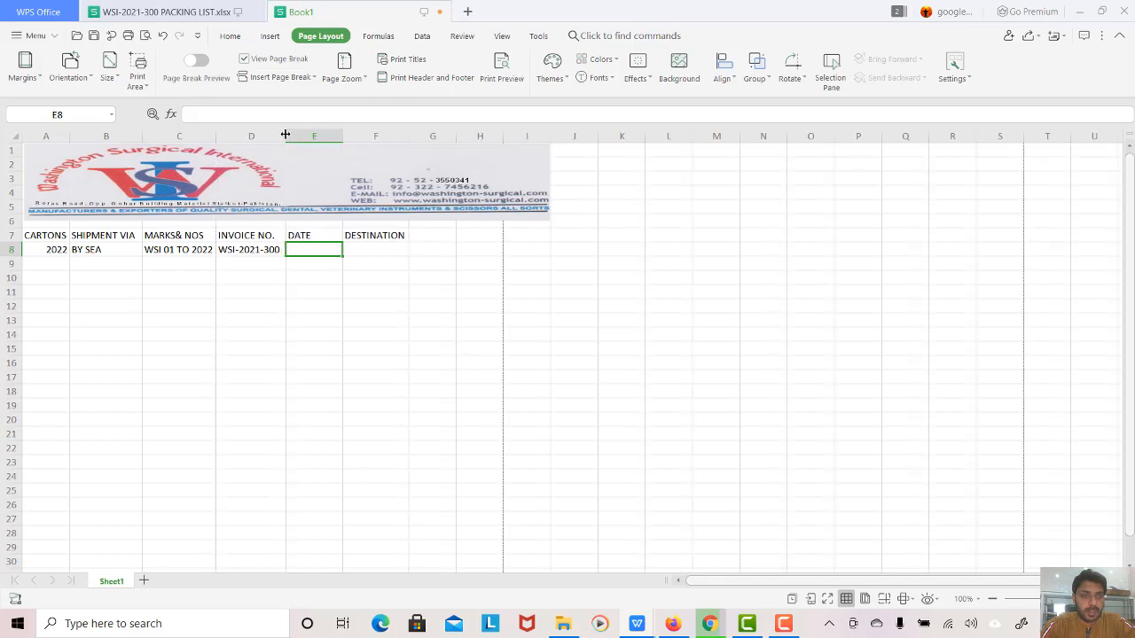
Step: Enter the date 04-05-2021 under DATE in cell E8
{"action": "left_click", "coordinate": [310, 275]}
{"action": "left_click", "coordinate": [321, 251]}
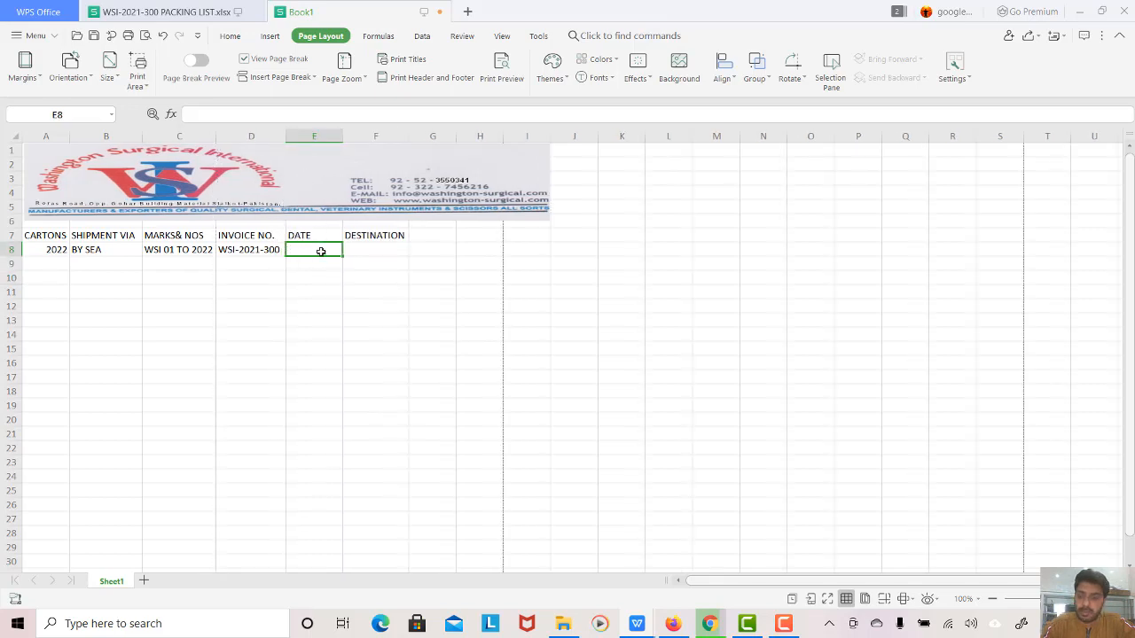
{"action": "type", "text": "26-"}
{"action": "key", "text": "BackSpace"}
{"action": "key", "text": "BackSpace"}
{"action": "key", "text": "BackSpace"}
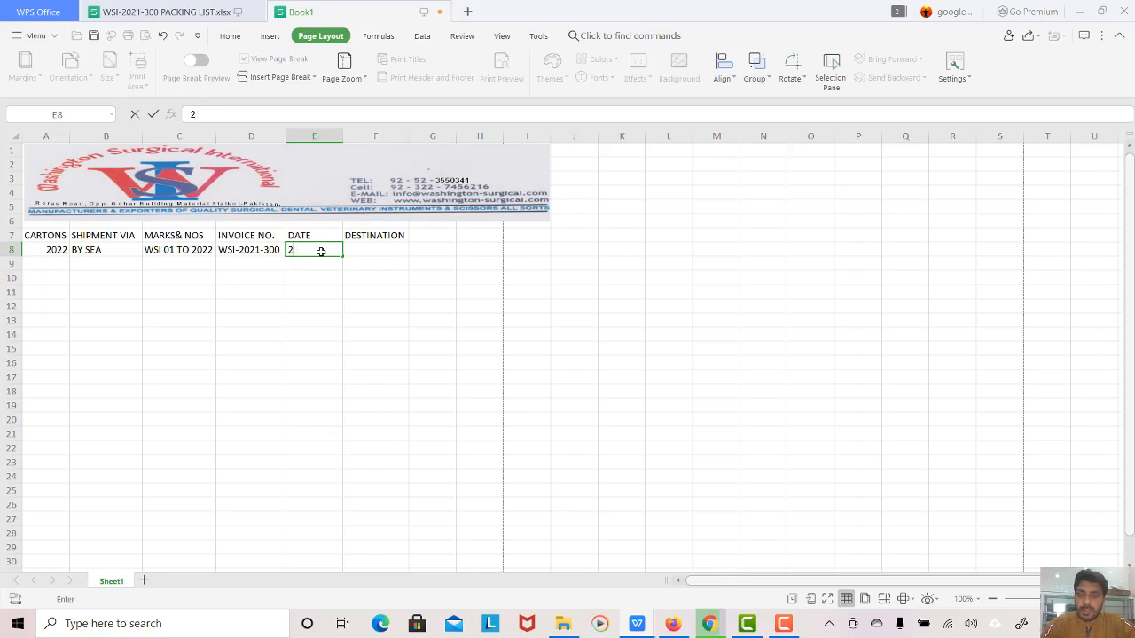
{"action": "type", "text": "04-05-2021"}
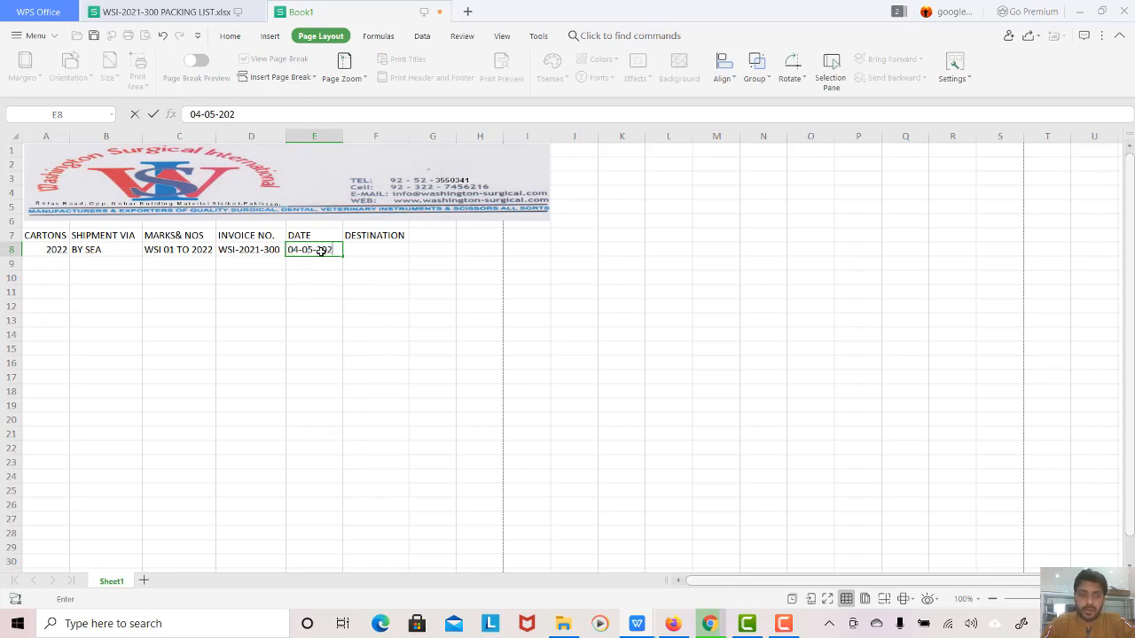
{"action": "key", "text": "Tab"}
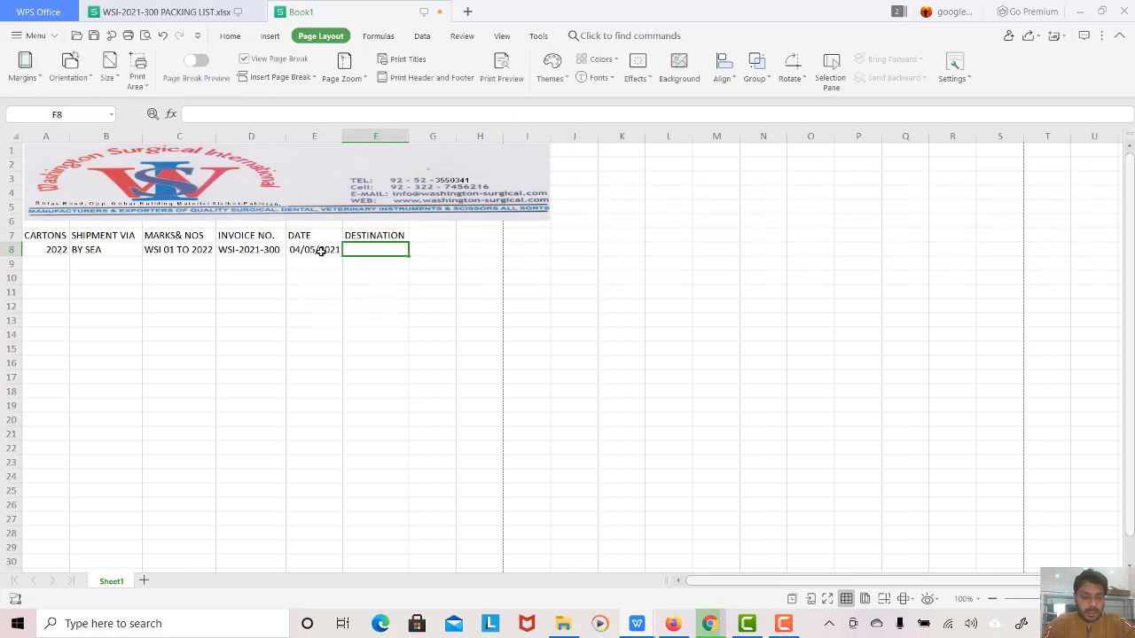
Step: Enter WASHINGTON/USA under DESTINATION in cell F8
{"action": "type", "text": "WAS"}
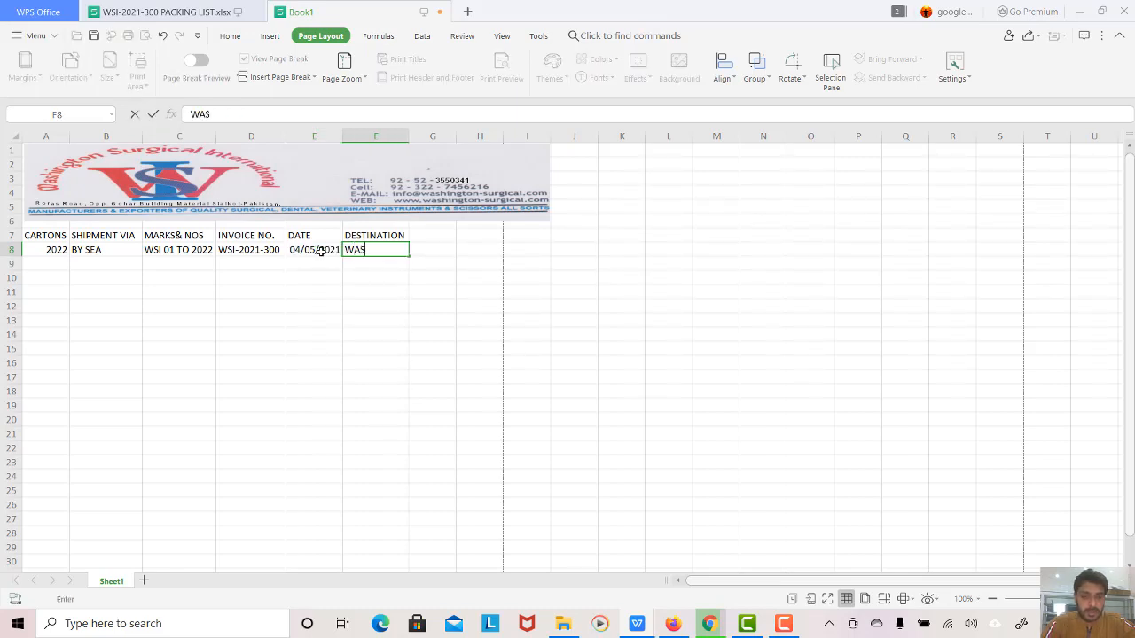
{"action": "type", "text": "HINGTON"}
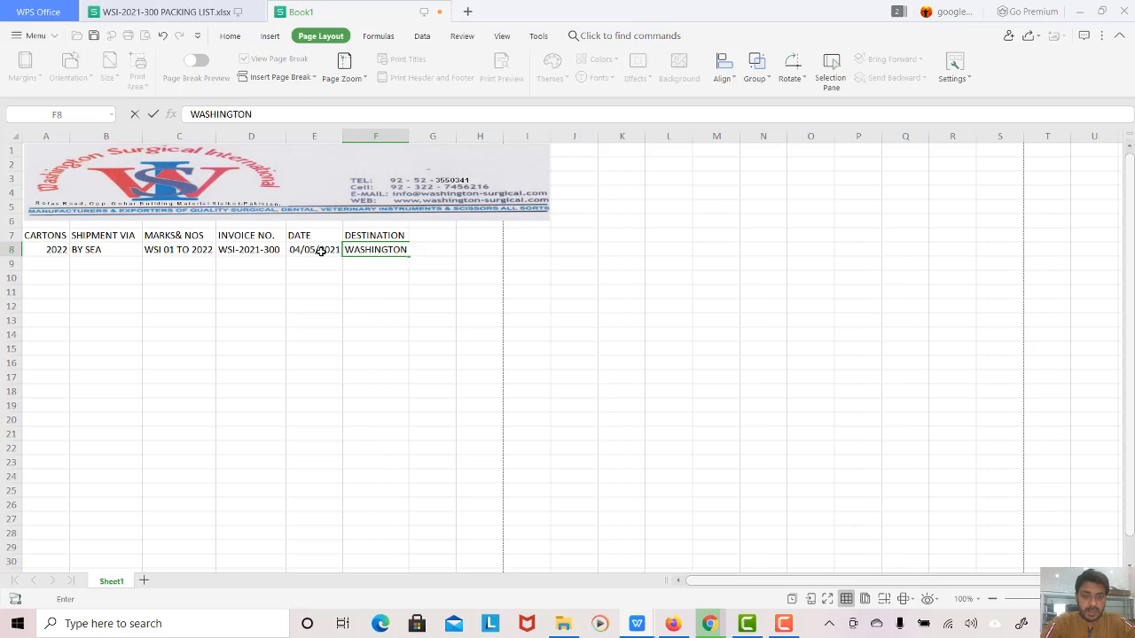
{"action": "type", "text": "/USA"}
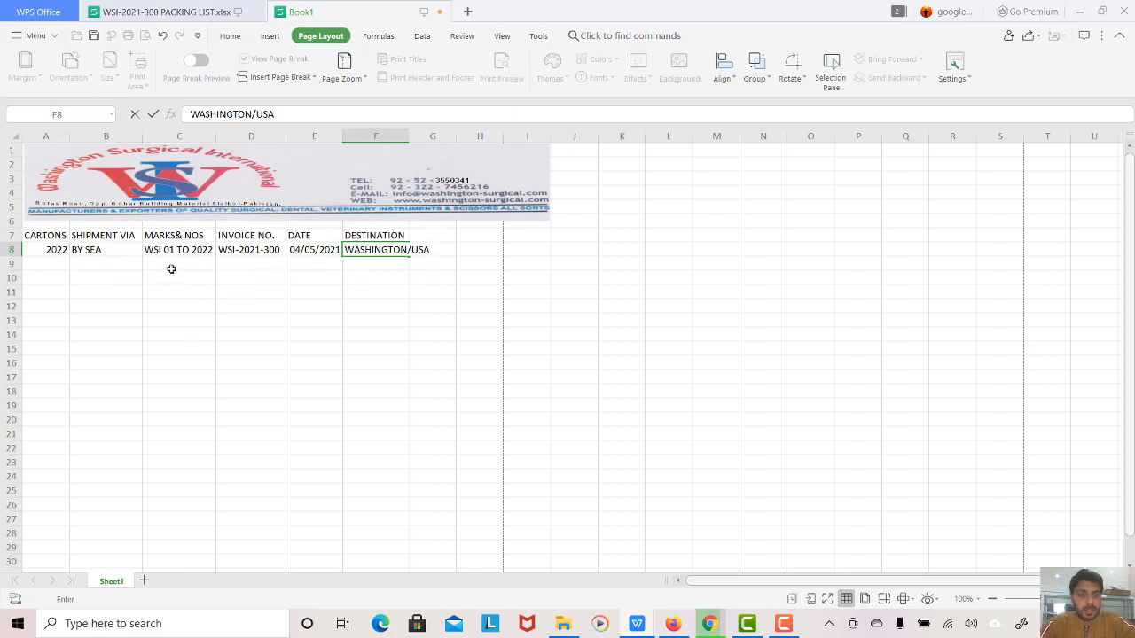
{"action": "left_click", "coordinate": [43, 264]}
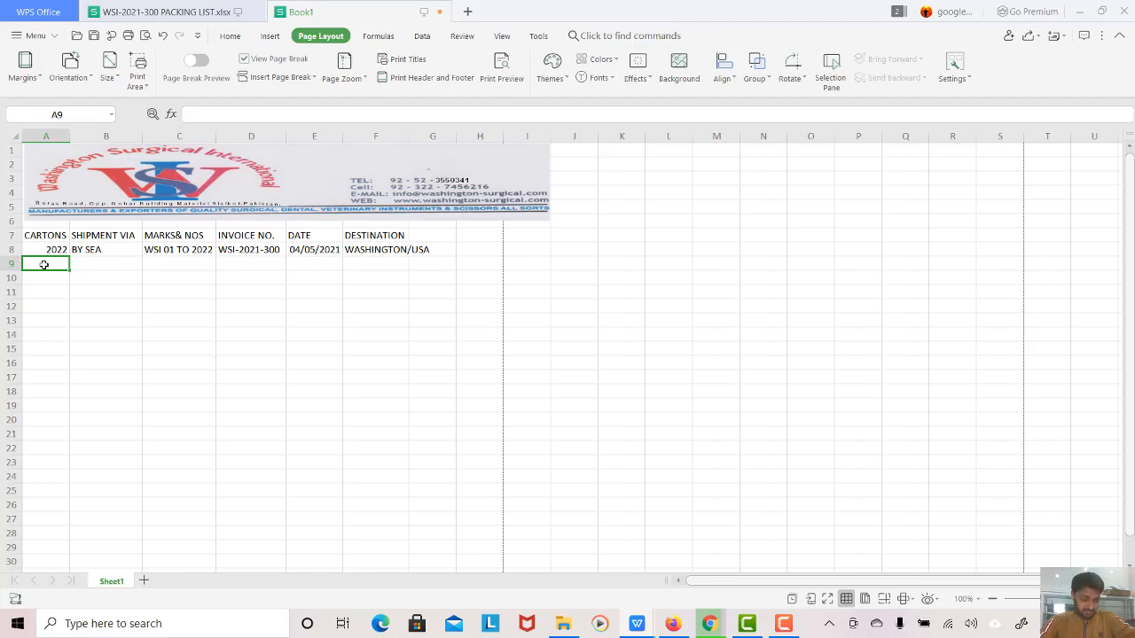
{"action": "left_click", "coordinate": [784, 626]}
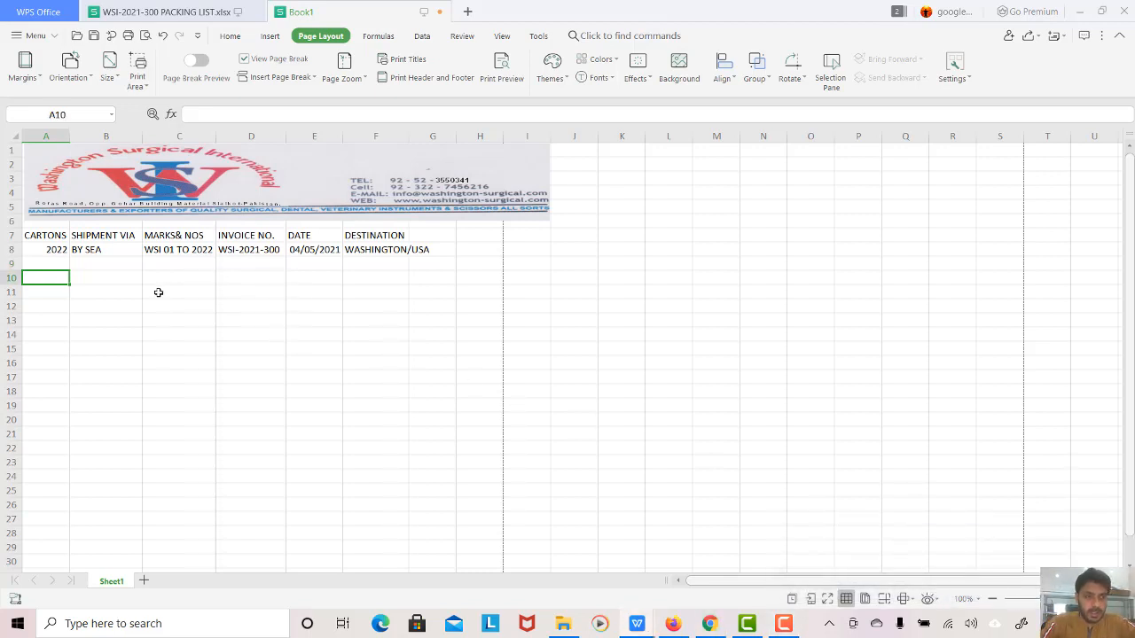
Step: Enter the heading MOP in cell A9 and C&f beneath it in cell A10
{"action": "key", "text": "Up"}
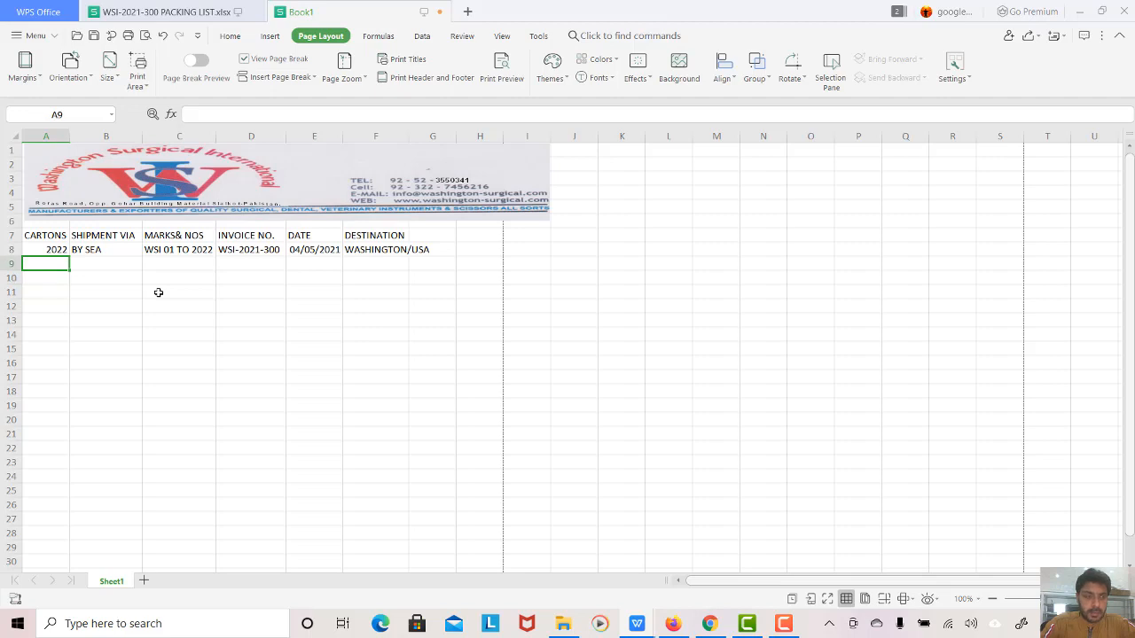
{"action": "type", "text": "MOP"}
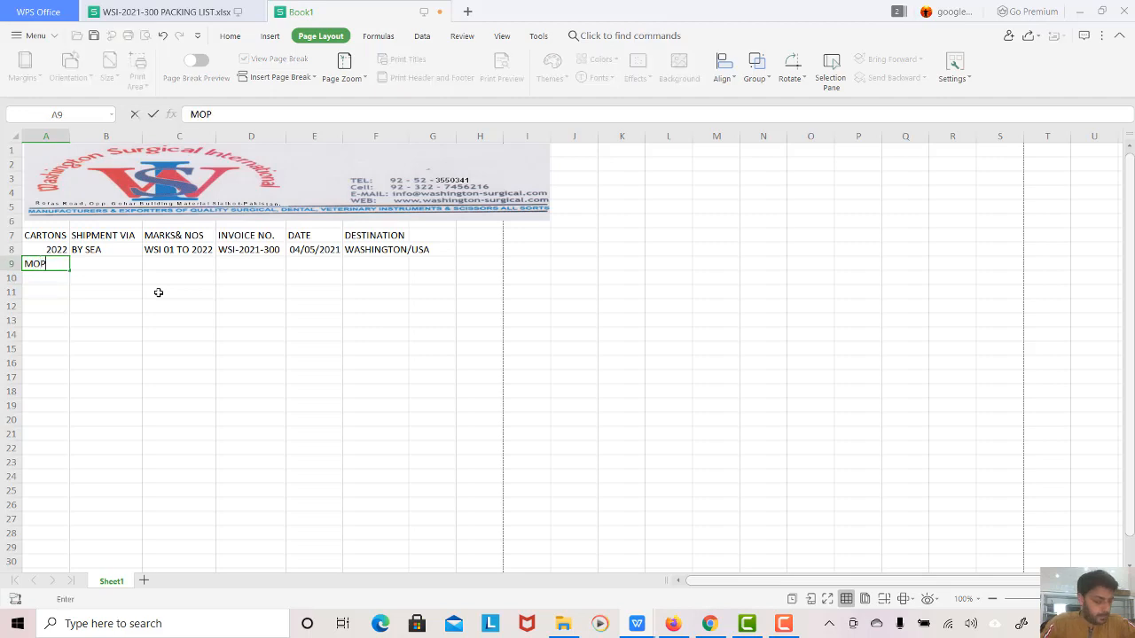
{"action": "key", "text": "Return"}
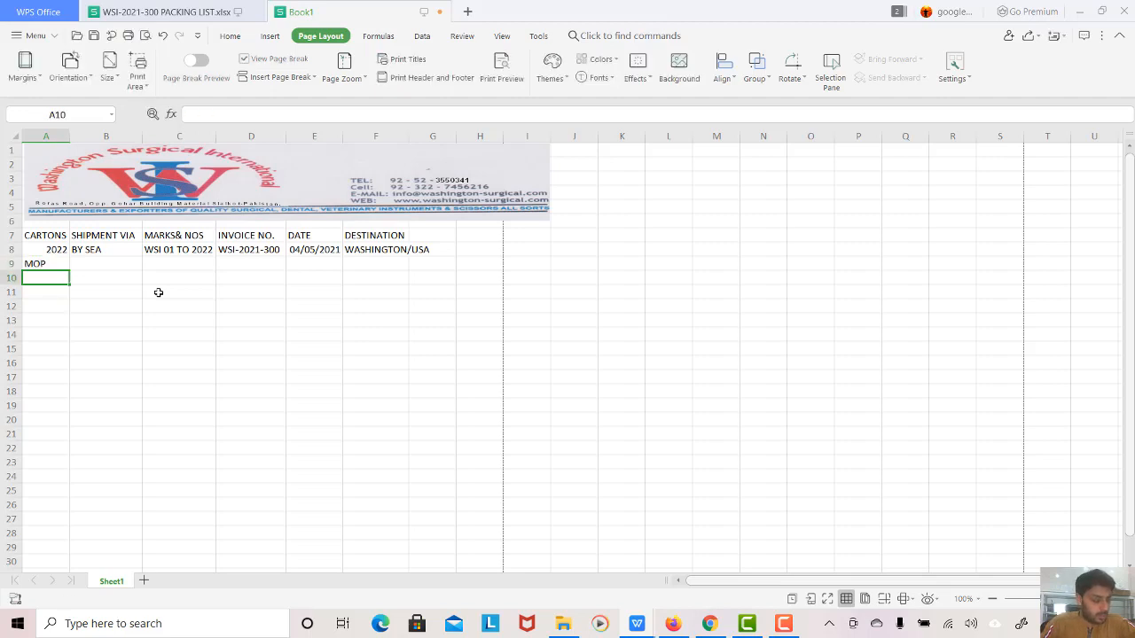
{"action": "type", "text": "C"}
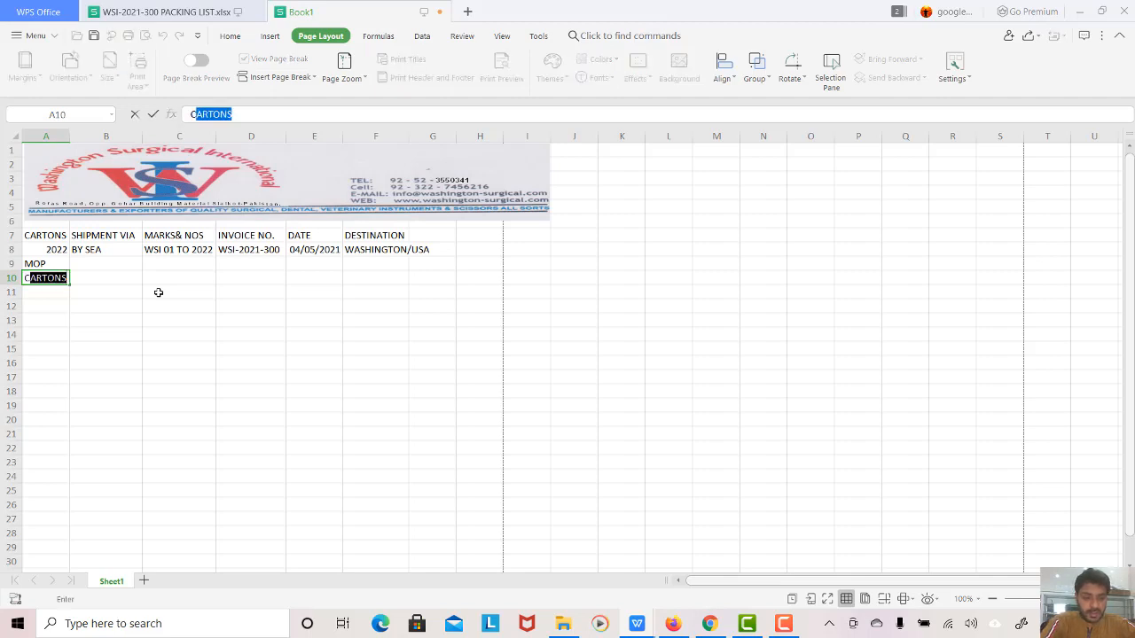
{"action": "type", "text": "&f"}
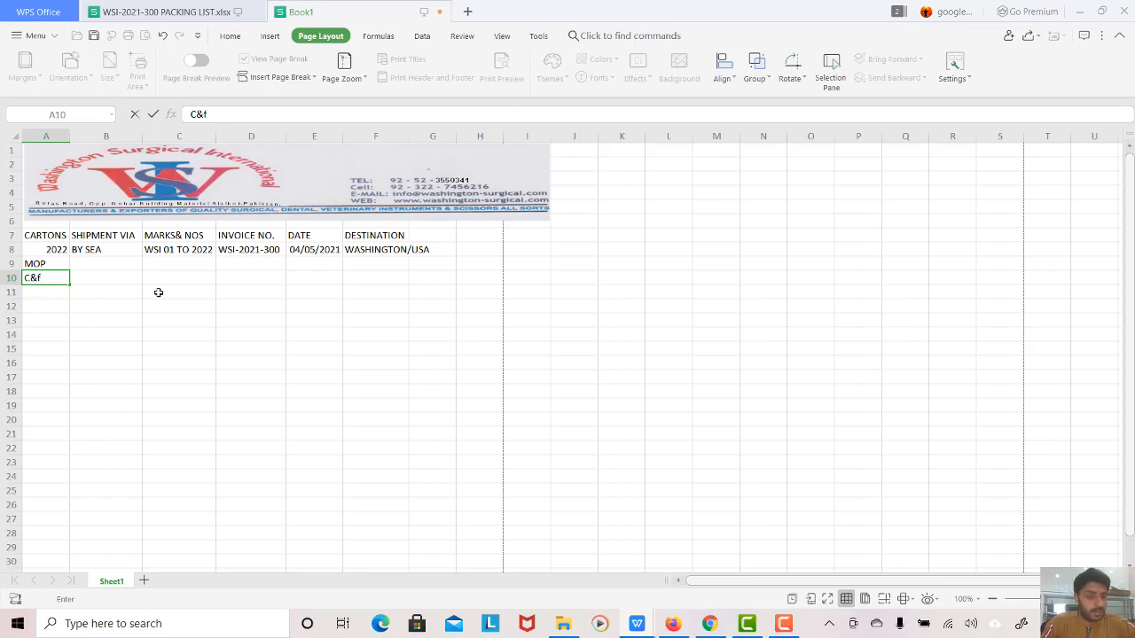
{"action": "key", "text": "Up"}
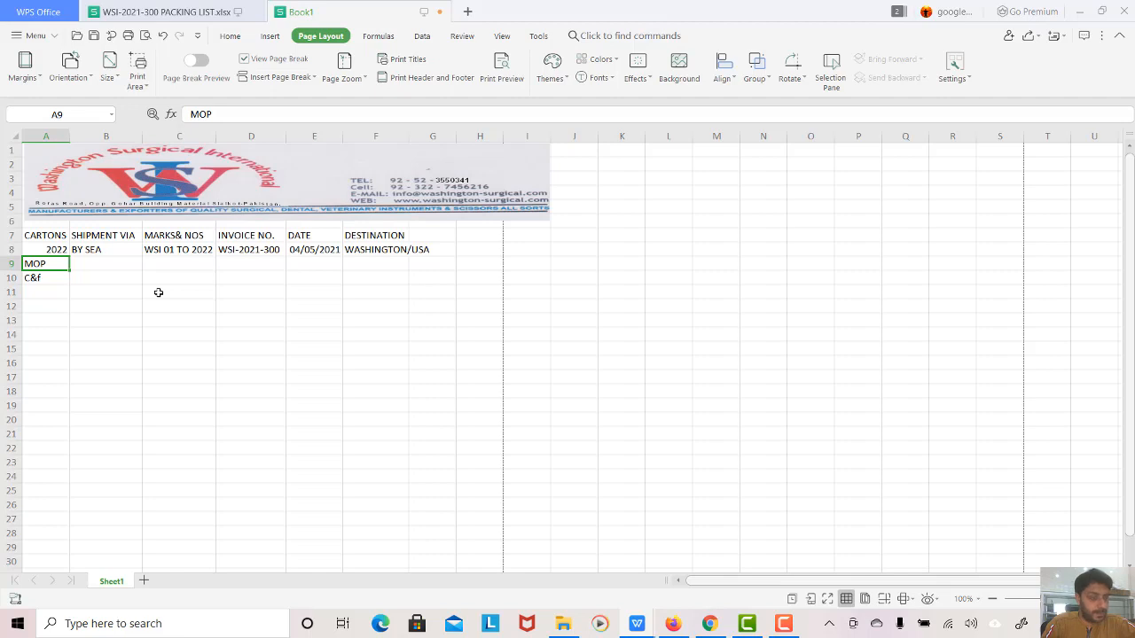
{"action": "key", "text": "Right"}
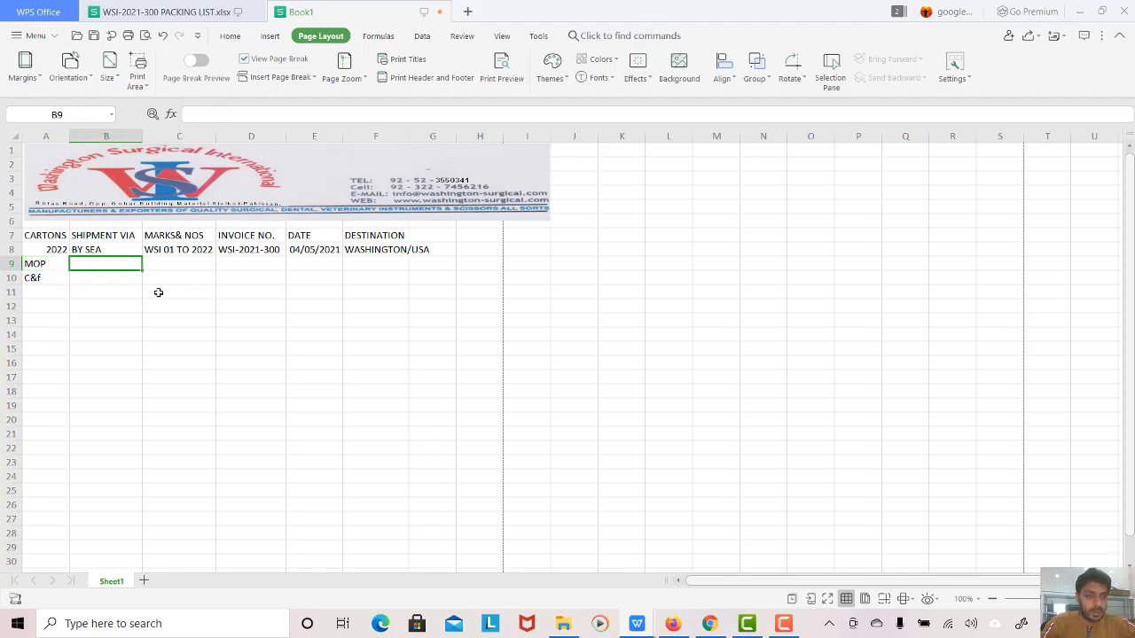
{"action": "key", "text": "shift+Right"}
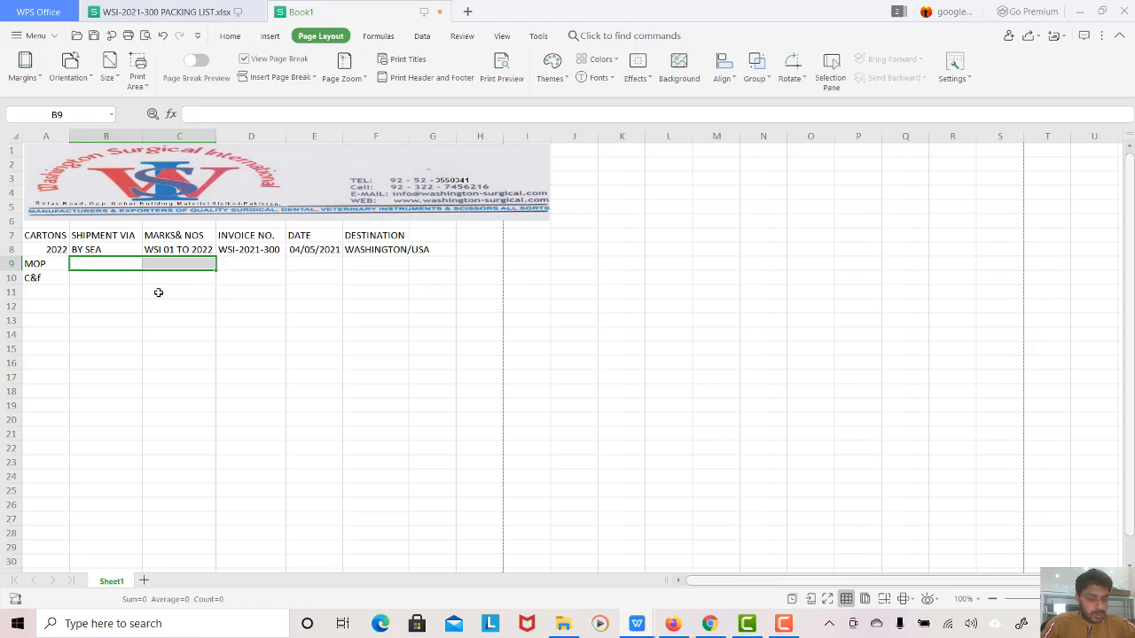
{"action": "key", "text": "shift+Right"}
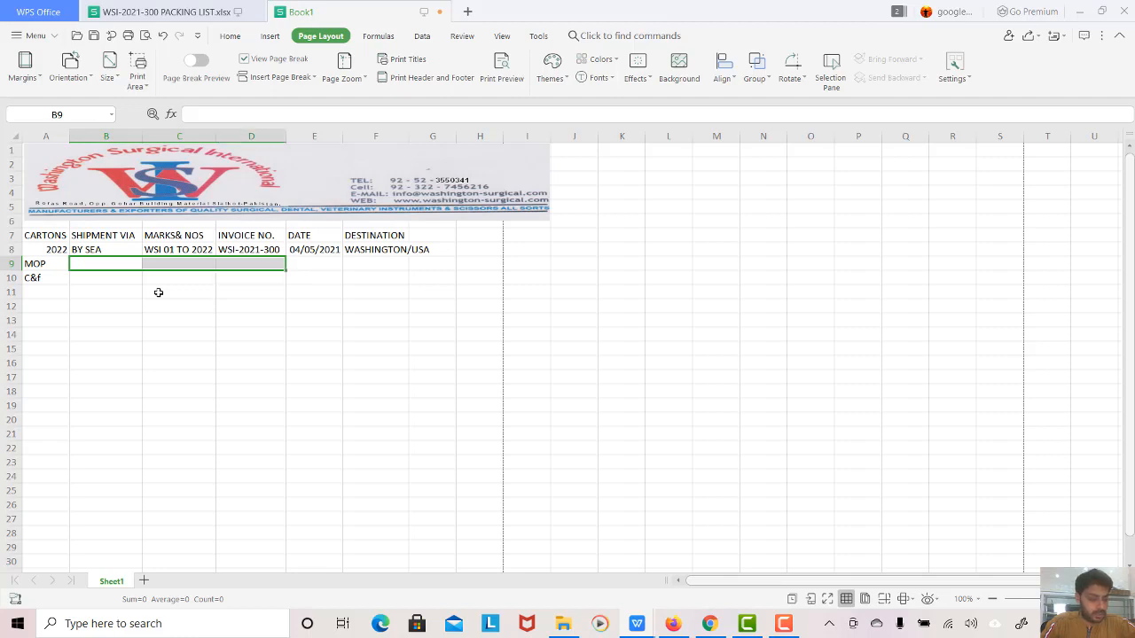
{"action": "key", "text": "shift+Down"}
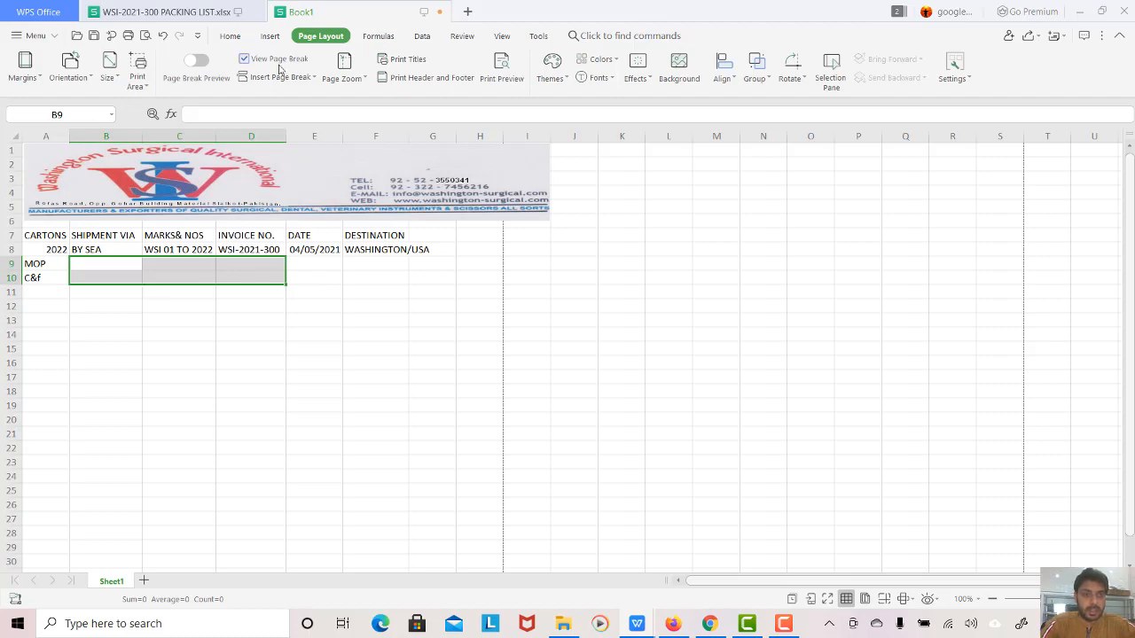
{"action": "left_click", "coordinate": [230, 40]}
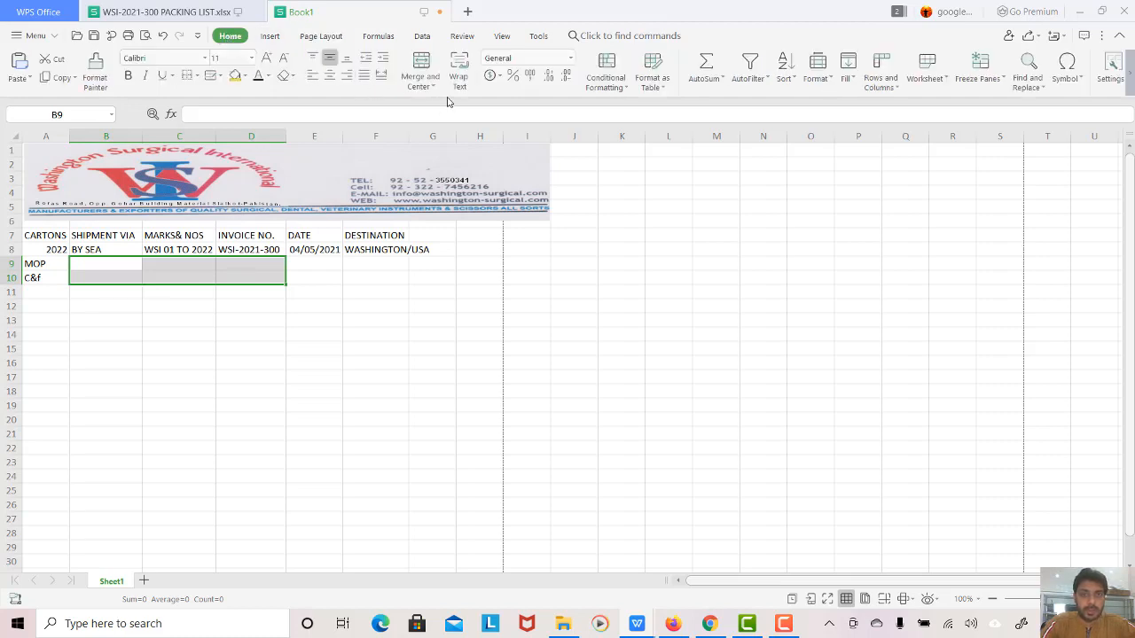
{"action": "left_click", "coordinate": [421, 63]}
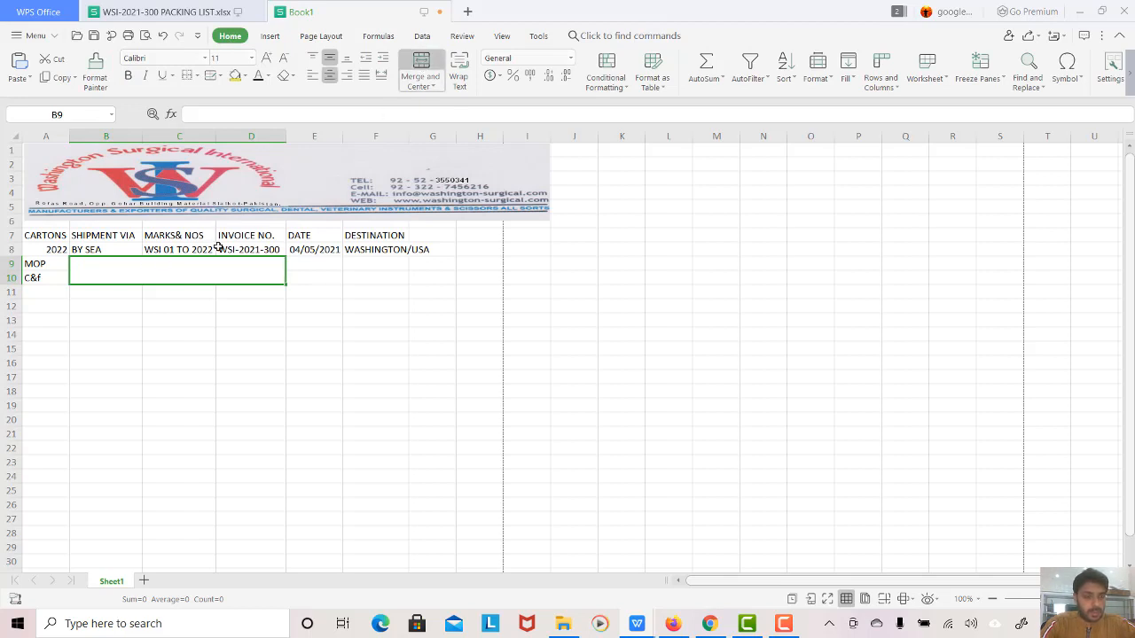
{"action": "key", "text": "ctrl+z"}
{"action": "left_click", "coordinate": [177, 316]}
Step: Merge and center cells B9 and C9 beside the MOP heading
{"action": "left_click", "coordinate": [124, 263]}
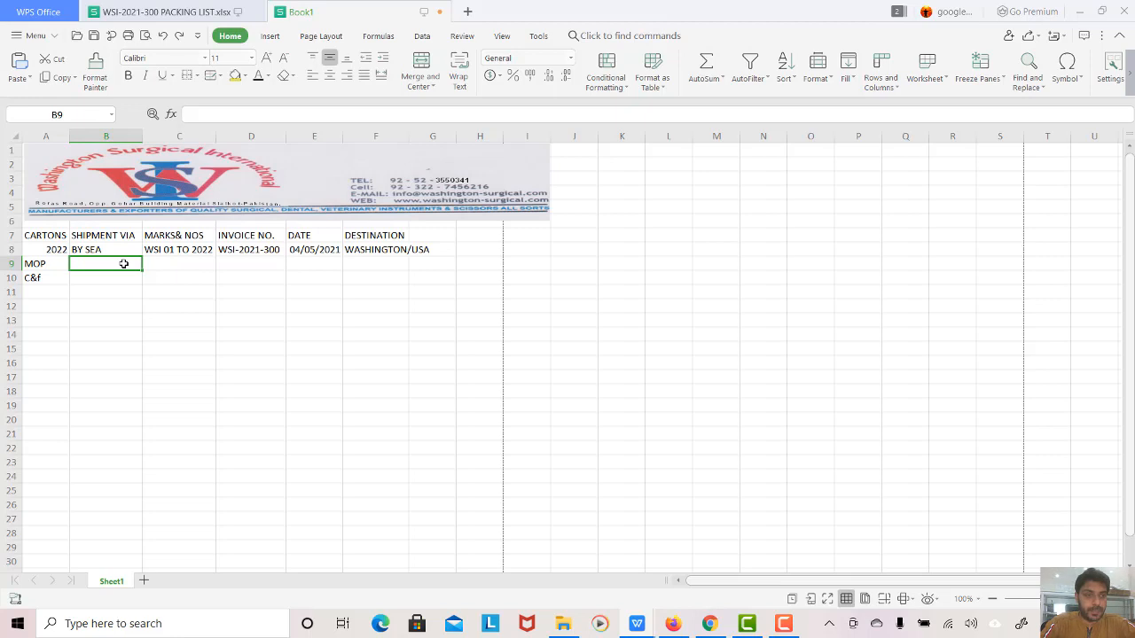
{"action": "key", "text": "shift+Right"}
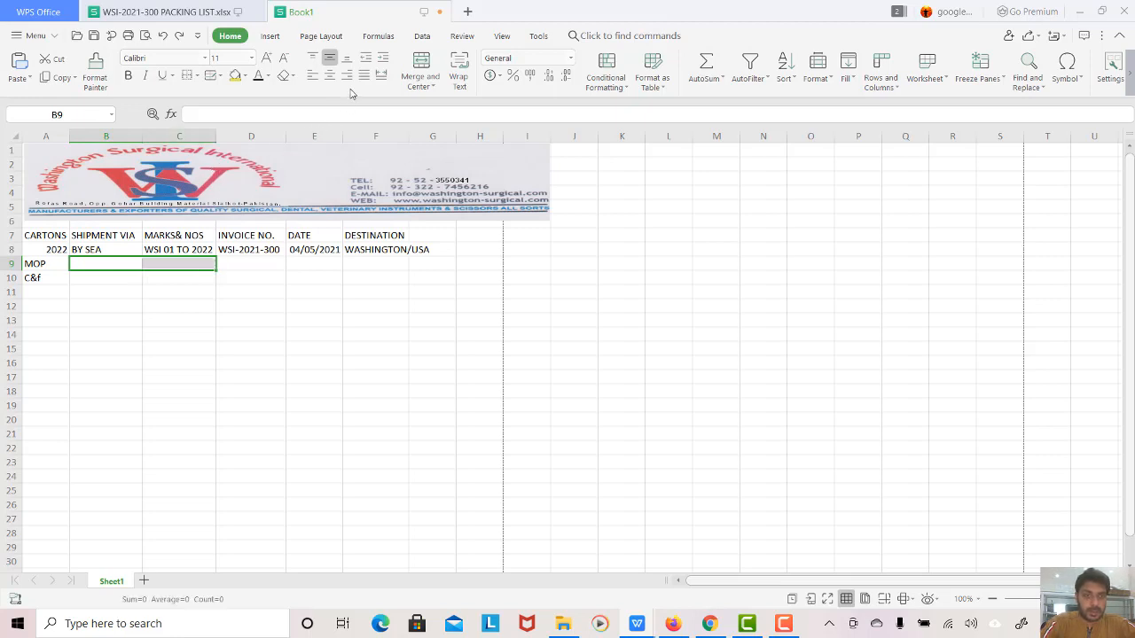
{"action": "left_click", "coordinate": [420, 82]}
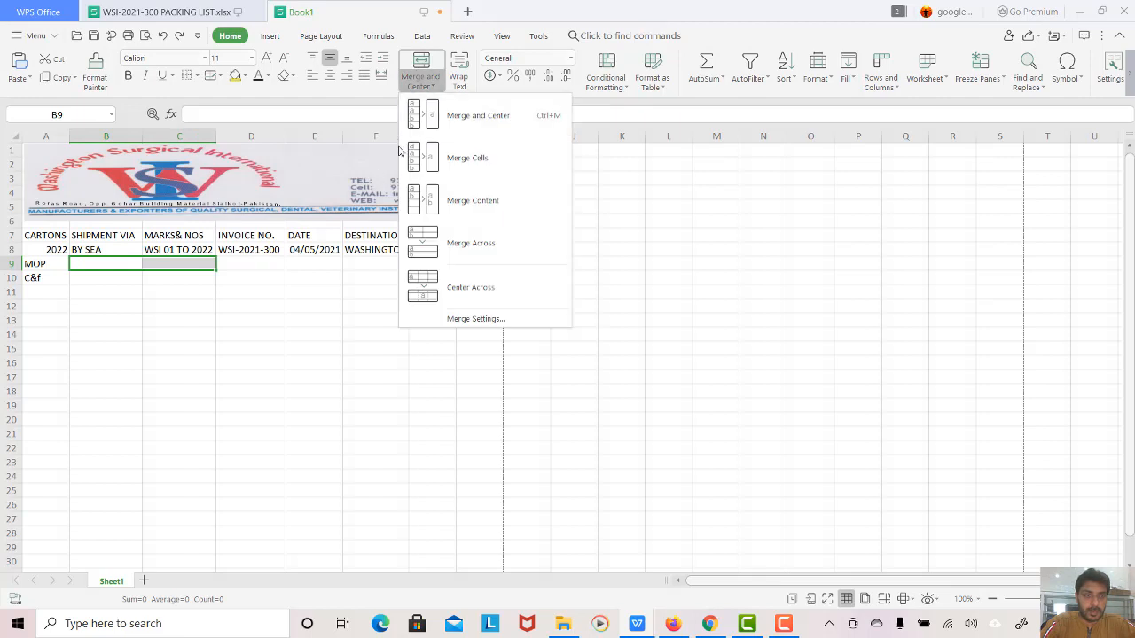
{"action": "left_click", "coordinate": [422, 64]}
{"action": "left_click", "coordinate": [122, 346]}
{"action": "left_click", "coordinate": [129, 263]}
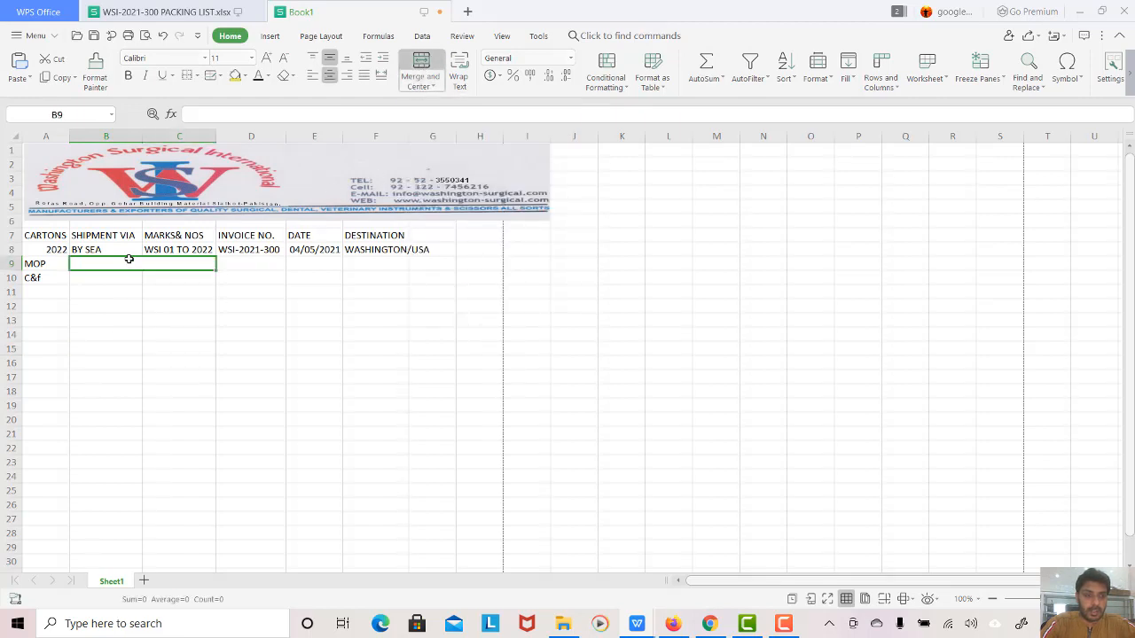
Step: Enter the heading PAYMENT TERMS in the merged cell B9:C9
{"action": "type", "text": "P"}
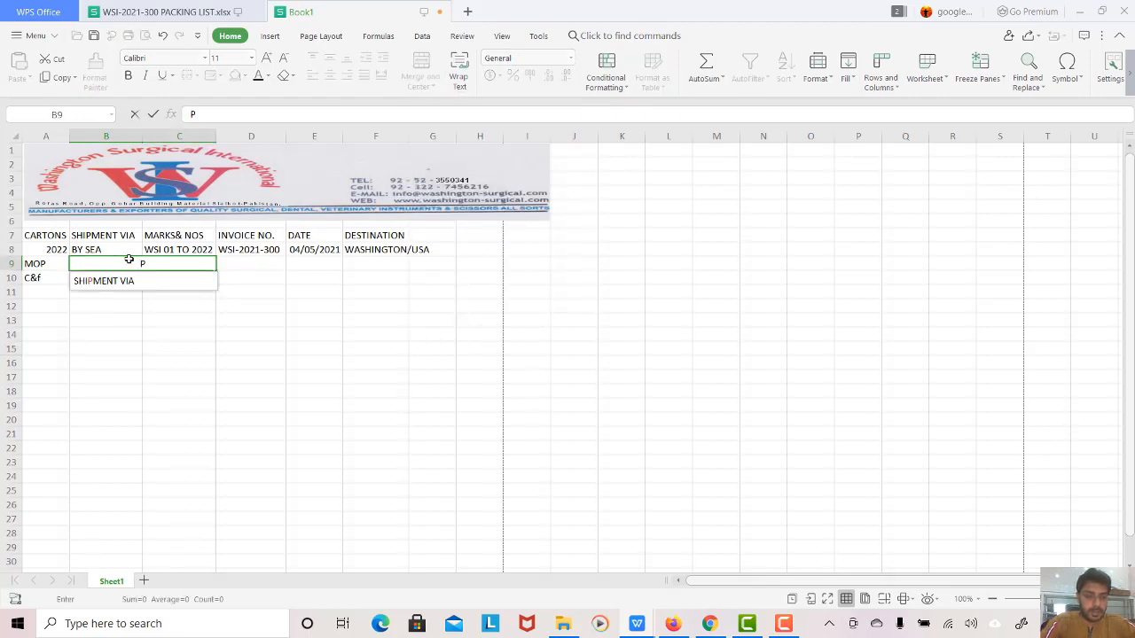
{"action": "type", "text": "AY"}
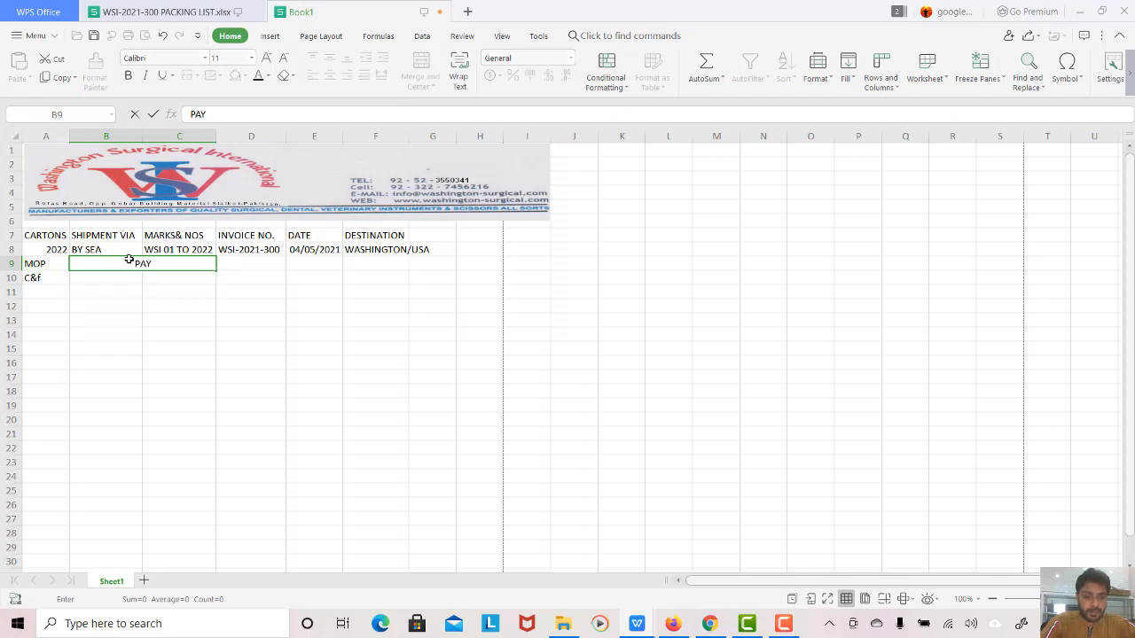
{"action": "type", "text": "MENT"}
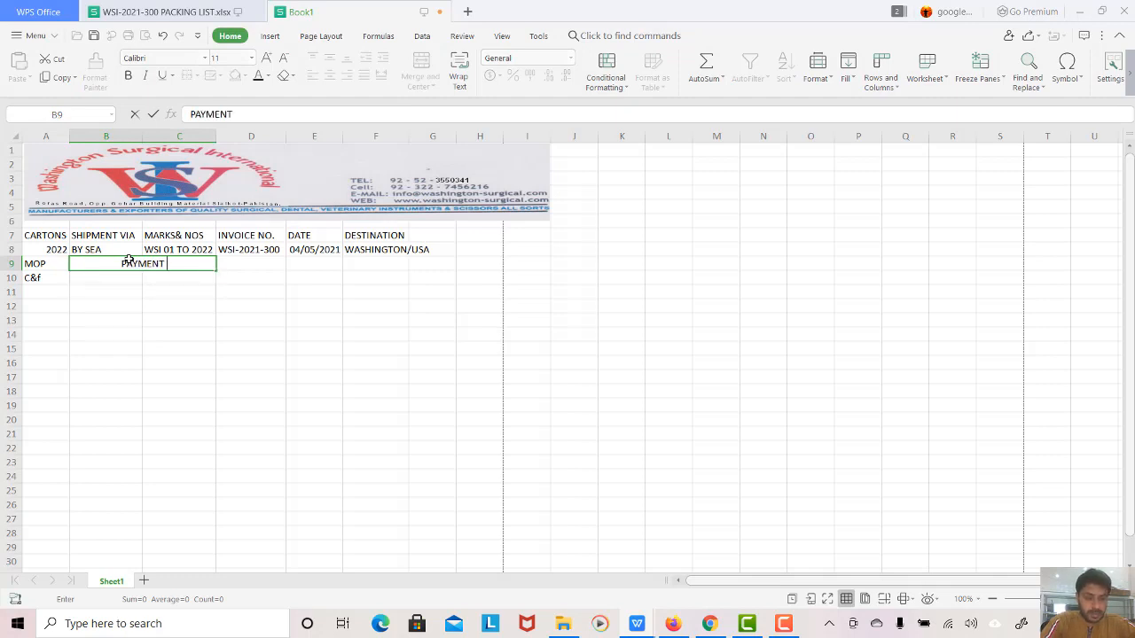
{"action": "type", "text": " TERMS"}
{"action": "key", "text": "Return"}
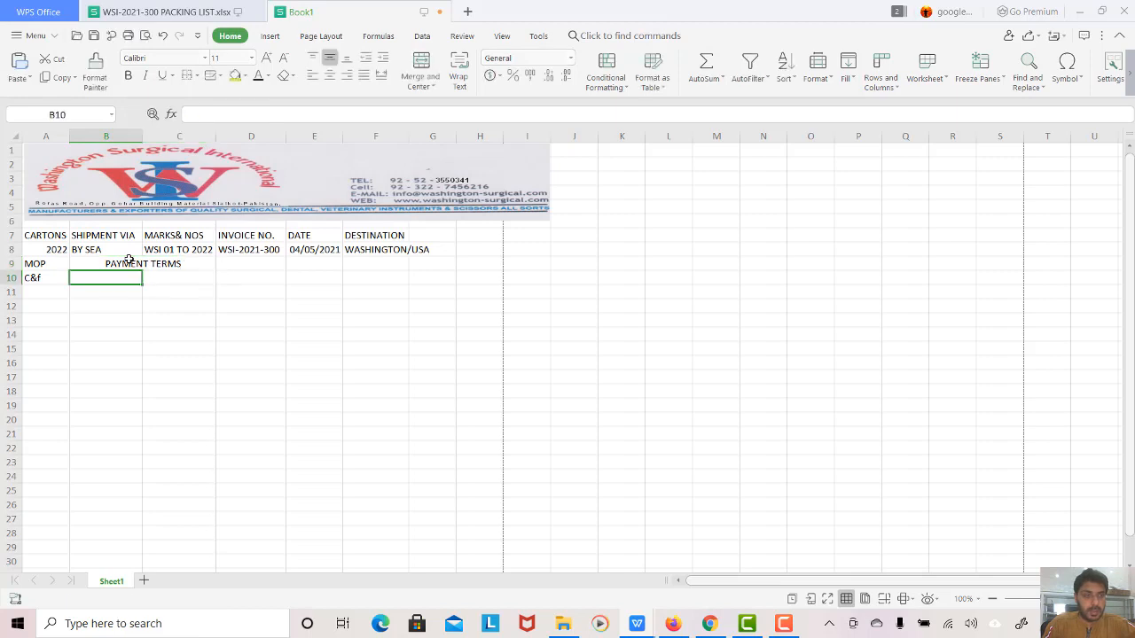
Step: Merge and center cells B10 and C10 below the PAYMENT TERMS heading
{"action": "key", "text": "shift+Right"}
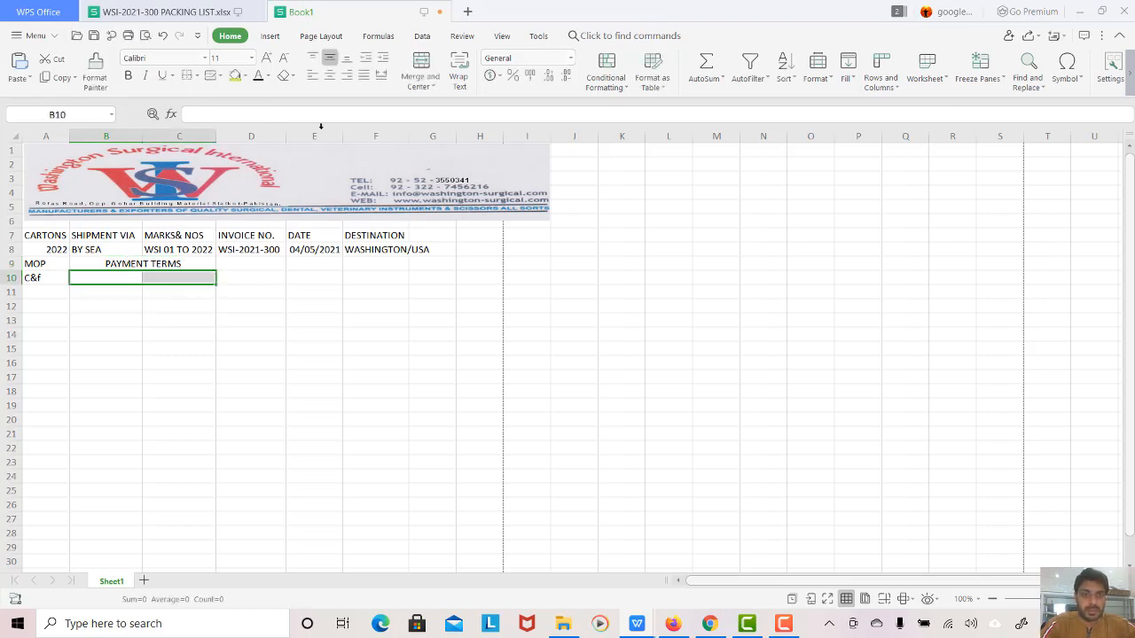
{"action": "left_click", "coordinate": [421, 64]}
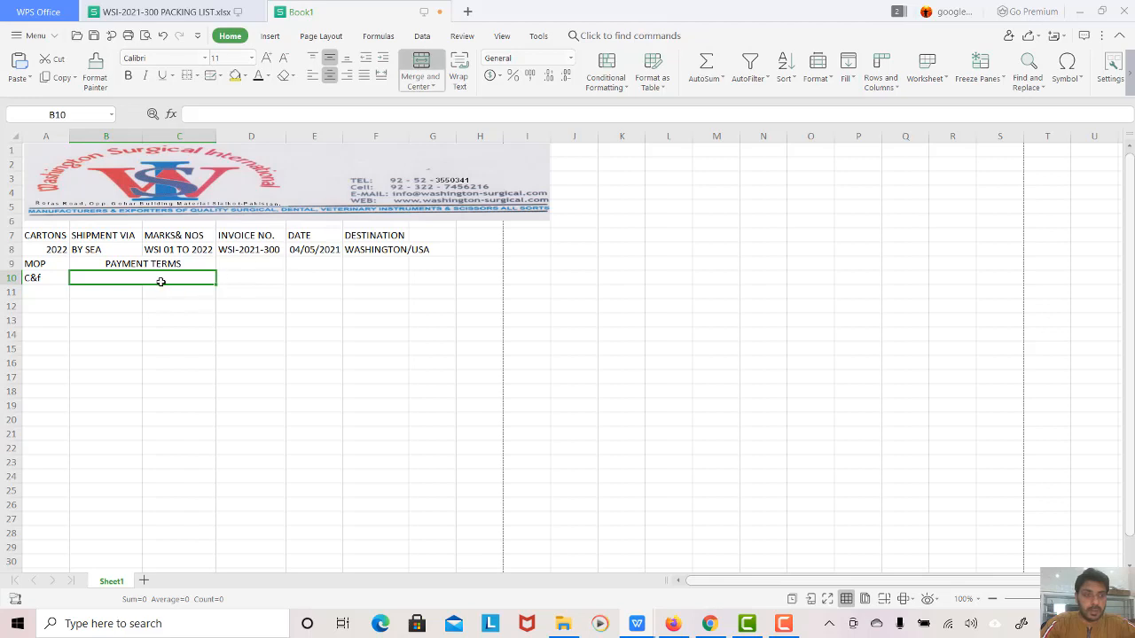
{"action": "left_click", "coordinate": [183, 321]}
{"action": "left_click", "coordinate": [149, 280]}
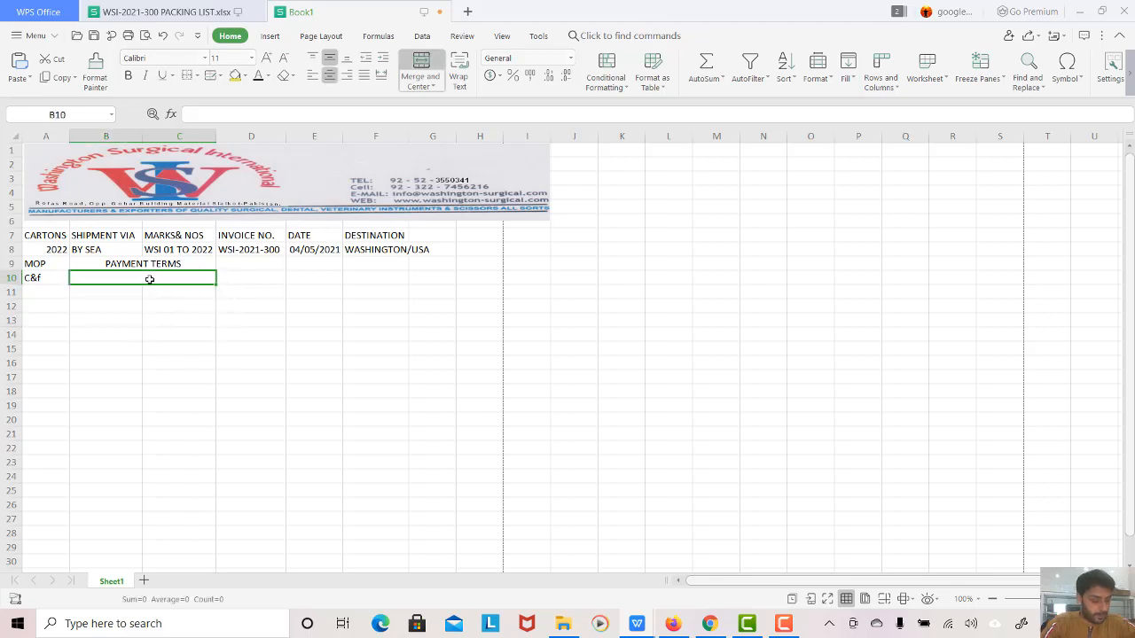
{"action": "type", "text": "90"}
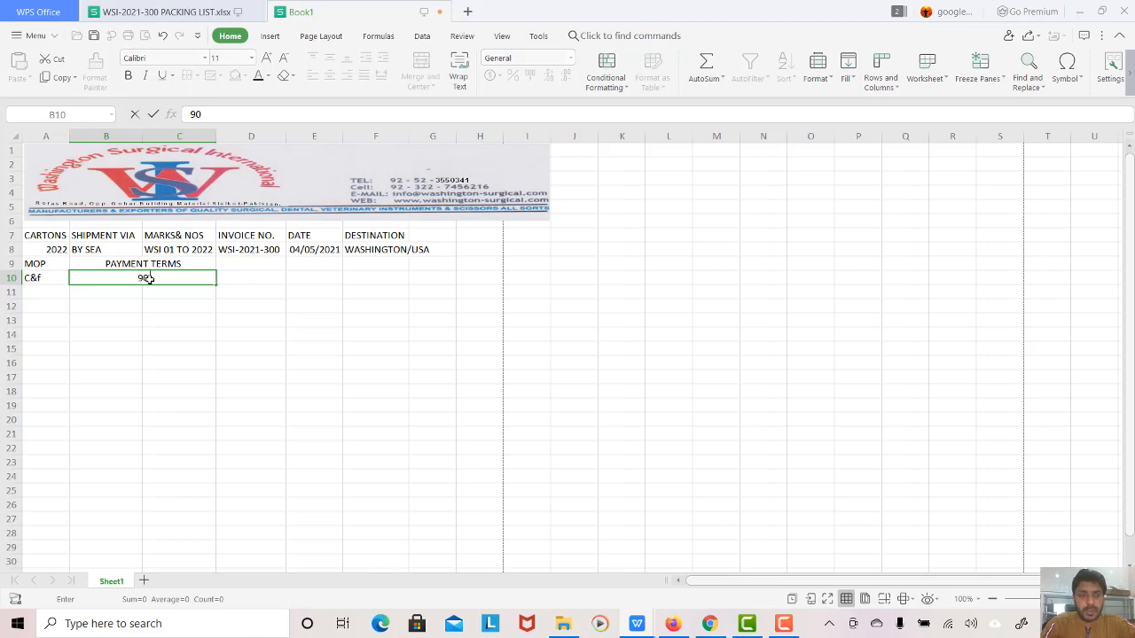
{"action": "key", "text": "BackSpace"}
{"action": "key", "text": "BackSpace"}
{"action": "type", "text": "18"}
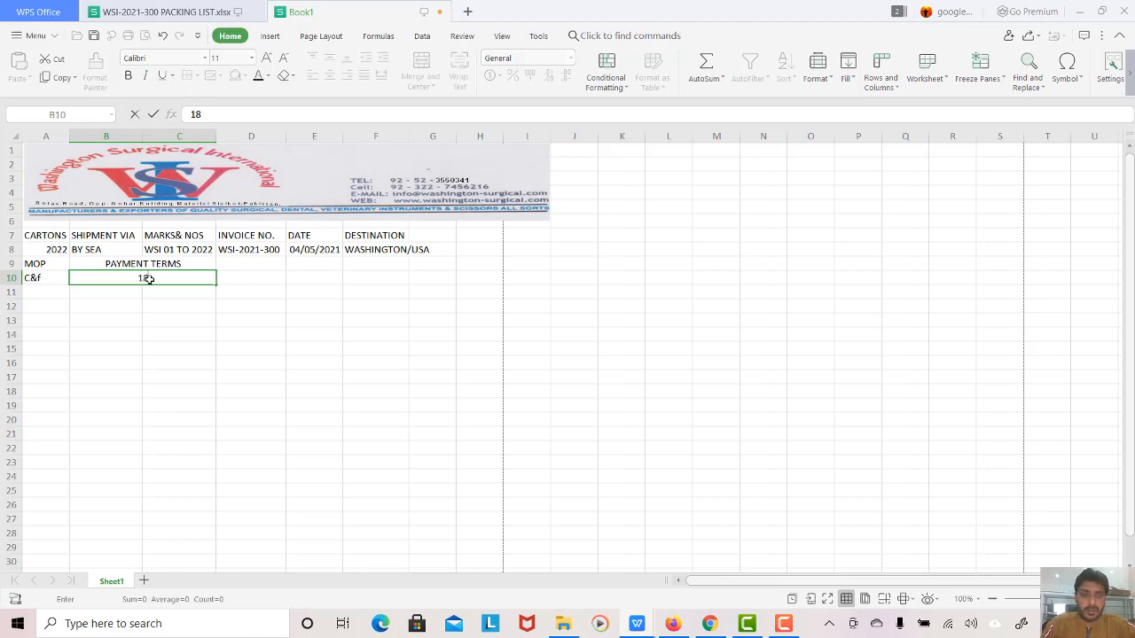
{"action": "type", "text": "0 DA"}
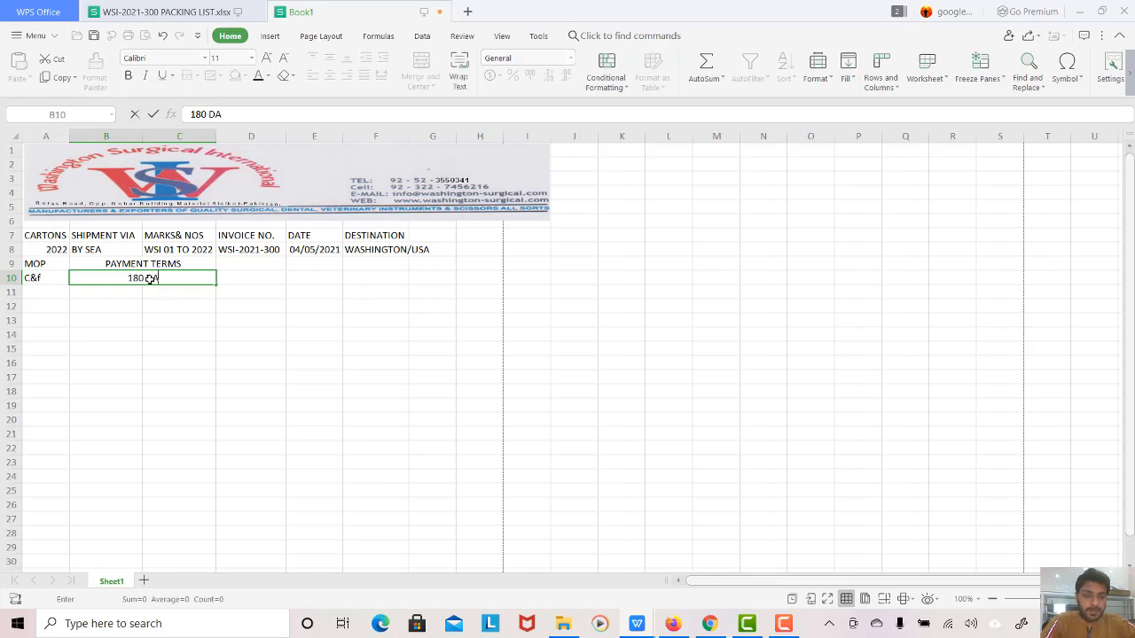
{"action": "type", "text": "YS"}
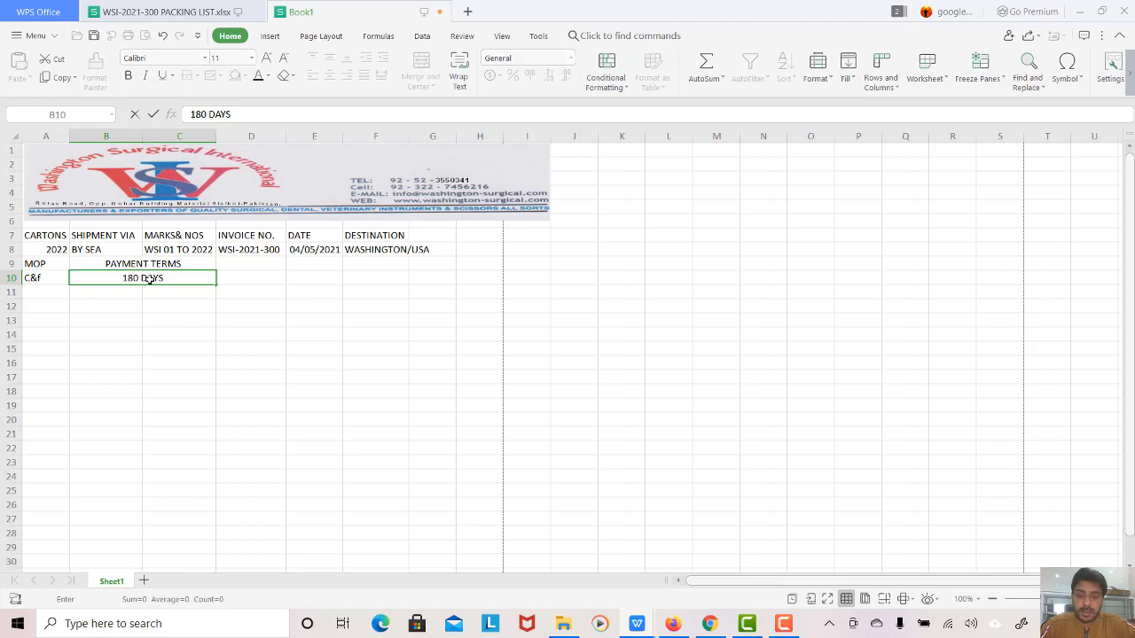
{"action": "key", "text": "BackSpace"}
{"action": "key", "text": "BackSpace"}
{"action": "key", "text": "BackSpace"}
{"action": "key", "text": "BackSpace"}
{"action": "key", "text": "BackSpace"}
{"action": "key", "text": "BackSpace"}
{"action": "key", "text": "BackSpace"}
{"action": "key", "text": "BackSpace"}
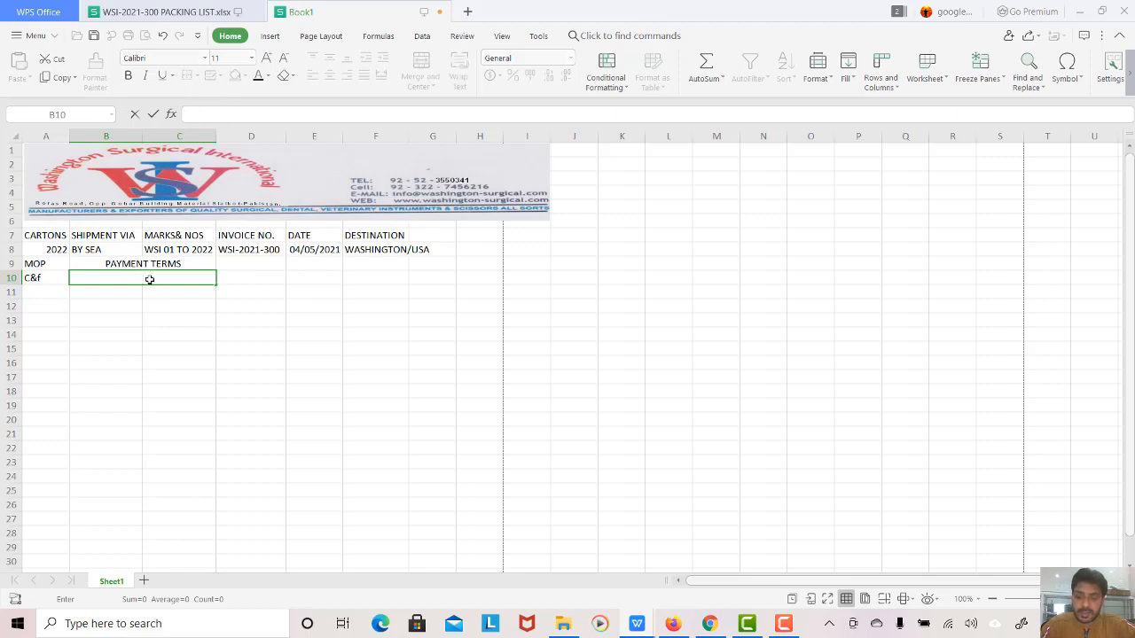
{"action": "type", "text": "90"}
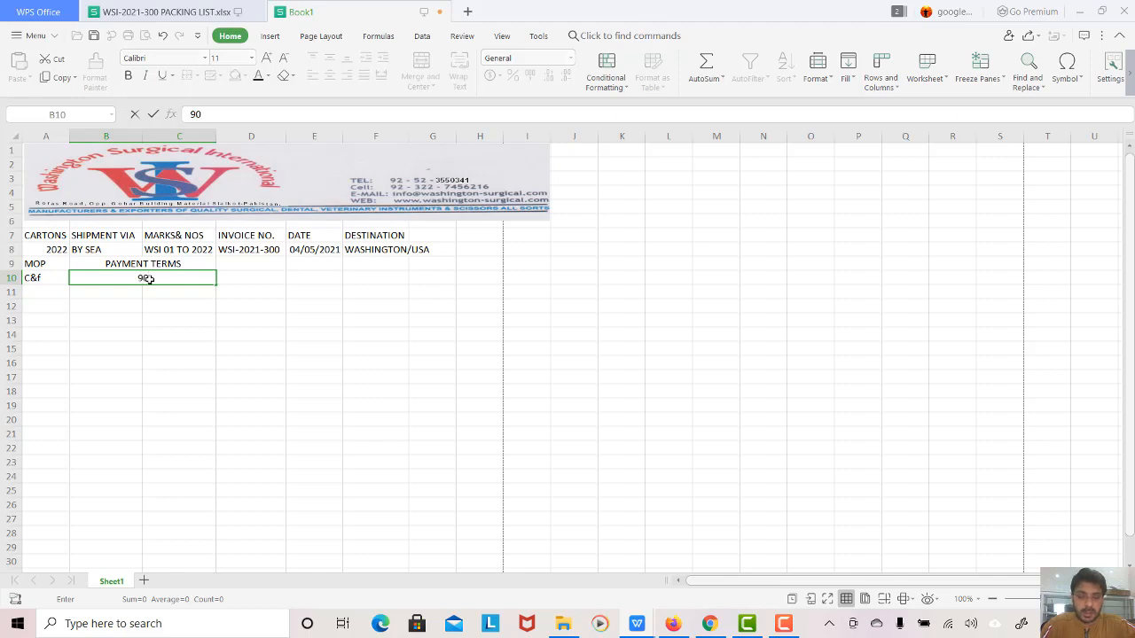
{"action": "type", "text": " DAYS"}
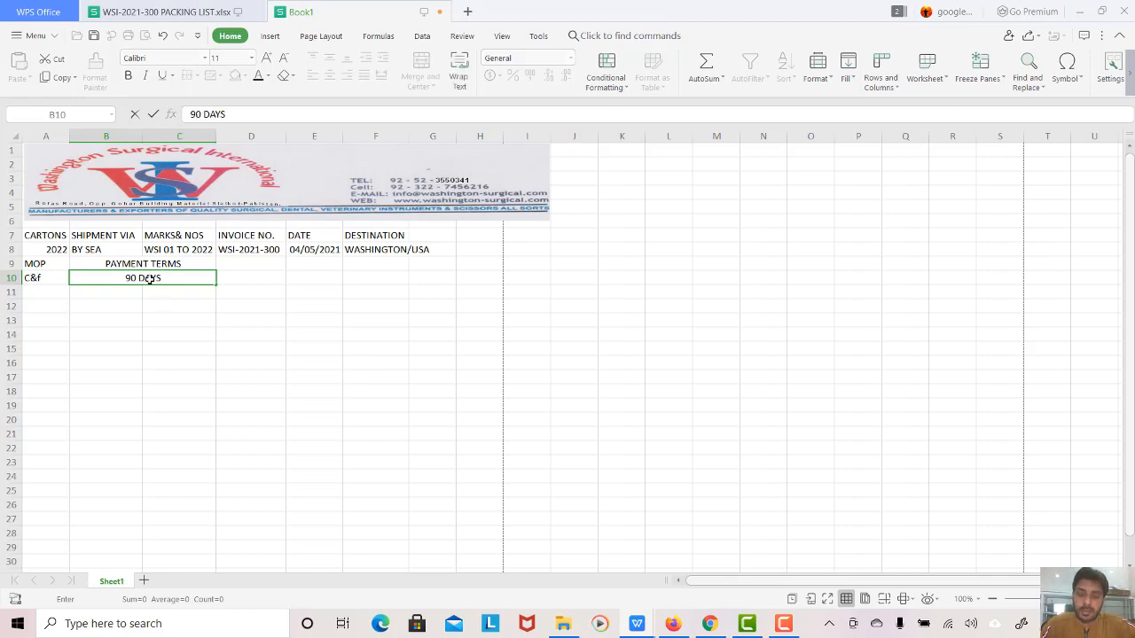
{"action": "key", "text": "BackSpace"}
{"action": "key", "text": "BackSpace"}
{"action": "key", "text": "BackSpace"}
{"action": "key", "text": "BackSpace"}
{"action": "key", "text": "BackSpace"}
{"action": "key", "text": "BackSpace"}
{"action": "key", "text": "BackSpace"}
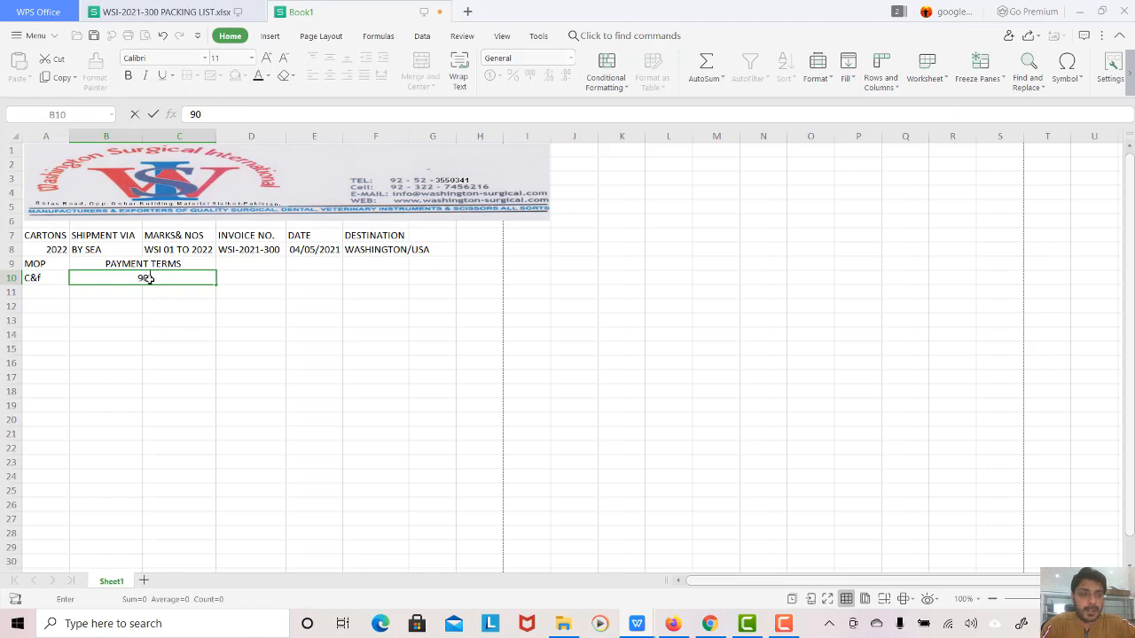
Step: Enter the payment terms 180 DAYS FROM B/L DATE in the merged cell B10:C10
{"action": "type", "text": "180"}
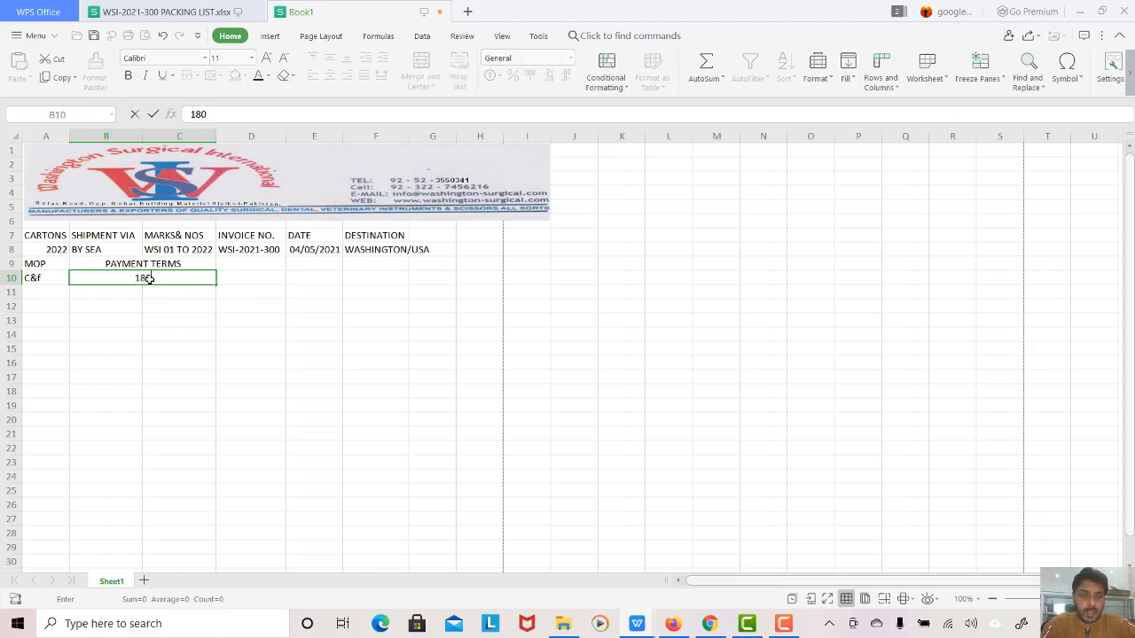
{"action": "type", "text": " DAYS"}
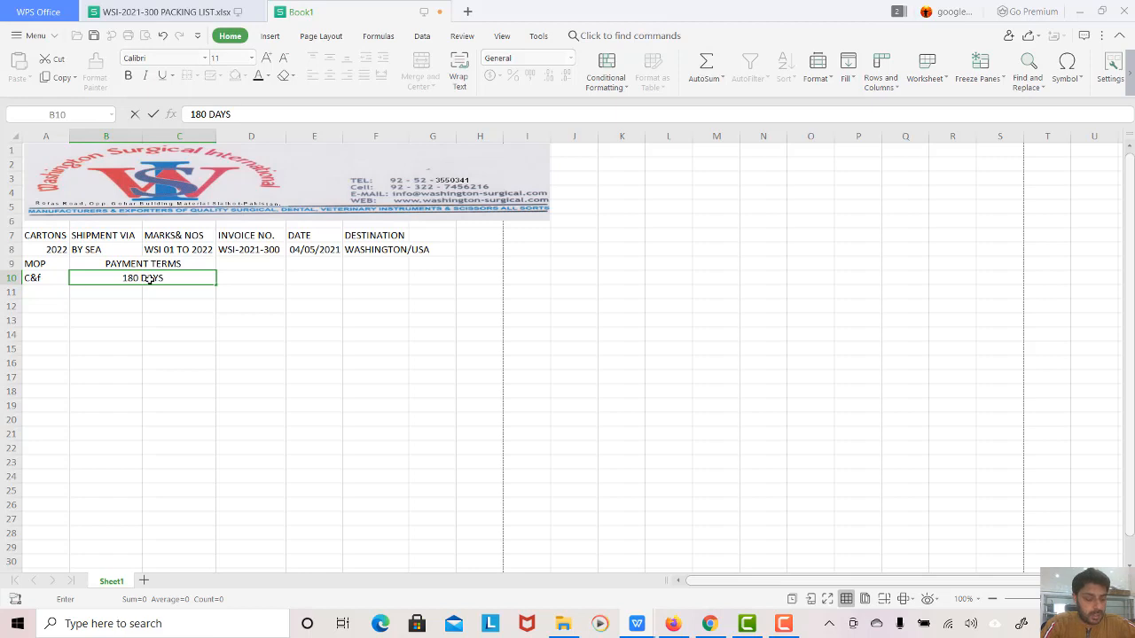
{"action": "type", "text": " FROM"}
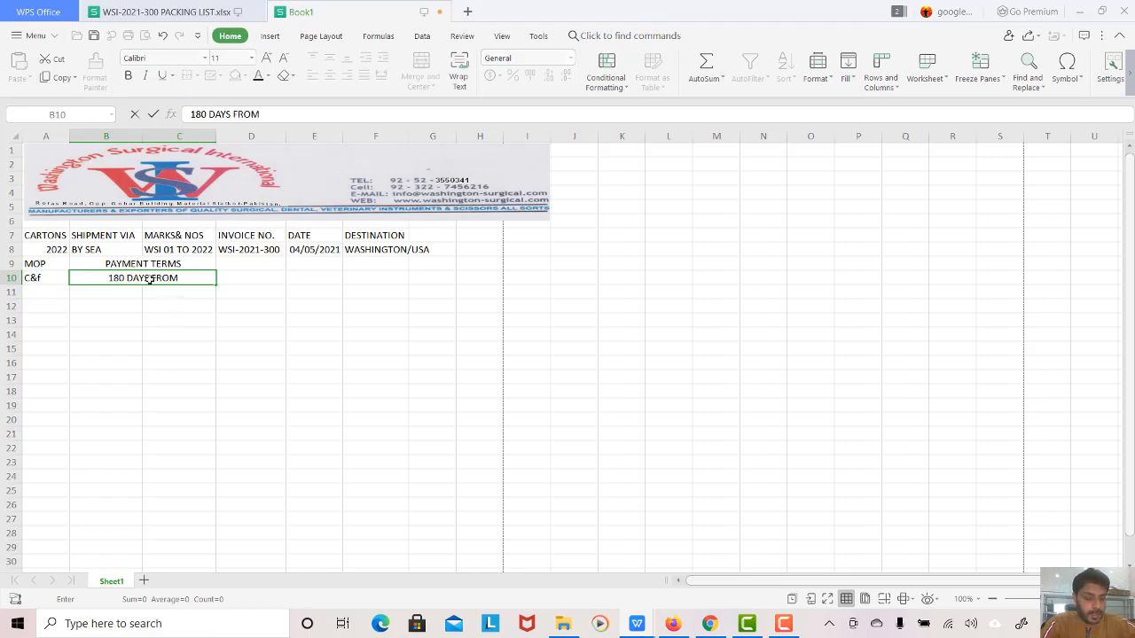
{"action": "type", "text": " B"}
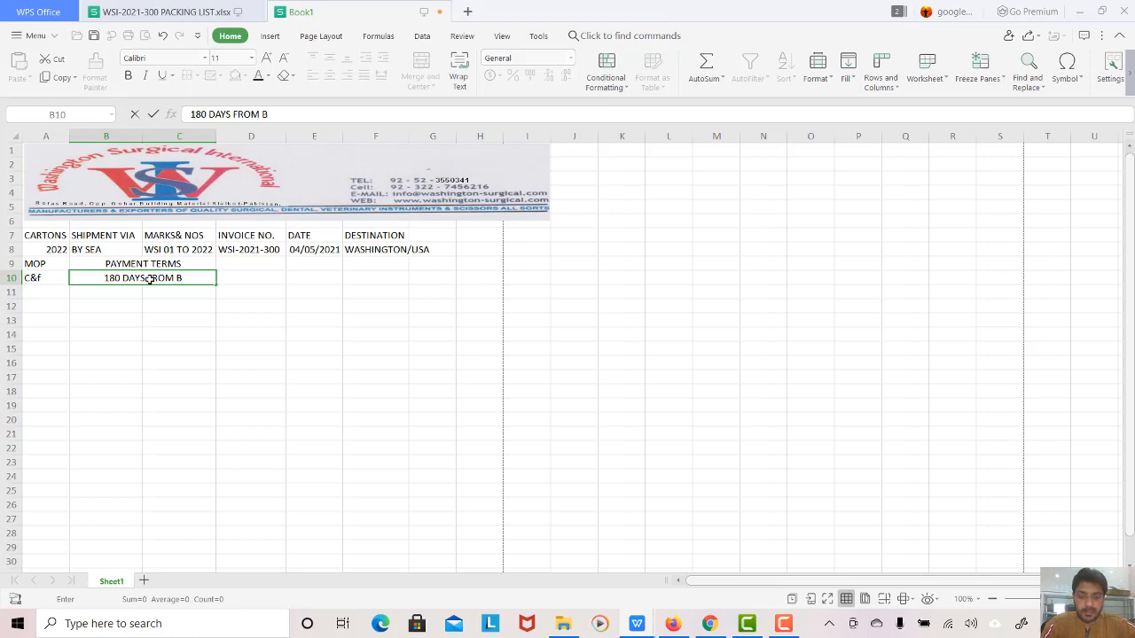
{"action": "type", "text": "/L"}
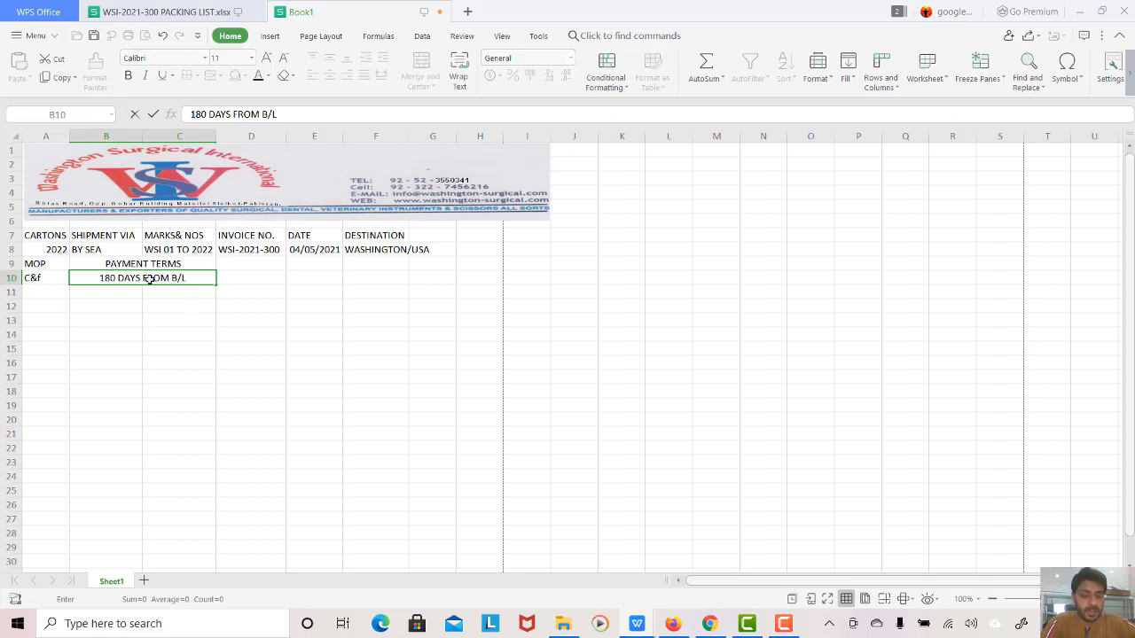
{"action": "type", "text": "DATE"}
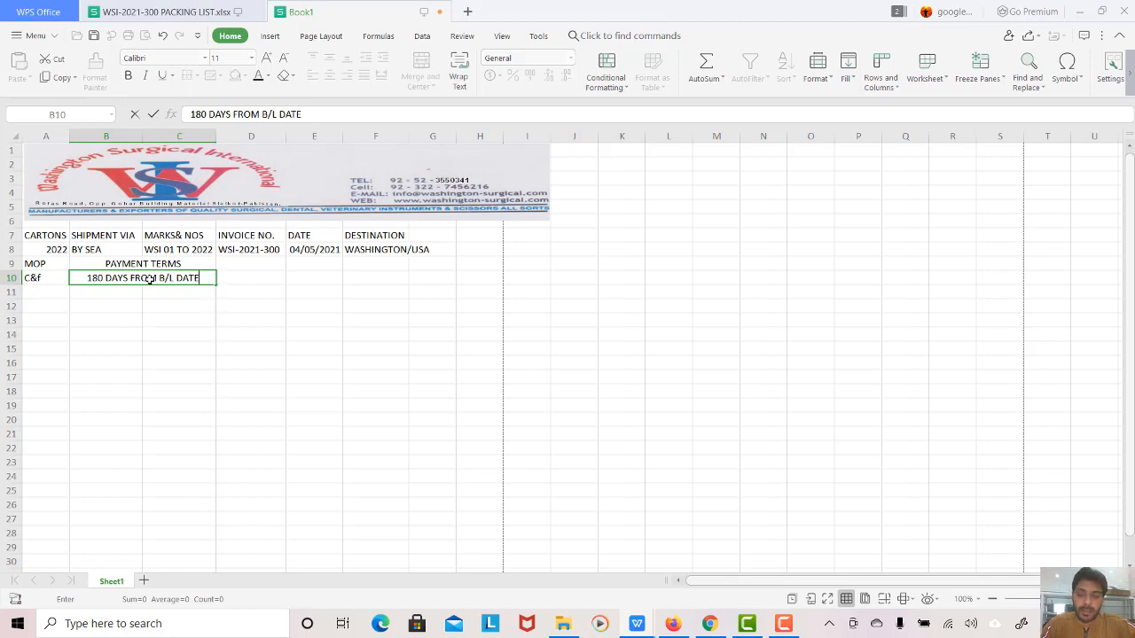
{"action": "key", "text": "Tab"}
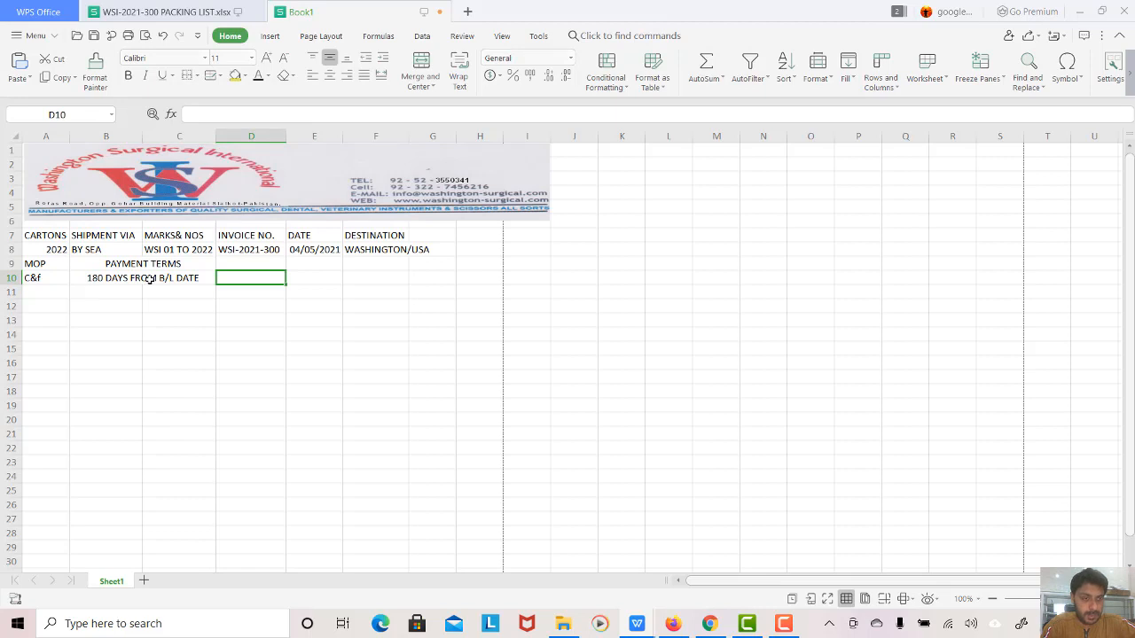
Step: Enter the heading FORM E NO. in cell D9
{"action": "key", "text": "Up"}
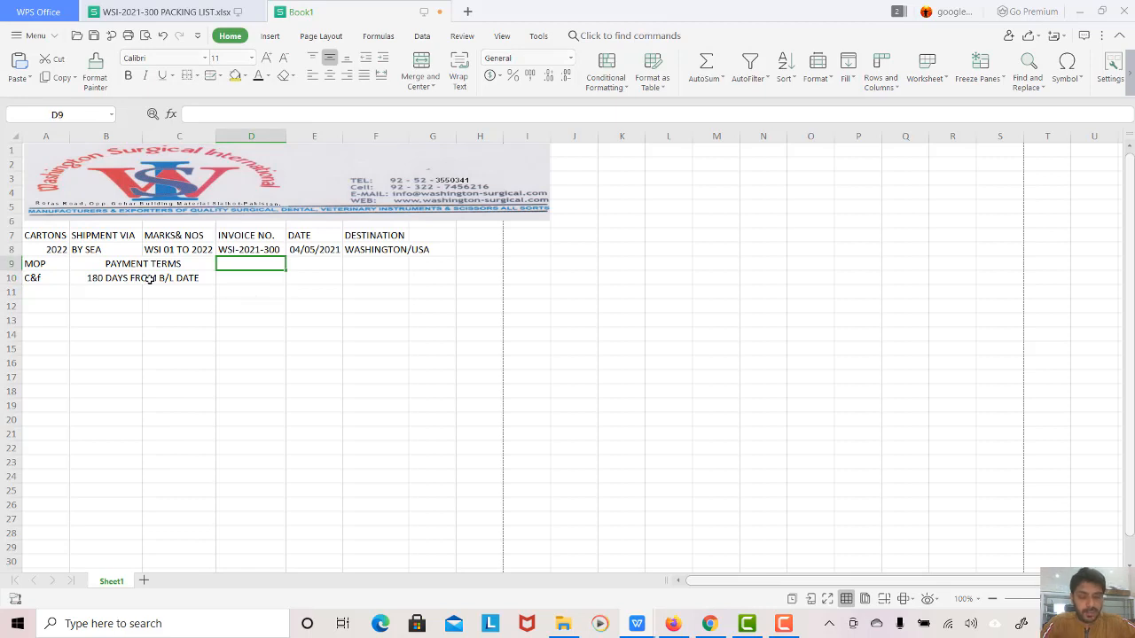
{"action": "type", "text": "FORM"}
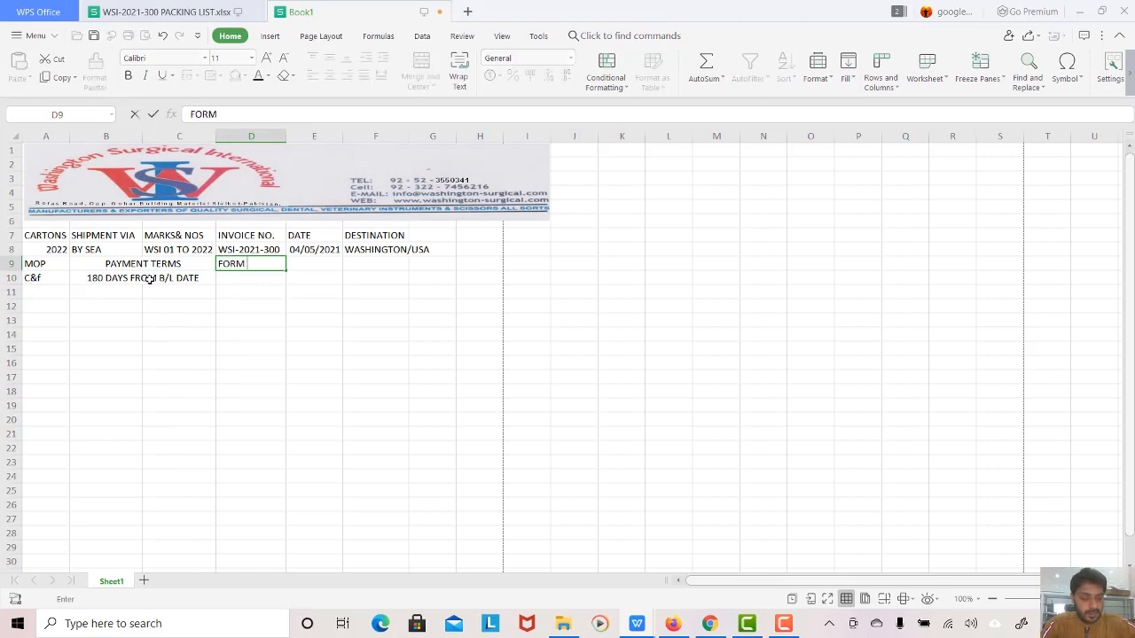
{"action": "type", "text": "  E NO."}
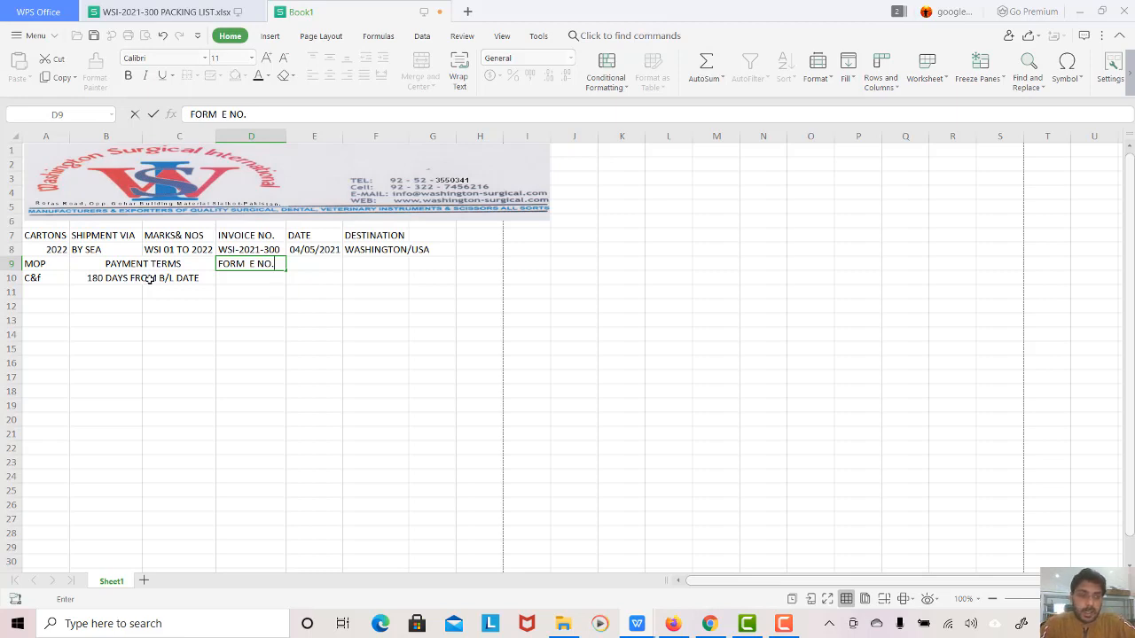
{"action": "key", "text": "Right"}
Step: Enter the Form E number in cell D10 below the FORM E NO. heading
{"action": "key", "text": "Down"}
{"action": "key", "text": "Up"}
{"action": "key", "text": "Left"}
{"action": "key", "text": "Down"}
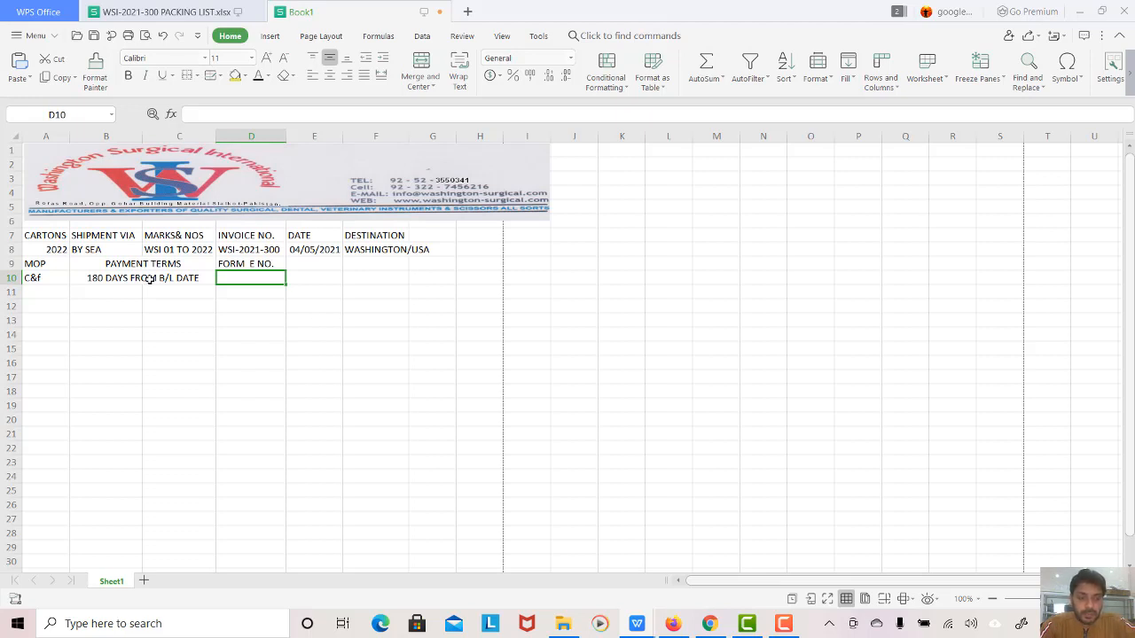
{"action": "type", "text": "AKB"}
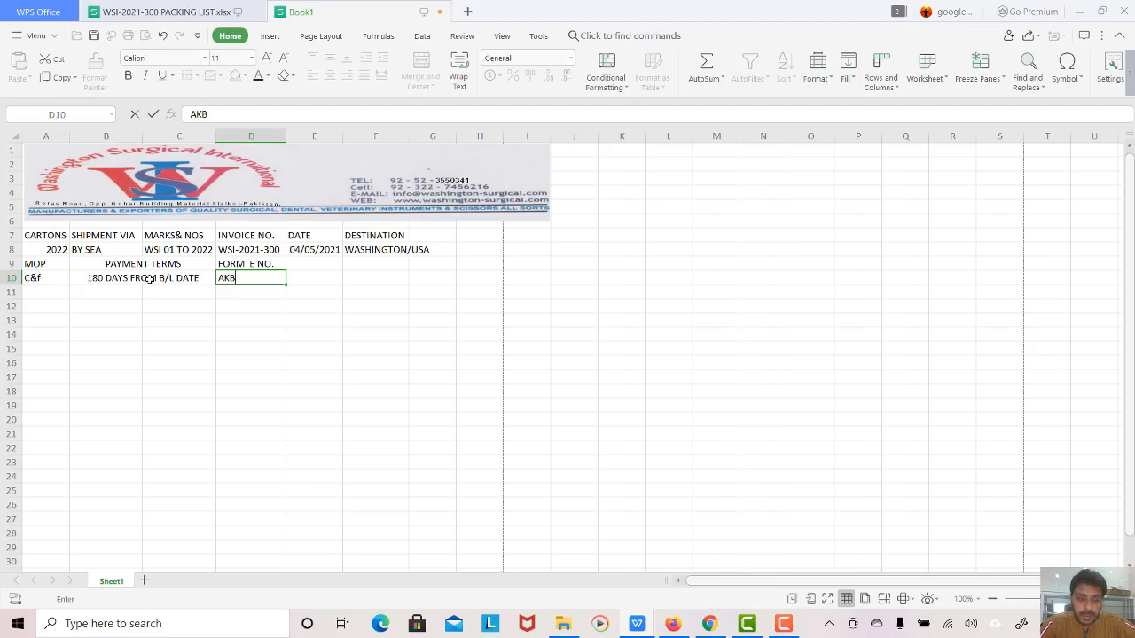
{"action": "type", "text": "-2"}
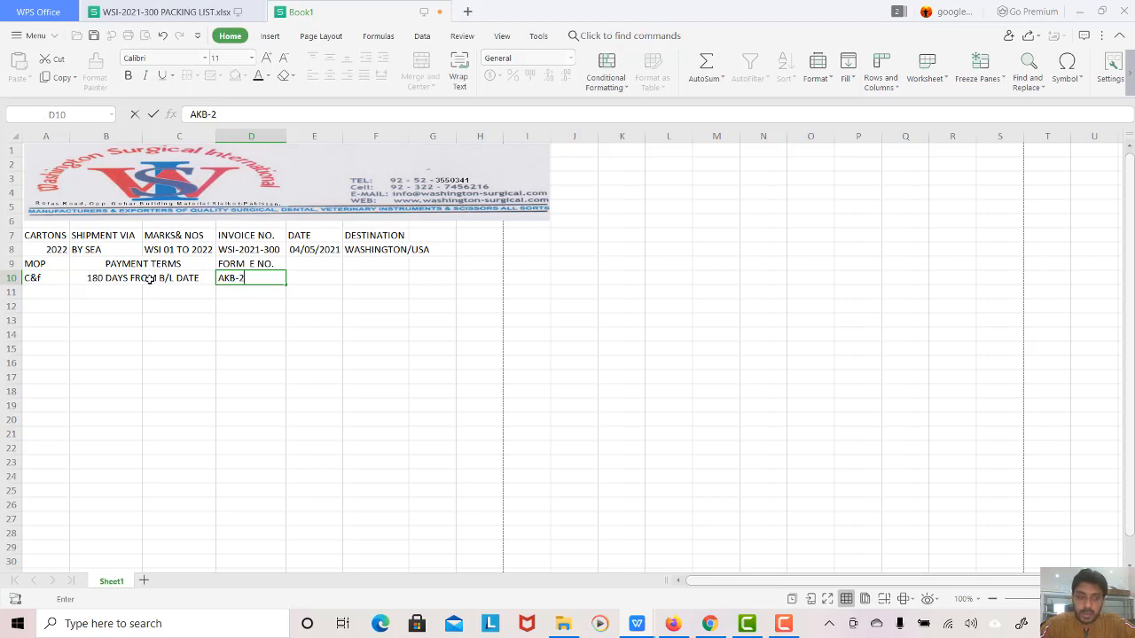
{"action": "type", "text": "021"}
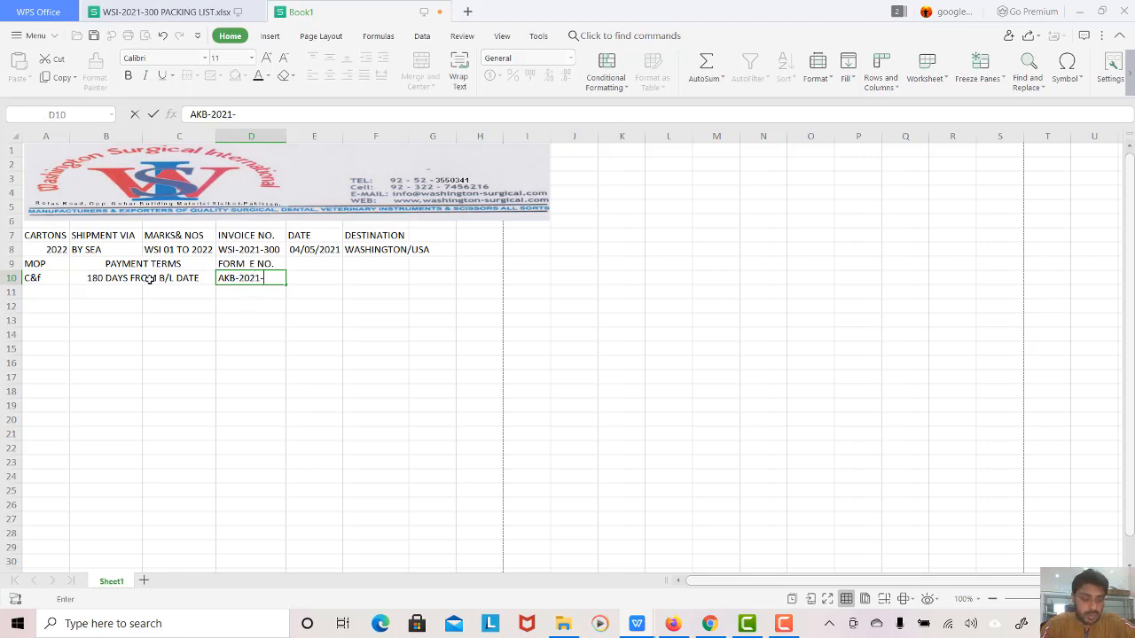
{"action": "type", "text": "-00000"}
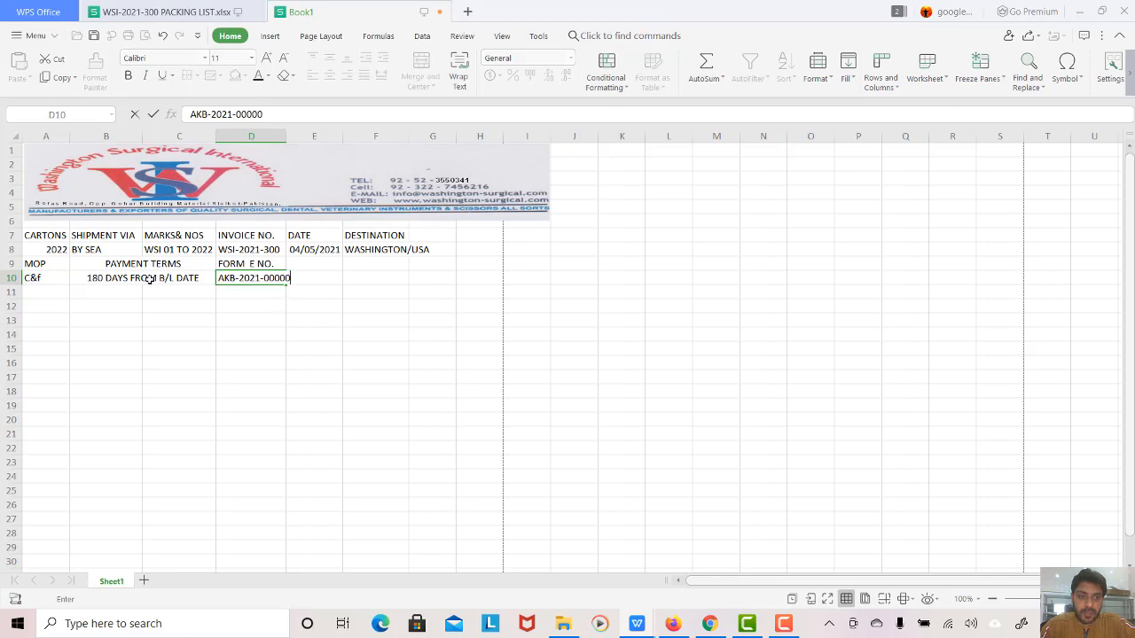
{"action": "type", "text": "456465"}
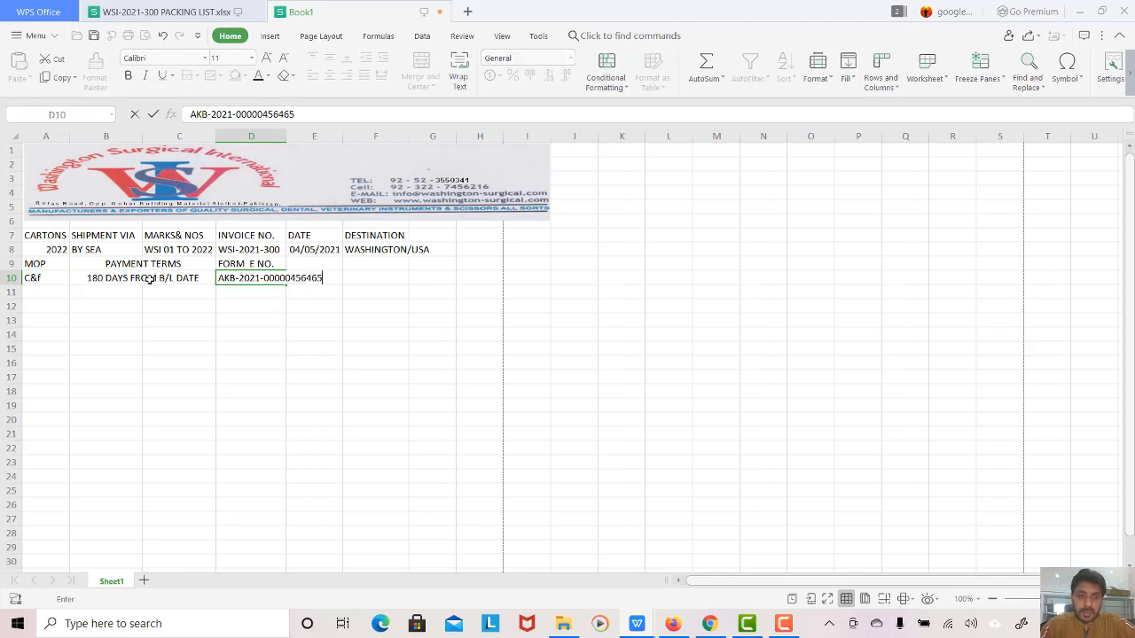
{"action": "key", "text": "Tab"}
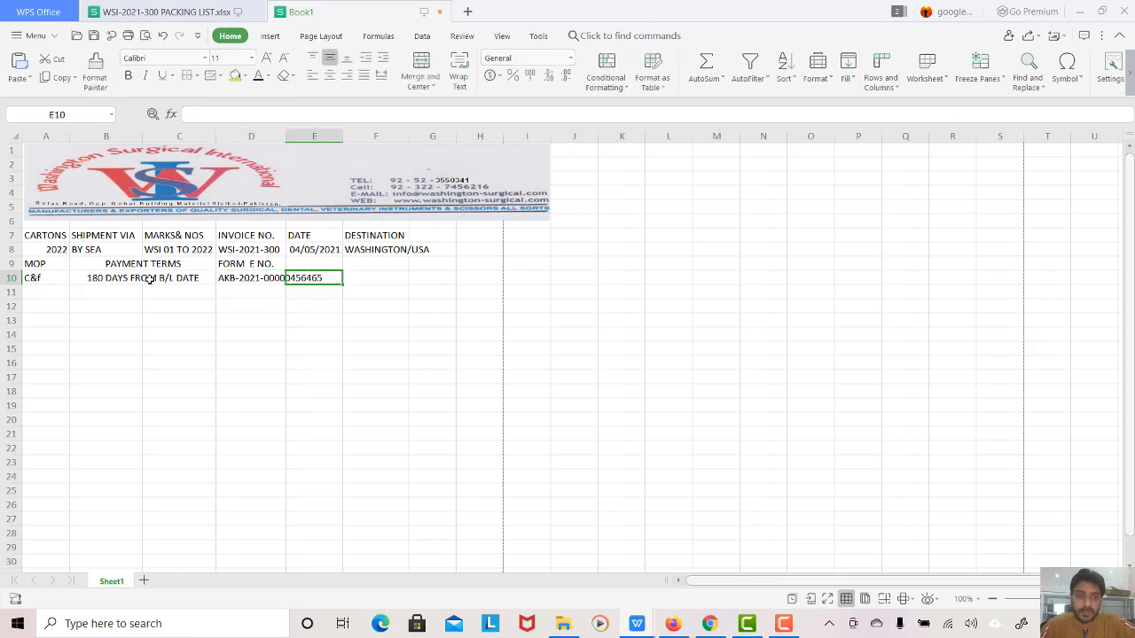
Step: Enter the heading CONTENTS in cell F9
{"action": "key", "text": "Up"}
{"action": "key", "text": "Tab"}
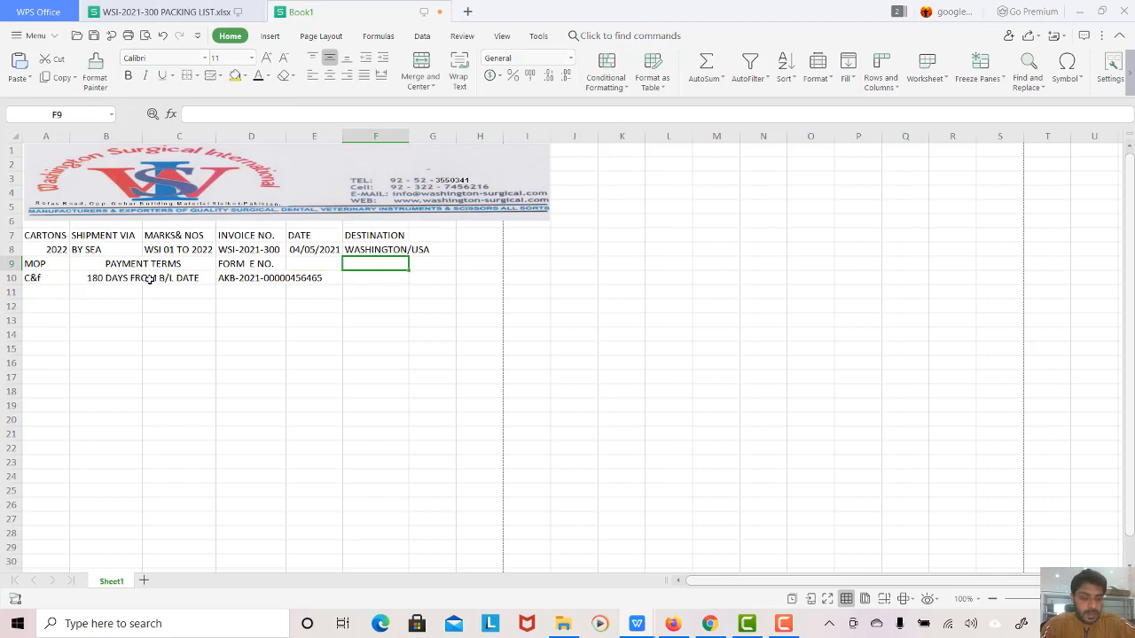
{"action": "type", "text": "CON"}
{"action": "type", "text": "TENB"}
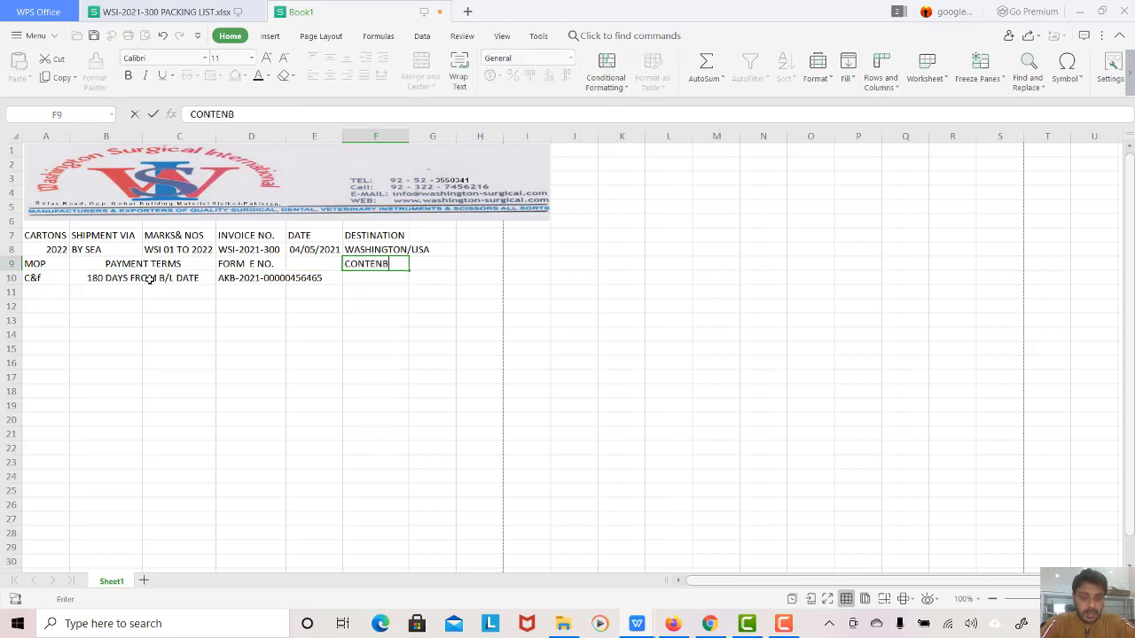
{"action": "key", "text": "BackSpace"}
{"action": "type", "text": "TS"}
{"action": "key", "text": "Return"}
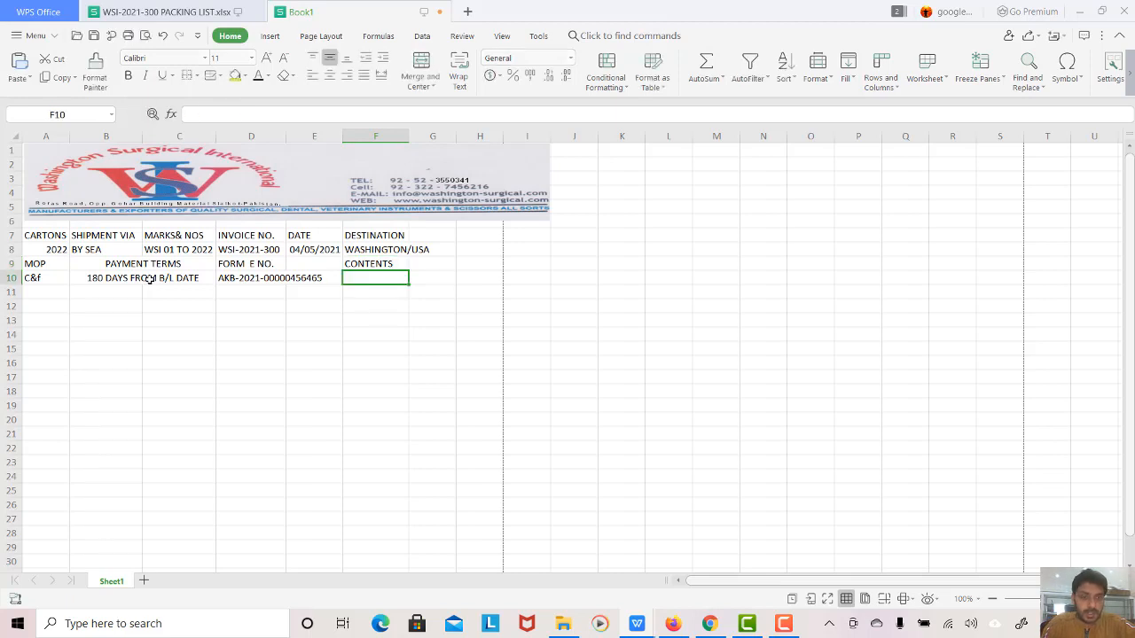
Step: Enter SURGICAL INSTRUMENTS in cell F10 below the CONTENTS heading
{"action": "type", "text": "SURGI"}
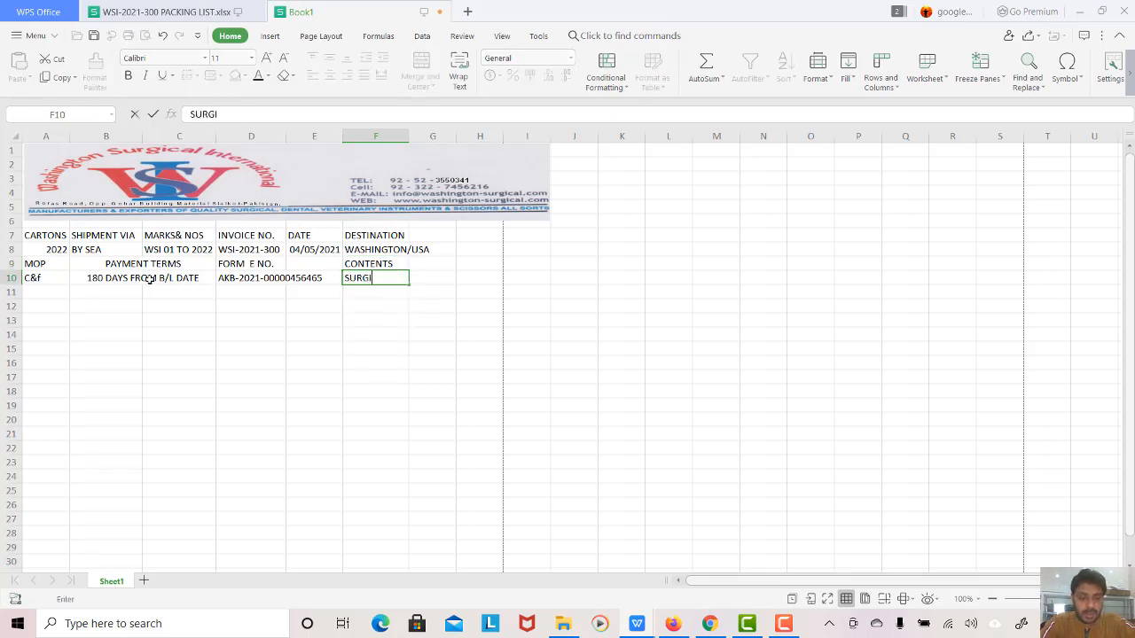
{"action": "type", "text": "CAL INSTRUMENTS"}
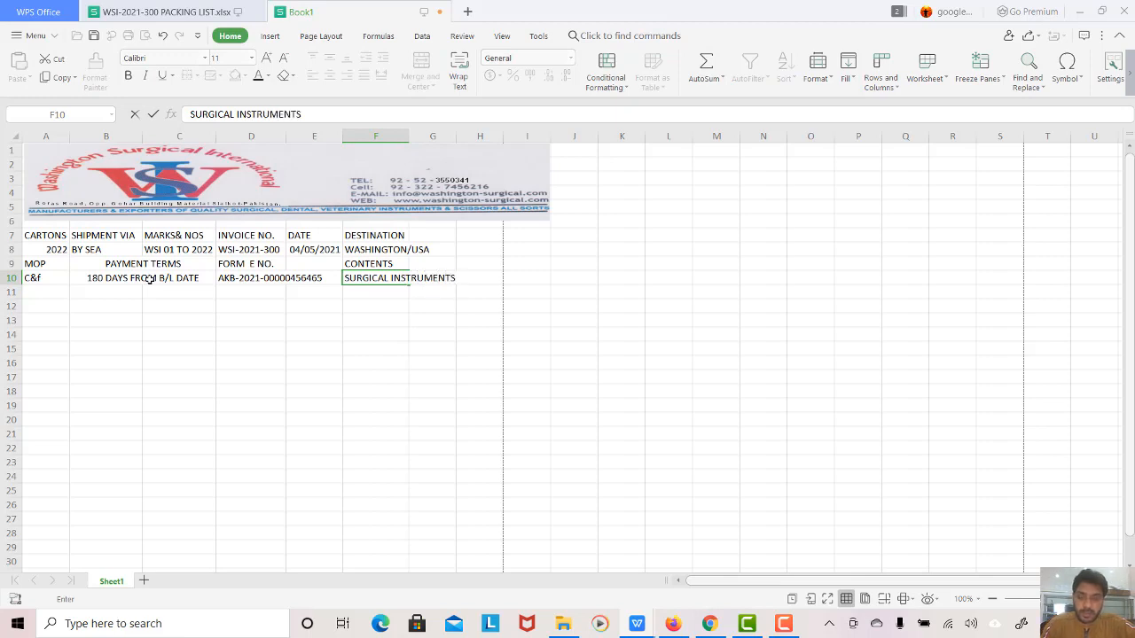
{"action": "key", "text": "Return"}
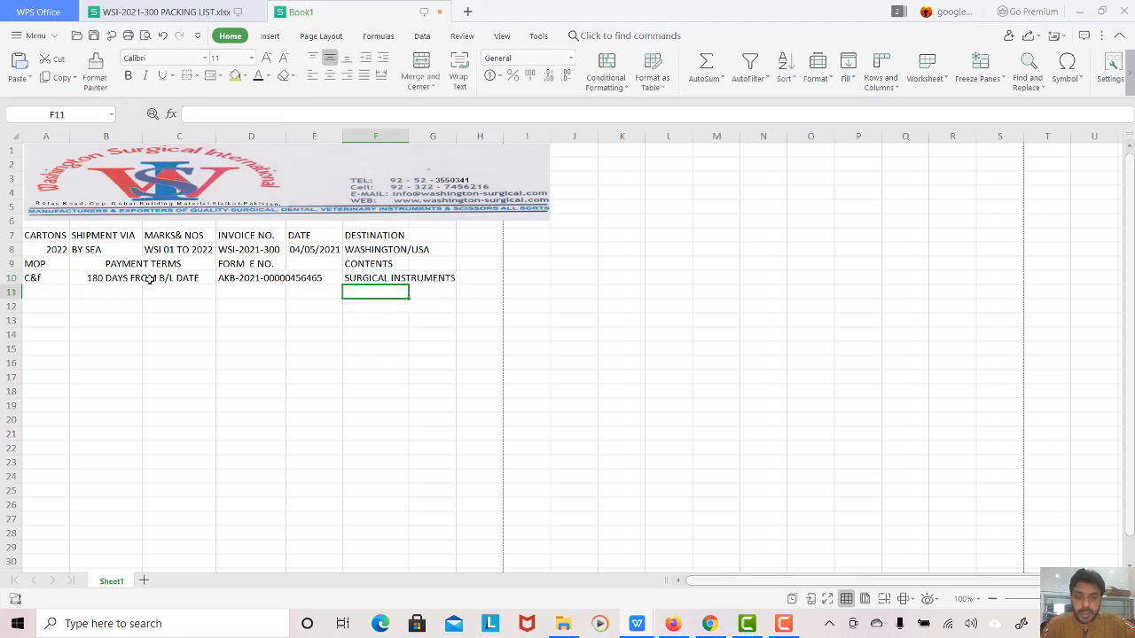
{"action": "key", "text": "Up"}
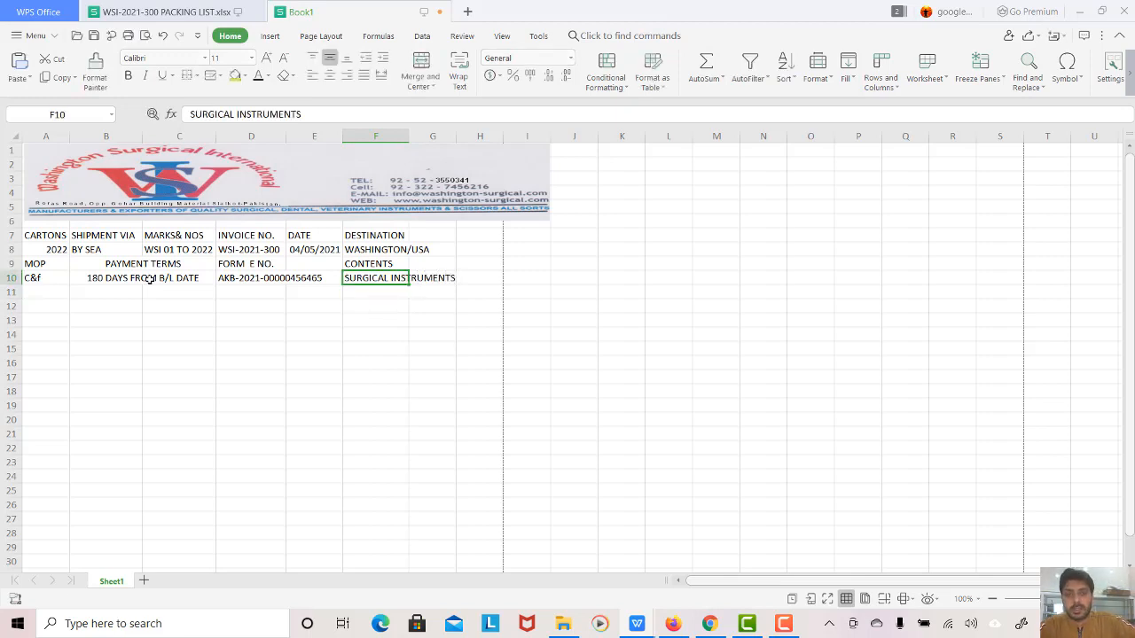
Step: Narrow the letterhead picture to about 17.19 cm wide so it ends at the page break after column H
{"action": "left_click", "coordinate": [402, 184]}
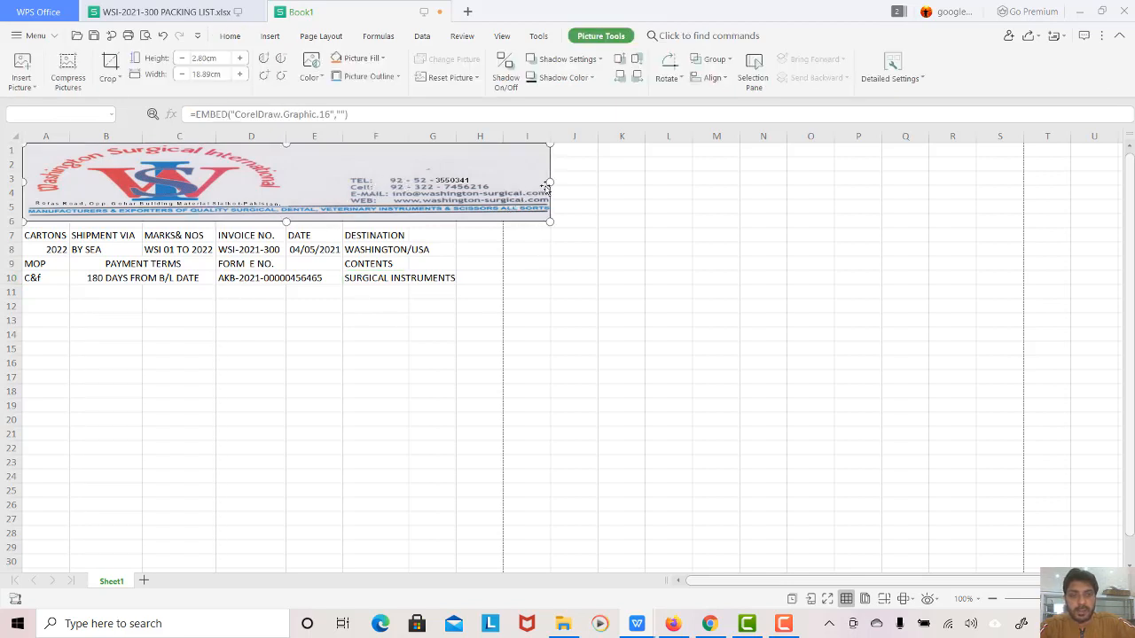
{"action": "left_click_drag", "start_coordinate": [548, 181], "coordinate": [502, 186]}
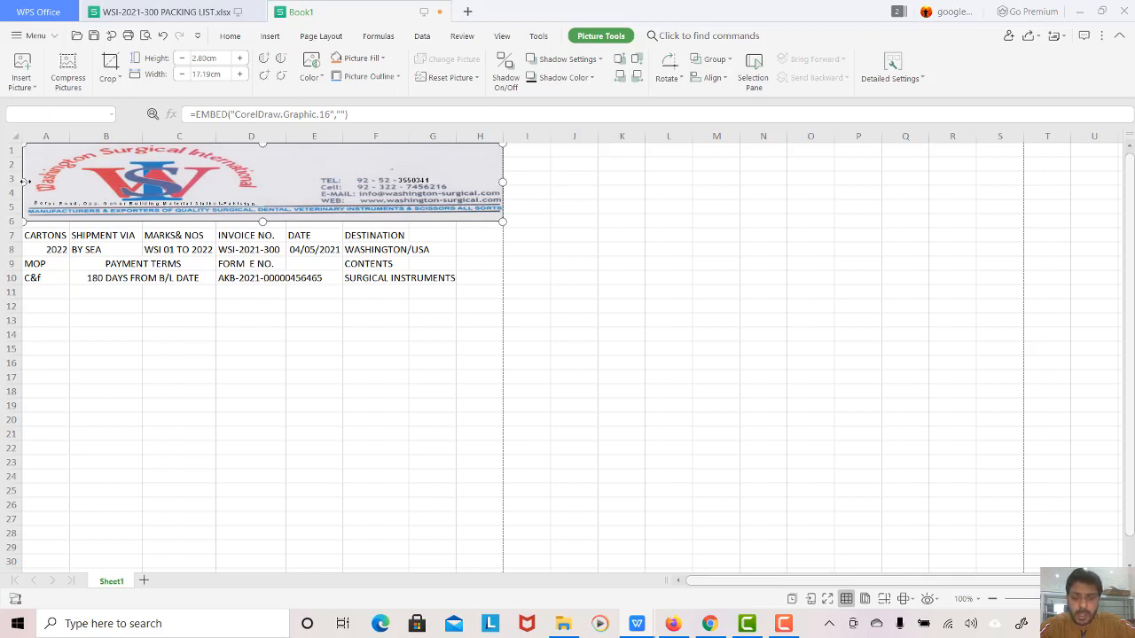
Step: Increase the font size of the shipment headings and details in A7:G10 to 14
{"action": "left_click", "coordinate": [53, 235]}
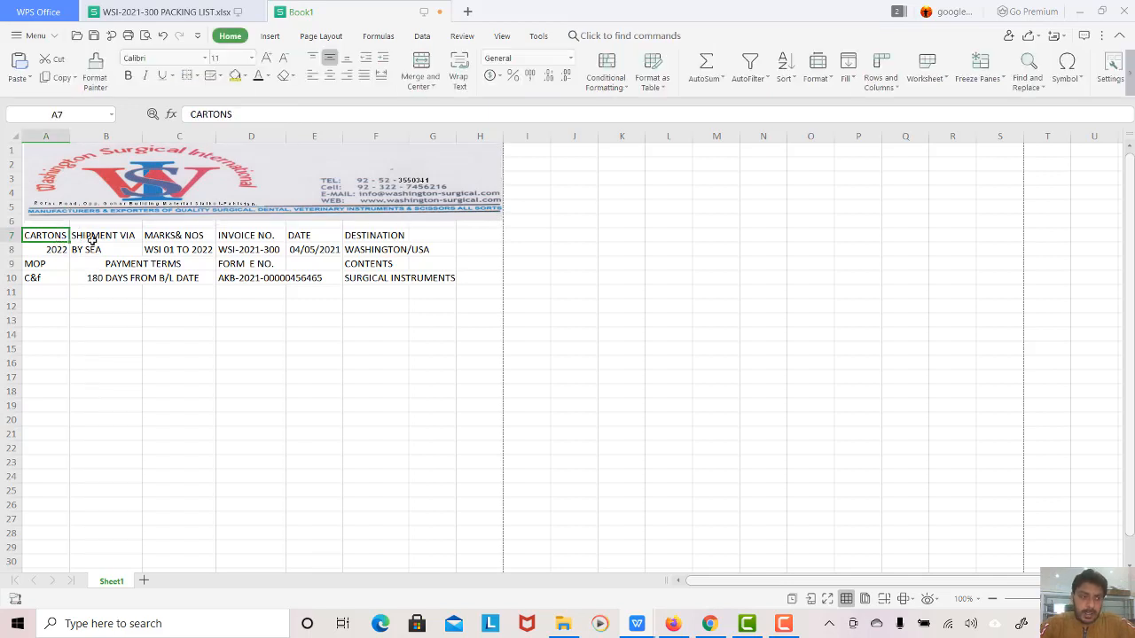
{"action": "key", "text": "shift+Right"}
{"action": "key", "text": "shift+Right"}
{"action": "key", "text": "shift+Right"}
{"action": "key", "text": "shift+Right"}
{"action": "key", "text": "shift+Right"}
{"action": "key", "text": "shift+Right"}
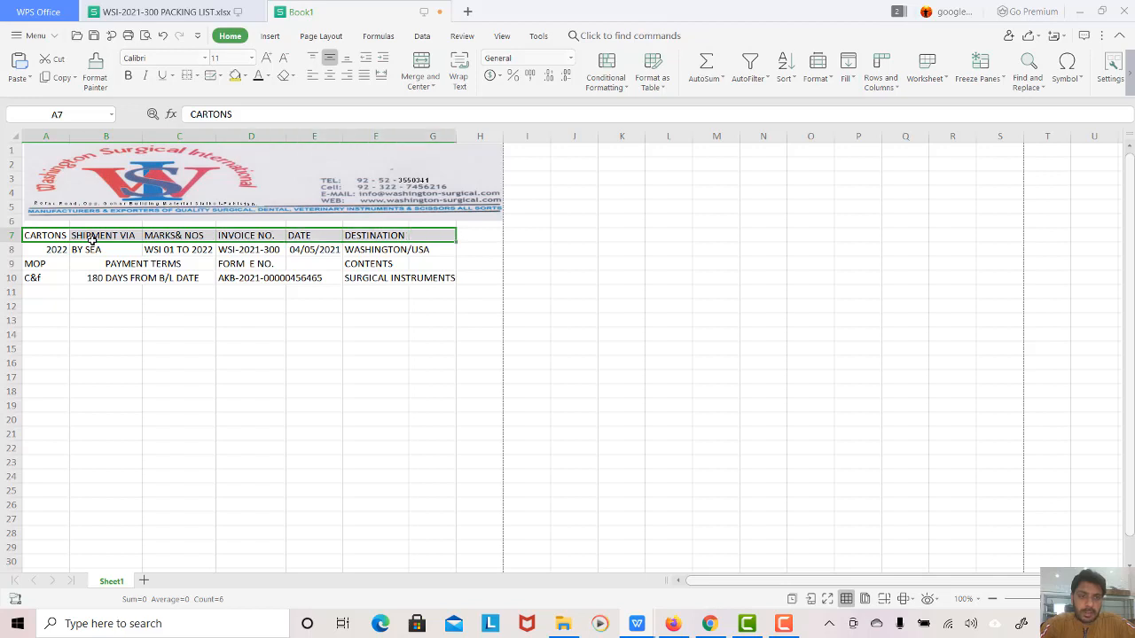
{"action": "key", "text": "shift+Down"}
{"action": "key", "text": "shift+Down"}
{"action": "key", "text": "shift+Down"}
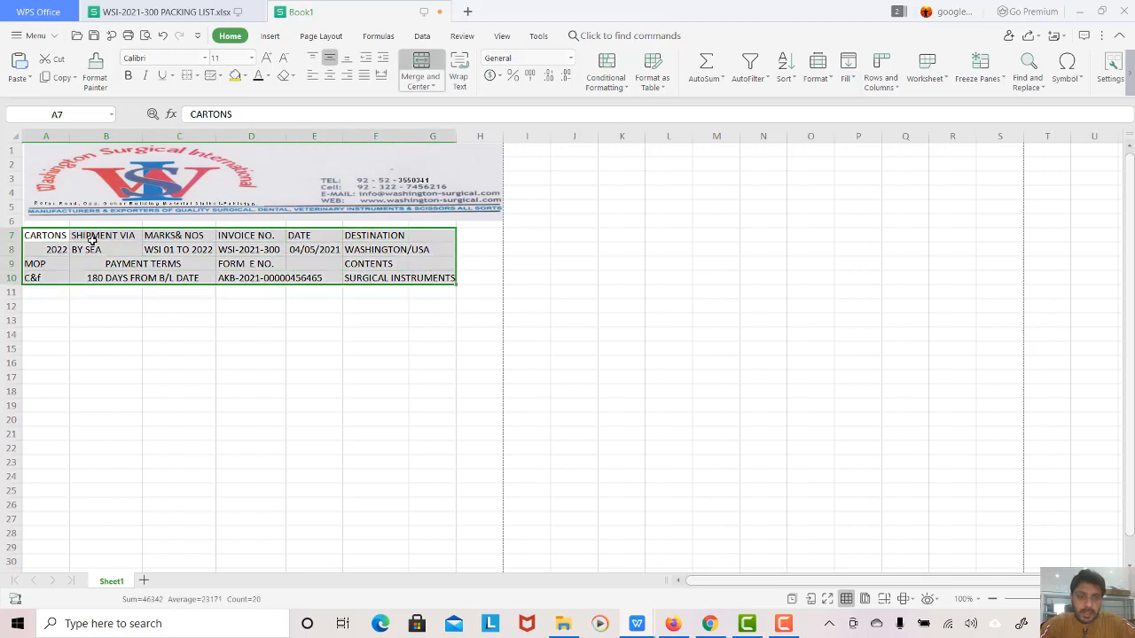
{"action": "left_click", "coordinate": [265, 59]}
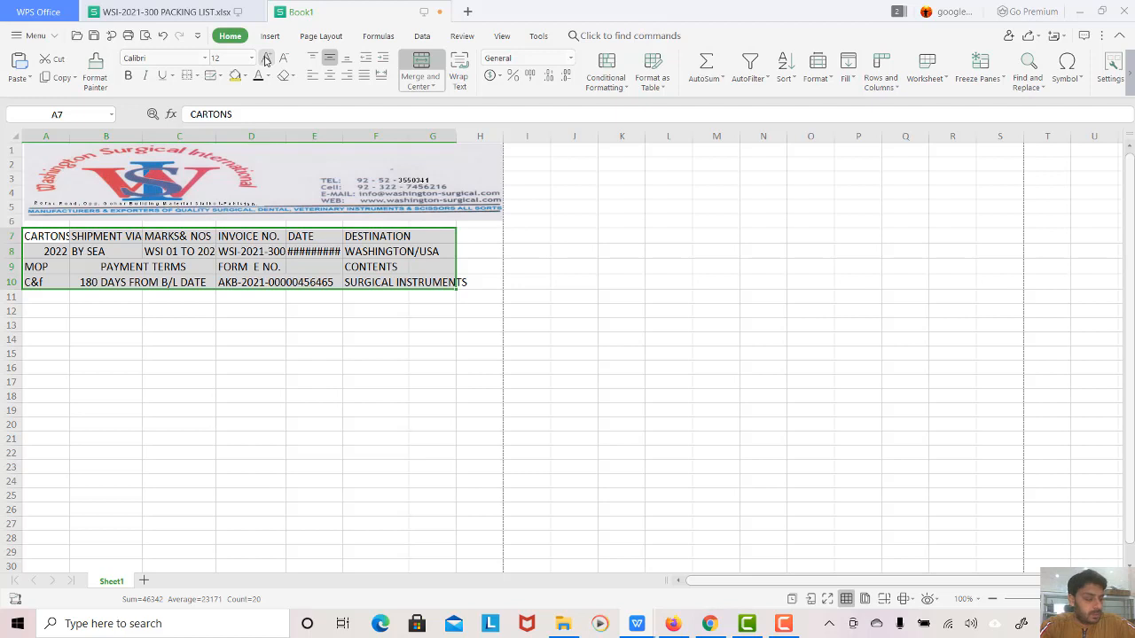
{"action": "left_click", "coordinate": [263, 60]}
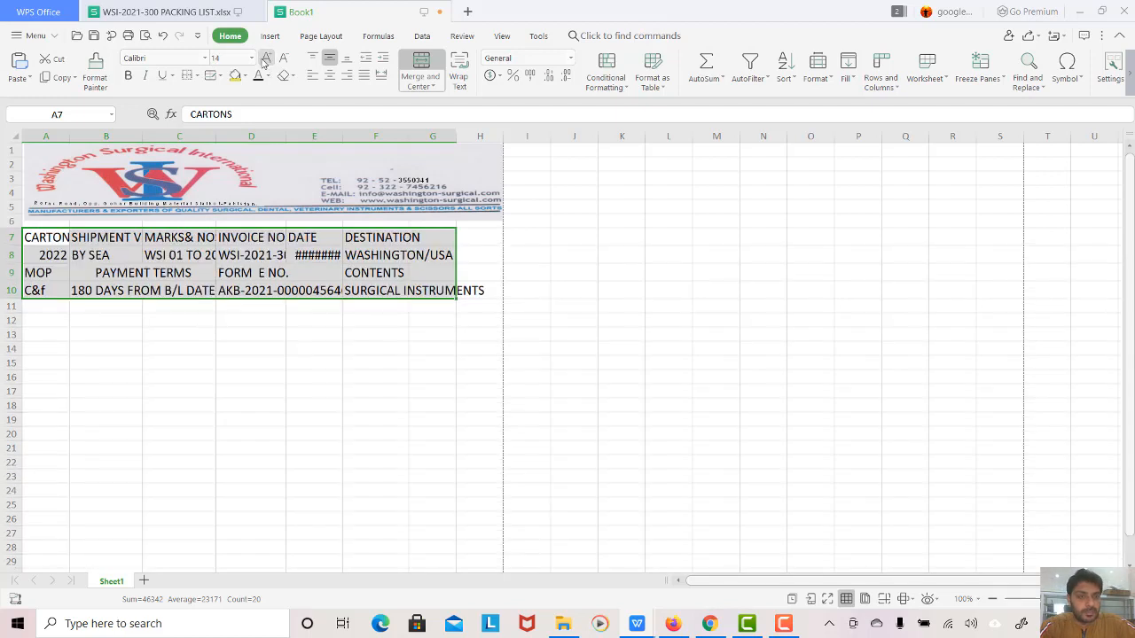
Step: Widen column A so the CARTONS heading fits in its cell
{"action": "left_click", "coordinate": [253, 185]}
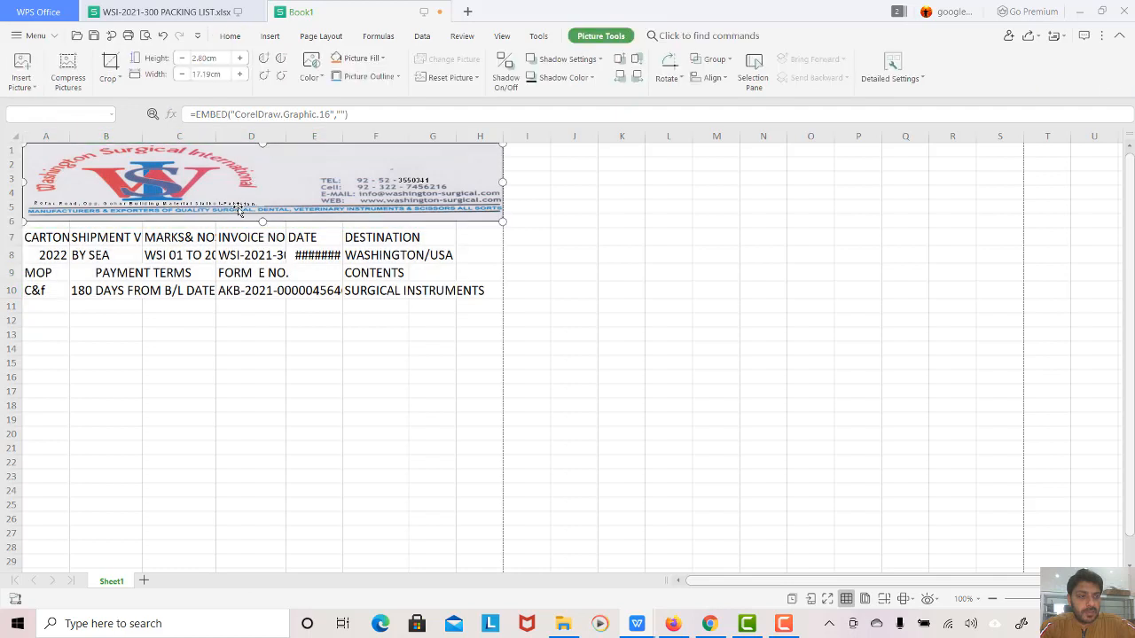
{"action": "left_click", "coordinate": [73, 232]}
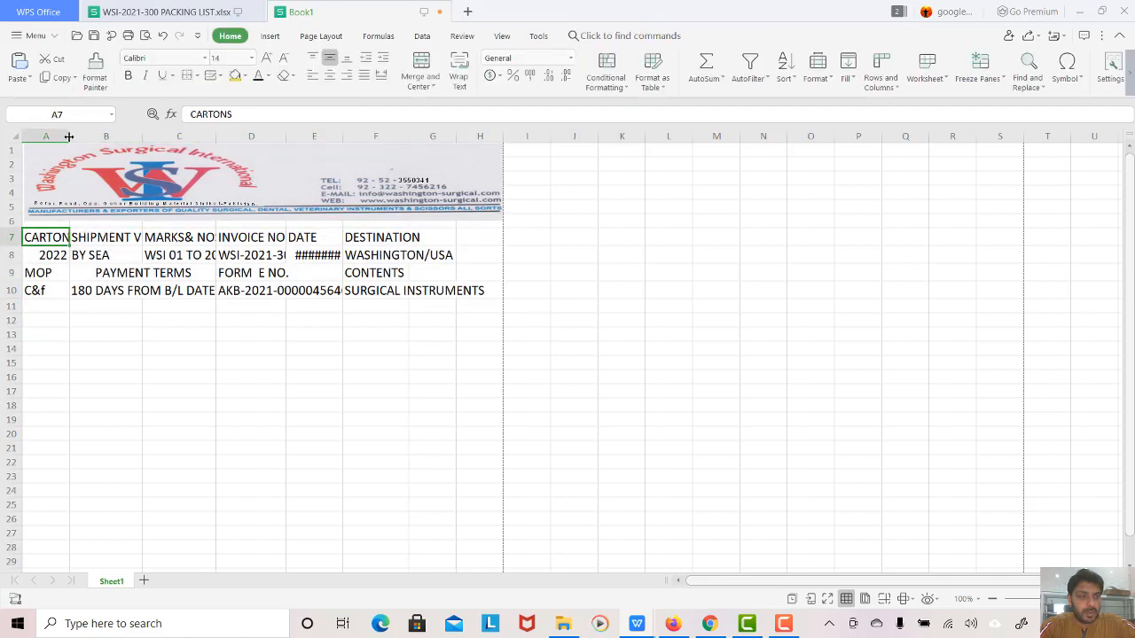
{"action": "left_click_drag", "start_coordinate": [69, 136], "coordinate": [80, 137]}
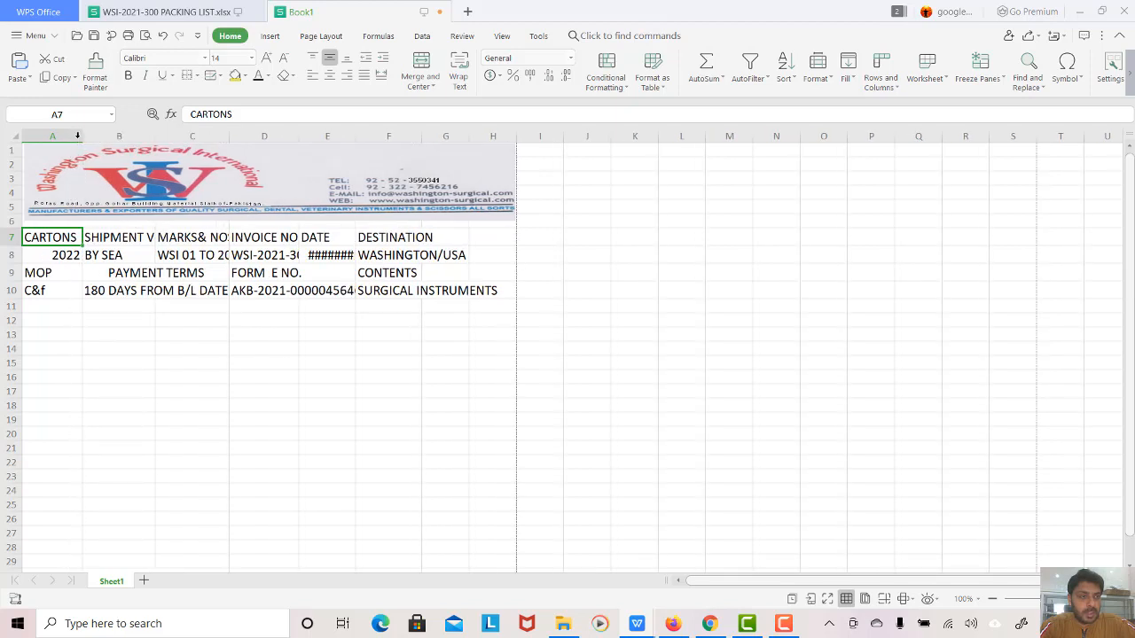
{"action": "left_click", "coordinate": [134, 223]}
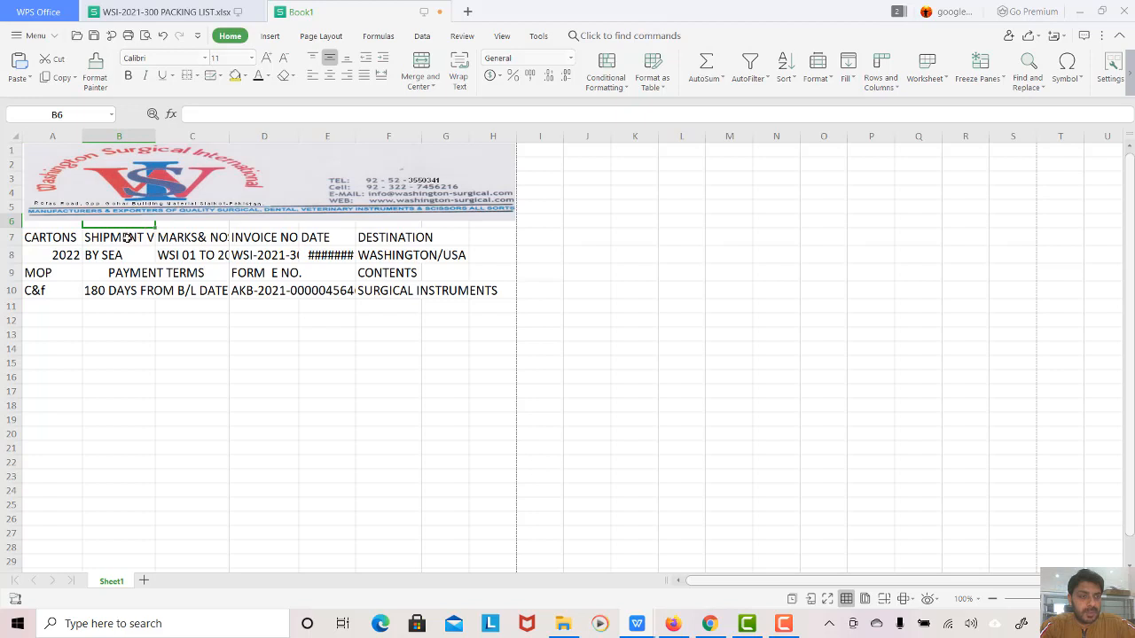
Step: Set the font size of the shipment headings and details in A7:H10 to 12
{"action": "left_click", "coordinate": [29, 238]}
{"action": "key", "text": "shift+Right"}
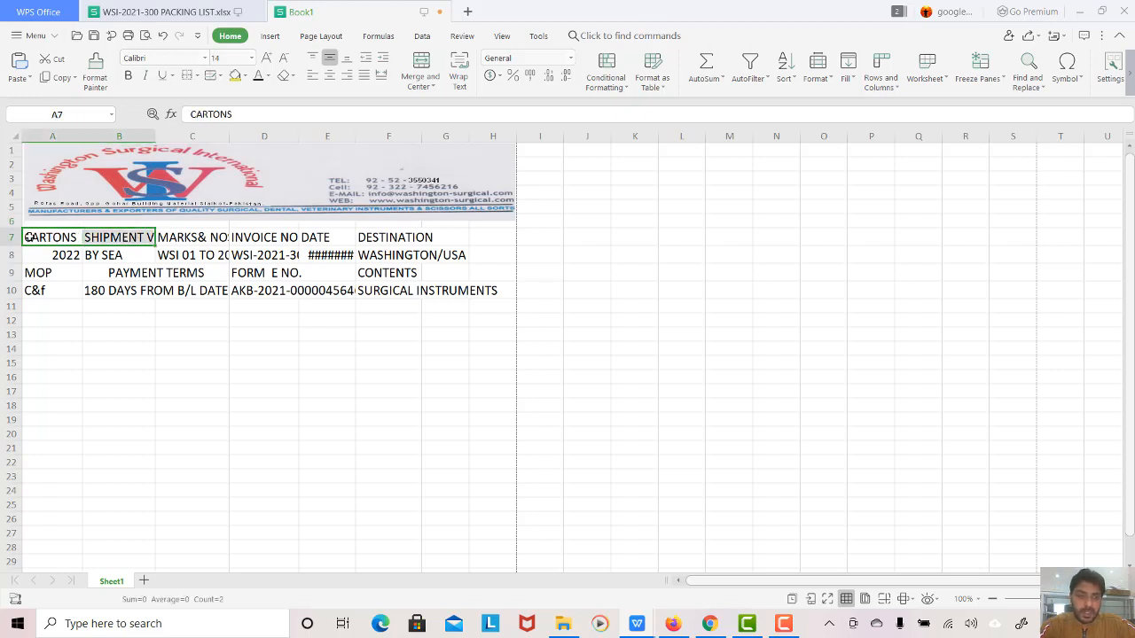
{"action": "key", "text": "shift+Right"}
{"action": "key", "text": "shift+Right"}
{"action": "key", "text": "shift+Right"}
{"action": "key", "text": "shift+Right"}
{"action": "key", "text": "shift+Right"}
{"action": "key", "text": "shift+Right"}
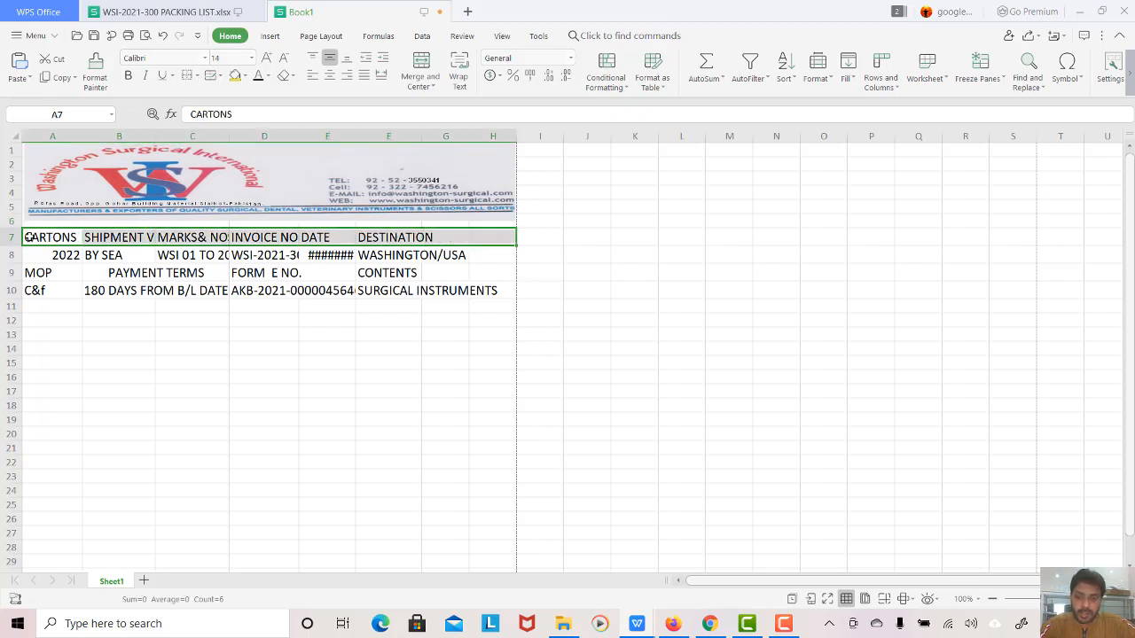
{"action": "key", "text": "shift+Down"}
{"action": "key", "text": "shift+Down"}
{"action": "key", "text": "shift+Down"}
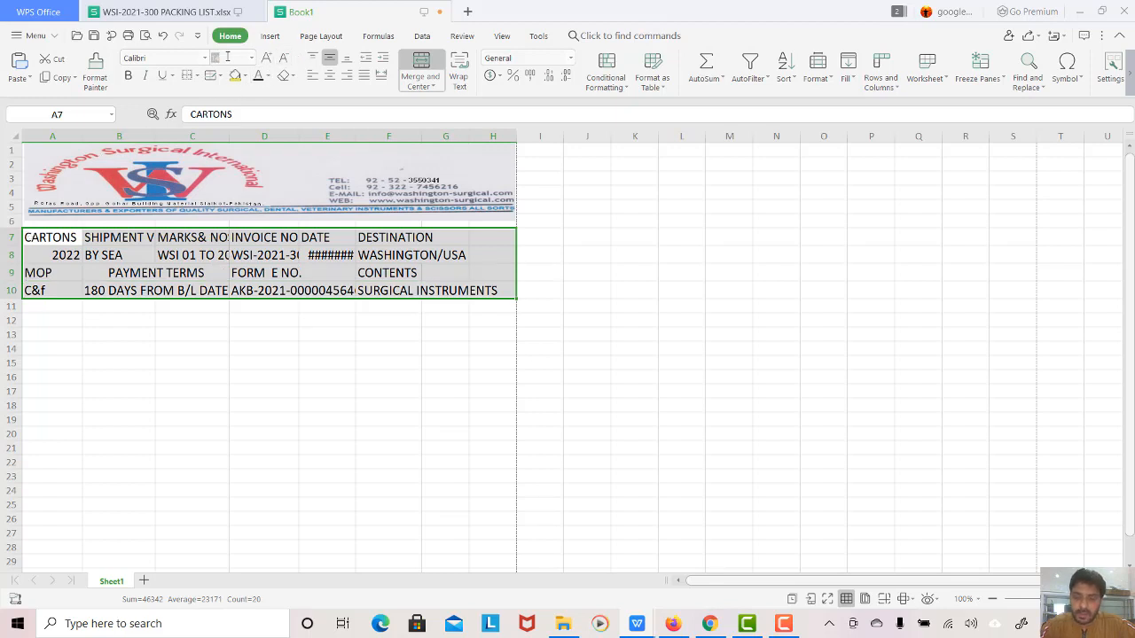
{"action": "key", "text": "Return"}
{"action": "left_click", "coordinate": [203, 327]}
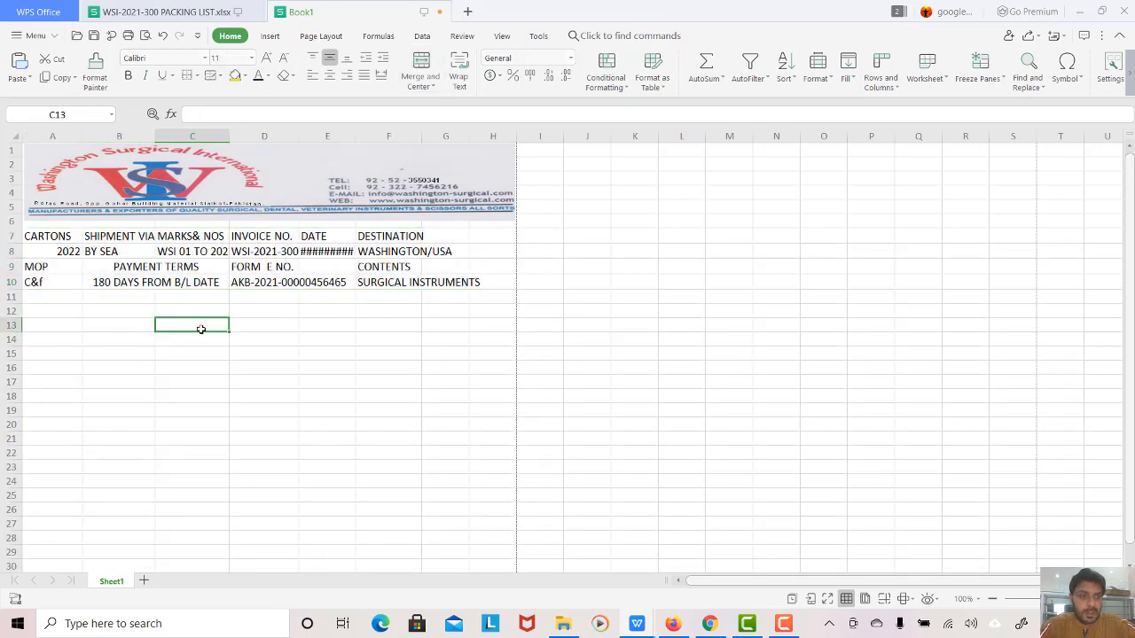
Step: Widen columns B through F so the shipment headings, marks, invoice number, date and destination fit in their cells
{"action": "left_click", "coordinate": [70, 235]}
{"action": "left_click", "coordinate": [113, 237]}
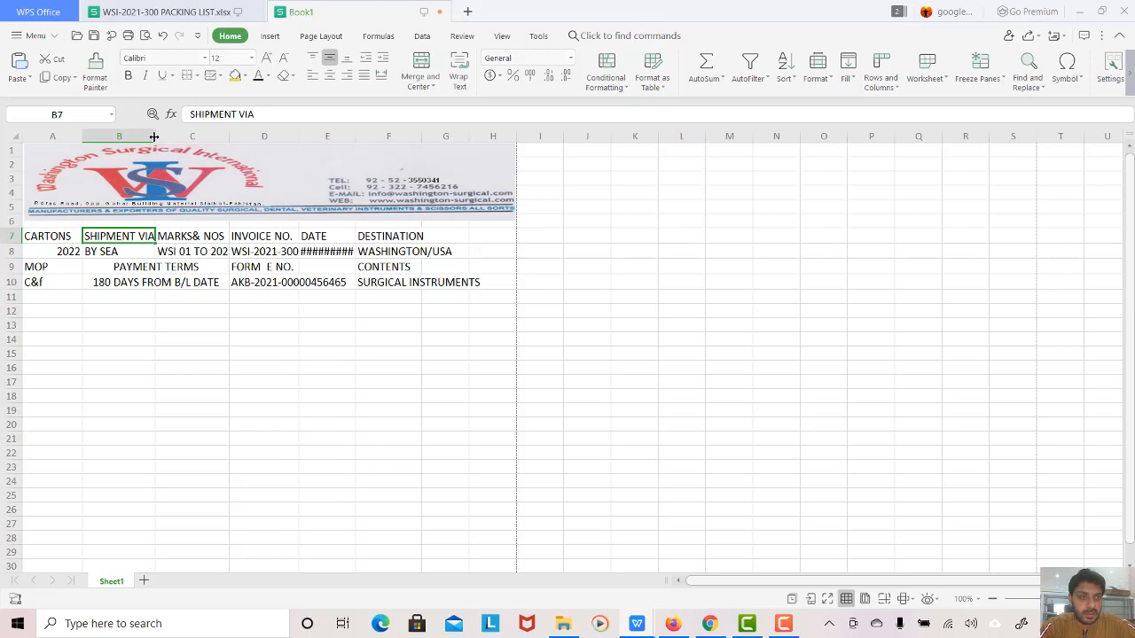
{"action": "left_click_drag", "start_coordinate": [153, 137], "coordinate": [158, 137]}
{"action": "left_click_drag", "start_coordinate": [234, 137], "coordinate": [244, 137]}
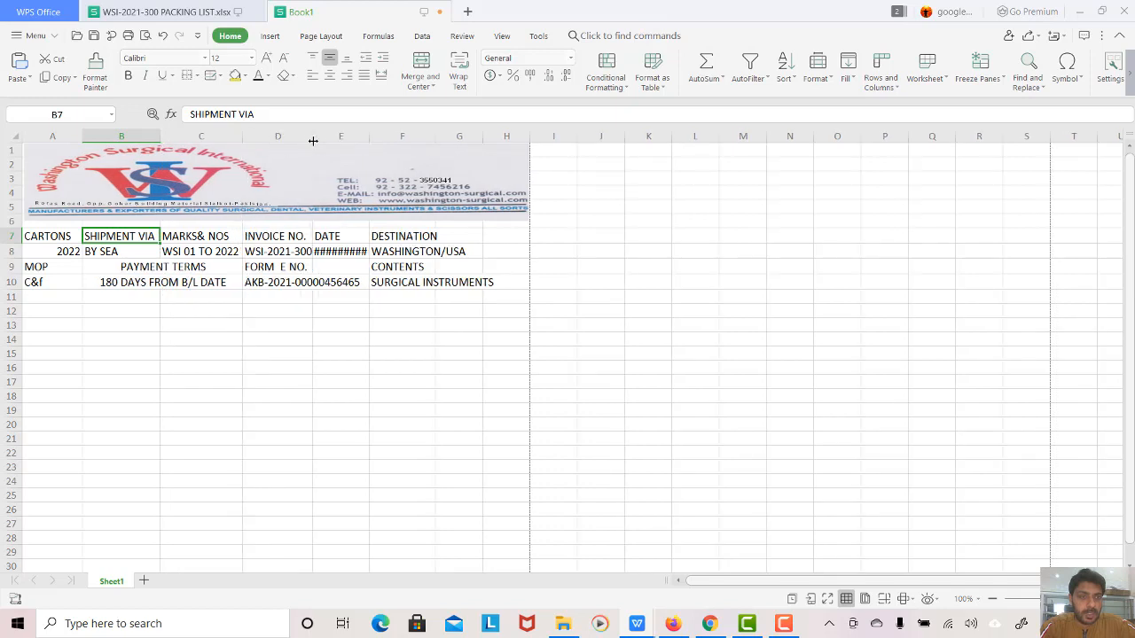
{"action": "left_click_drag", "start_coordinate": [313, 136], "coordinate": [496, 134]}
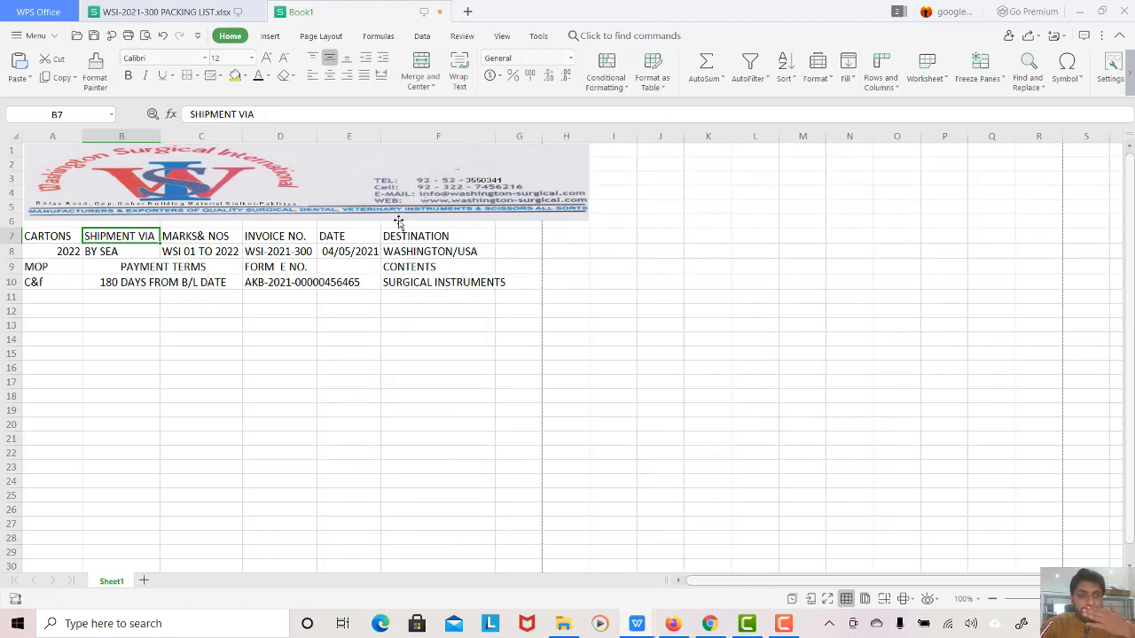
Step: Make the shipment headings in row 7 bold
{"action": "left_click", "coordinate": [3, 236]}
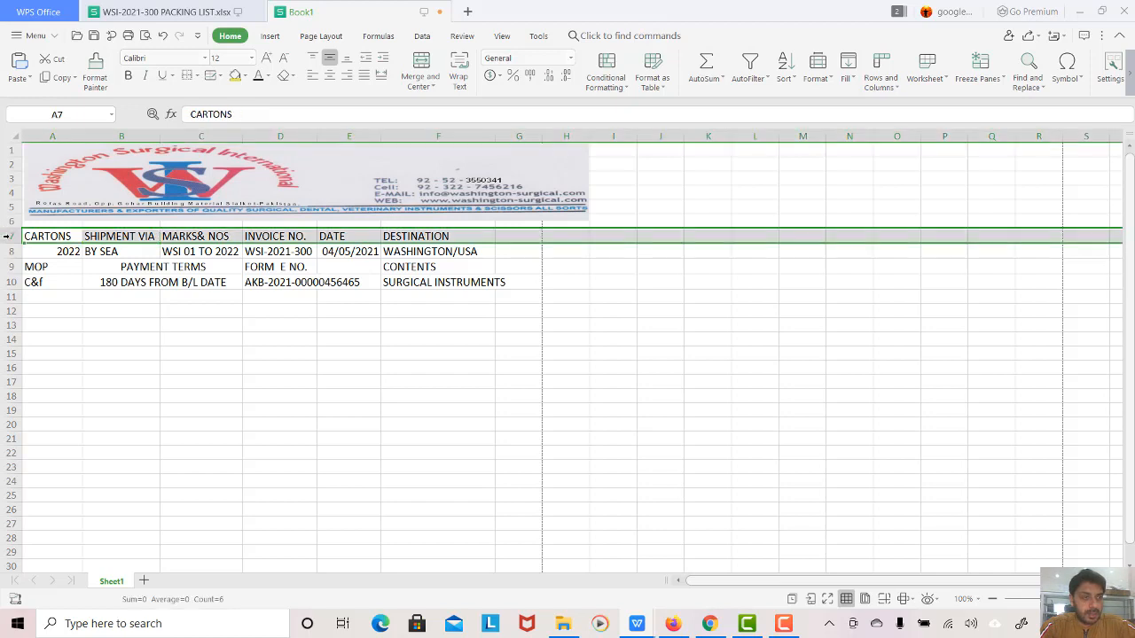
{"action": "left_click", "coordinate": [128, 76]}
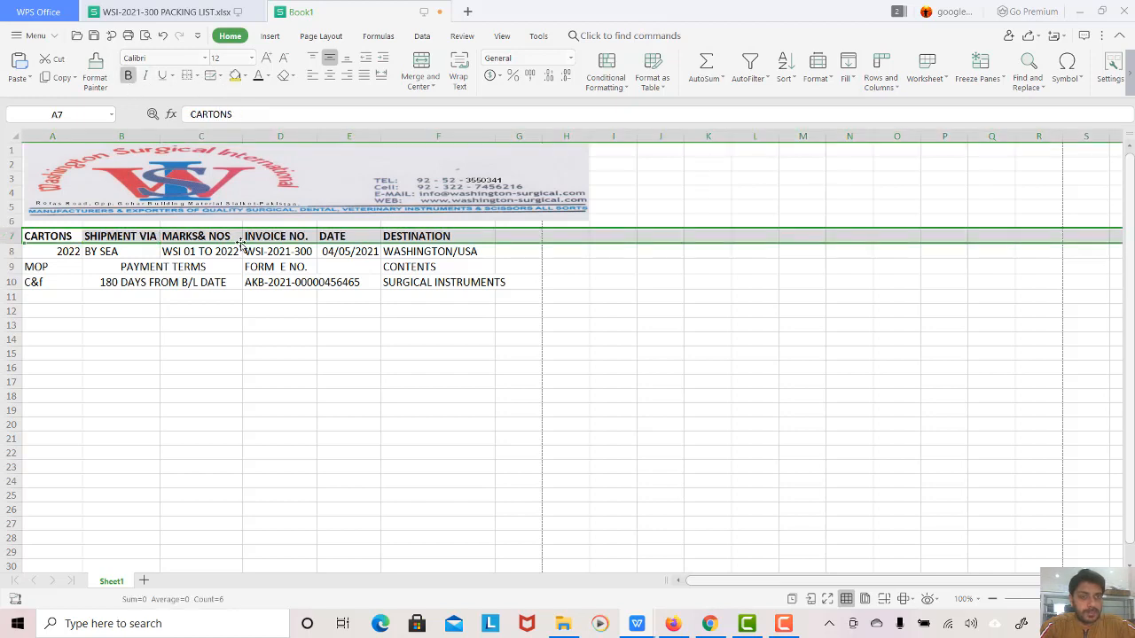
{"action": "left_click", "coordinate": [293, 252]}
Step: Shade the heading cells A7:G7 with a light grey fill from the white theme colour's shades
{"action": "left_click", "coordinate": [43, 234]}
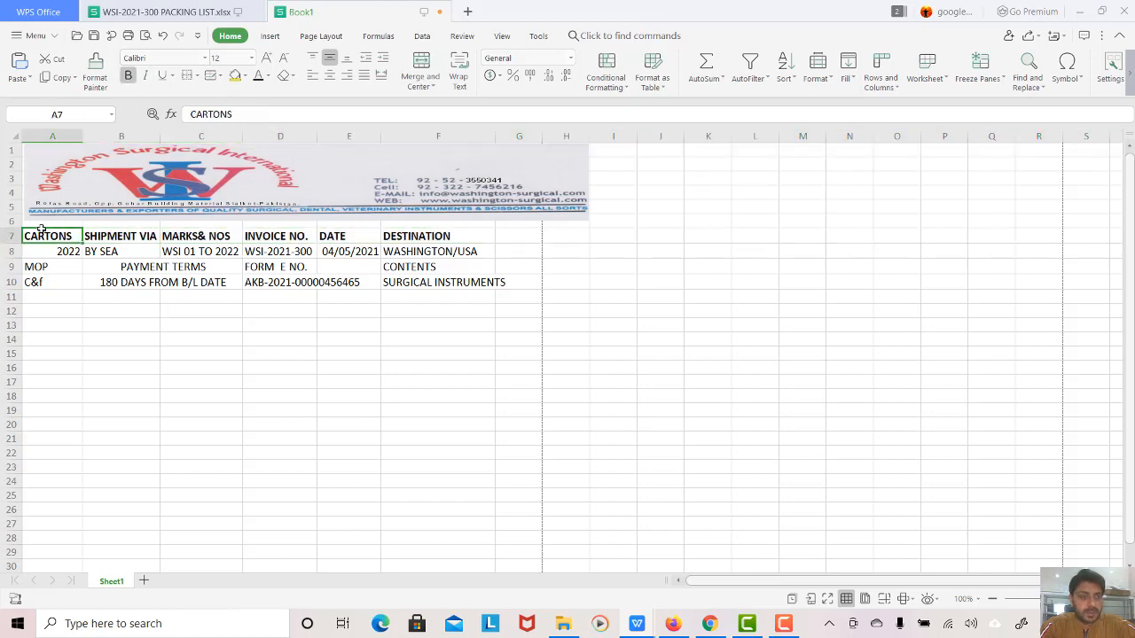
{"action": "key", "text": "shift+Right"}
{"action": "key", "text": "shift+Right"}
{"action": "key", "text": "shift+Right"}
{"action": "key", "text": "shift+Right"}
{"action": "key", "text": "shift+Right"}
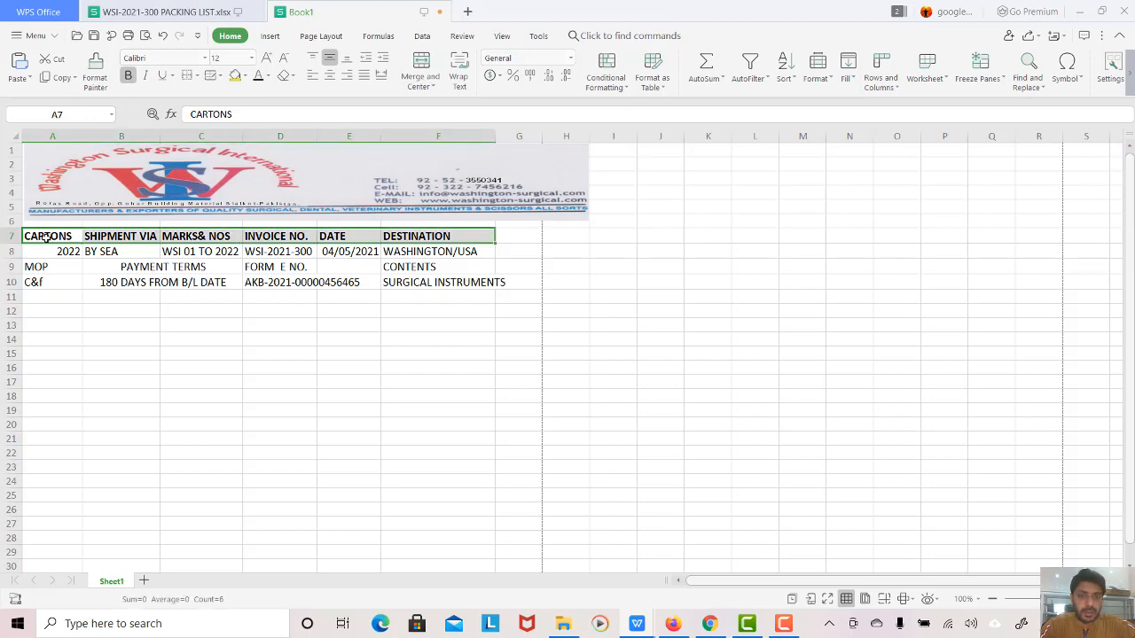
{"action": "key", "text": "shift+Right"}
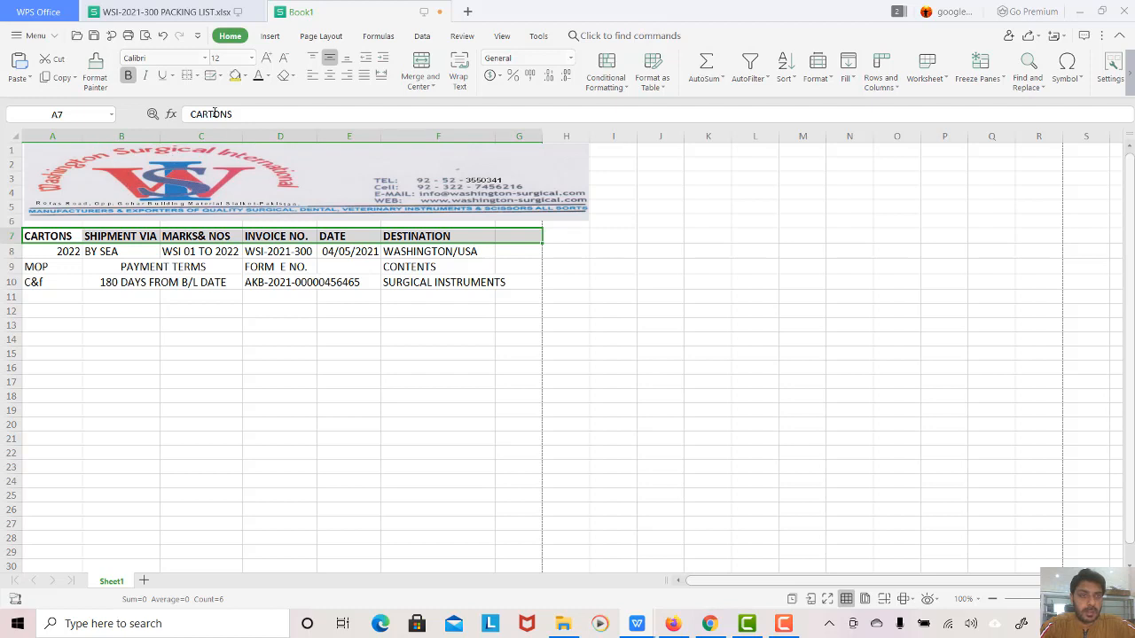
{"action": "left_click", "coordinate": [244, 75]}
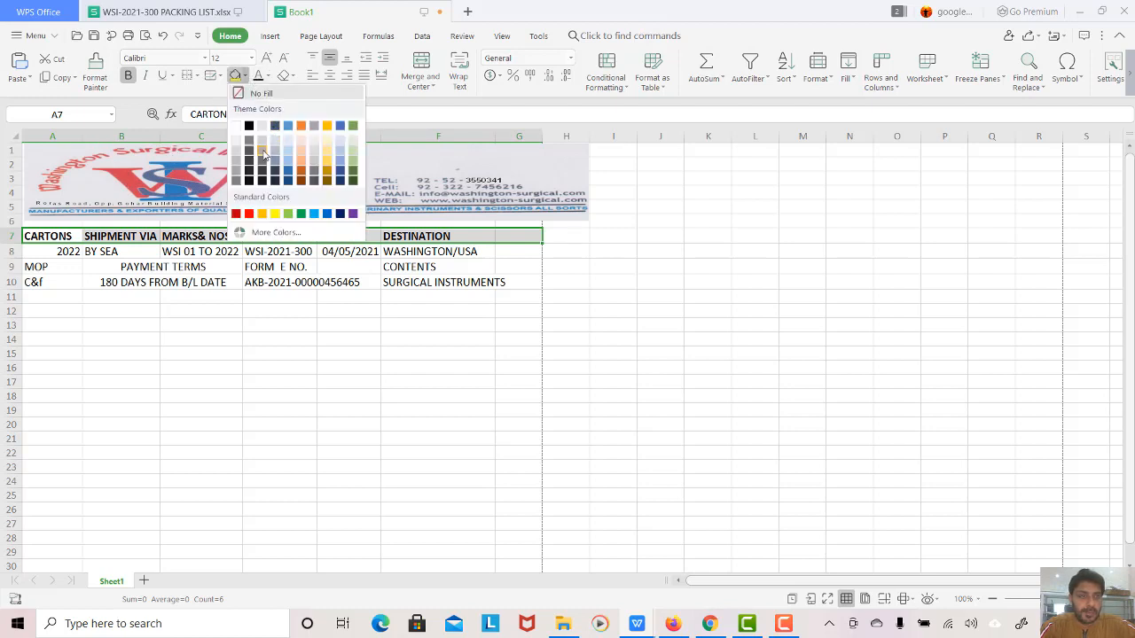
{"action": "left_click", "coordinate": [241, 181]}
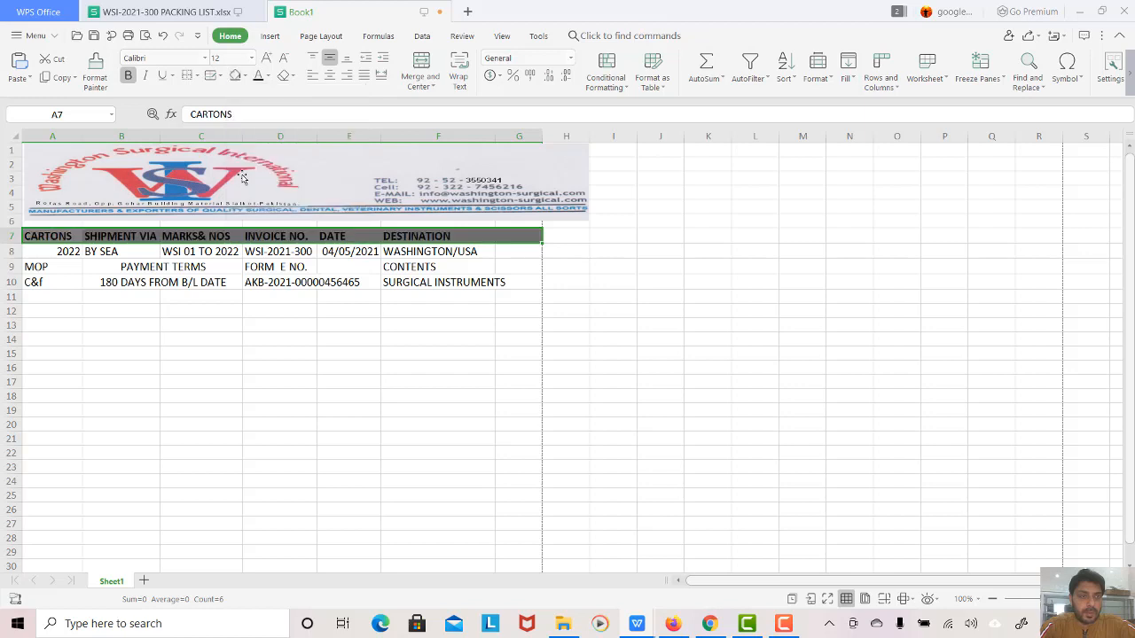
{"action": "left_click", "coordinate": [245, 77]}
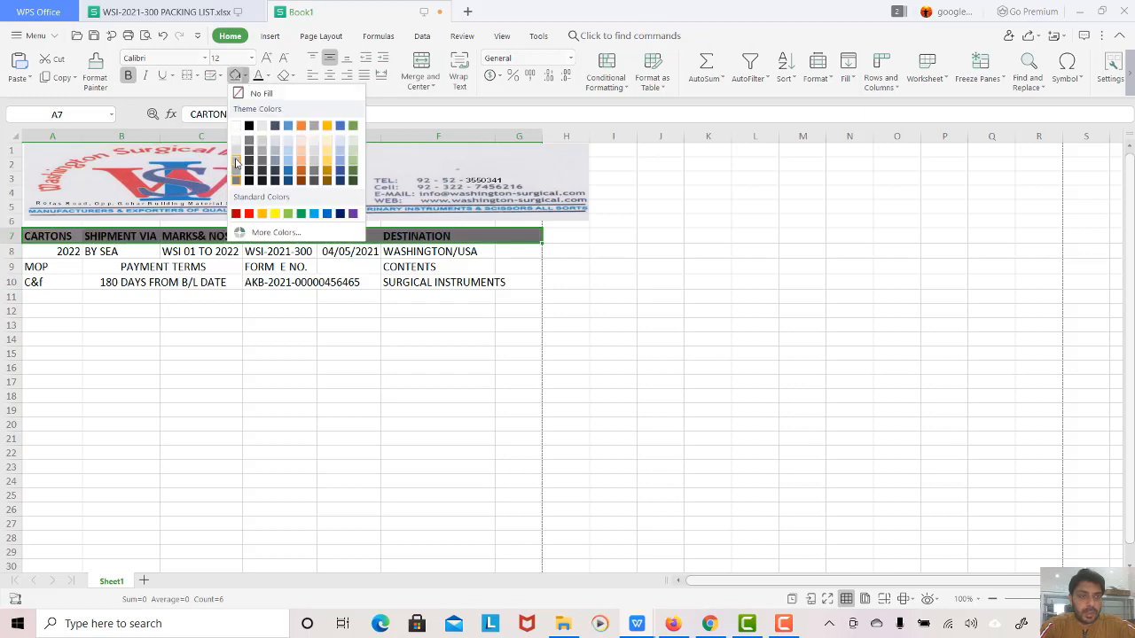
{"action": "left_click", "coordinate": [236, 160]}
{"action": "left_click", "coordinate": [238, 295]}
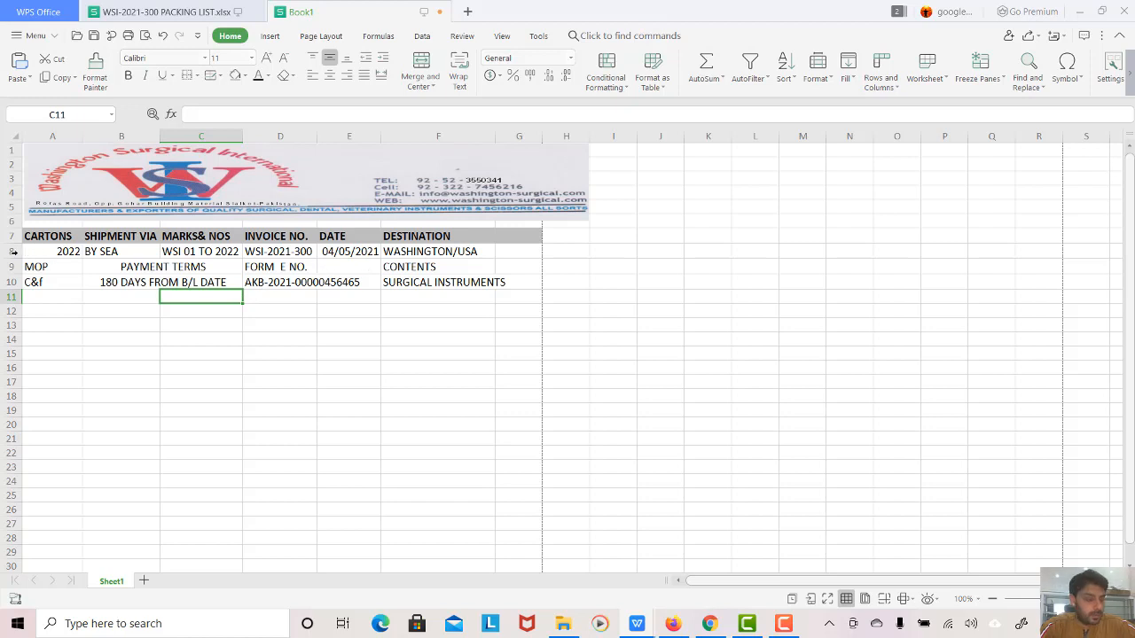
Step: Make all the text in rows 8 to 10 bold
{"action": "left_click", "coordinate": [13, 251]}
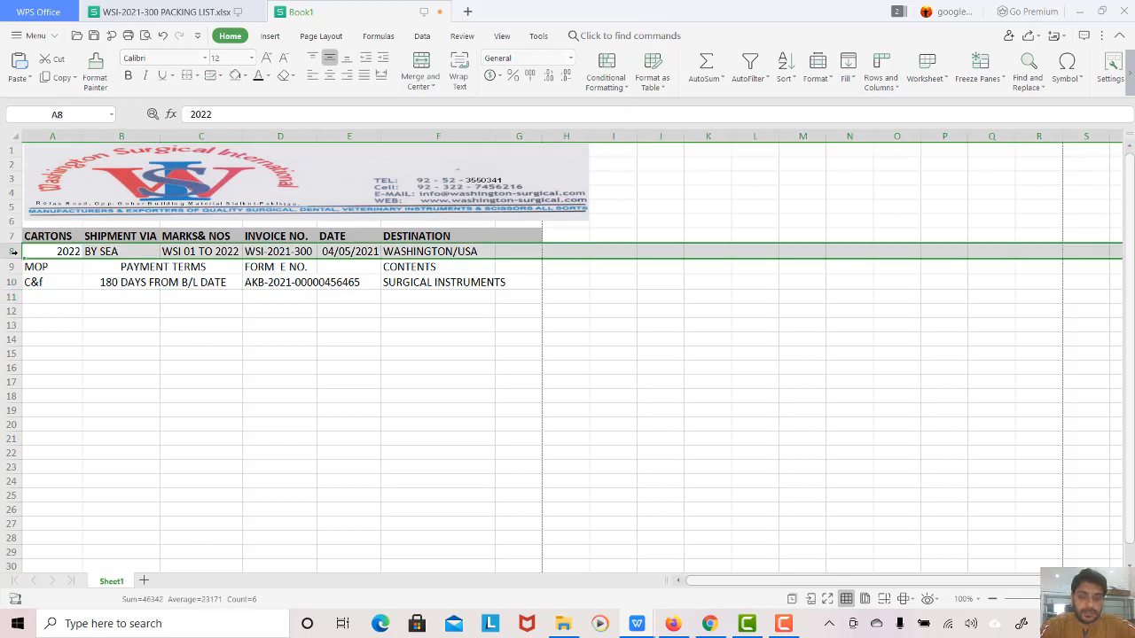
{"action": "left_click_drag", "start_coordinate": [14, 251], "coordinate": [13, 284]}
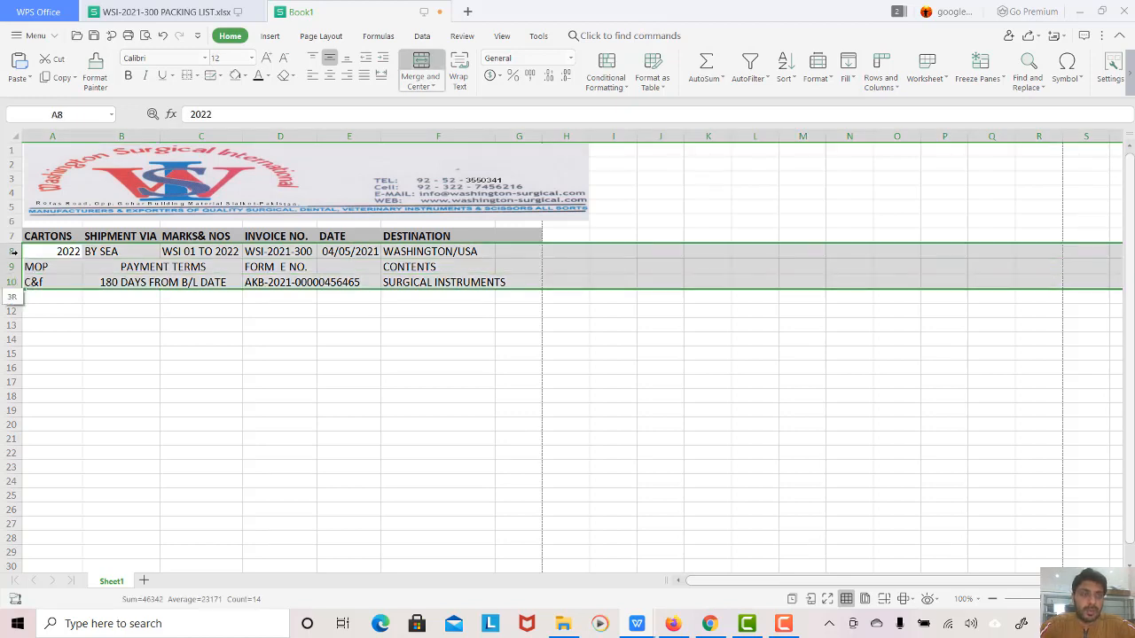
{"action": "left_click", "coordinate": [127, 77]}
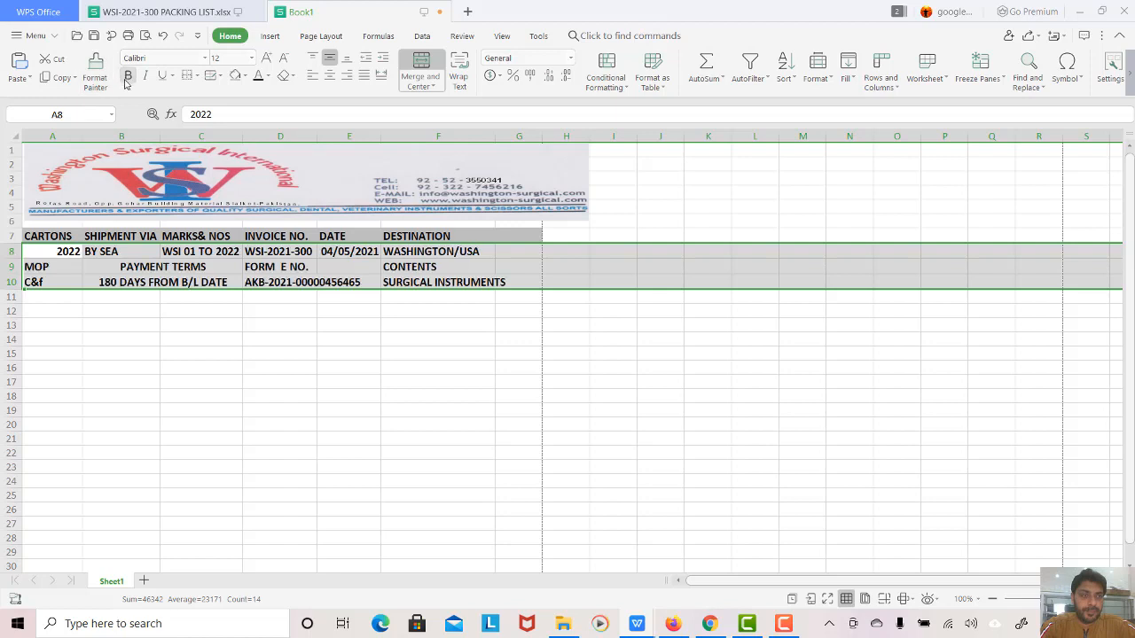
{"action": "left_click", "coordinate": [129, 355]}
Step: Centre the carton quantity in A8 and BY SEA in B8 horizontally within their cells
{"action": "left_click", "coordinate": [66, 251]}
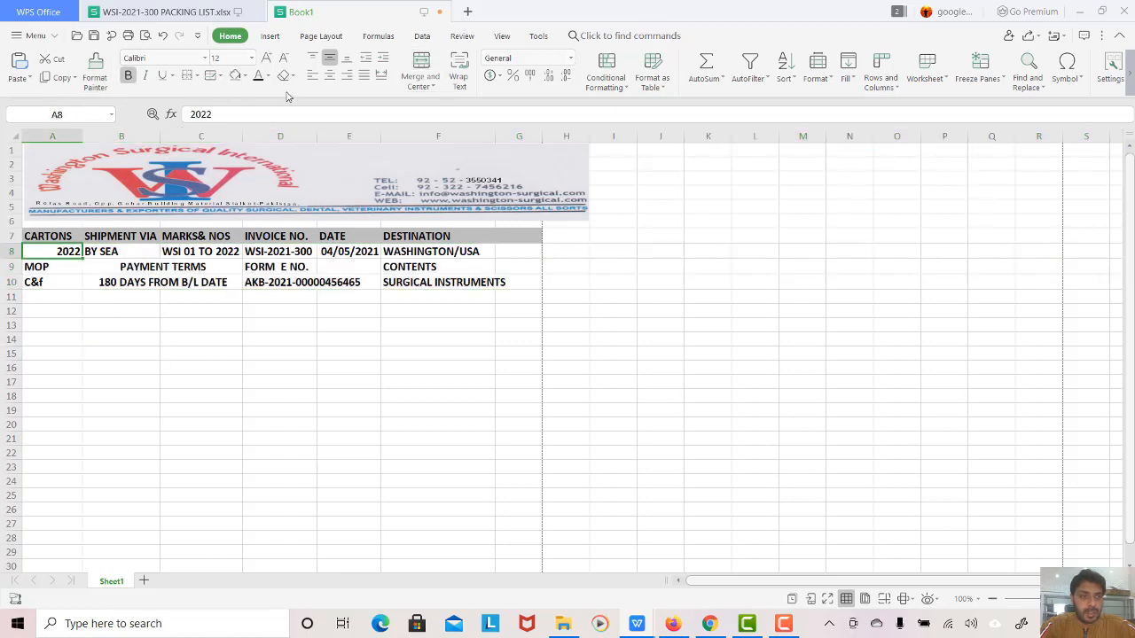
{"action": "left_click", "coordinate": [329, 76]}
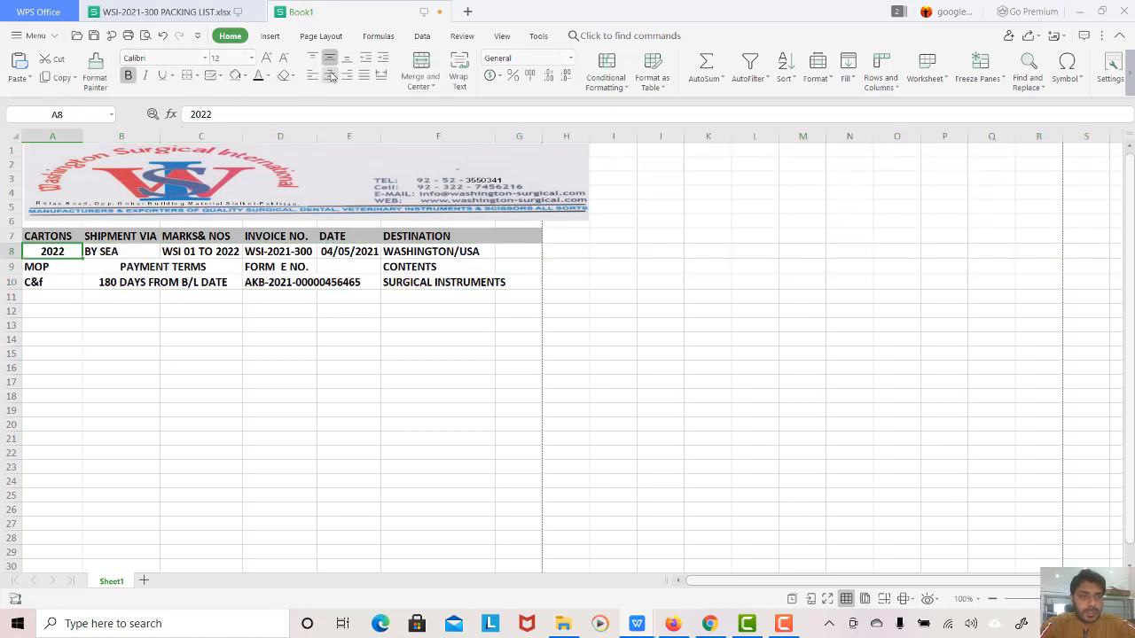
{"action": "left_click", "coordinate": [115, 255]}
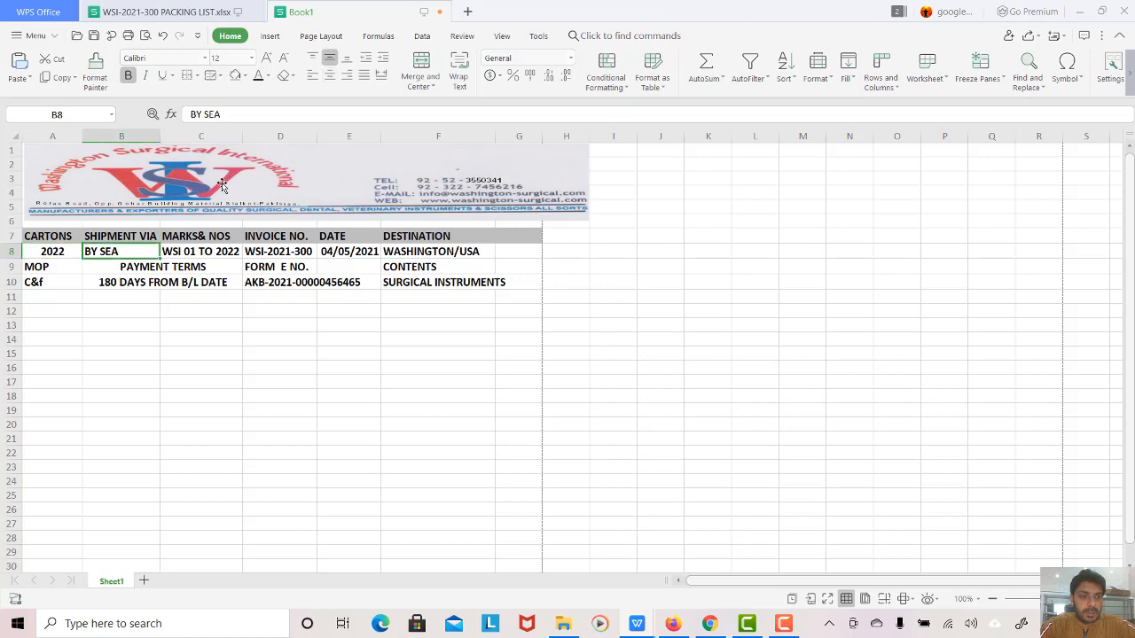
{"action": "left_click", "coordinate": [333, 77]}
{"action": "left_click", "coordinate": [232, 250]}
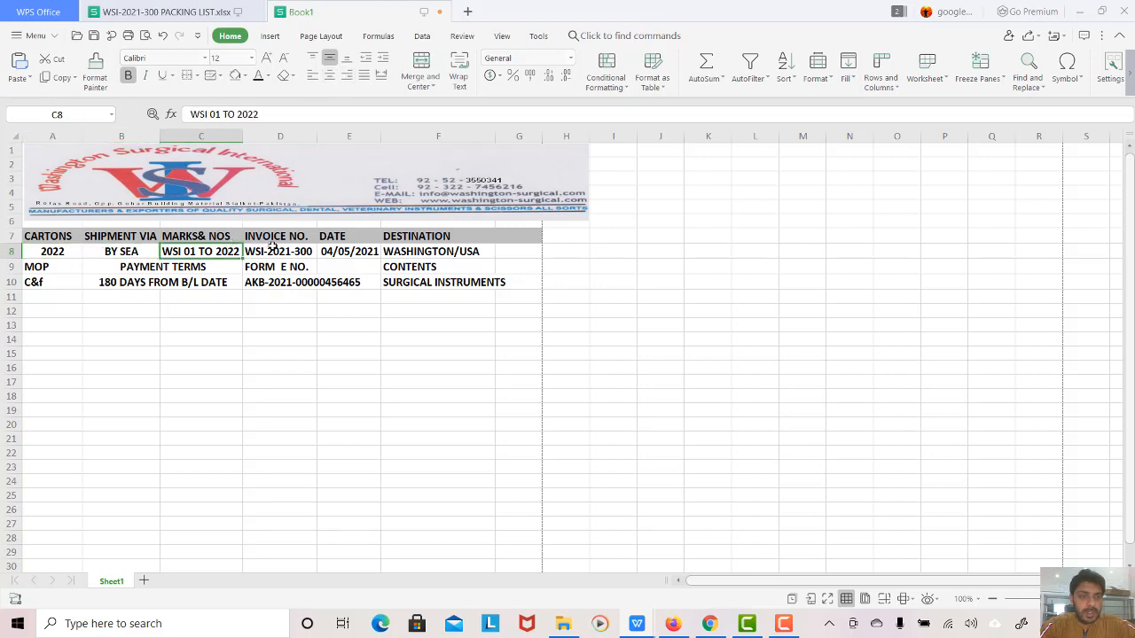
{"action": "left_click", "coordinate": [273, 248]}
{"action": "left_click", "coordinate": [342, 254]}
{"action": "left_click", "coordinate": [430, 250]}
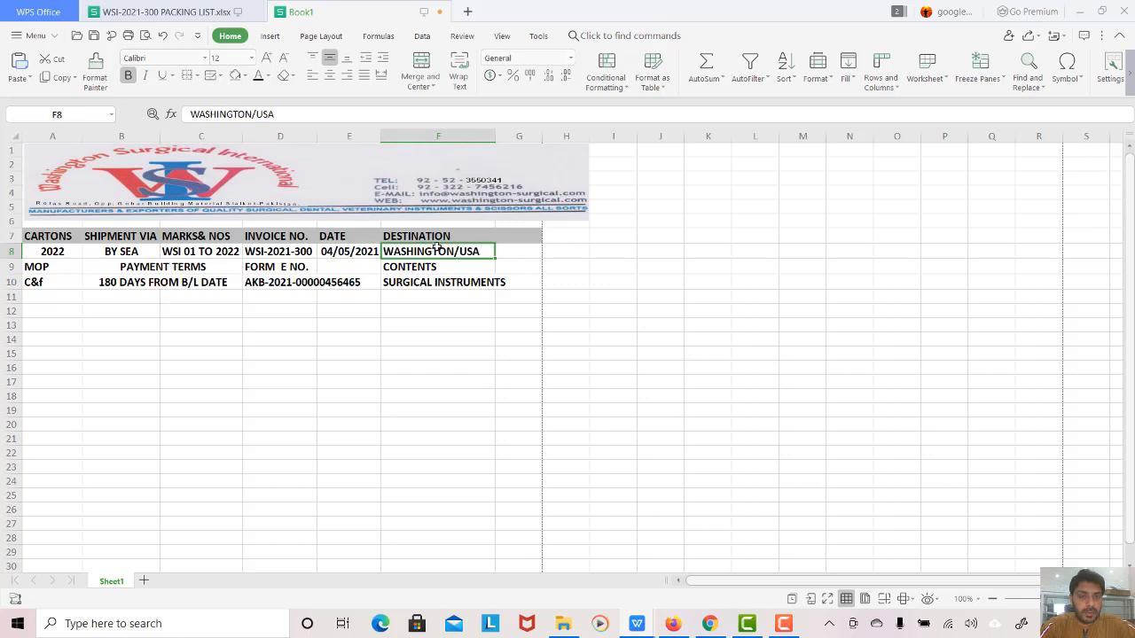
Step: Narrow the letterhead picture so it ends at the page break after column G
{"action": "left_click", "coordinate": [542, 202]}
{"action": "left_click_drag", "start_coordinate": [592, 182], "coordinate": [544, 187]}
{"action": "left_click", "coordinate": [506, 236]}
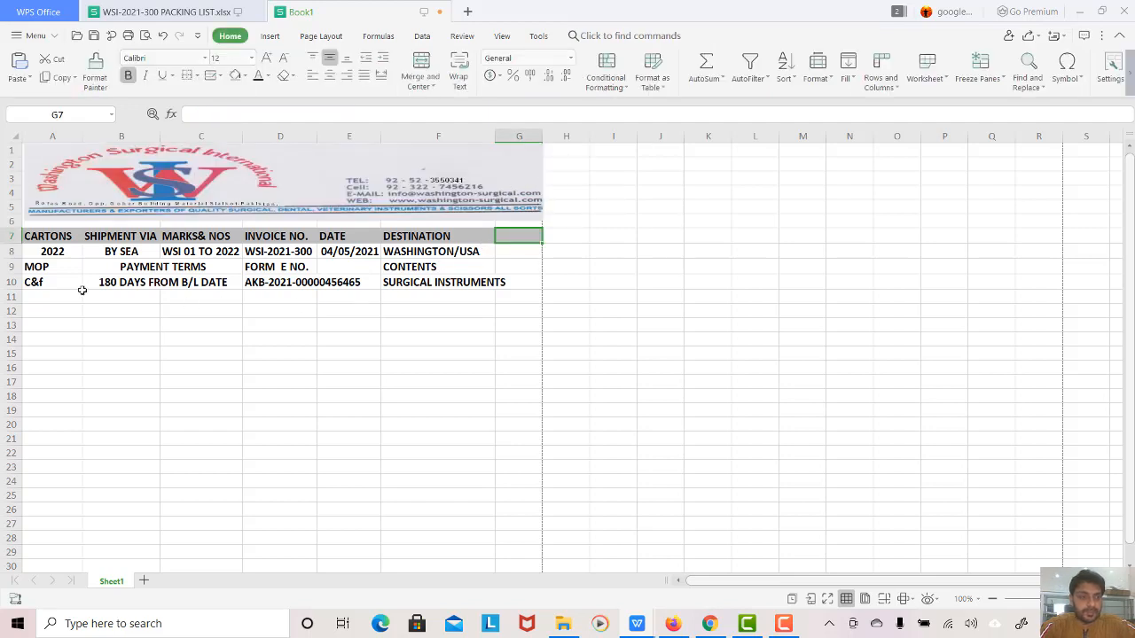
Step: Centre the MOP heading and its C&f value in A9:A10 horizontally
{"action": "left_click", "coordinate": [31, 266]}
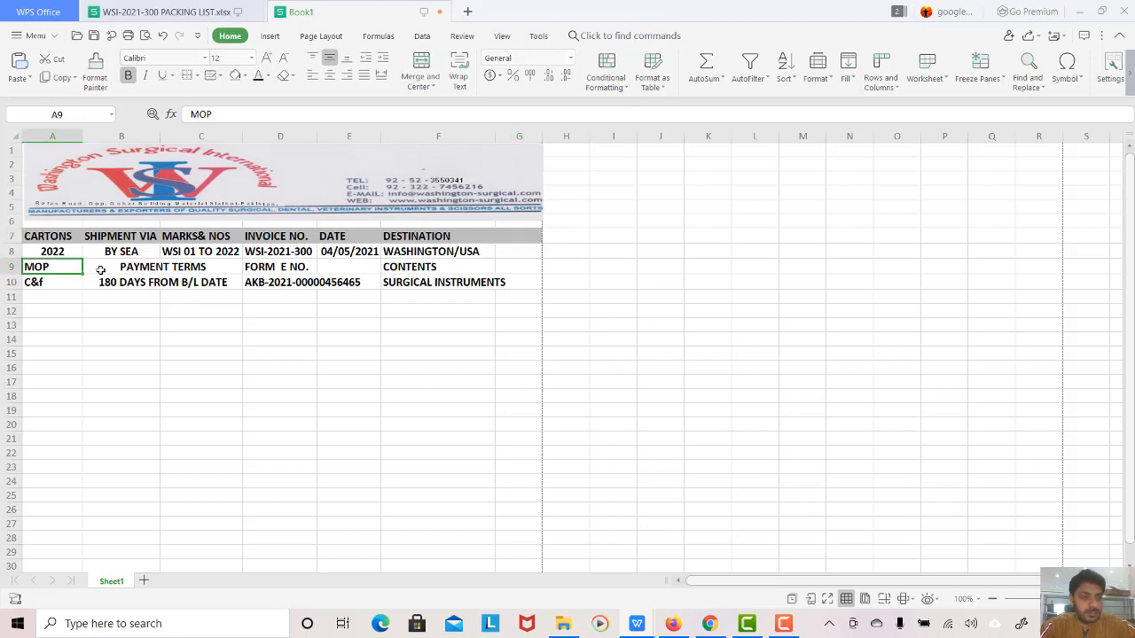
{"action": "key", "text": "shift+Down"}
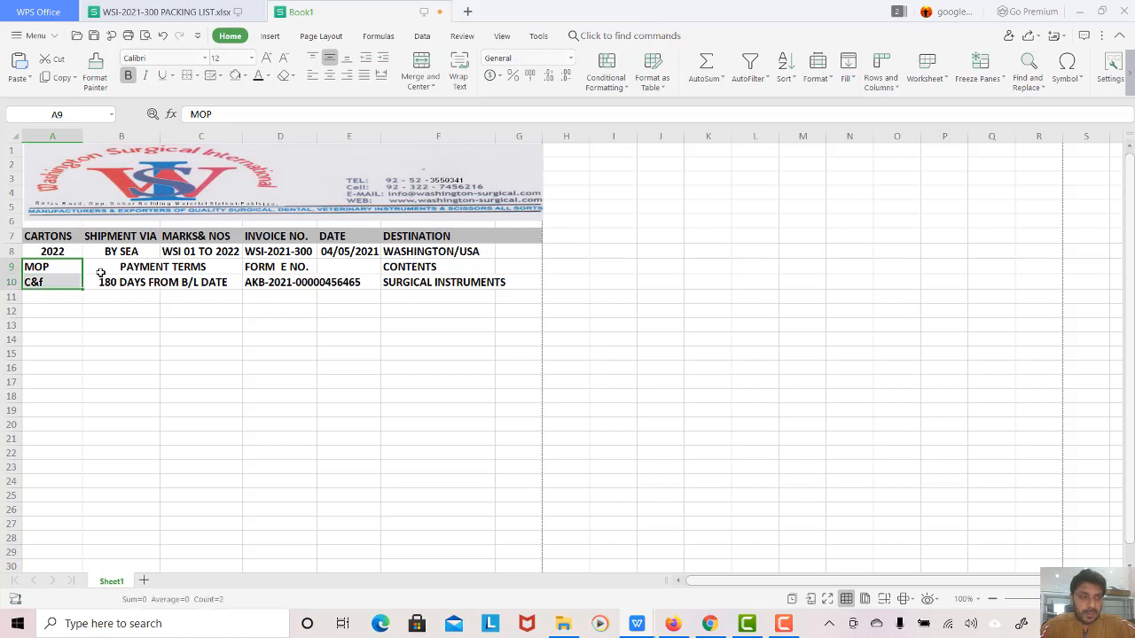
{"action": "left_click", "coordinate": [328, 74]}
{"action": "left_click", "coordinate": [255, 293]}
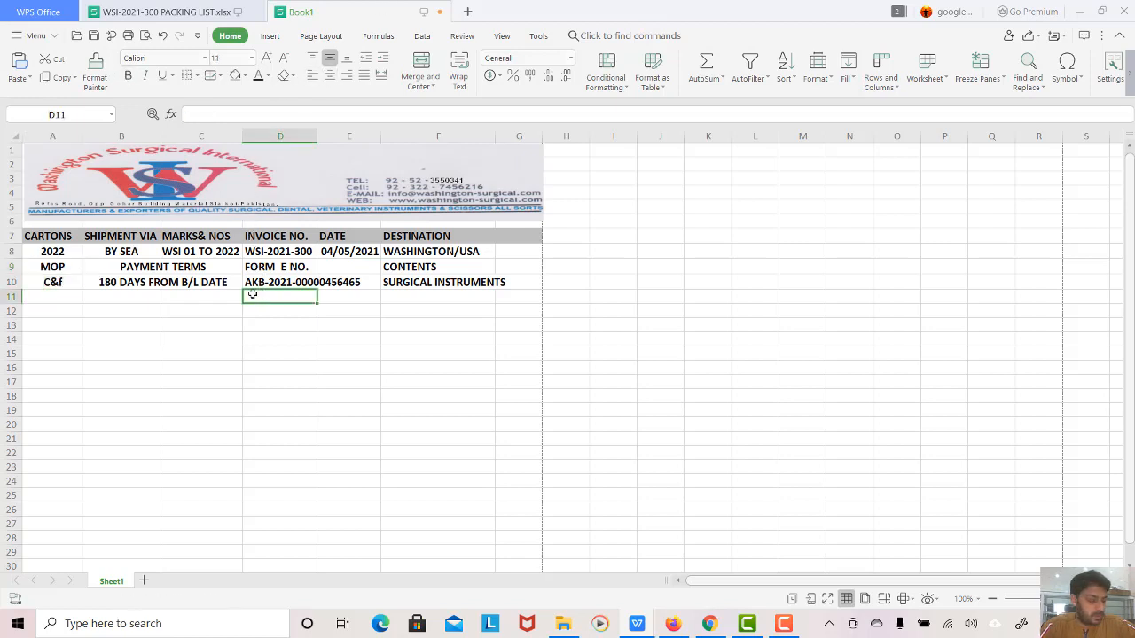
Step: Merge and centre the FORM E NO. heading across D9:E9
{"action": "left_click", "coordinate": [349, 298]}
{"action": "left_click", "coordinate": [291, 265]}
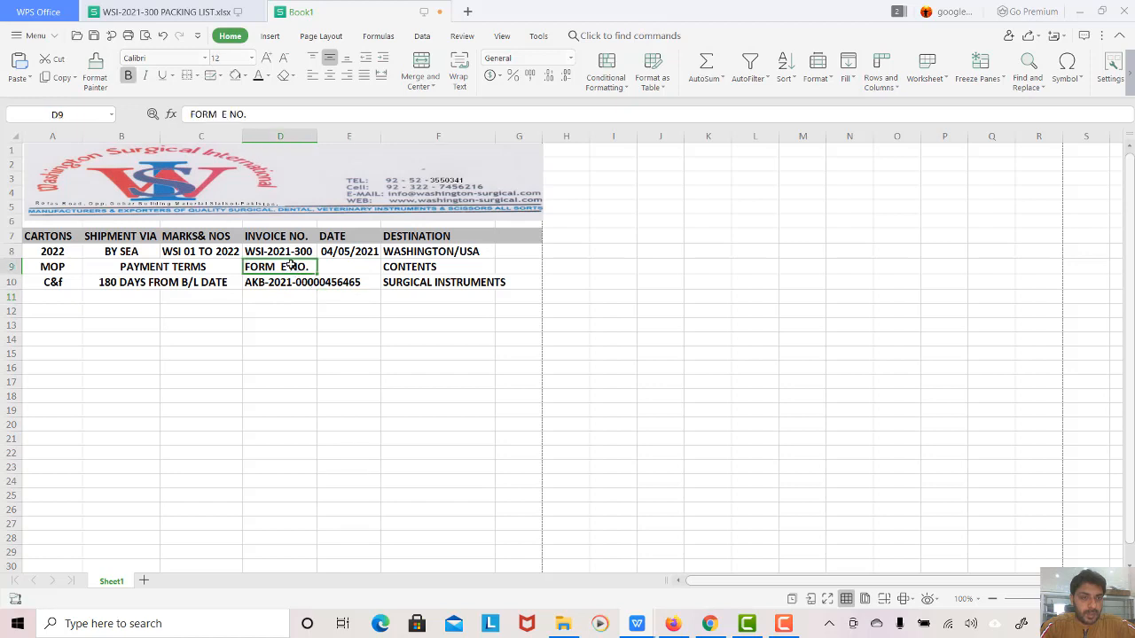
{"action": "key", "text": "shift+Right"}
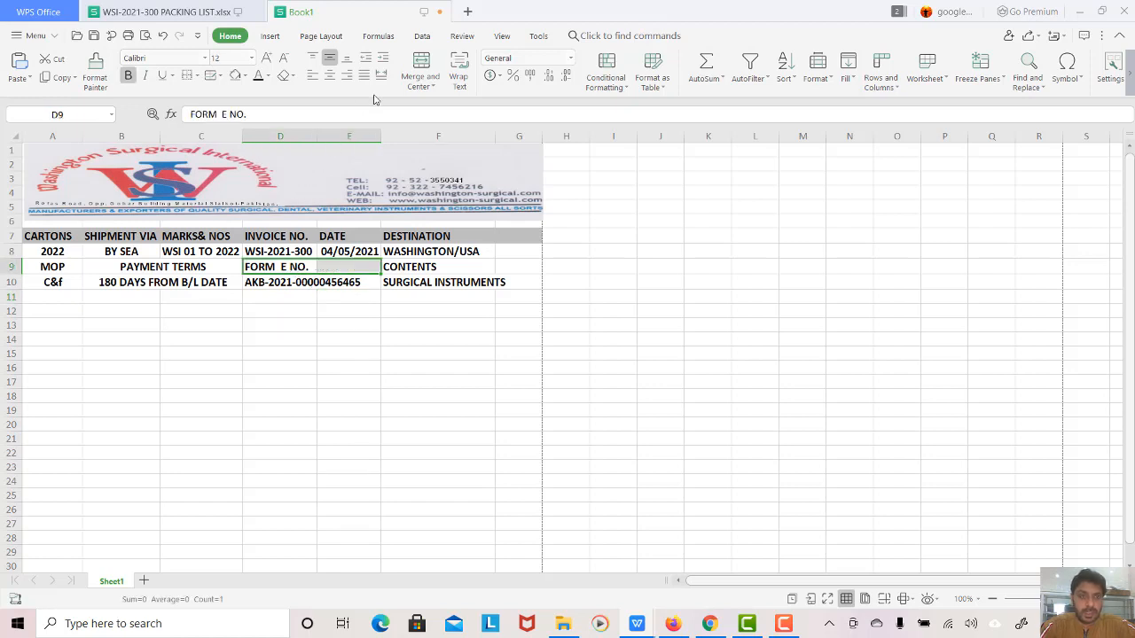
{"action": "left_click", "coordinate": [415, 66]}
{"action": "left_click", "coordinate": [344, 328]}
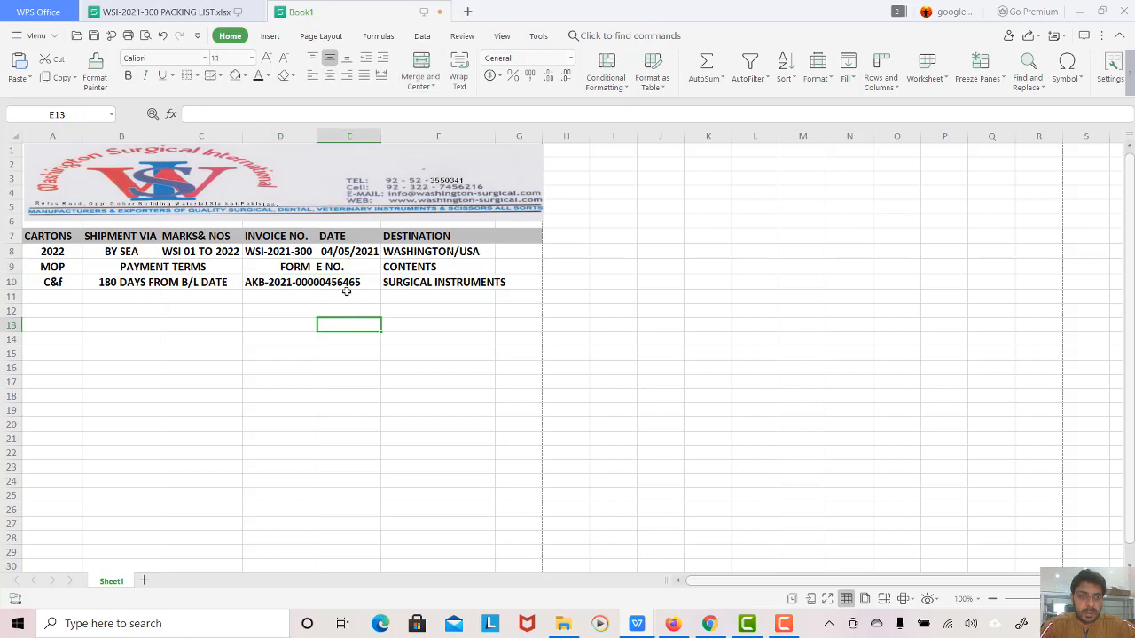
{"action": "left_click", "coordinate": [342, 283]}
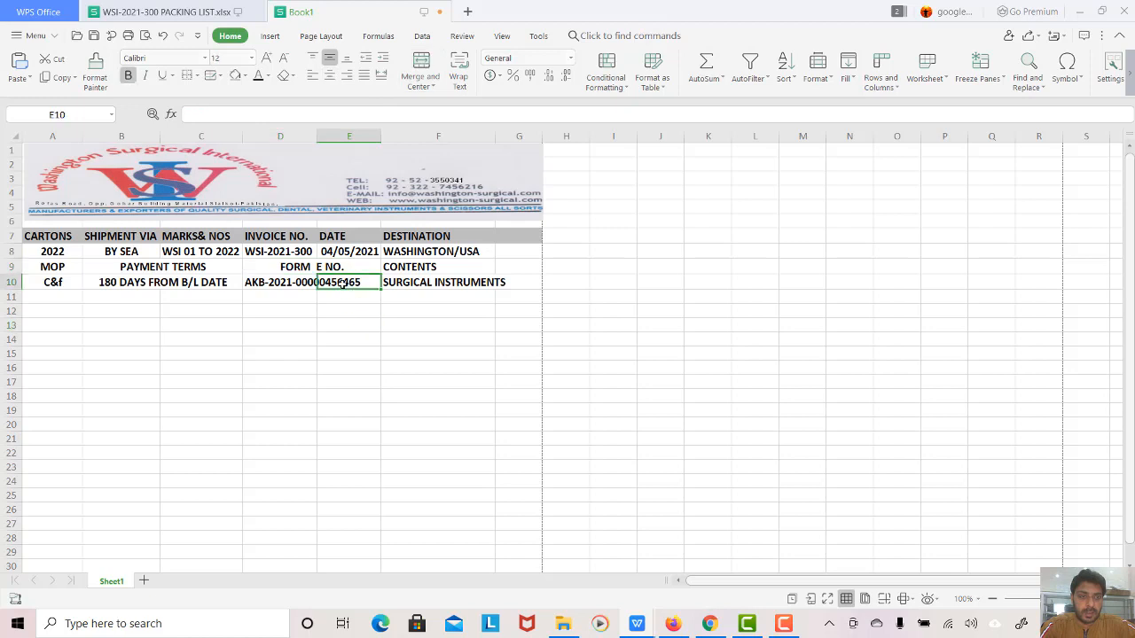
Step: Widen column F to fill the page width and narrow the letterhead picture to 18.70 cm so it ends at column F
{"action": "left_click", "coordinate": [473, 264]}
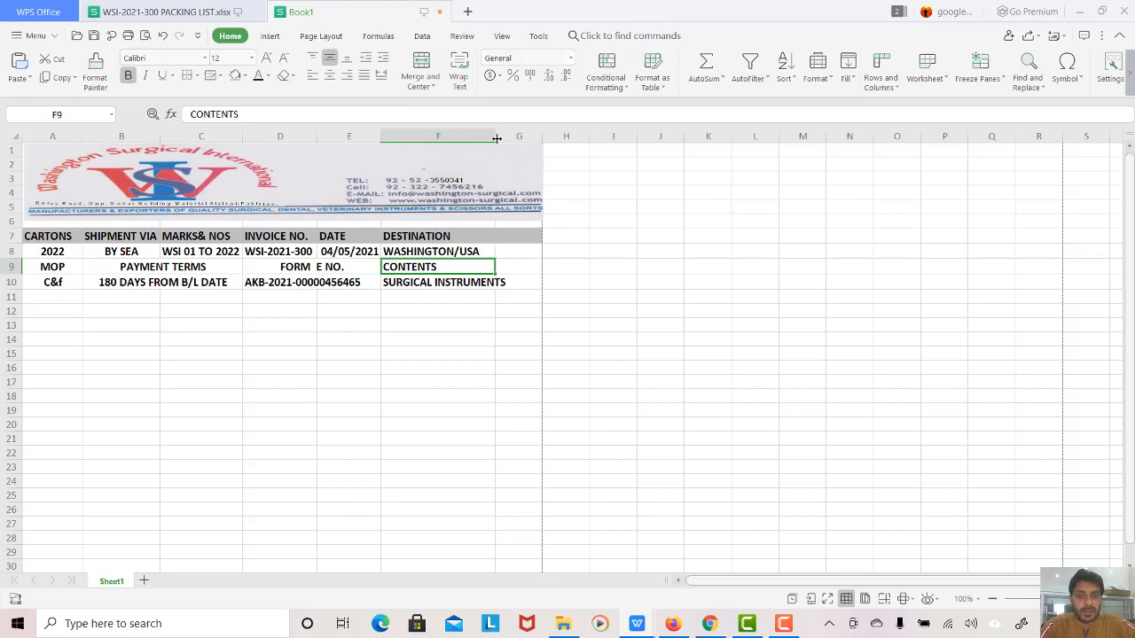
{"action": "left_click_drag", "start_coordinate": [493, 138], "coordinate": [543, 143]}
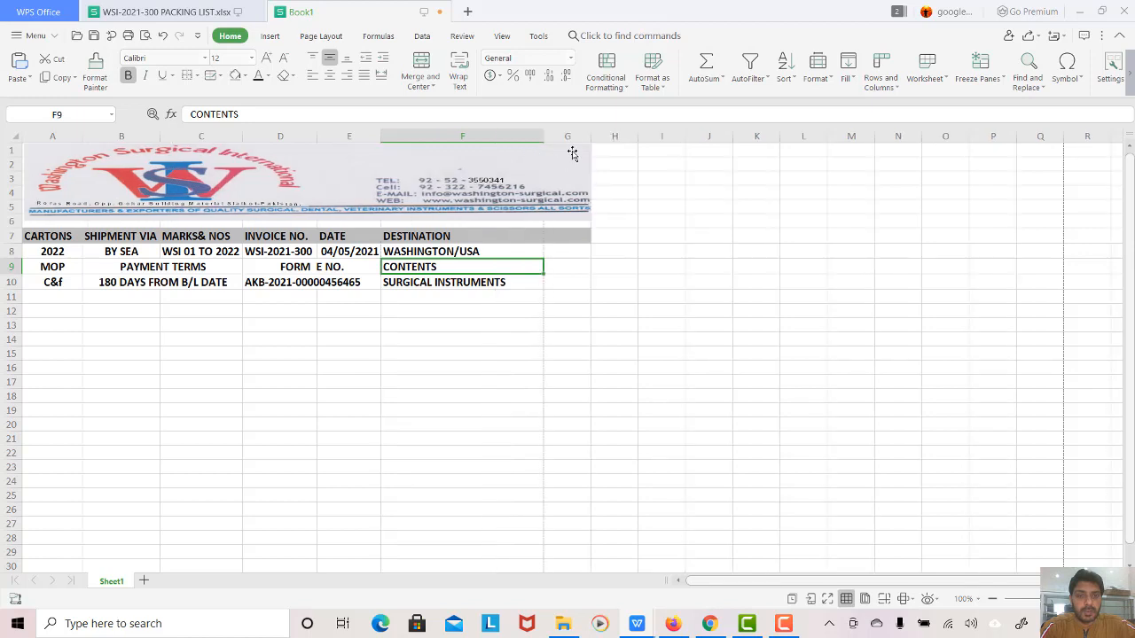
{"action": "left_click", "coordinate": [543, 165]}
{"action": "left_click_drag", "start_coordinate": [592, 180], "coordinate": [544, 178]}
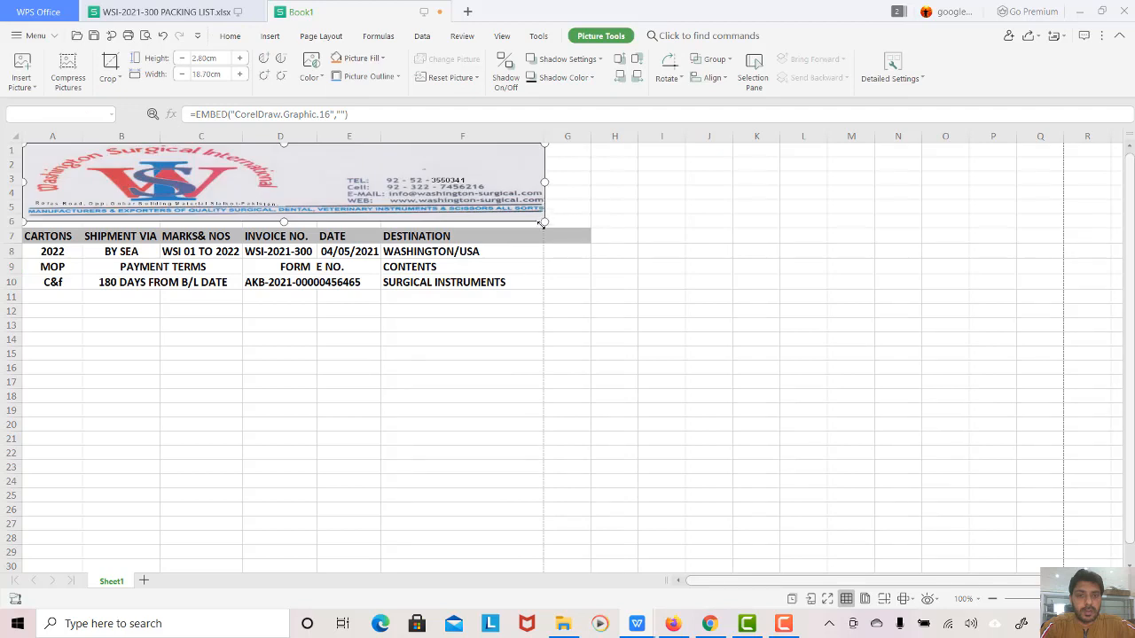
{"action": "left_click", "coordinate": [526, 233]}
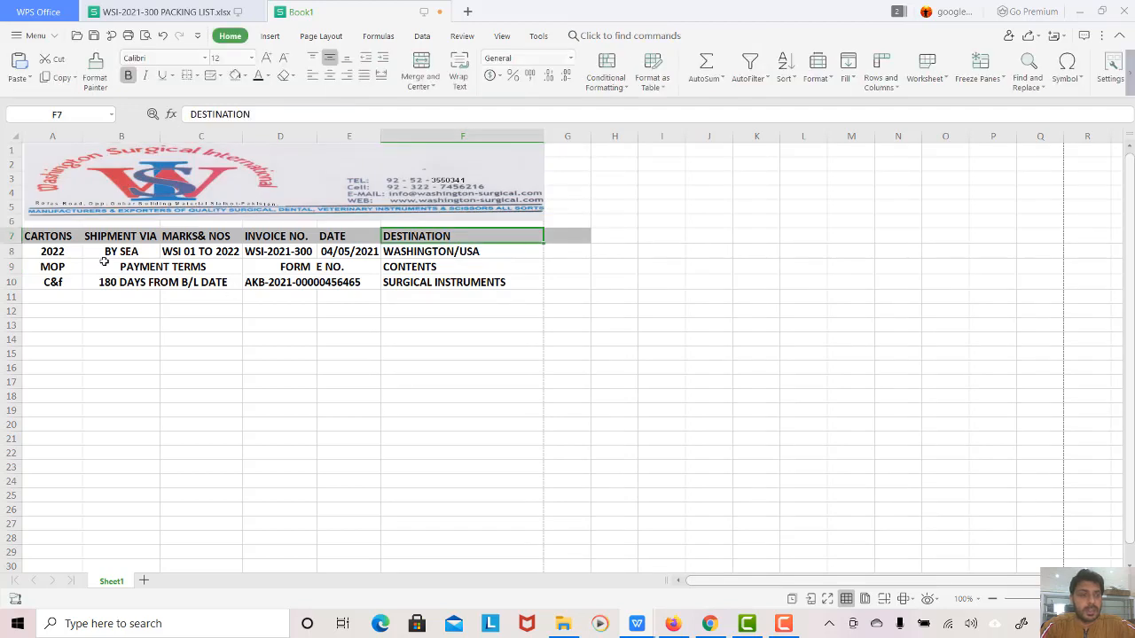
{"action": "left_click", "coordinate": [6, 267]}
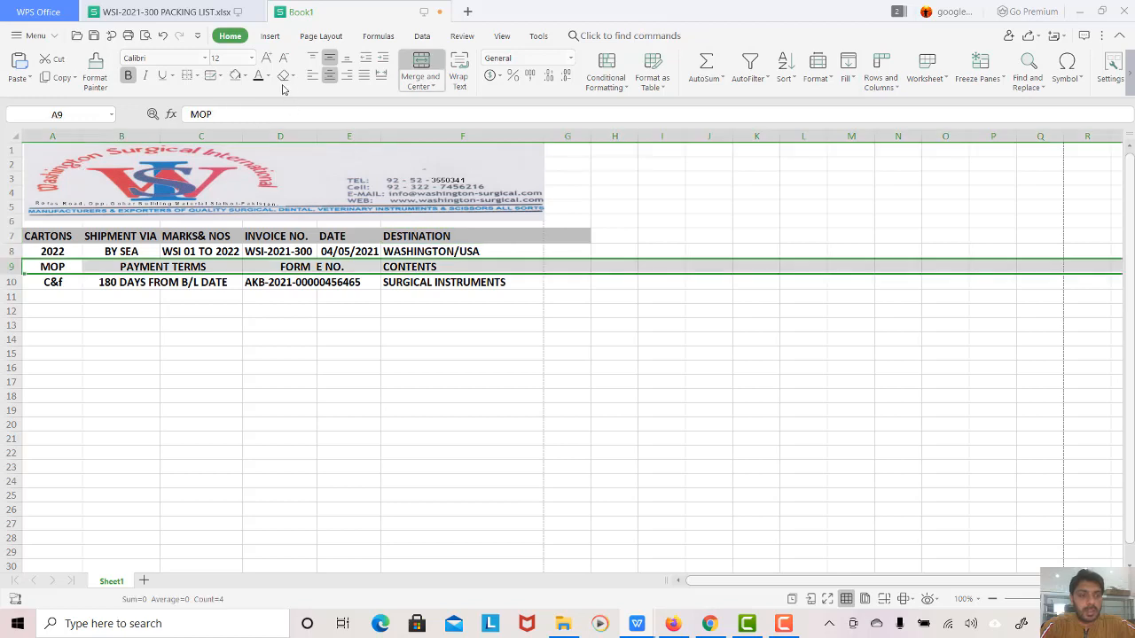
{"action": "left_click", "coordinate": [243, 77]}
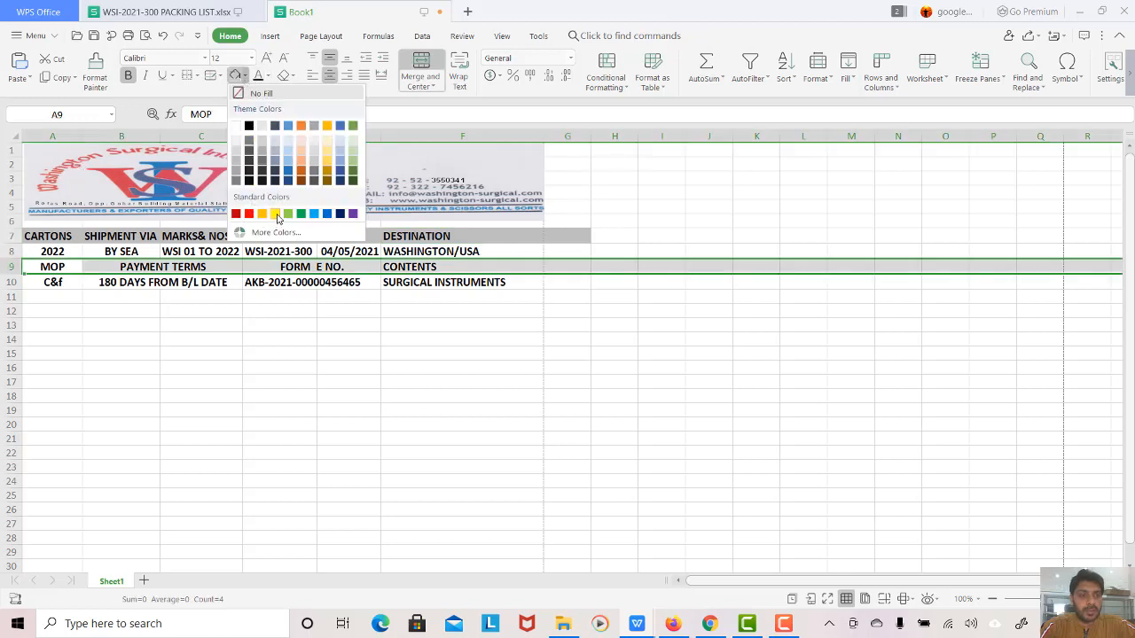
{"action": "left_click", "coordinate": [275, 214]}
{"action": "left_click", "coordinate": [201, 325]}
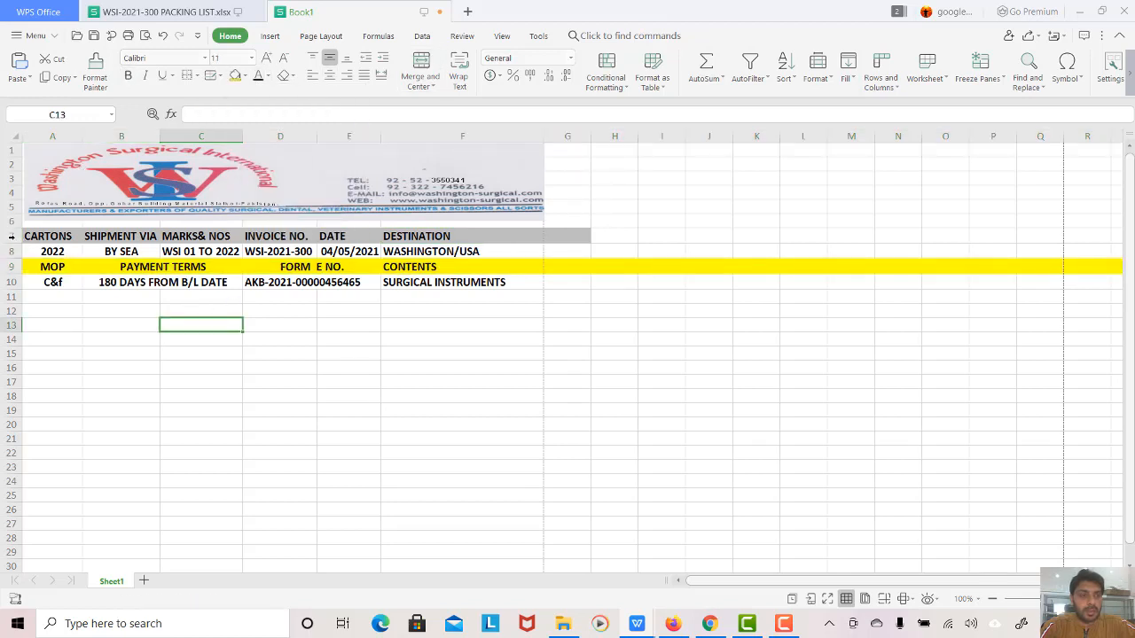
{"action": "left_click", "coordinate": [12, 235]}
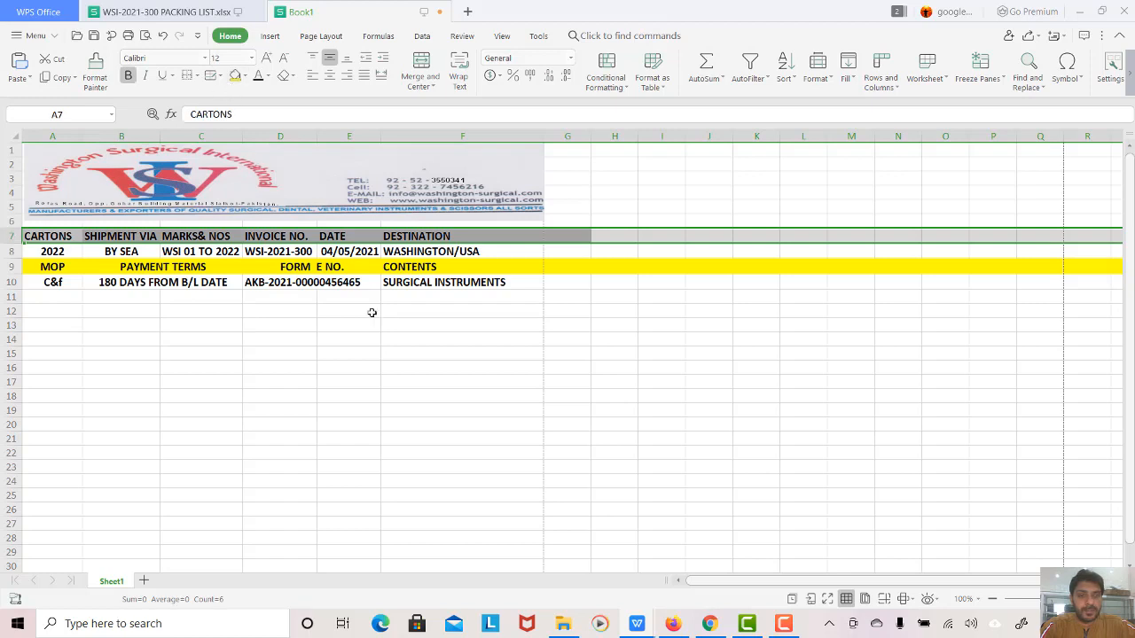
{"action": "left_click", "coordinate": [9, 267]}
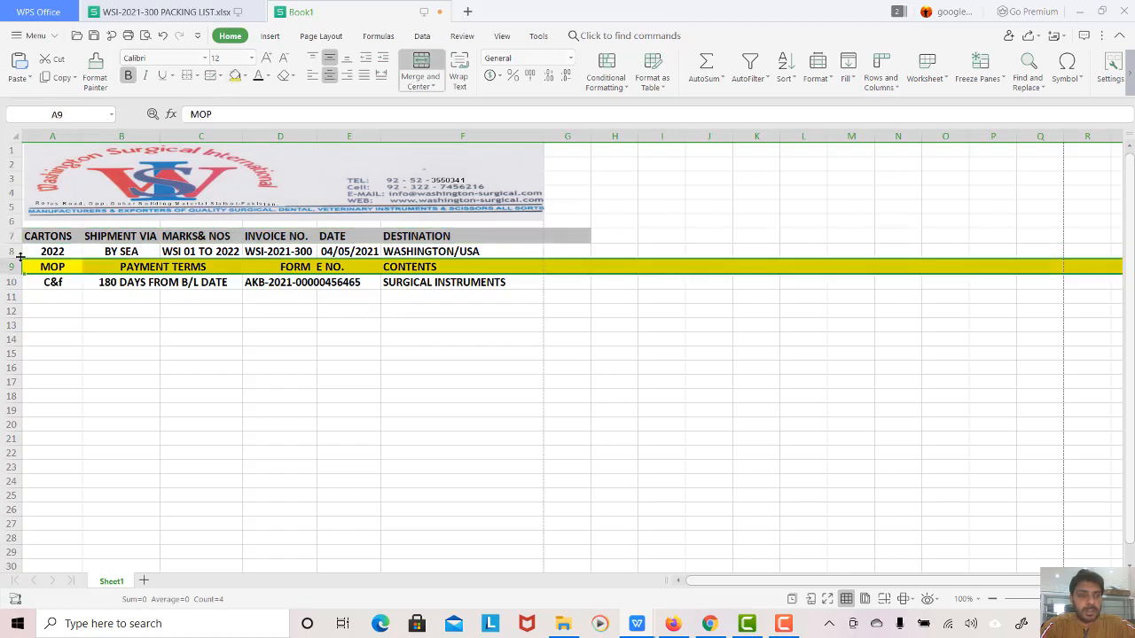
{"action": "left_click", "coordinate": [246, 77]}
{"action": "left_click", "coordinate": [242, 91]}
{"action": "left_click", "coordinate": [104, 283]}
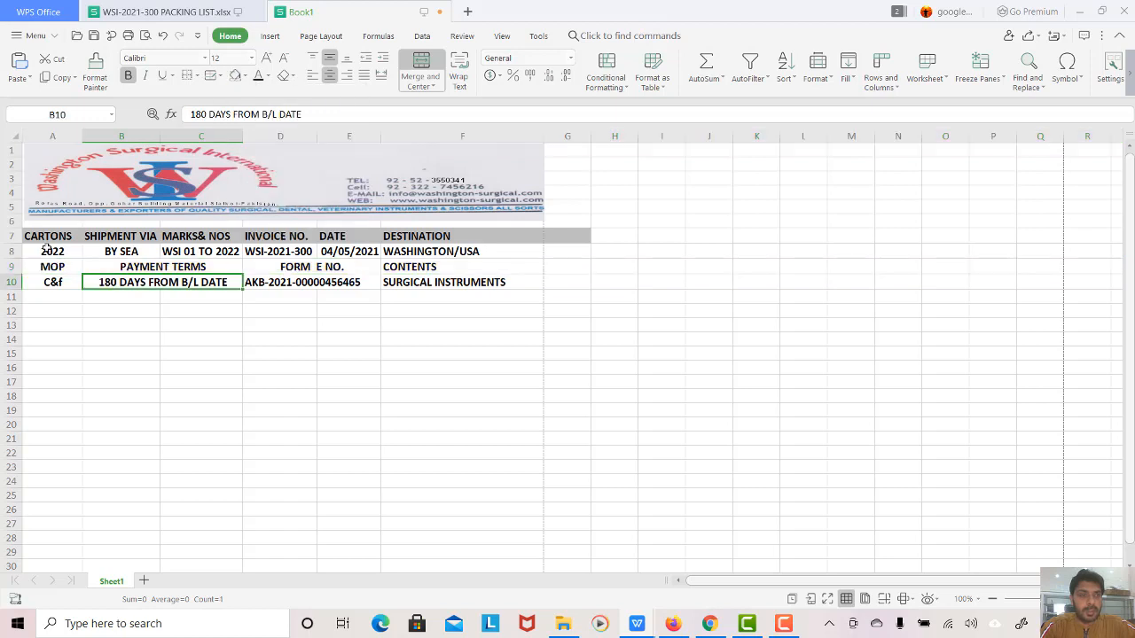
Step: Fill the shipment heading cells A7:F7, from CARTONS to DESTINATION, with standard yellow
{"action": "left_click", "coordinate": [43, 239]}
{"action": "key", "text": "shift+Right"}
{"action": "key", "text": "shift+Right"}
{"action": "key", "text": "shift+Right"}
{"action": "key", "text": "shift+Right"}
{"action": "key", "text": "shift+Right"}
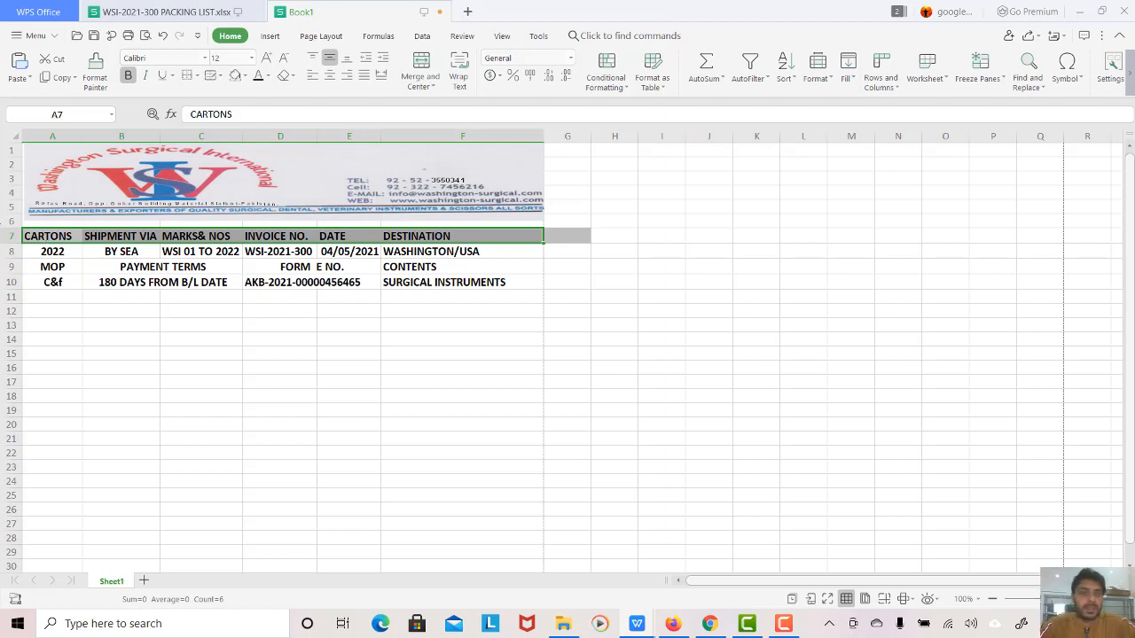
{"action": "left_click", "coordinate": [243, 76]}
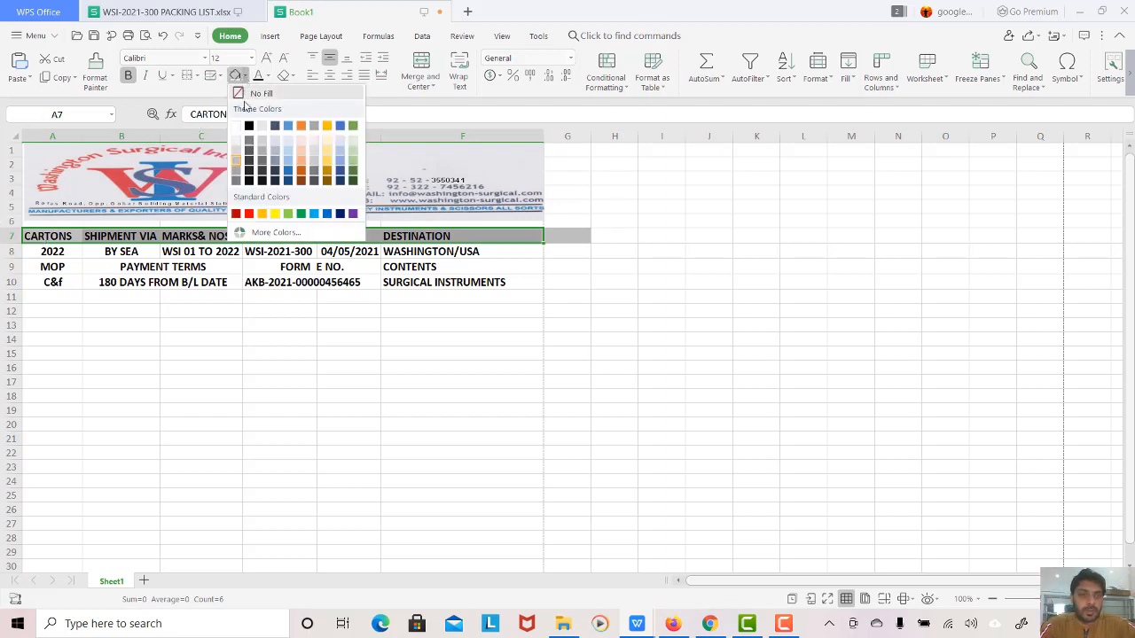
{"action": "left_click", "coordinate": [272, 218]}
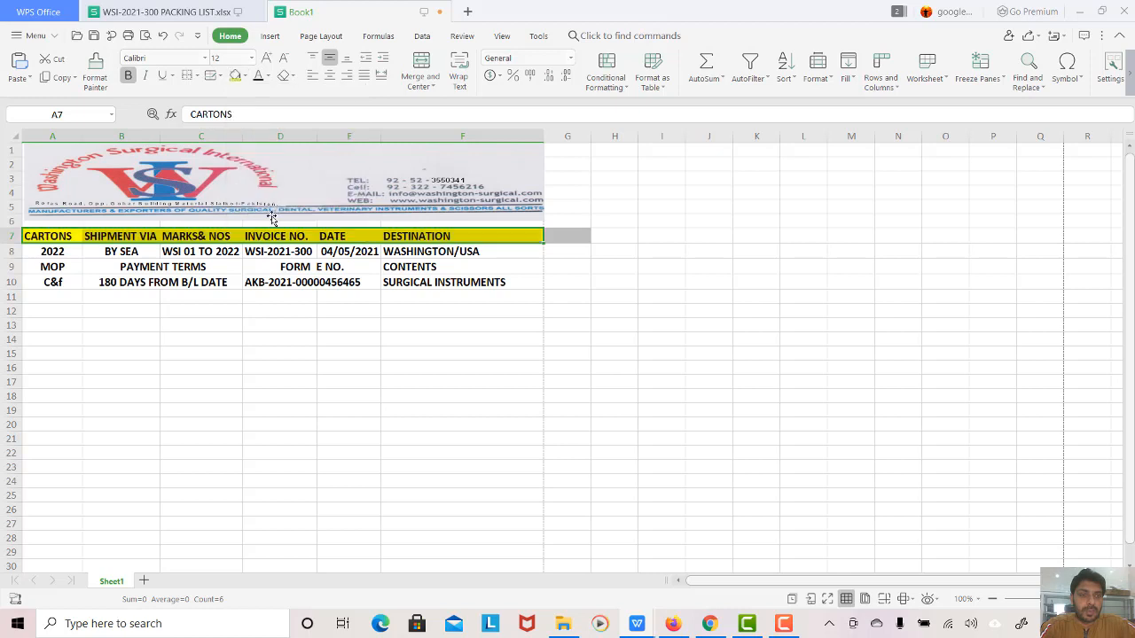
Step: Fill the second heading row A9:F9, from MOP to CONTENTS, with the same yellow
{"action": "left_click", "coordinate": [52, 271]}
{"action": "key", "text": "shift+Right"}
{"action": "key", "text": "shift+Right"}
{"action": "key", "text": "shift+Right"}
{"action": "key", "text": "shift+Right"}
{"action": "key", "text": "shift+Right"}
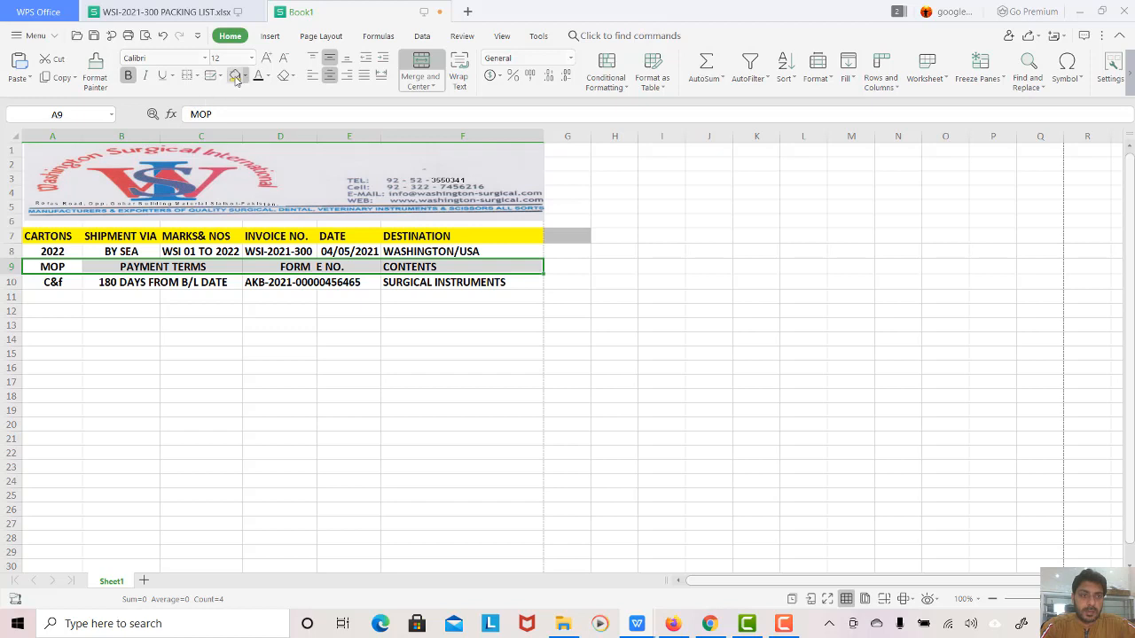
{"action": "left_click", "coordinate": [234, 76]}
{"action": "left_click", "coordinate": [124, 298]}
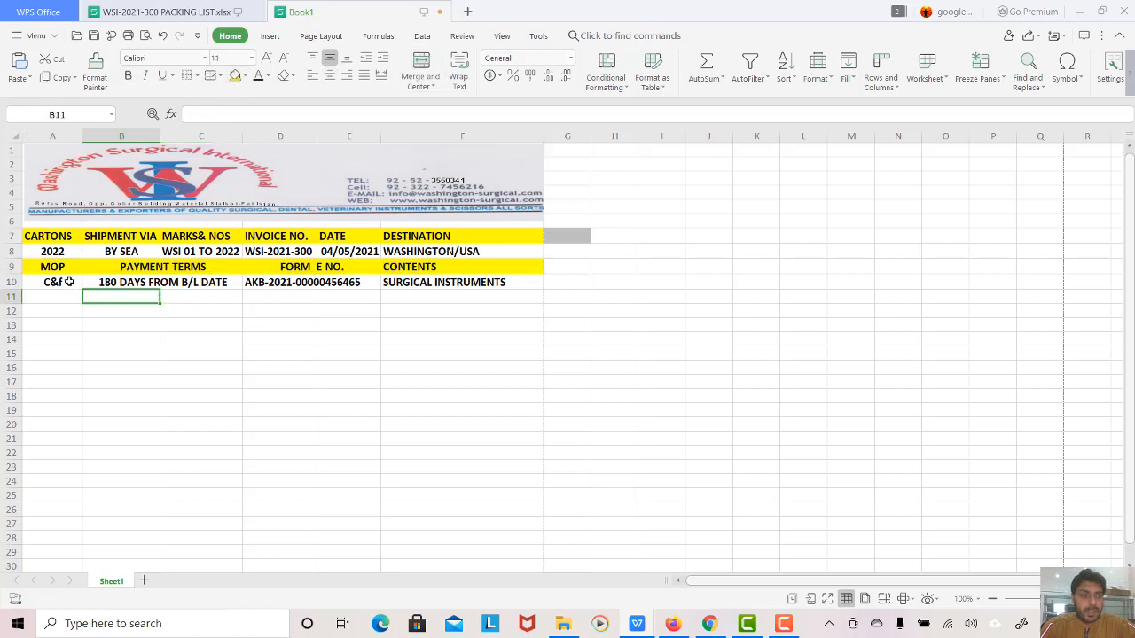
Step: Apply borders to all cells of the shipment details block A7:F10
{"action": "left_click", "coordinate": [26, 232]}
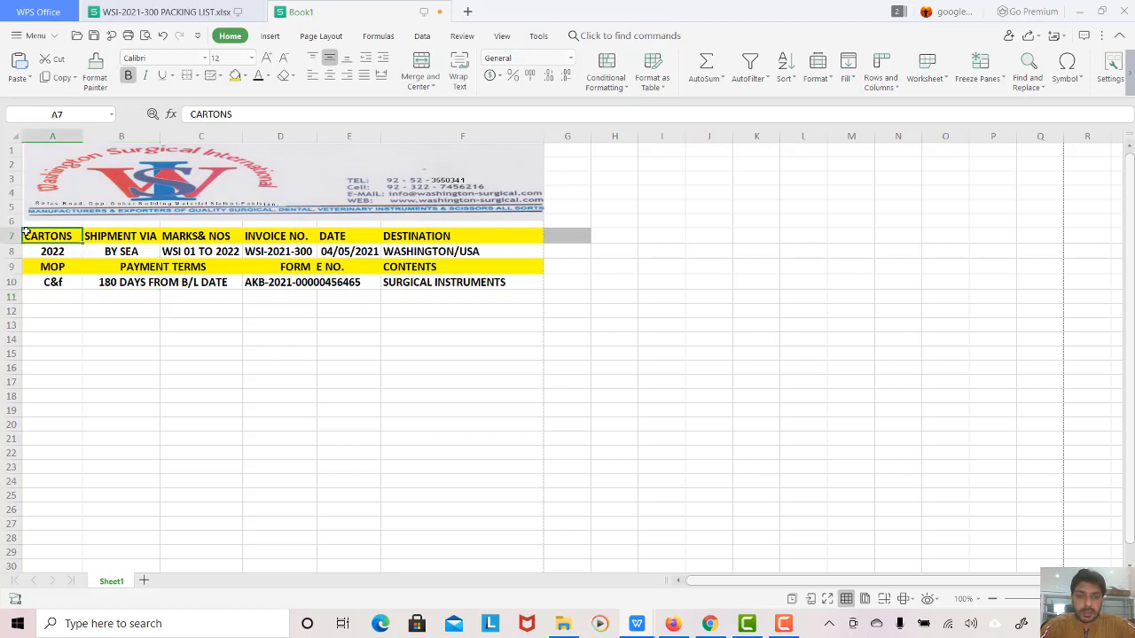
{"action": "key", "text": "shift+Right"}
{"action": "key", "text": "shift+Right"}
{"action": "key", "text": "shift+Right"}
{"action": "key", "text": "shift+Right"}
{"action": "key", "text": "shift+Right"}
{"action": "key", "text": "shift+Down"}
{"action": "key", "text": "shift+Down"}
{"action": "key", "text": "shift+Down"}
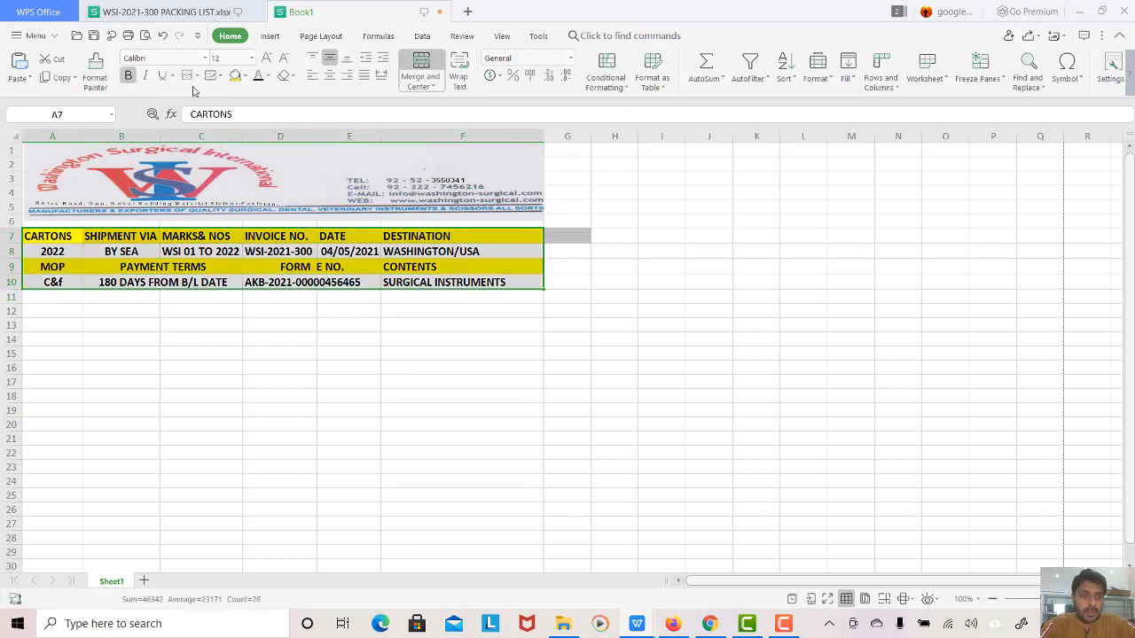
{"action": "left_click", "coordinate": [196, 76]}
{"action": "left_click", "coordinate": [213, 109]}
{"action": "left_click", "coordinate": [225, 353]}
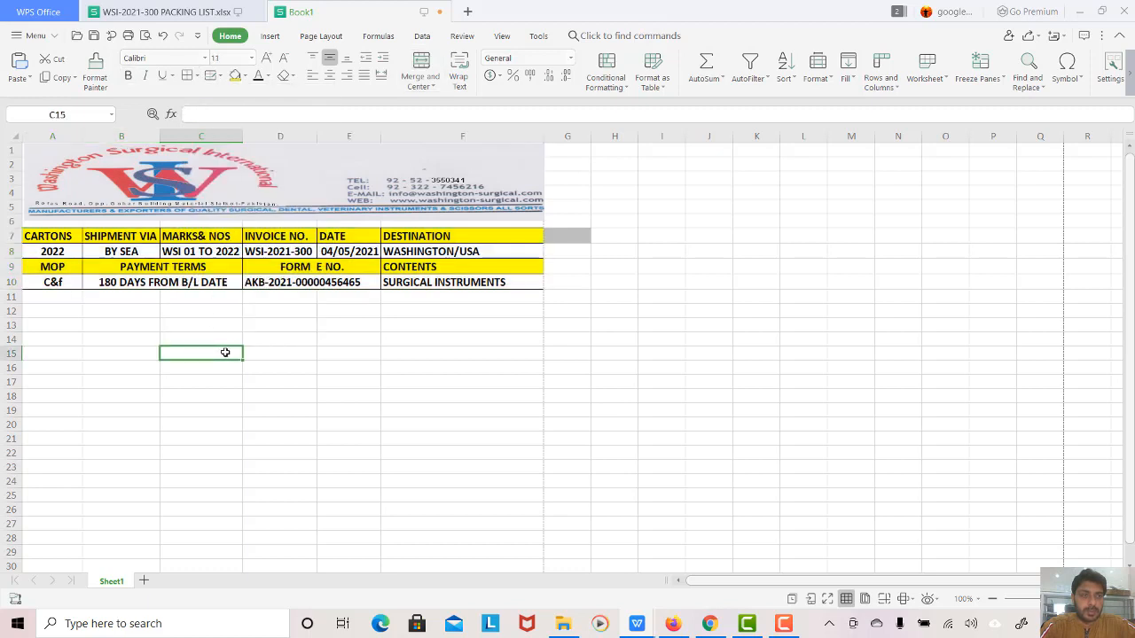
Step: Remove the leftover grey fill from cell G7 beside the DESTINATION heading
{"action": "left_click", "coordinate": [568, 239]}
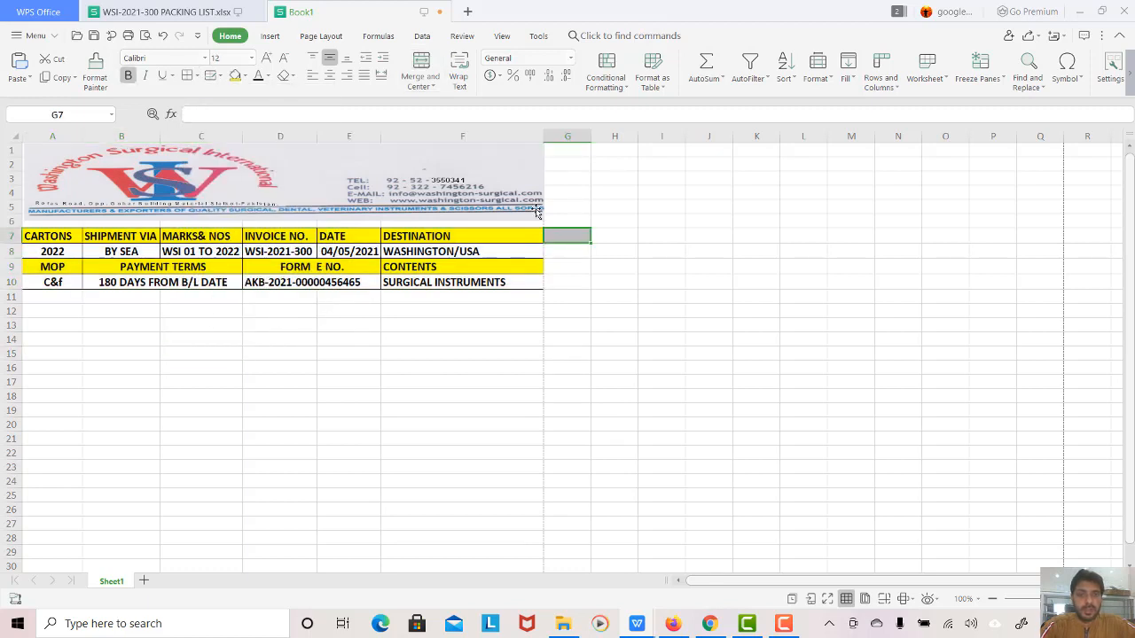
{"action": "left_click", "coordinate": [245, 75]}
{"action": "left_click", "coordinate": [357, 193]}
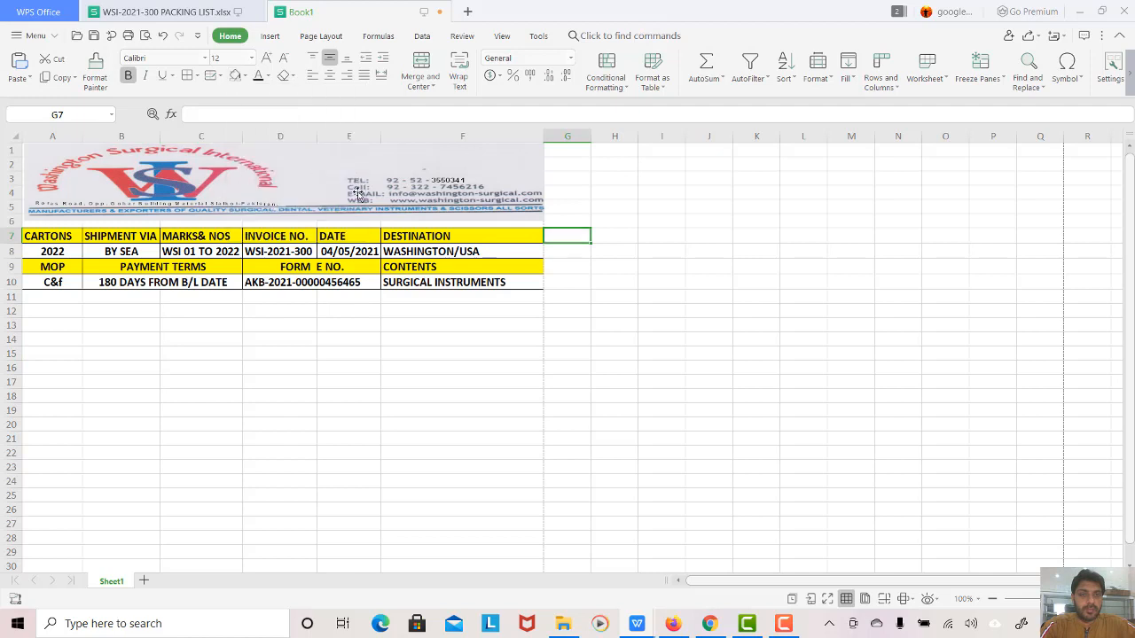
{"action": "left_click", "coordinate": [478, 323]}
{"action": "left_click", "coordinate": [585, 308]}
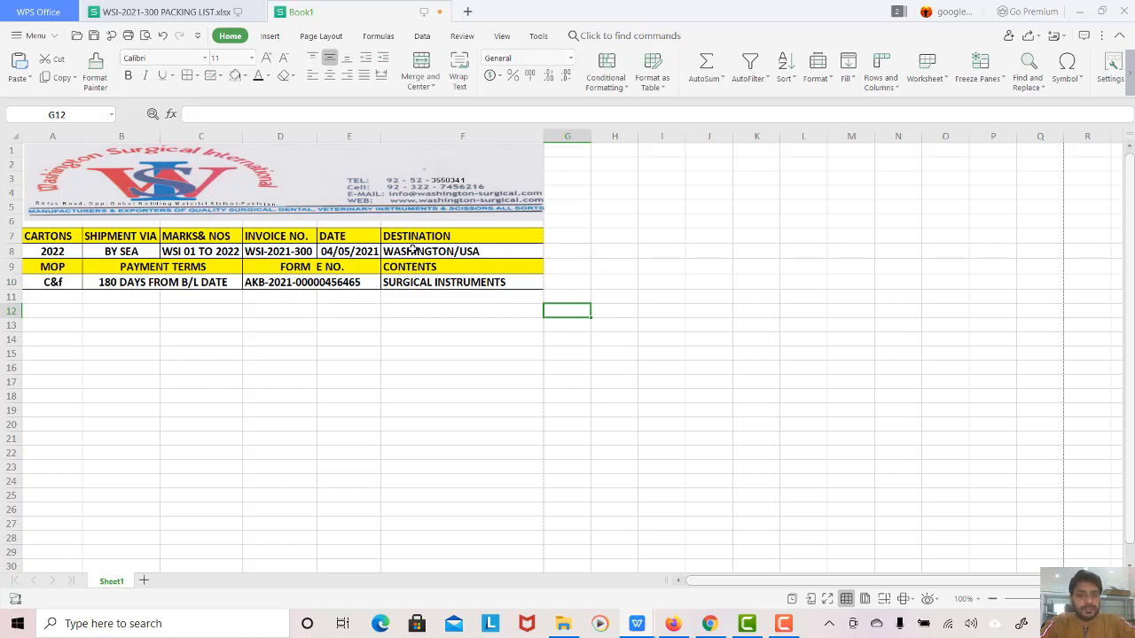
Step: Centre the contents of the shipment details block A7:F10 horizontally
{"action": "left_click", "coordinate": [30, 232]}
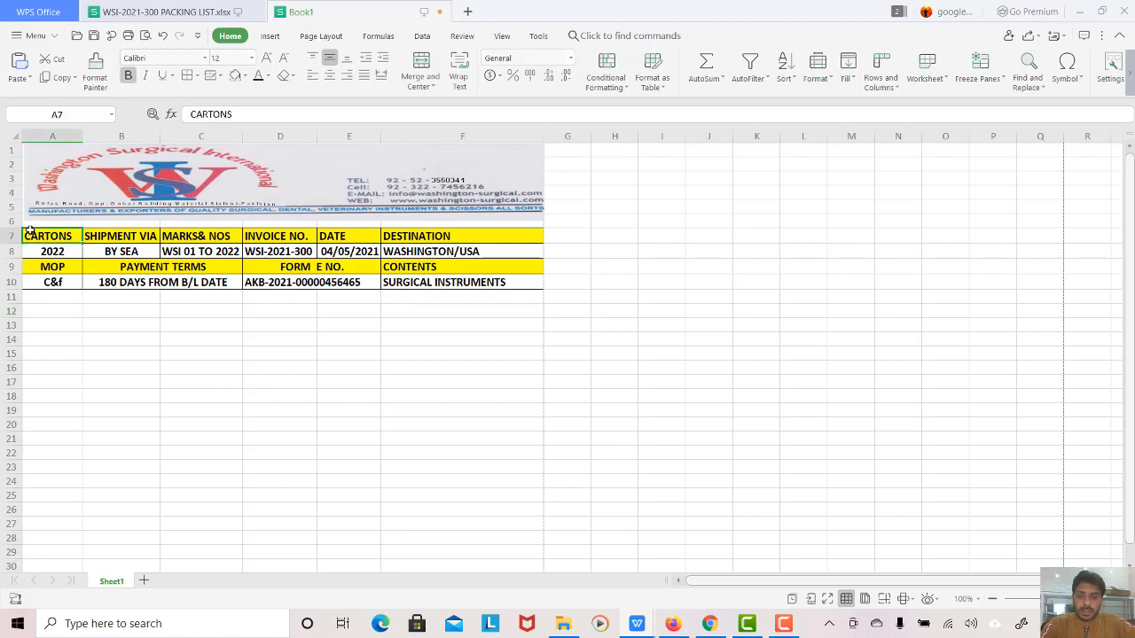
{"action": "key", "text": "shift+Right"}
{"action": "key", "text": "shift+Right"}
{"action": "key", "text": "shift+Right"}
{"action": "key", "text": "shift+Right"}
{"action": "key", "text": "shift+Right"}
{"action": "key", "text": "shift+Down"}
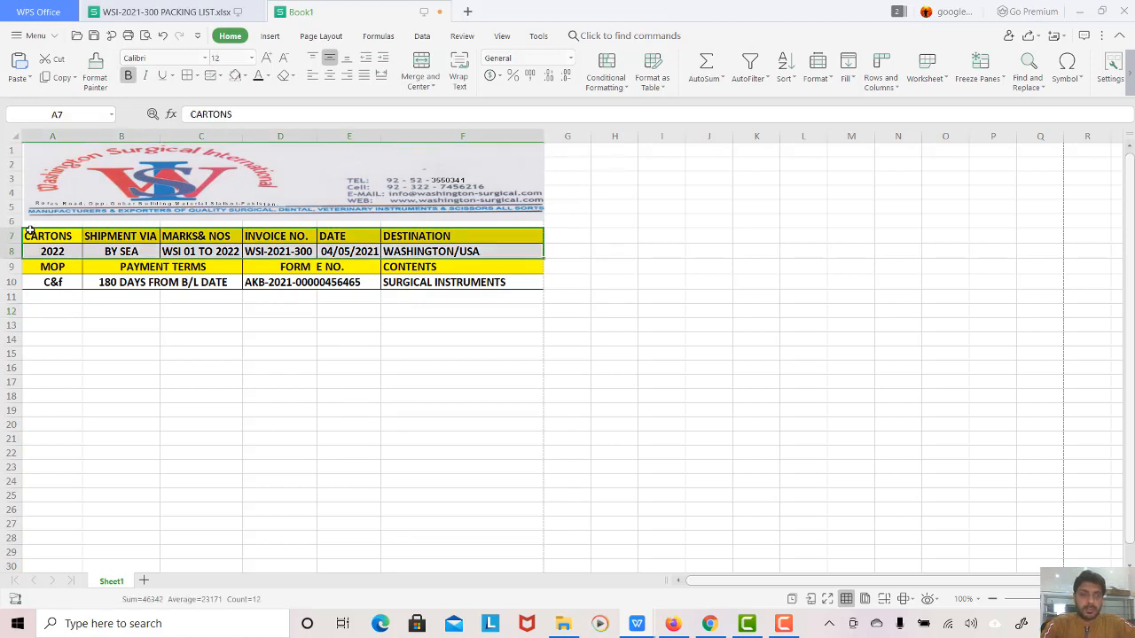
{"action": "key", "text": "shift+Down"}
{"action": "key", "text": "shift+Down"}
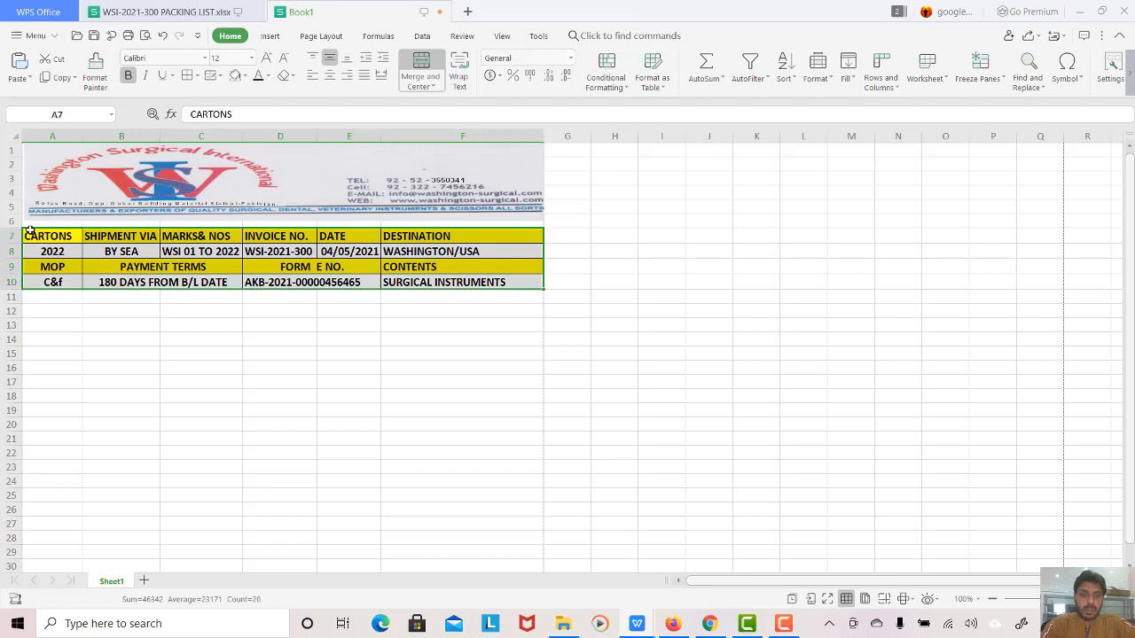
{"action": "left_click", "coordinate": [331, 77]}
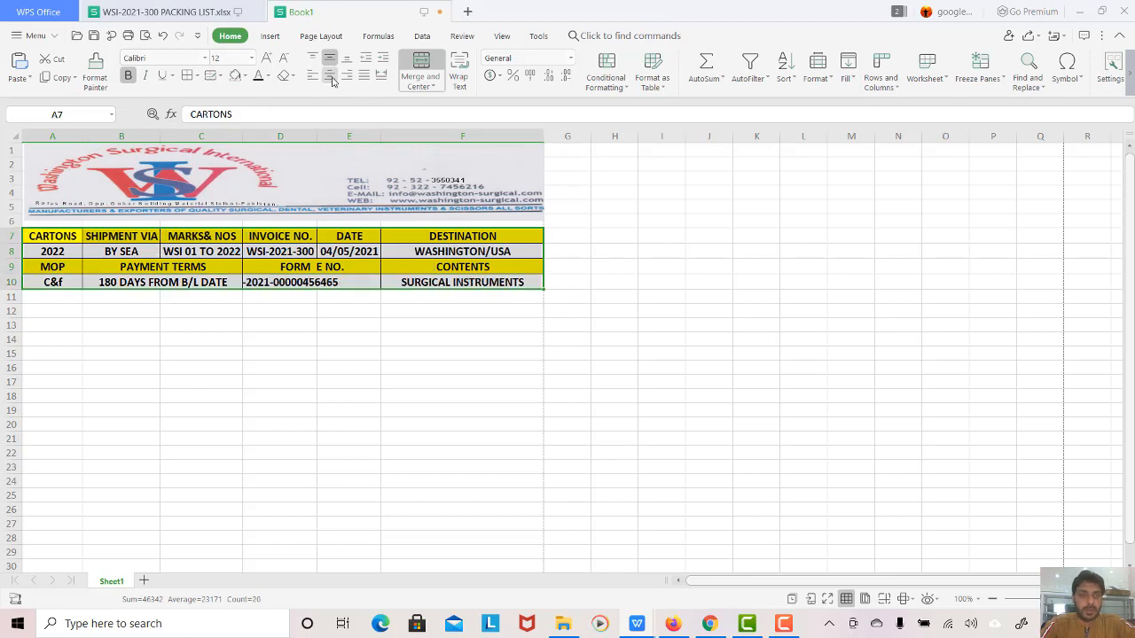
{"action": "left_click", "coordinate": [367, 311]}
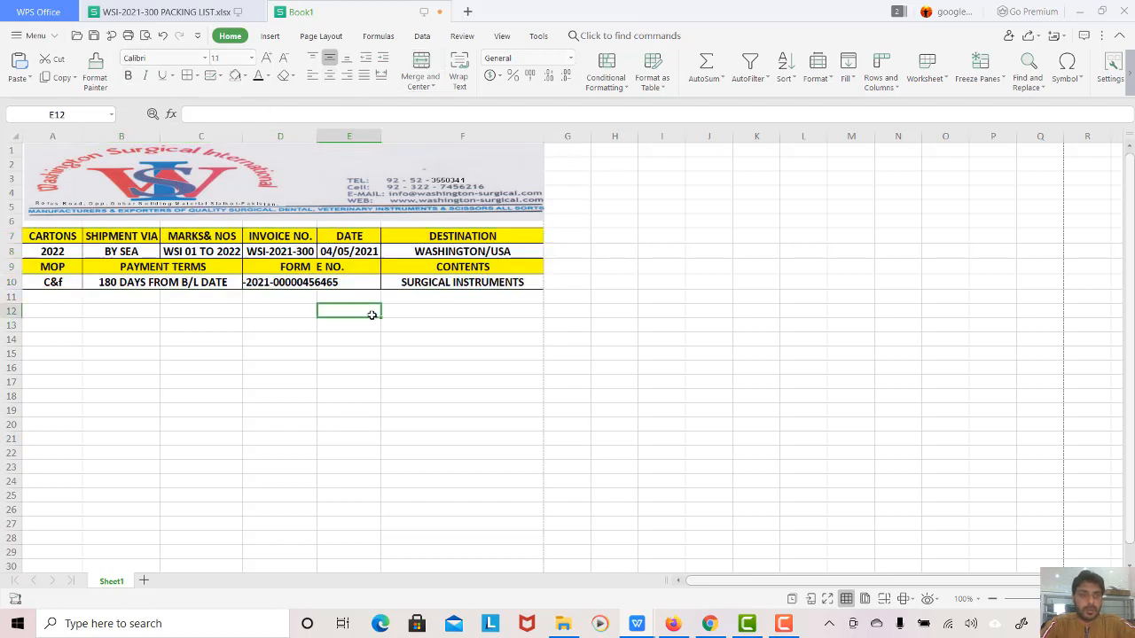
Step: Left-align the Form E number in cell D10
{"action": "left_click", "coordinate": [311, 272]}
{"action": "left_click", "coordinate": [311, 286]}
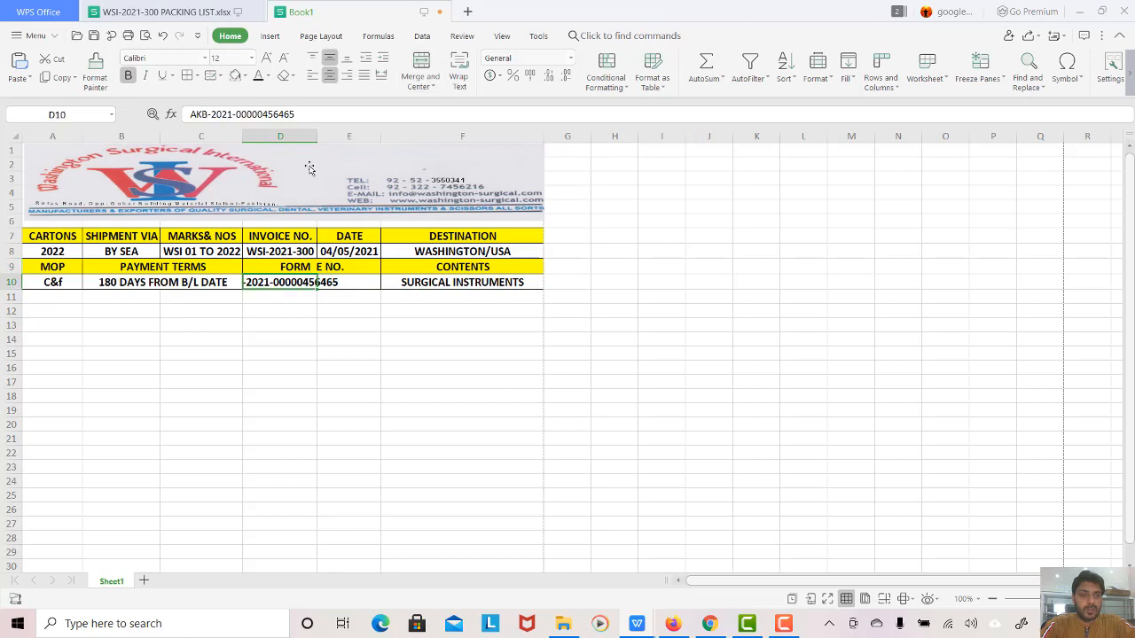
{"action": "left_click", "coordinate": [312, 76]}
{"action": "left_click", "coordinate": [367, 358]}
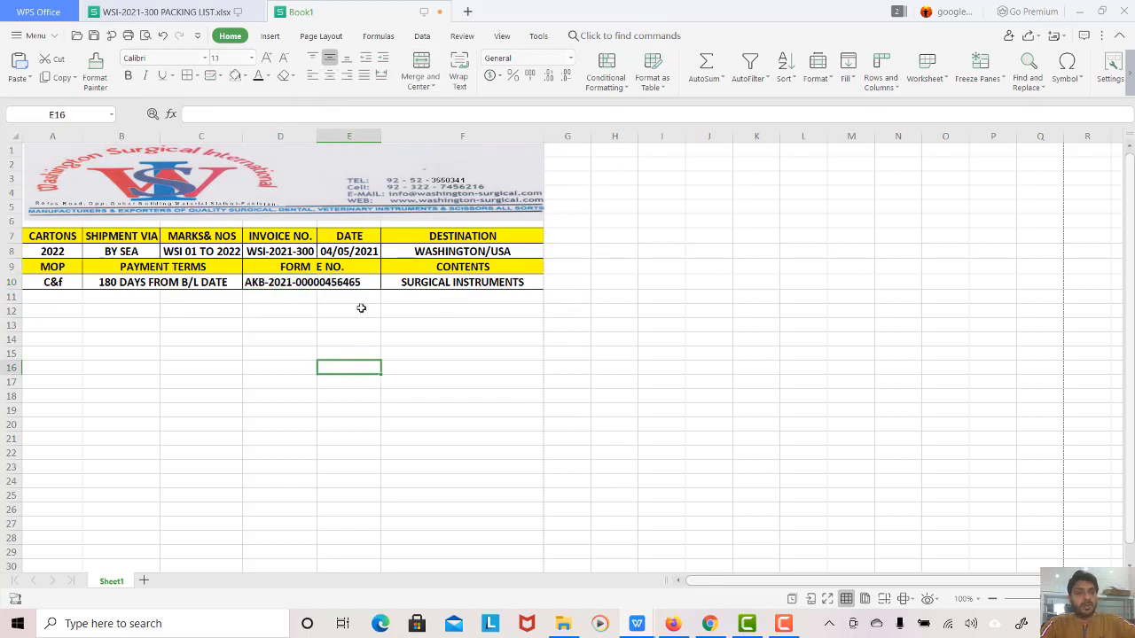
Step: Stretch the letterhead picture slightly downward to close the gap above the heading row 7
{"action": "left_click", "coordinate": [314, 218]}
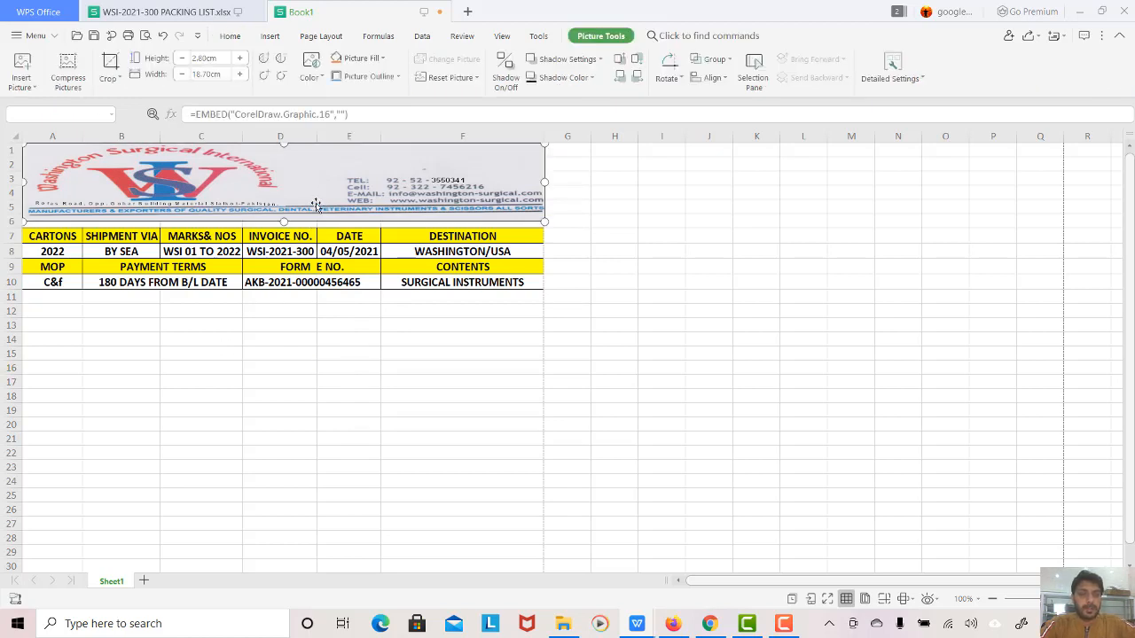
{"action": "left_click_drag", "start_coordinate": [282, 219], "coordinate": [284, 224]}
{"action": "left_click", "coordinate": [278, 310]}
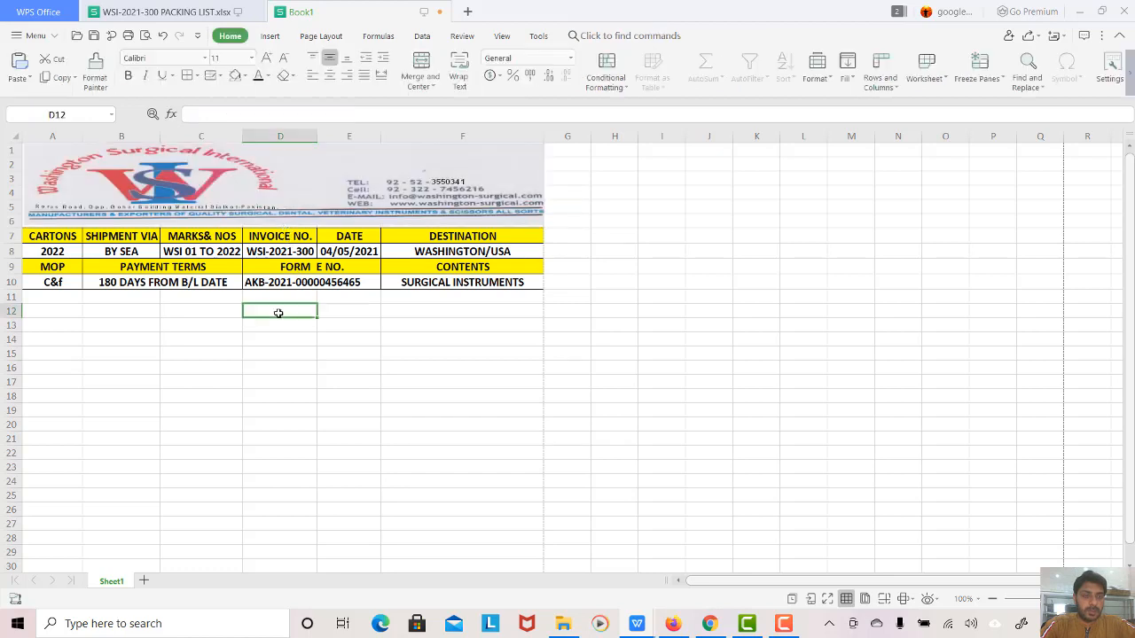
{"action": "left_click", "coordinate": [170, 336]}
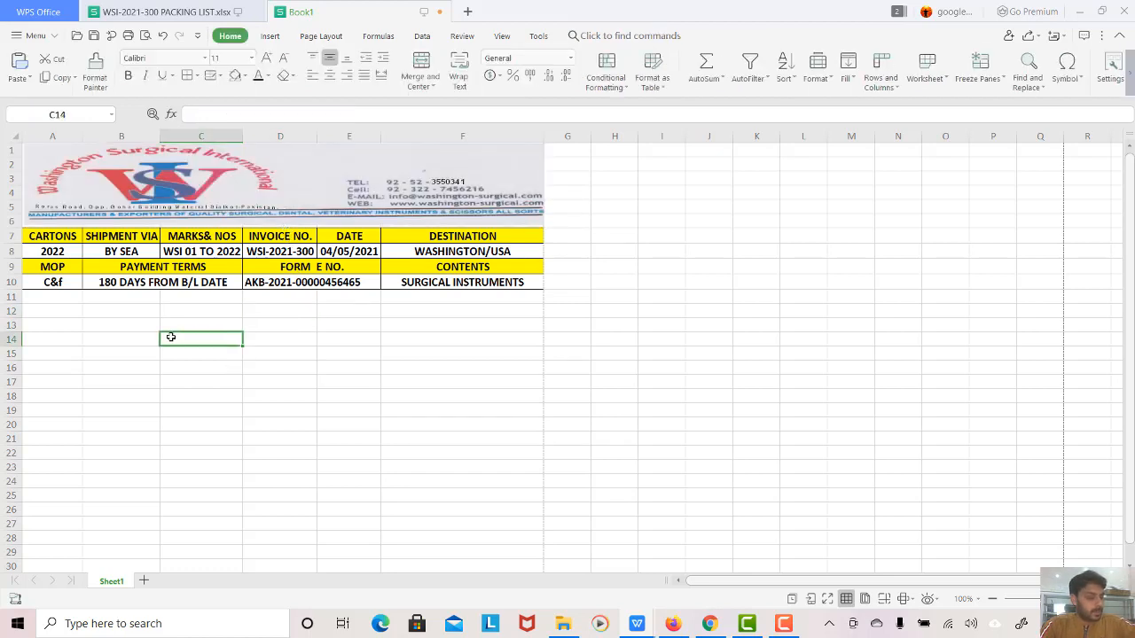
Step: Enter the heading CONSIGNED TO in cell A11 below the shipment details block
{"action": "left_click", "coordinate": [59, 301]}
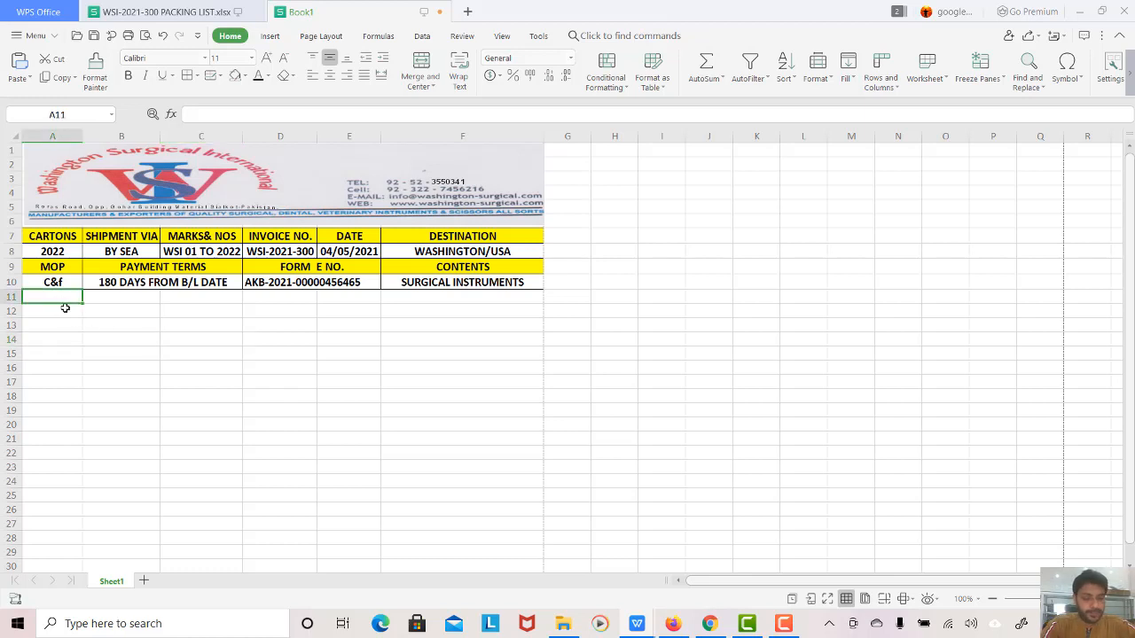
{"action": "type", "text": "CONS"}
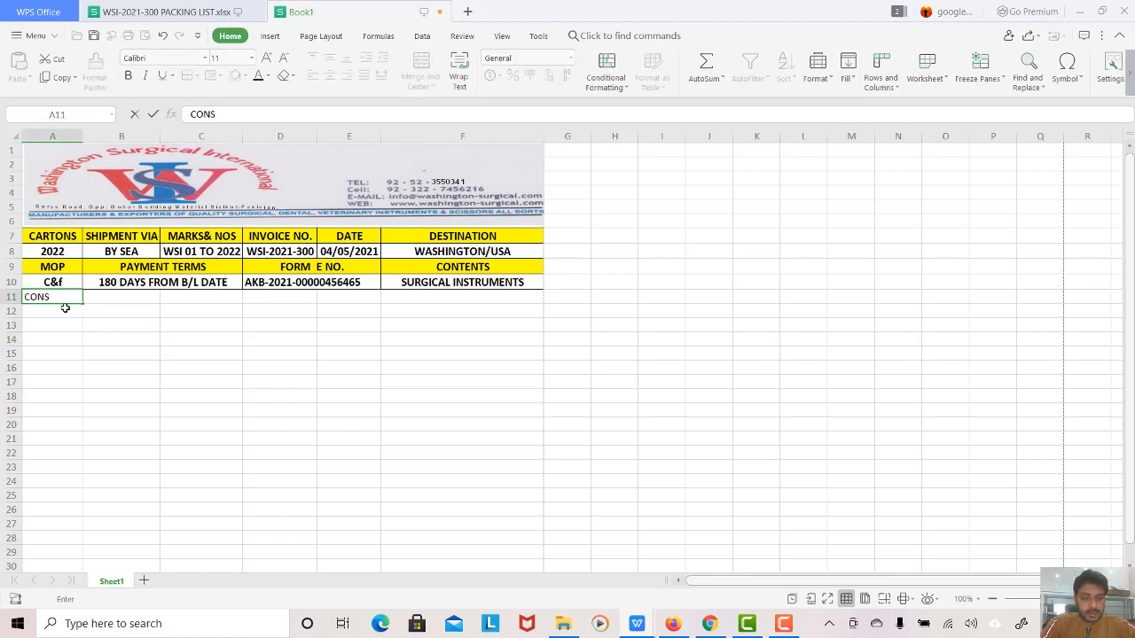
{"action": "type", "text": "IGNED TO"}
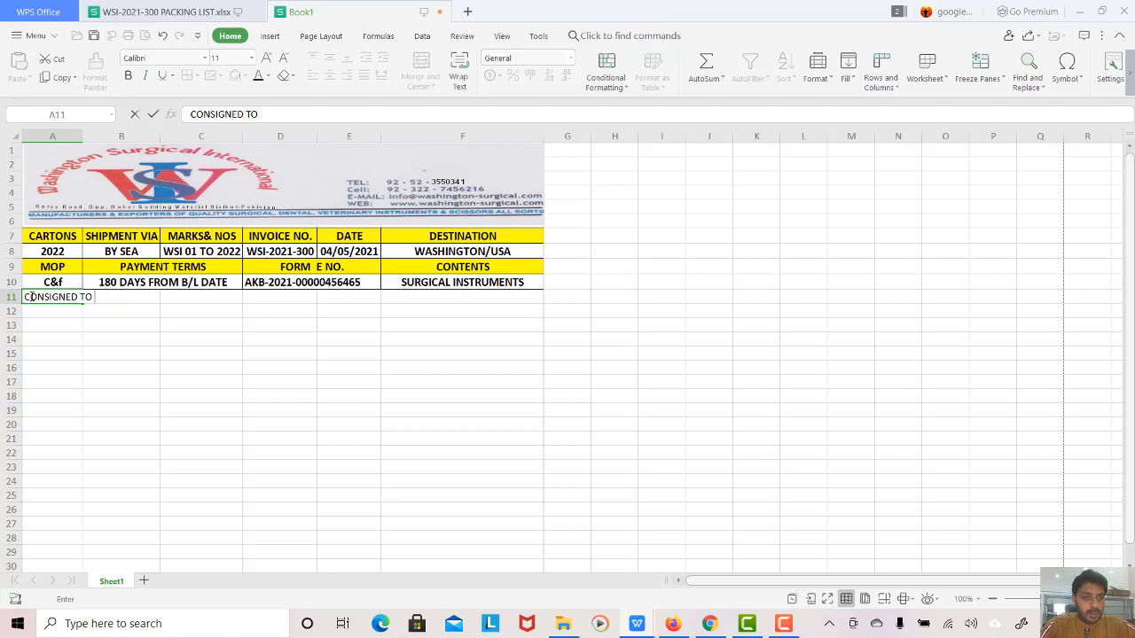
{"action": "key", "text": "shift+Right"}
{"action": "key", "text": "shift+Right"}
{"action": "key", "text": "shift+Right"}
{"action": "key", "text": "shift+Right"}
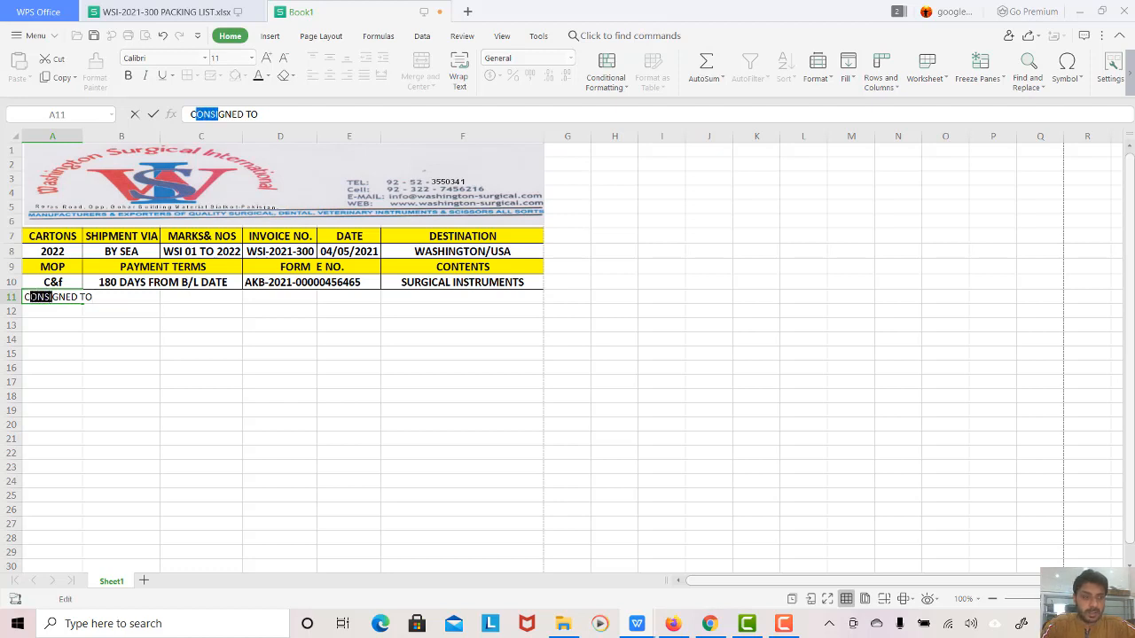
{"action": "left_click", "coordinate": [51, 354]}
Step: Merge and centre the CONSIGNED TO heading across A11:F11
{"action": "left_click", "coordinate": [36, 298]}
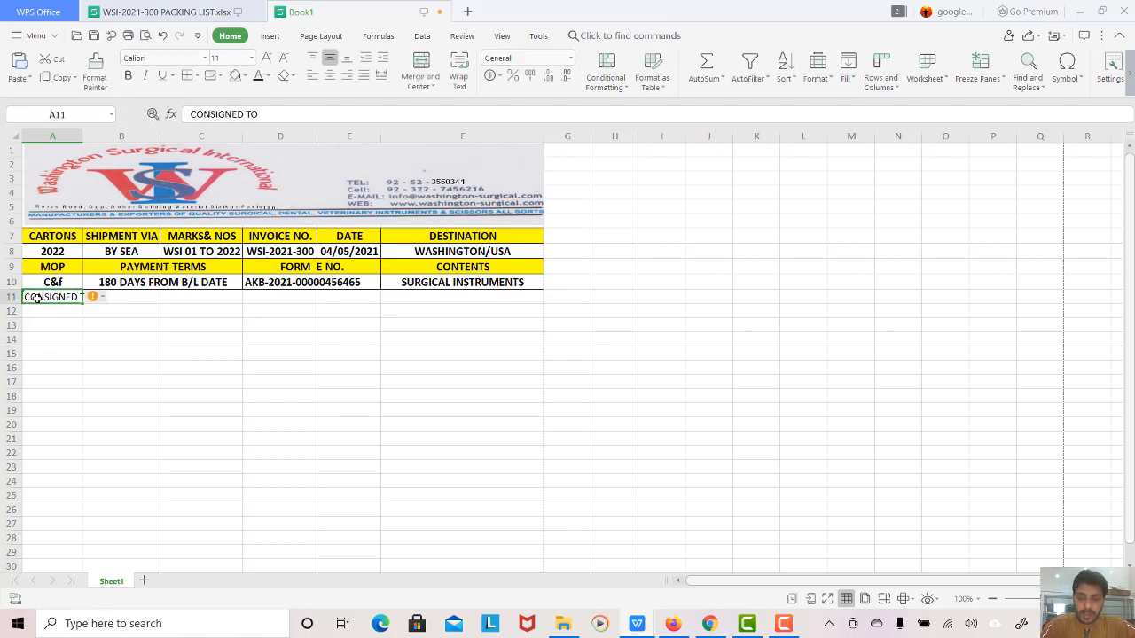
{"action": "key", "text": "shift+Right"}
{"action": "key", "text": "shift+Right"}
{"action": "key", "text": "shift+Right"}
{"action": "key", "text": "shift+Right"}
{"action": "key", "text": "shift+Right"}
{"action": "key", "text": "shift+Right"}
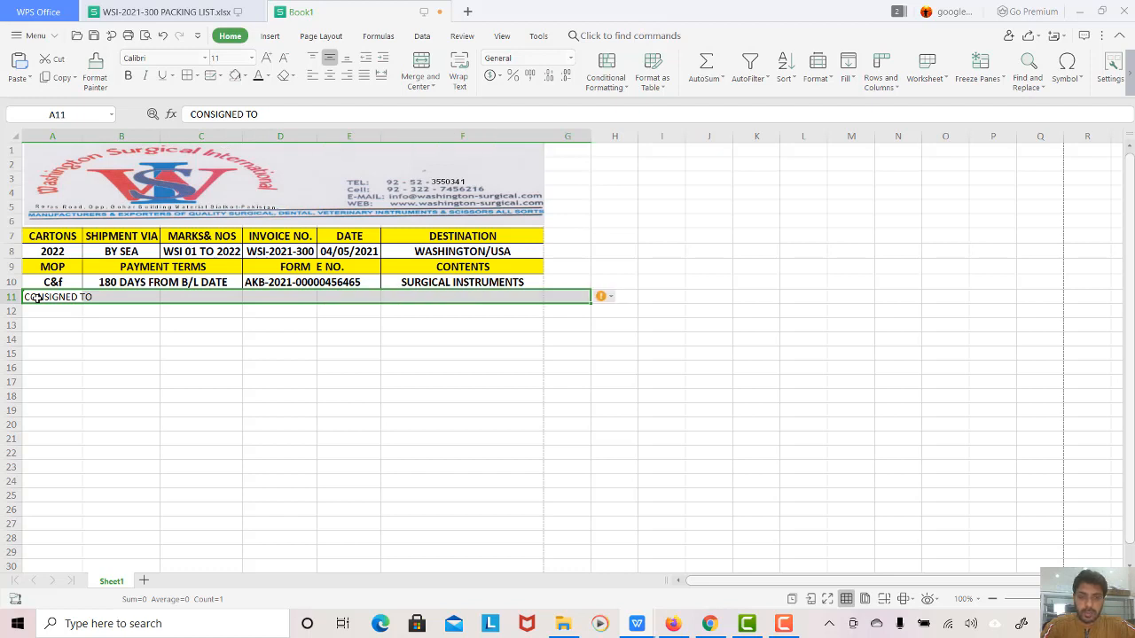
{"action": "key", "text": "shift+Left"}
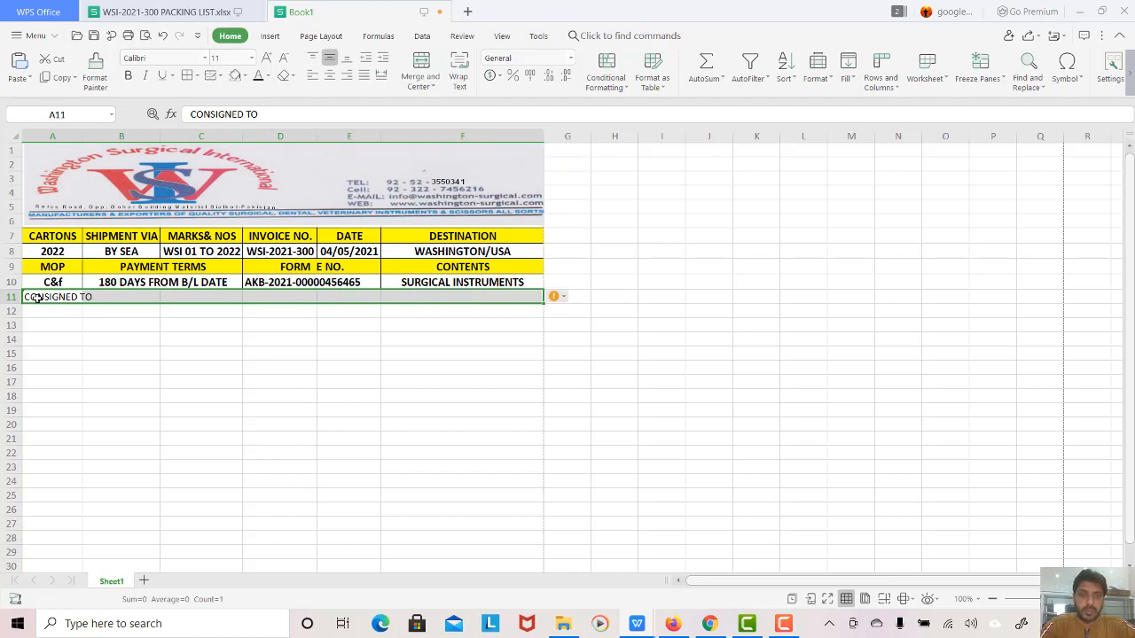
{"action": "left_click", "coordinate": [421, 61]}
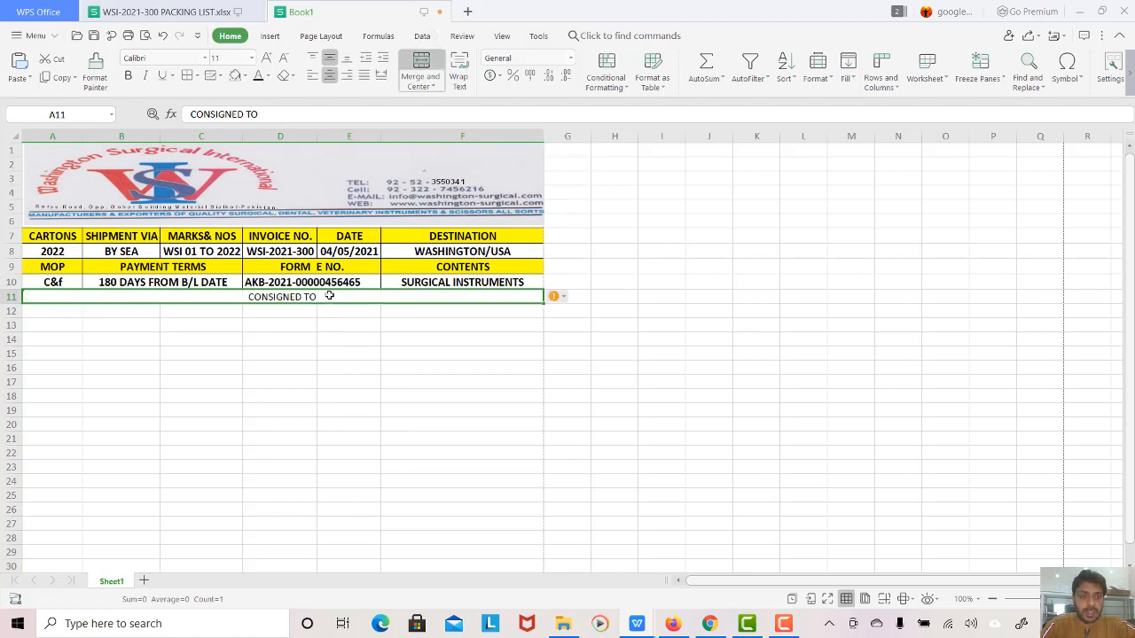
Step: Extend the consignee heading in row 11 to read CONSIGNED TO: SURGICAL DESIGN INC. BALTIMORE USA
{"action": "left_click", "coordinate": [265, 114]}
{"action": "type", "text": ":"}
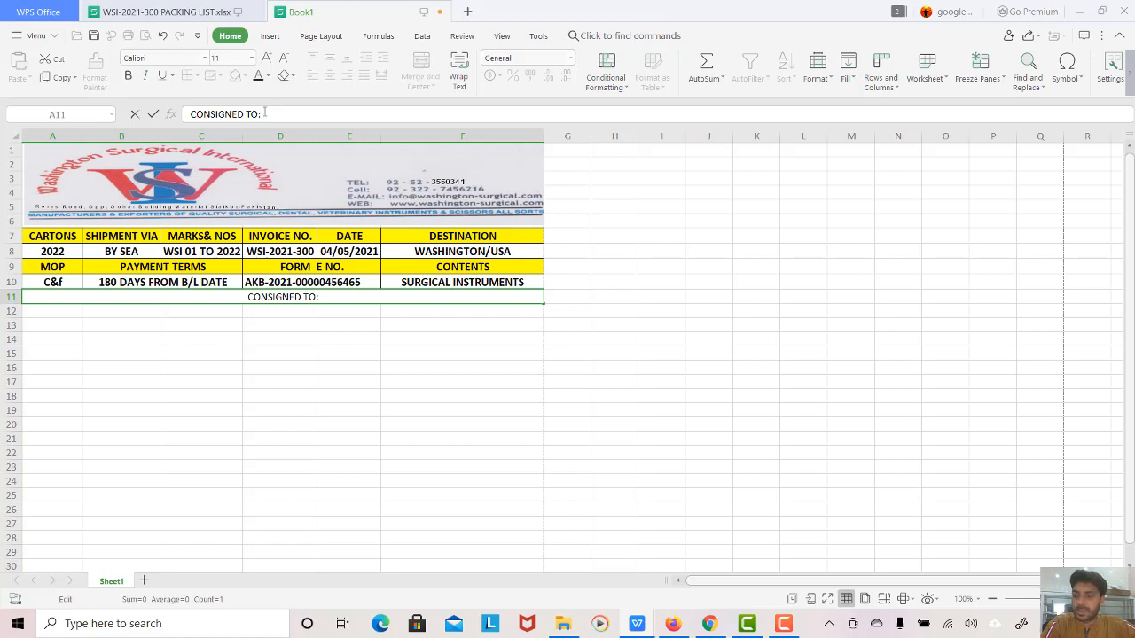
{"action": "type", "text": " SUR"}
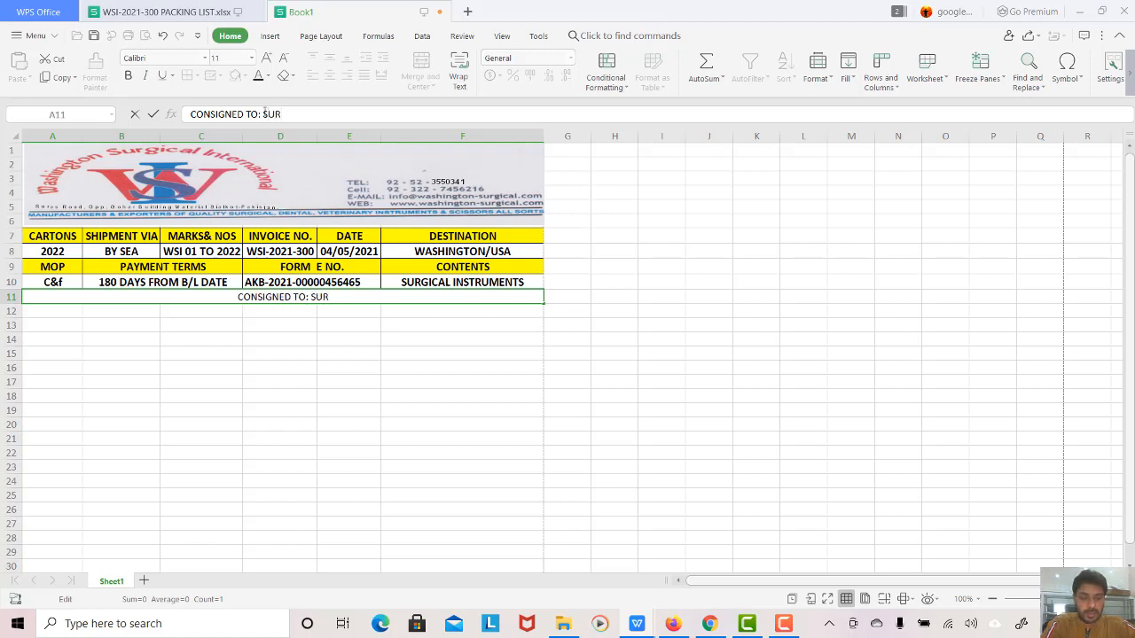
{"action": "type", "text": "GICAL"}
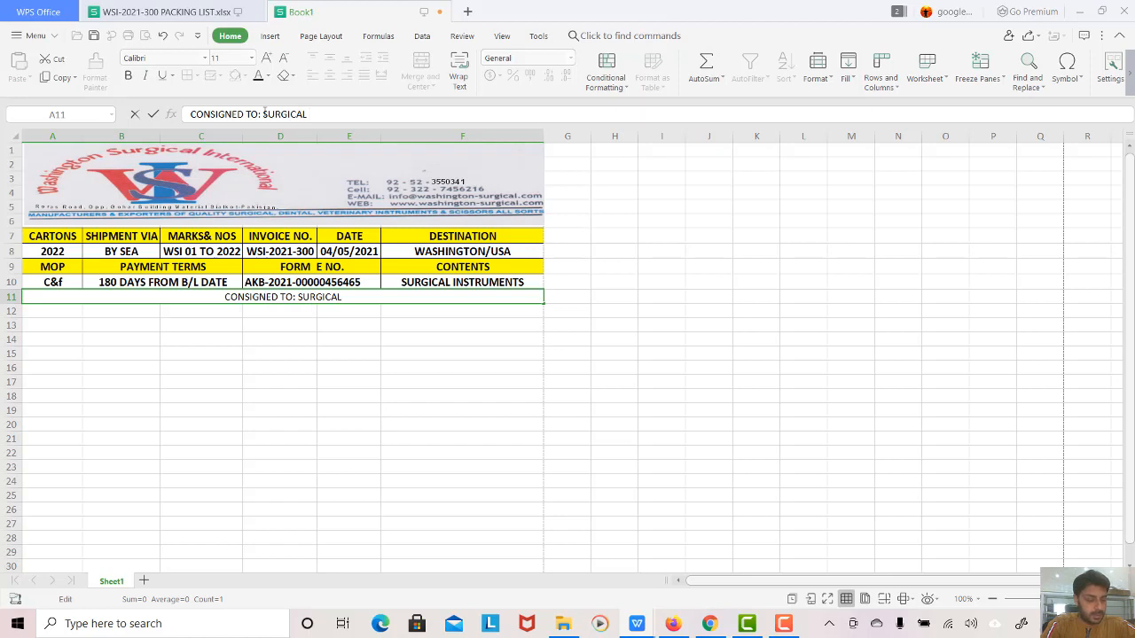
{"action": "type", "text": " DESI"}
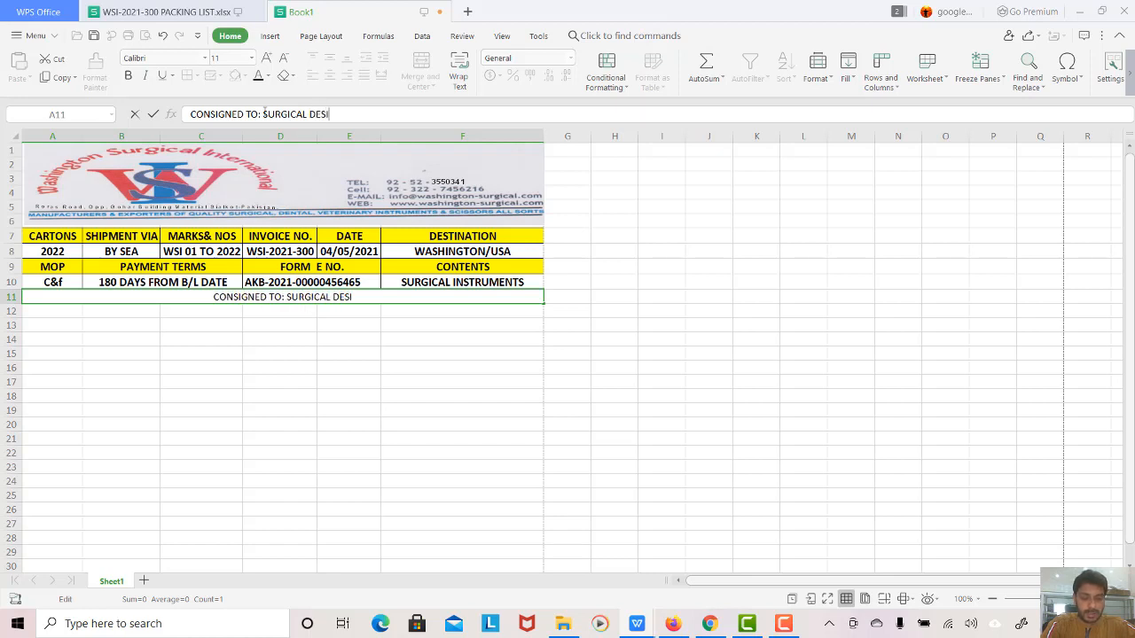
{"action": "type", "text": "GN"}
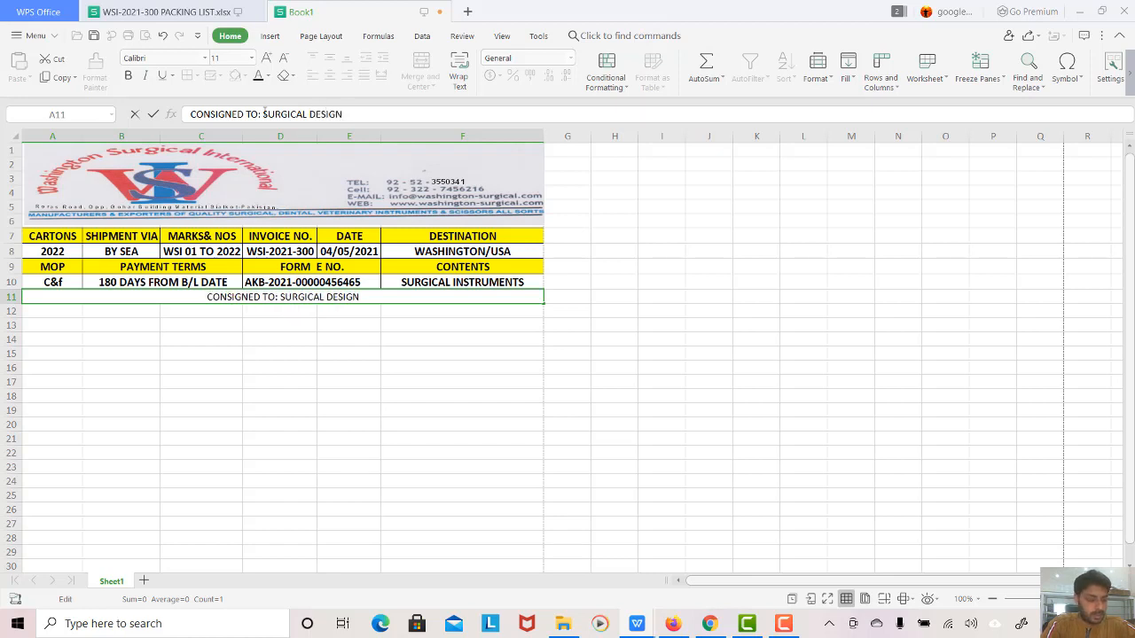
{"action": "type", "text": " INC"}
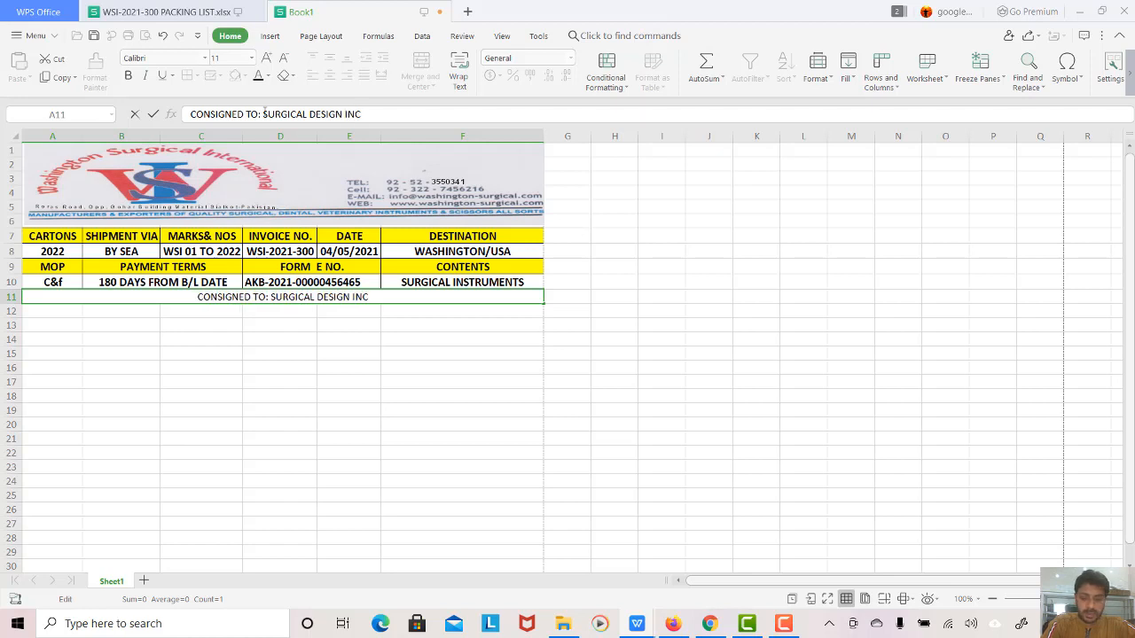
{"action": "type", "text": ". BALTIM"}
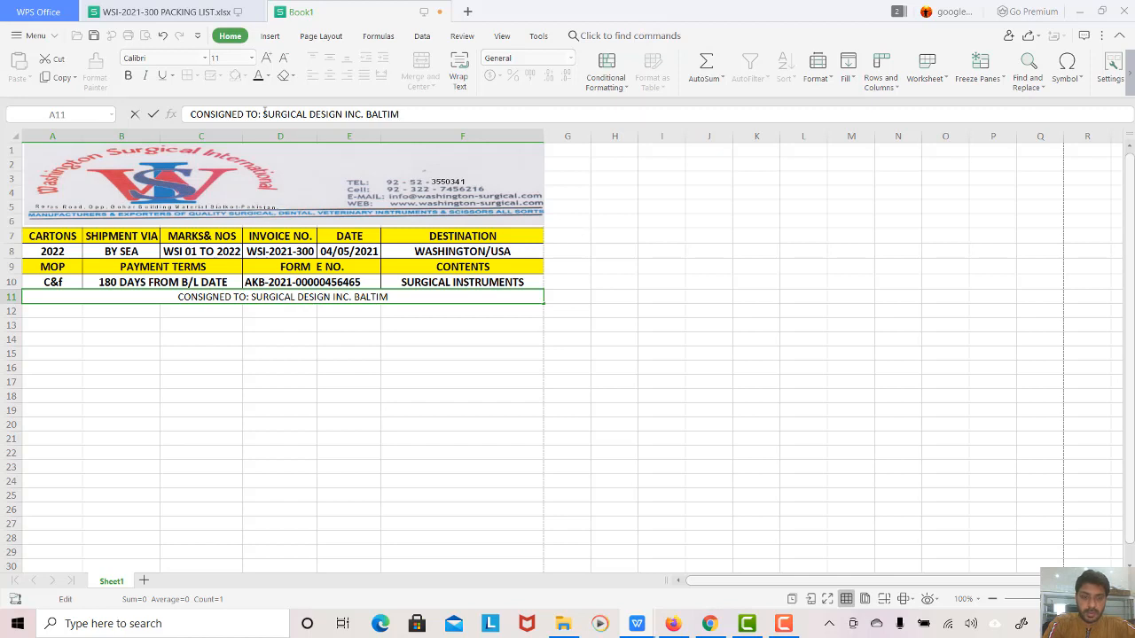
{"action": "type", "text": "ORE"}
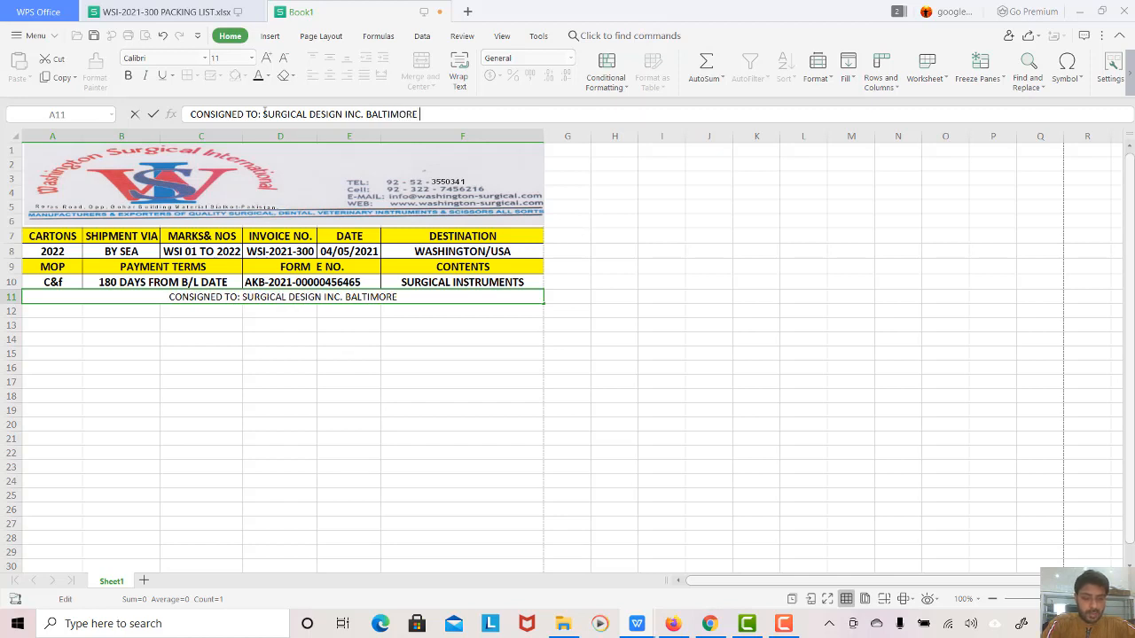
{"action": "type", "text": " USA"}
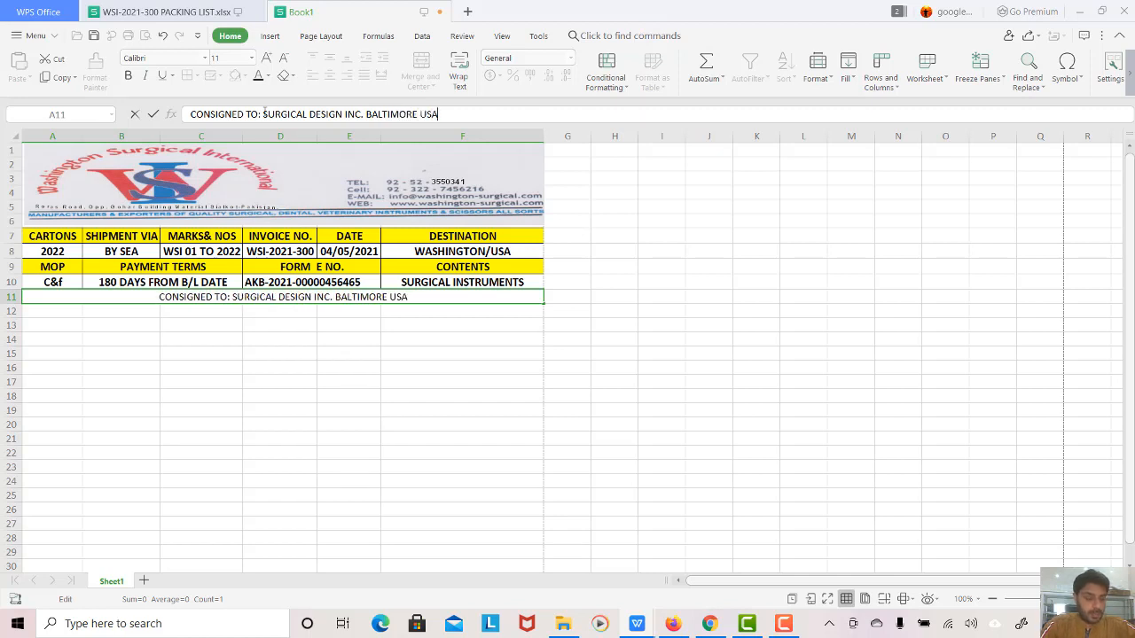
{"action": "left_click", "coordinate": [412, 370]}
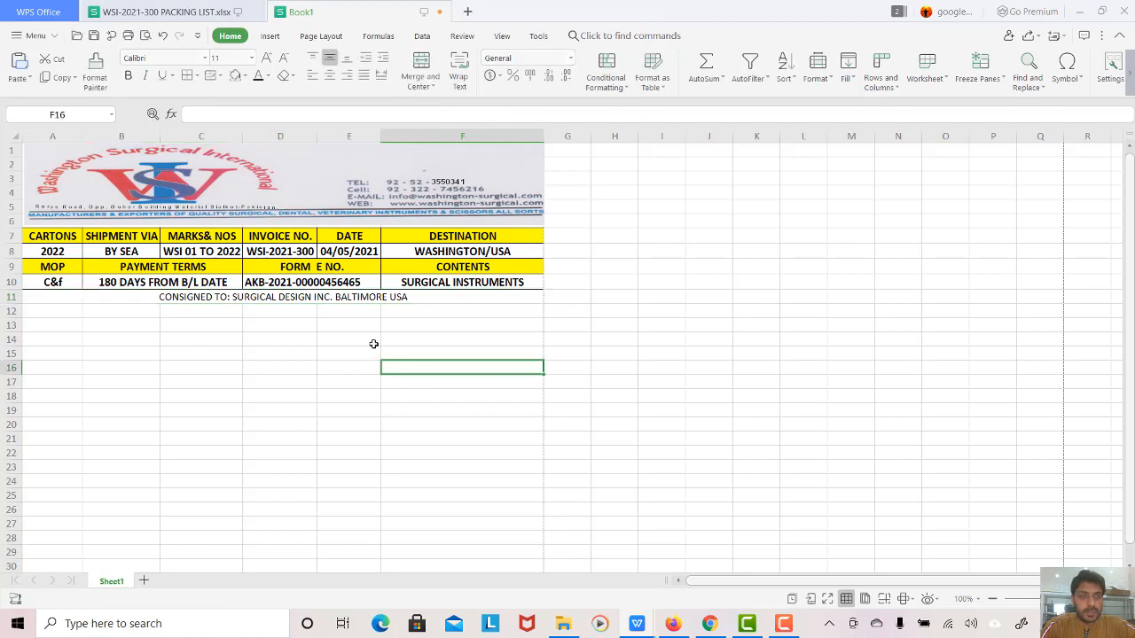
Step: Left-align the consignee line in row 11, enlarge its font by one size and make it bold
{"action": "left_click", "coordinate": [322, 298]}
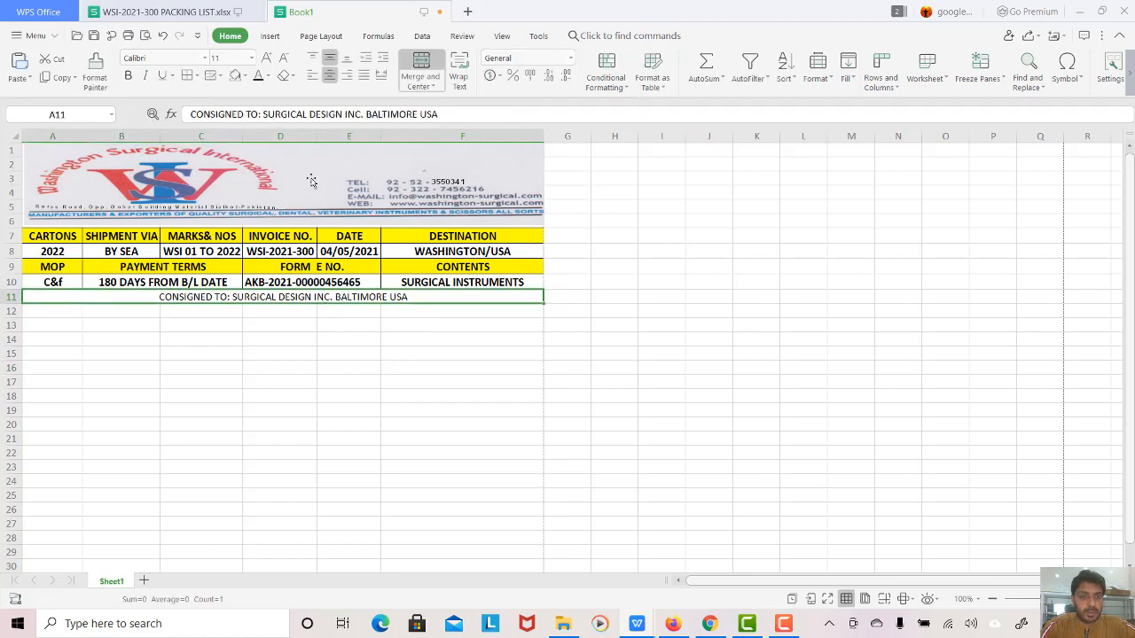
{"action": "left_click", "coordinate": [313, 75]}
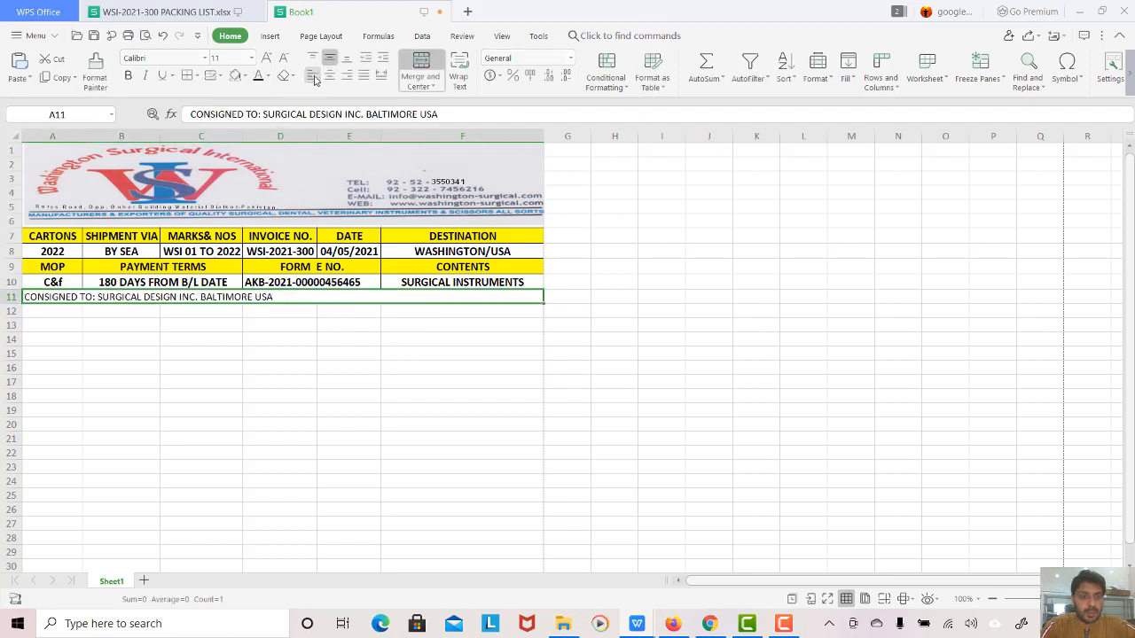
{"action": "left_click", "coordinate": [266, 58]}
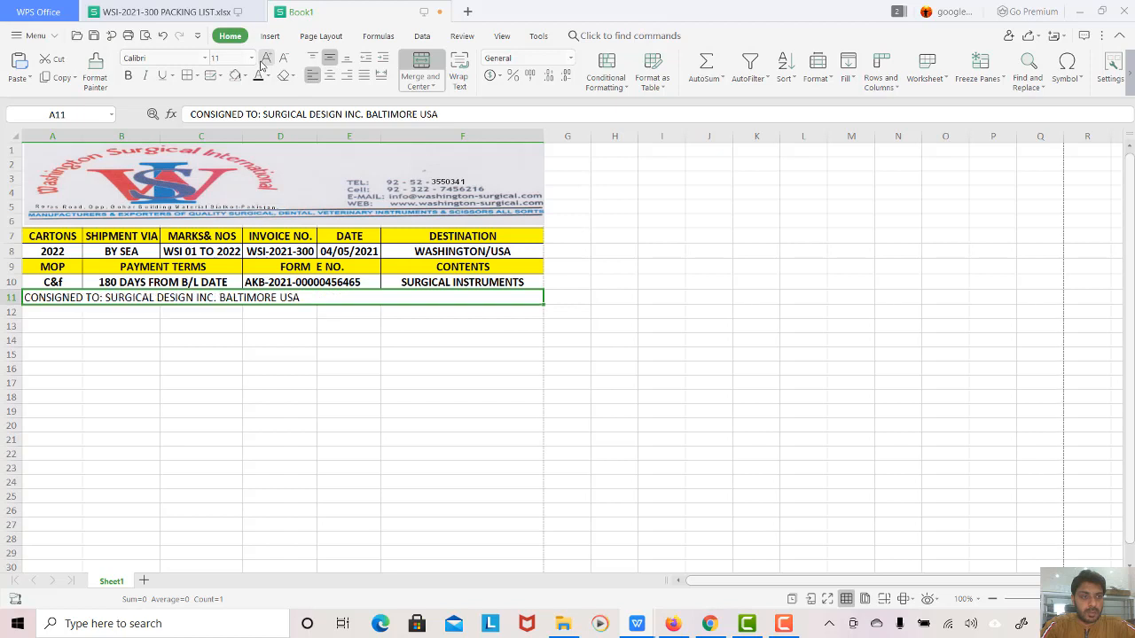
{"action": "left_click", "coordinate": [129, 76]}
{"action": "left_click", "coordinate": [314, 340]}
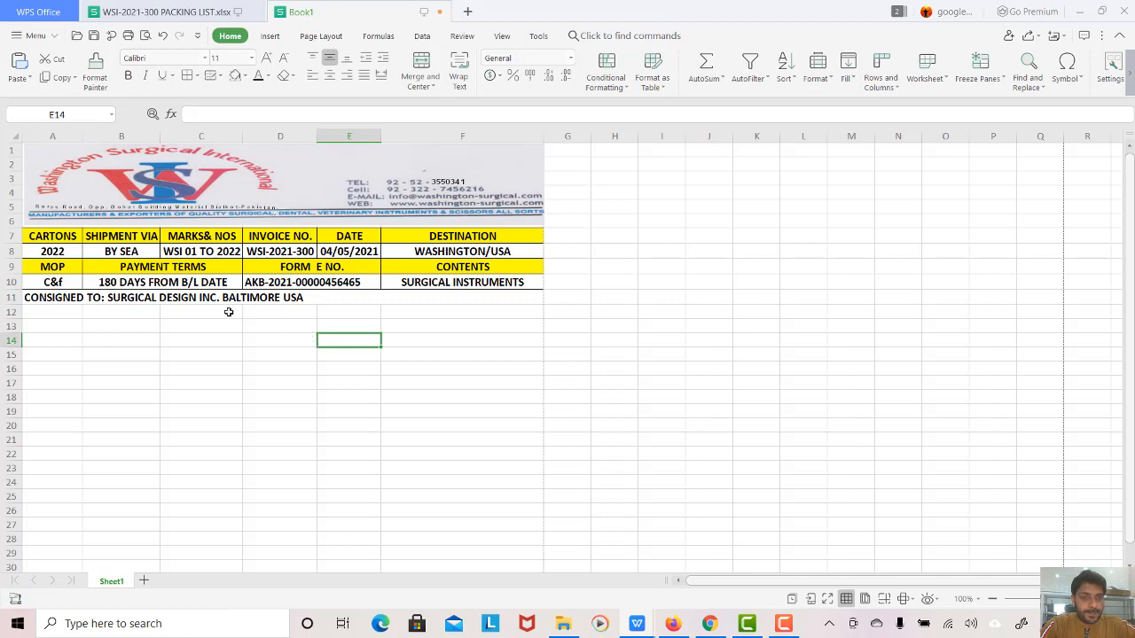
Step: Add a border line to the merged "CONSIGNED TO" row in row 11
{"action": "left_click", "coordinate": [75, 293]}
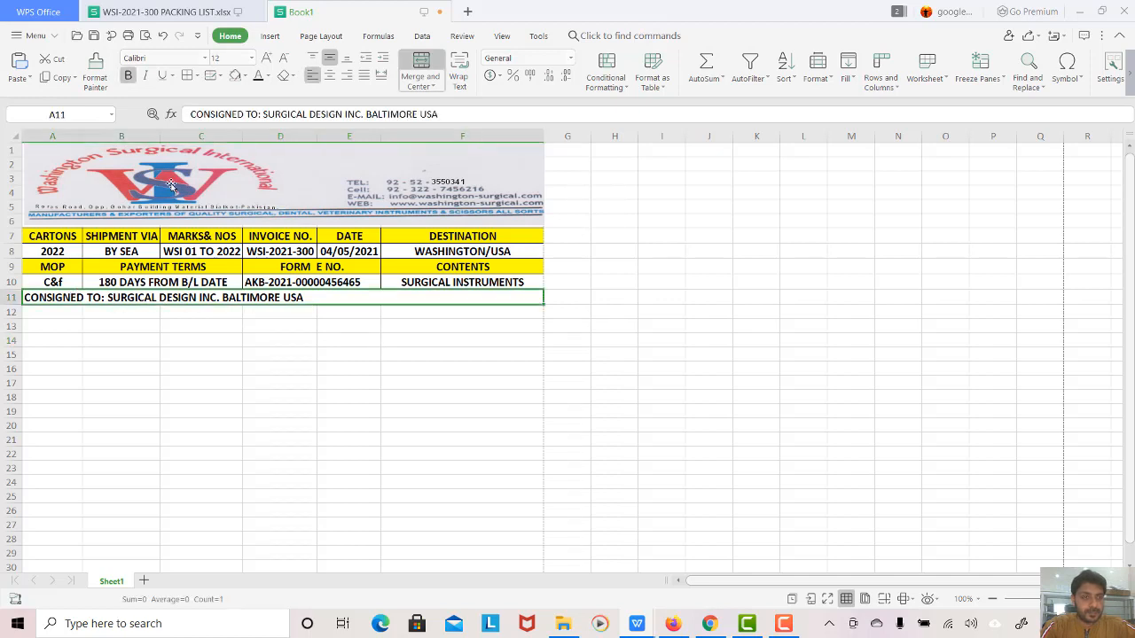
{"action": "left_click", "coordinate": [210, 78]}
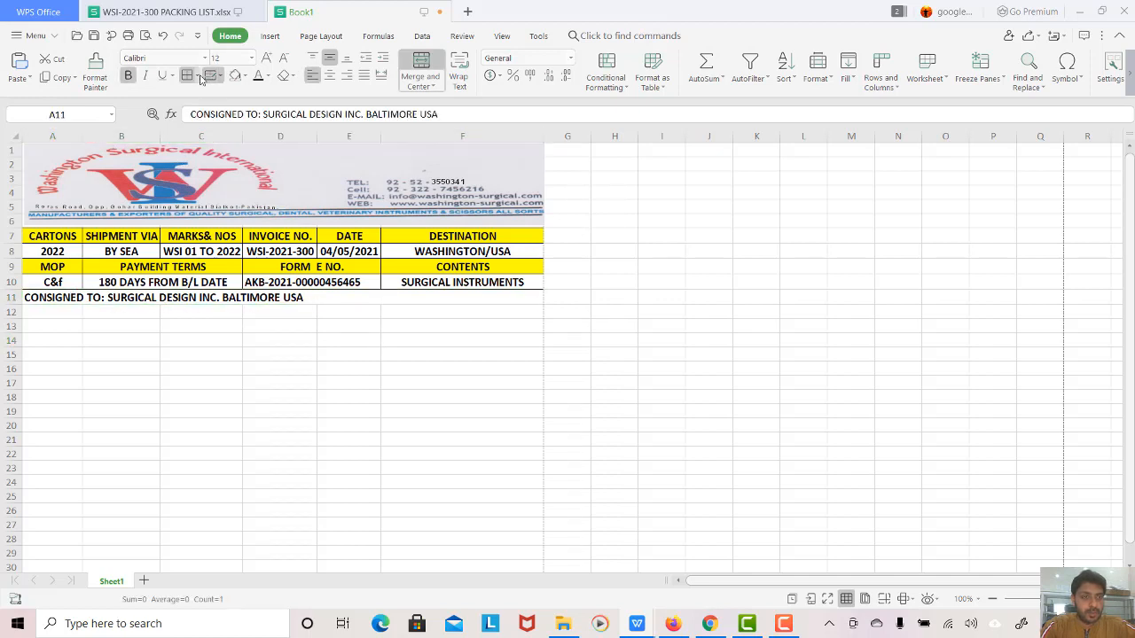
{"action": "left_click", "coordinate": [210, 78]}
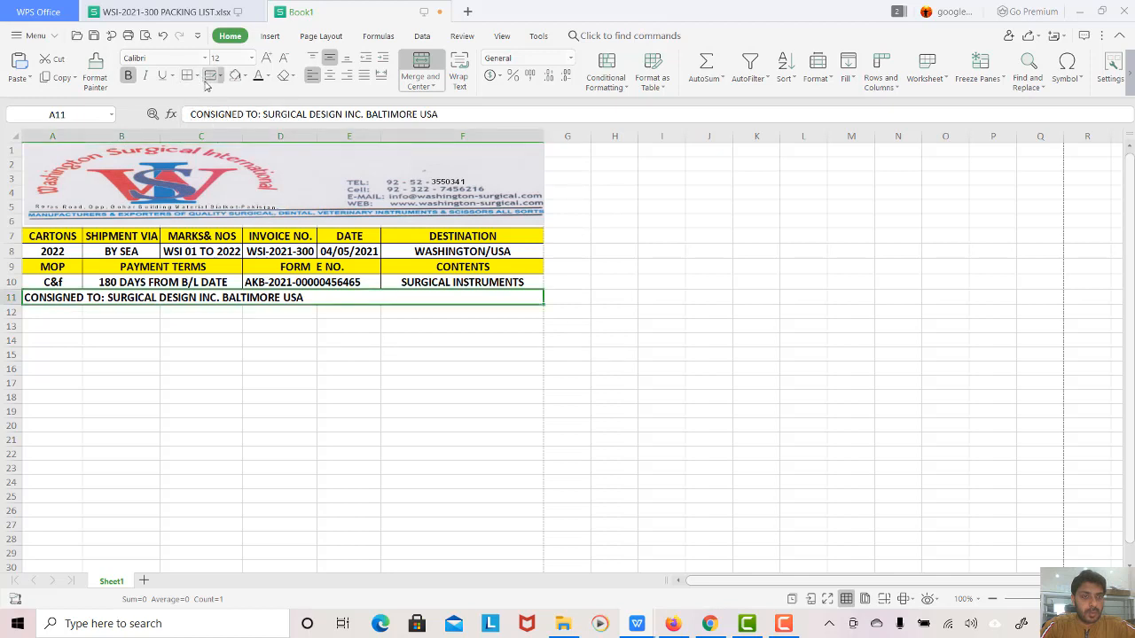
{"action": "left_click", "coordinate": [219, 77]}
{"action": "left_click", "coordinate": [226, 109]}
{"action": "left_click", "coordinate": [154, 364]}
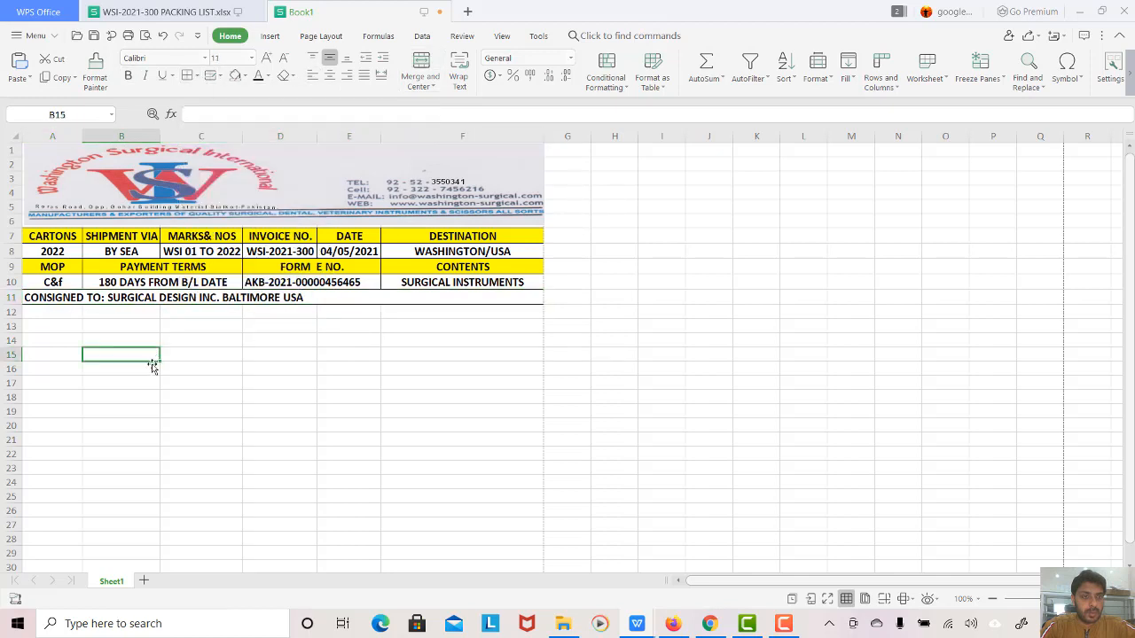
Step: Enter the column heading "QUANTITY/PCS" in cell A12
{"action": "left_click", "coordinate": [63, 315]}
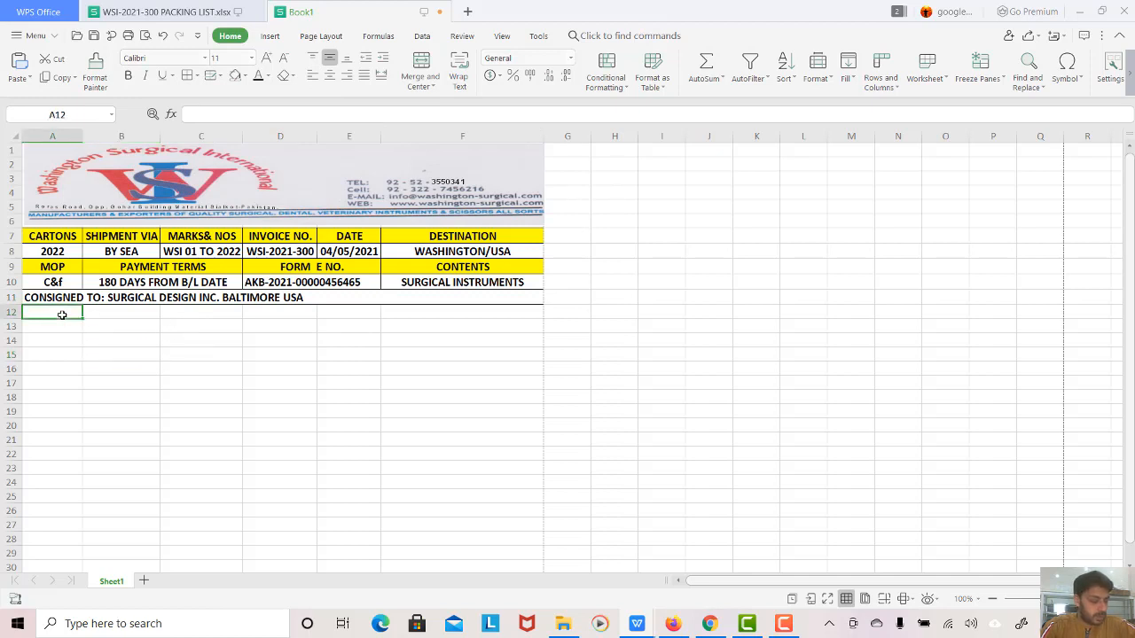
{"action": "type", "text": "Q"}
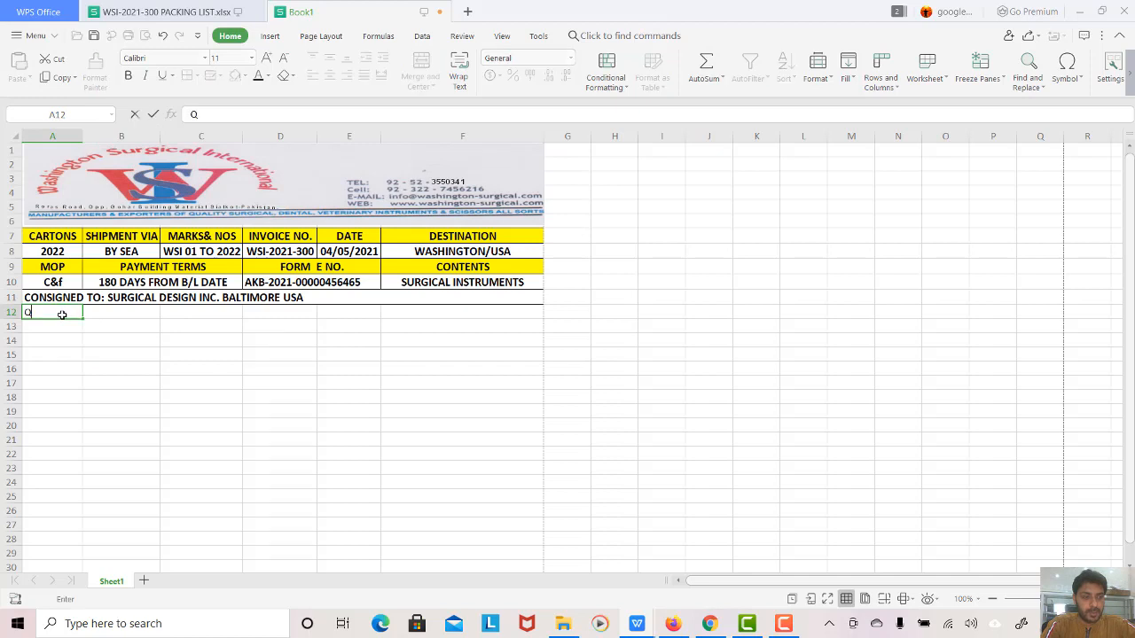
{"action": "type", "text": "UANTI"}
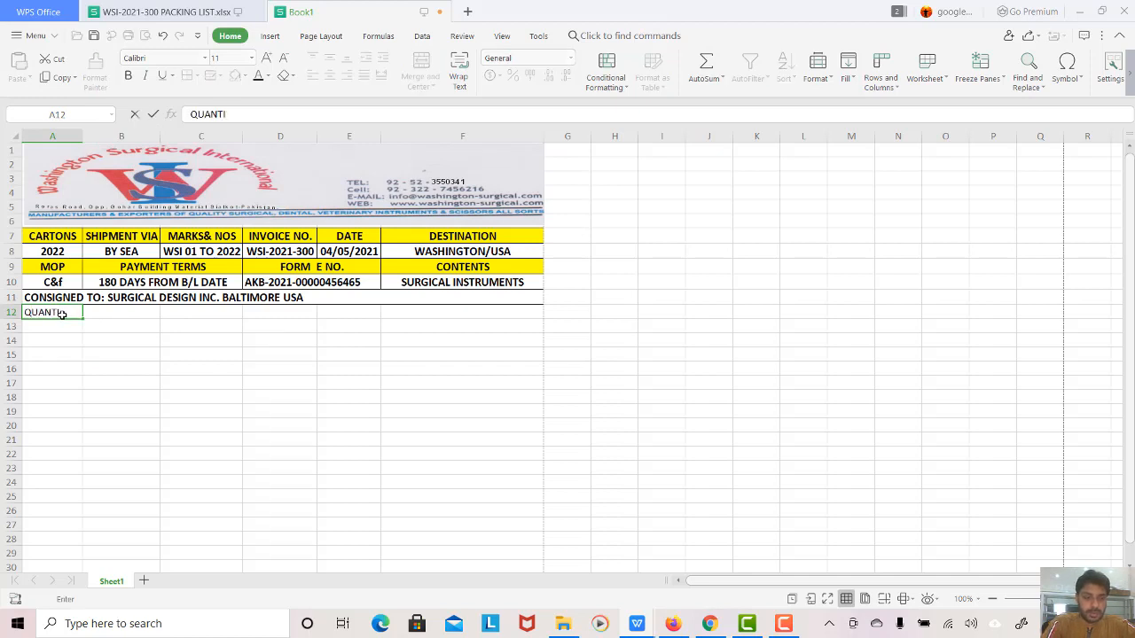
{"action": "type", "text": "TY"}
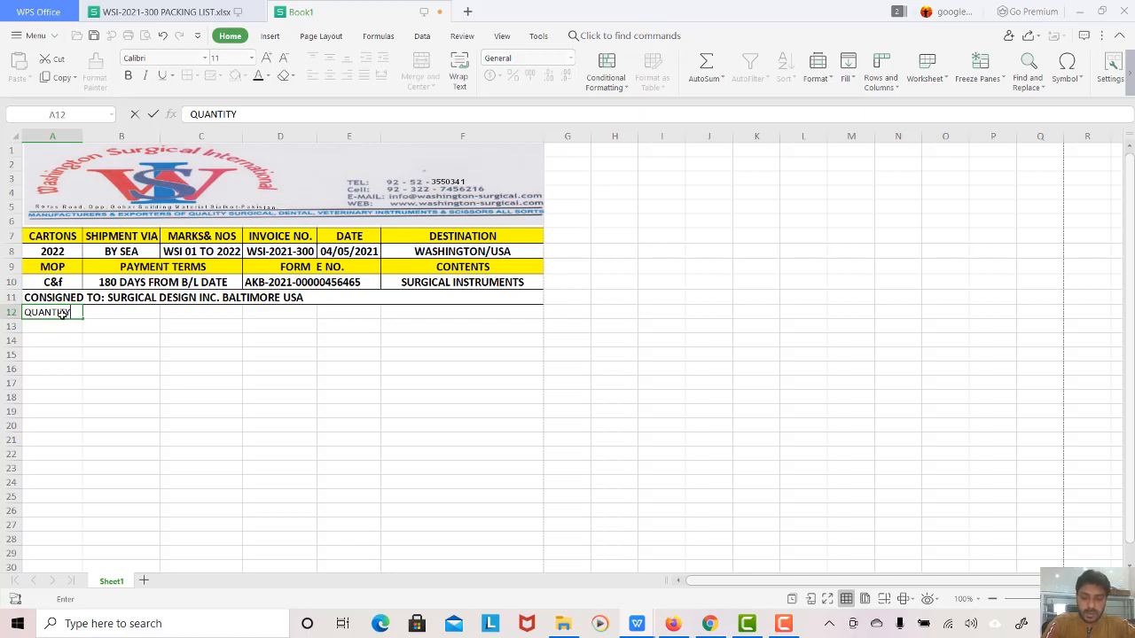
{"action": "type", "text": "TY/PCS"}
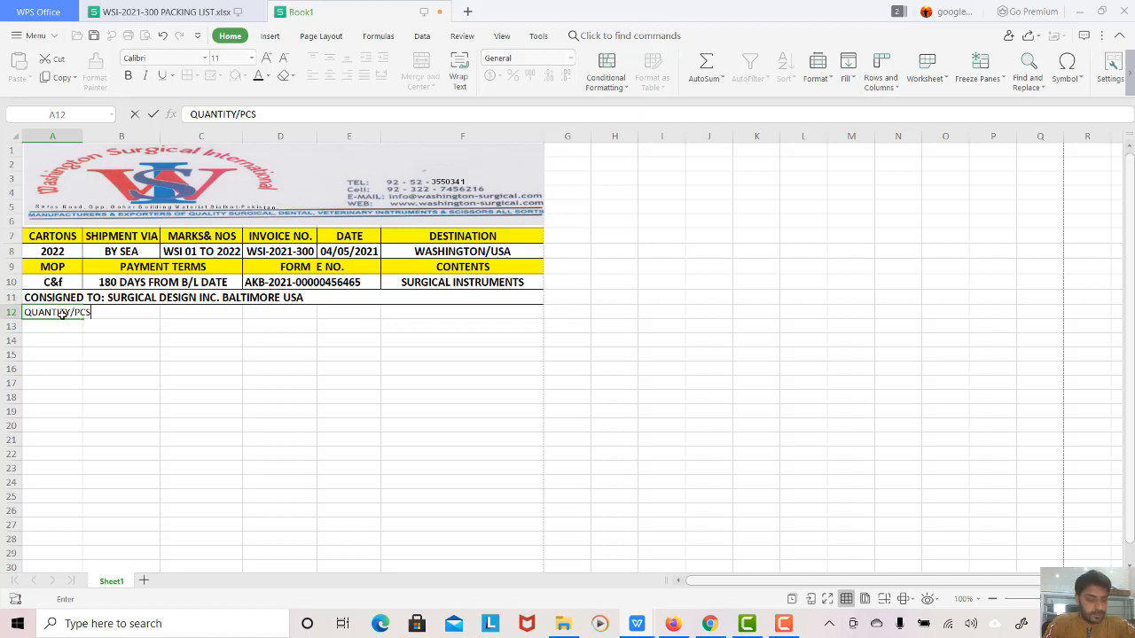
{"action": "key", "text": "Tab"}
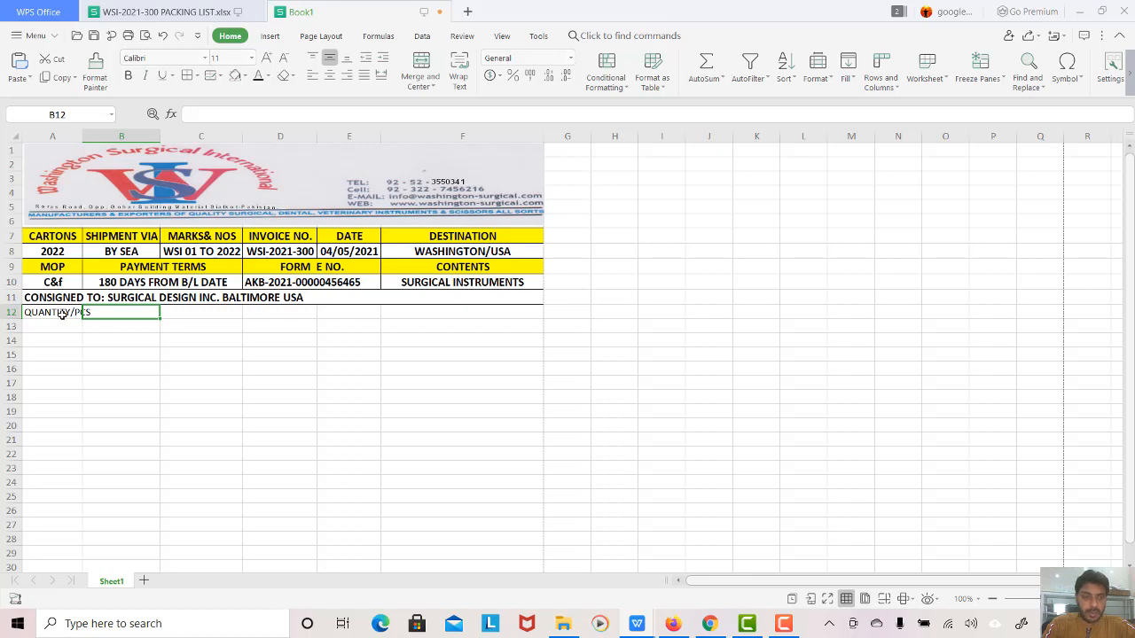
Step: Merge and center cells B12 through D12
{"action": "key", "text": "shift+Right"}
{"action": "key", "text": "shift+Right"}
{"action": "key", "text": "shift+Right"}
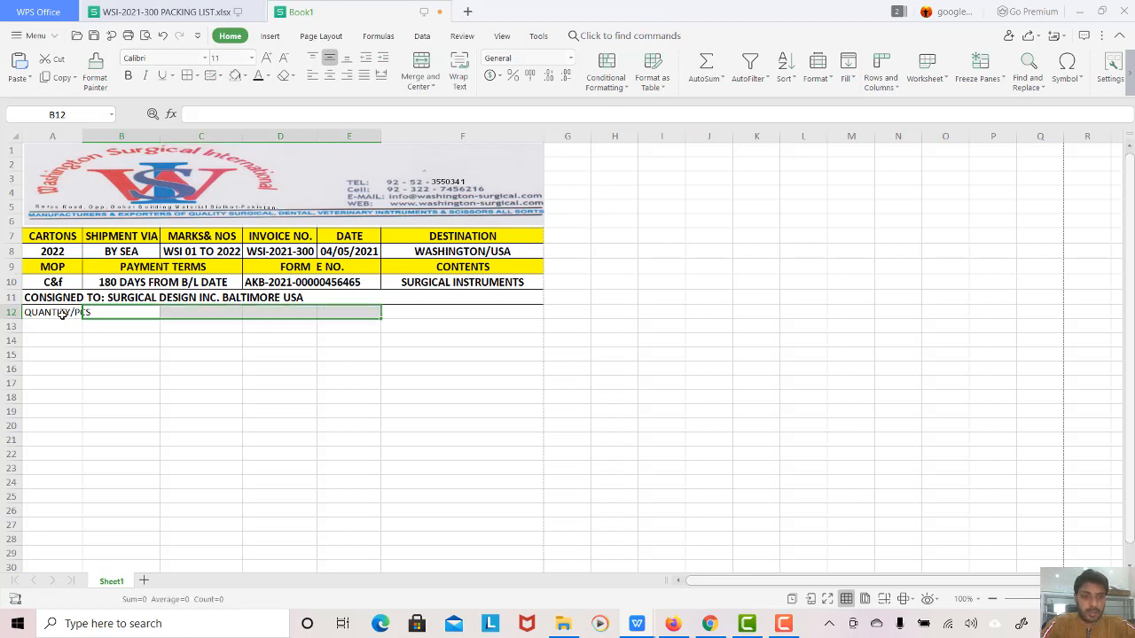
{"action": "key", "text": "shift+Left"}
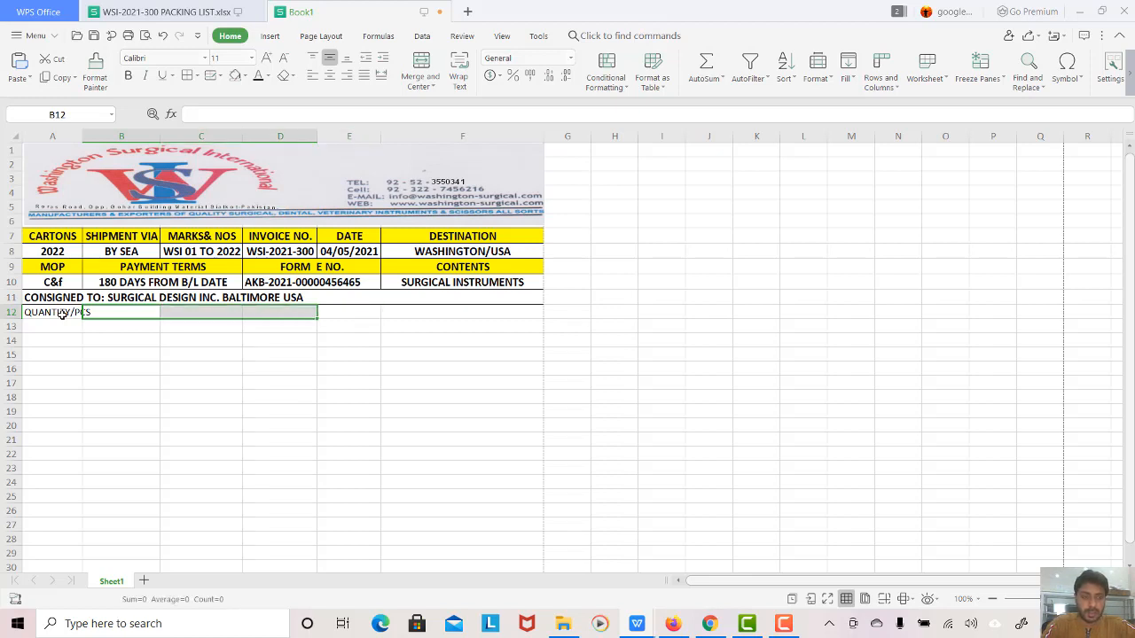
{"action": "left_click", "coordinate": [422, 62]}
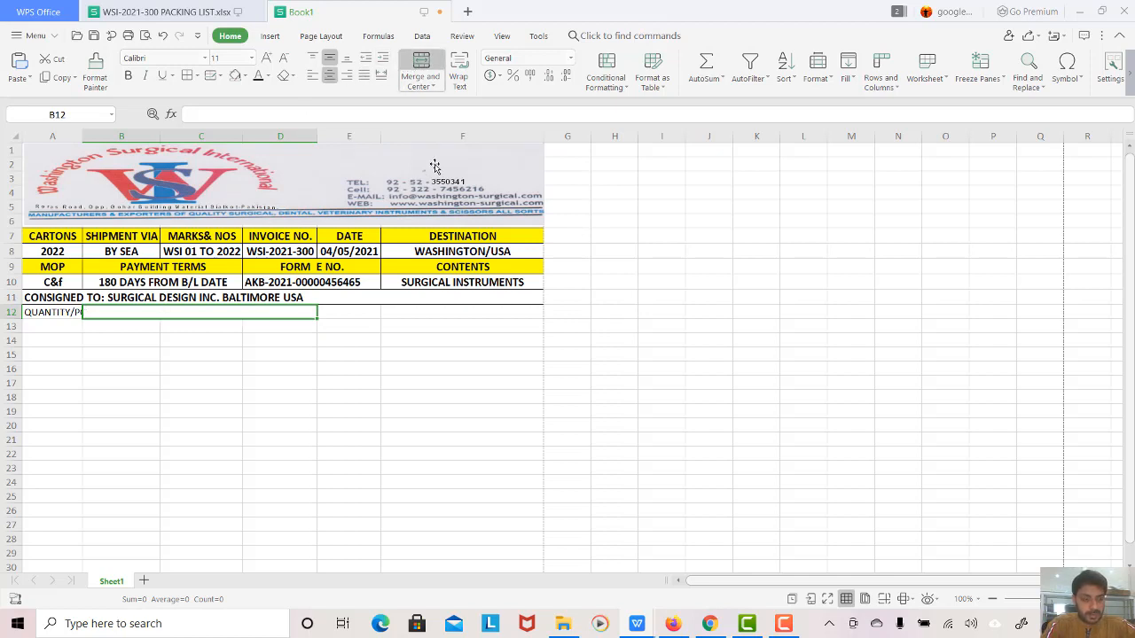
Step: Enter the heading "Description of Goods" in the merged cell beside QUANTITY/PCS
{"action": "type", "text": "Des"}
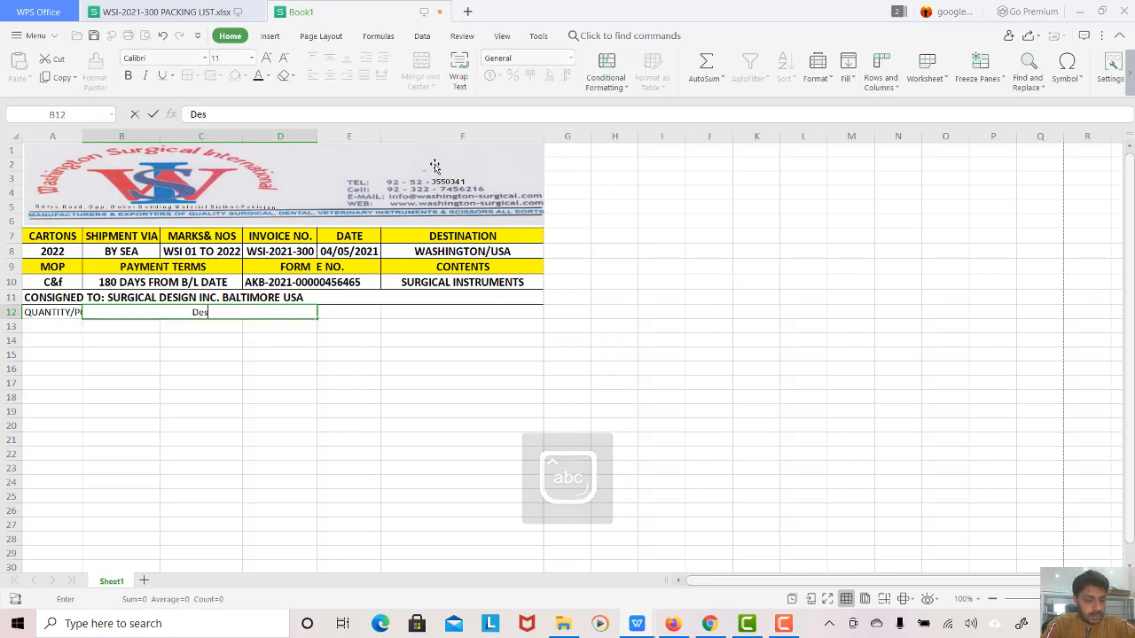
{"action": "type", "text": "cription"}
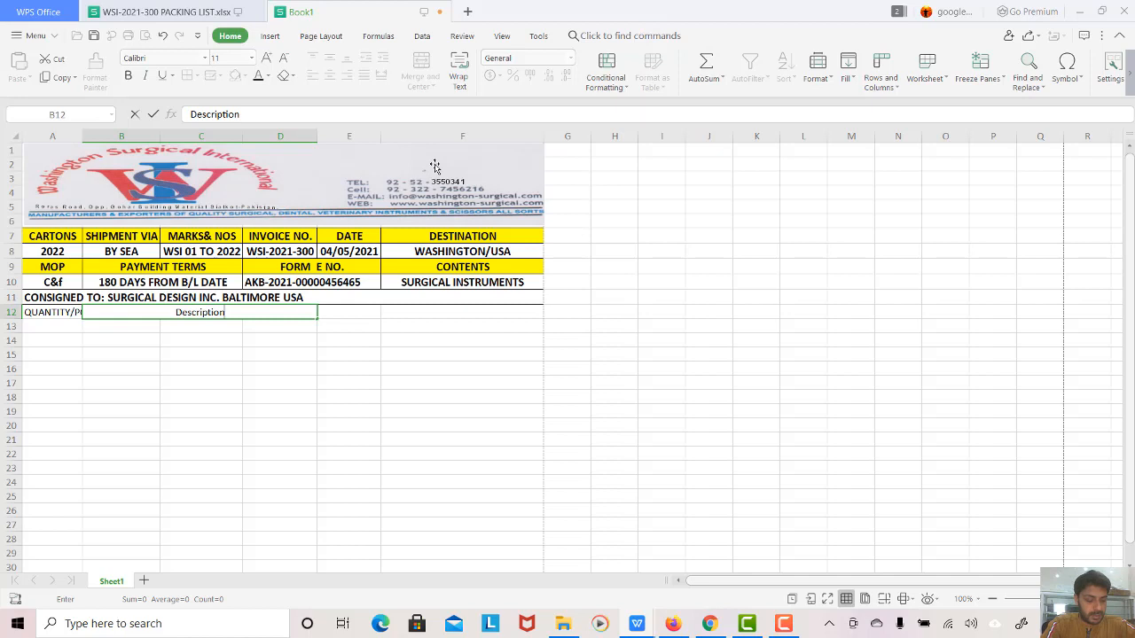
{"action": "type", "text": " of goo"}
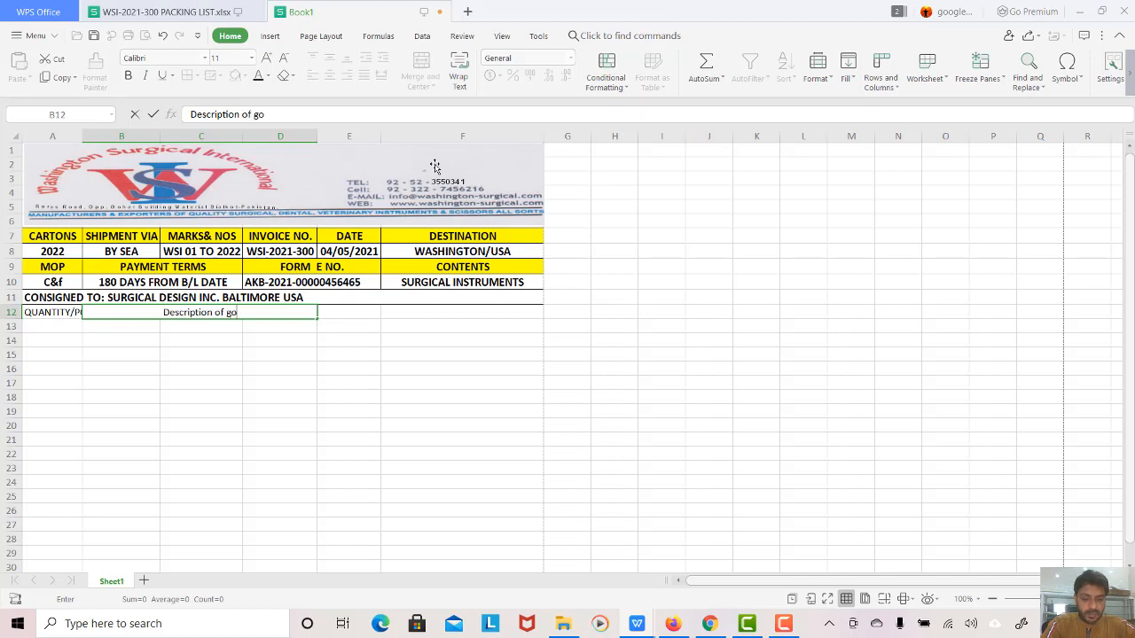
{"action": "key", "text": "BackSpace"}
{"action": "key", "text": "BackSpace"}
{"action": "key", "text": "BackSpace"}
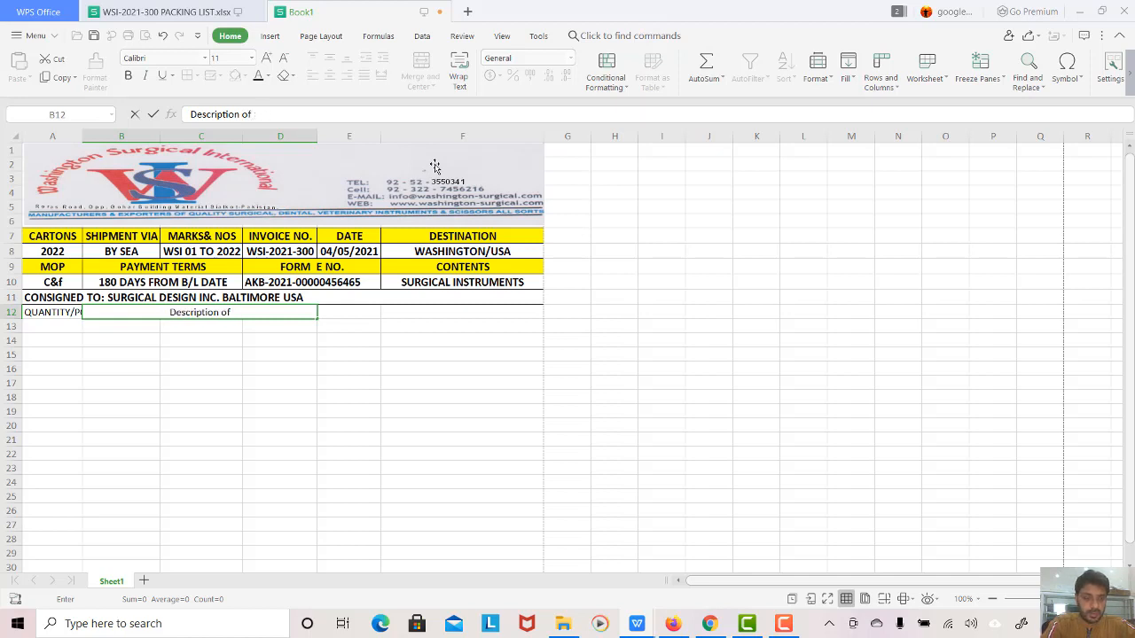
{"action": "type", "text": "Goods"}
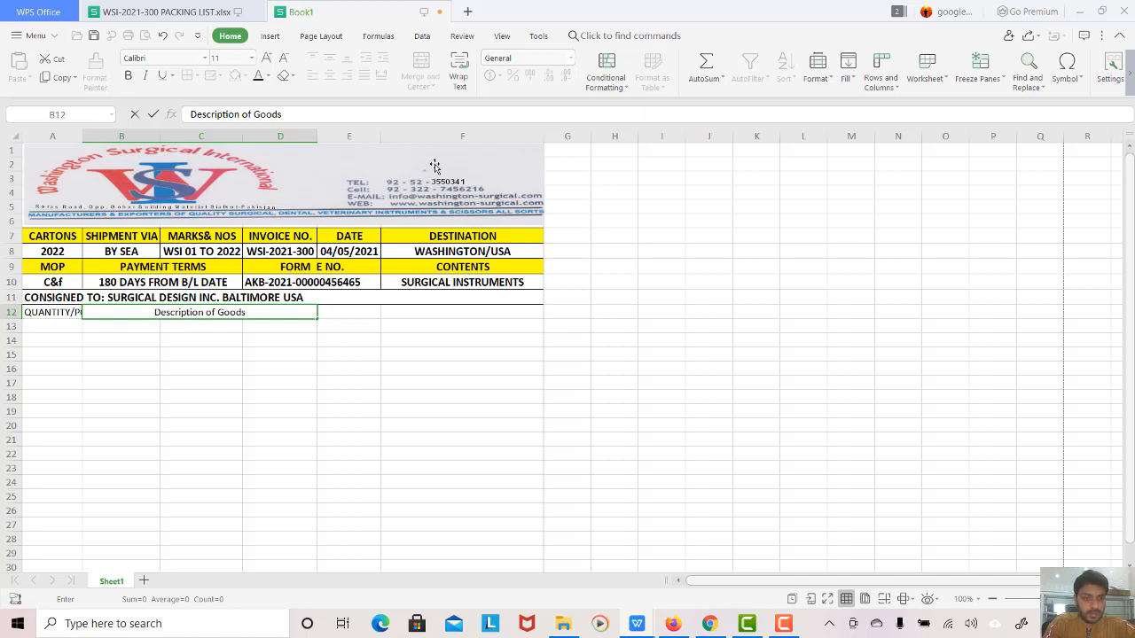
{"action": "key", "text": "Tab"}
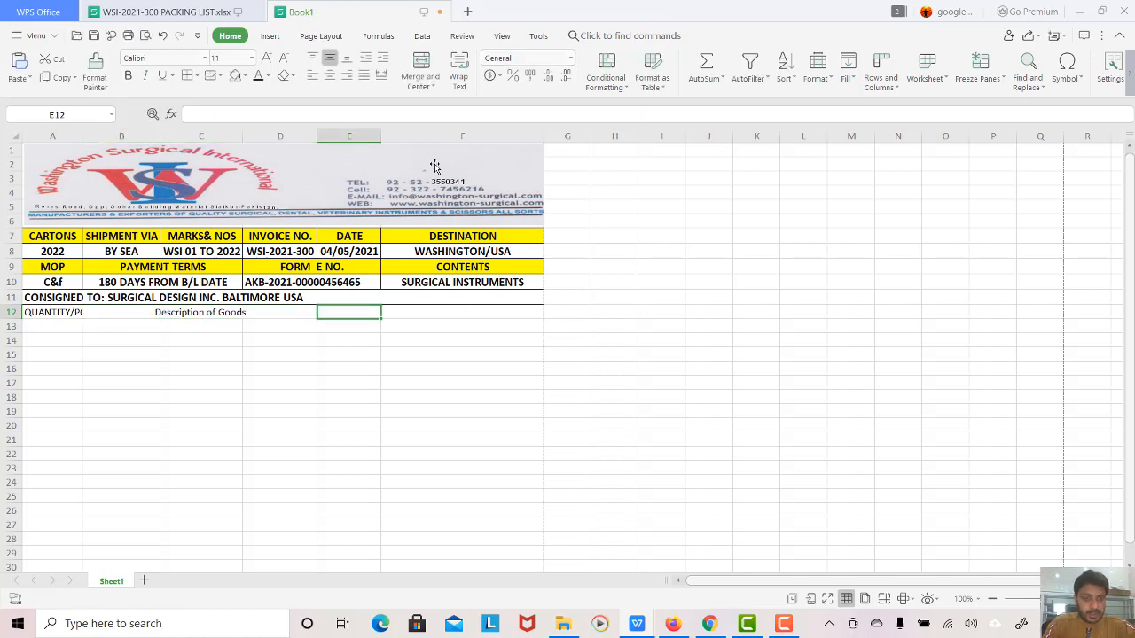
Step: Enter the headings "US$" in cell E12 and "AMOUNT US$" in cell F12
{"action": "type", "text": "us"}
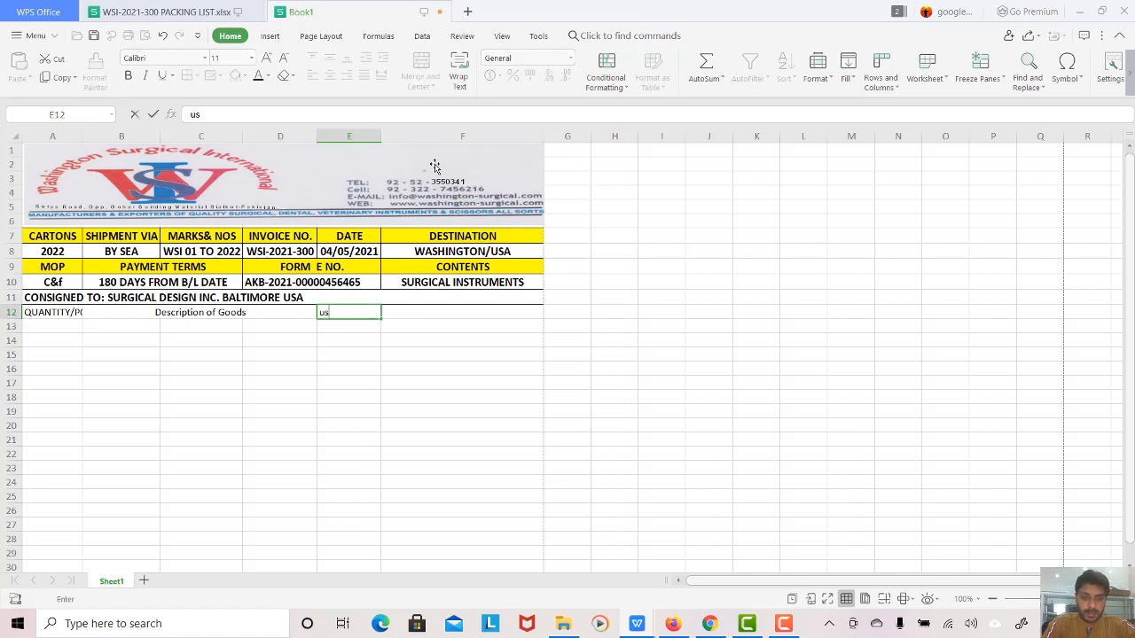
{"action": "key", "text": "BackSpace"}
{"action": "key", "text": "BackSpace"}
{"action": "type", "text": "U"}
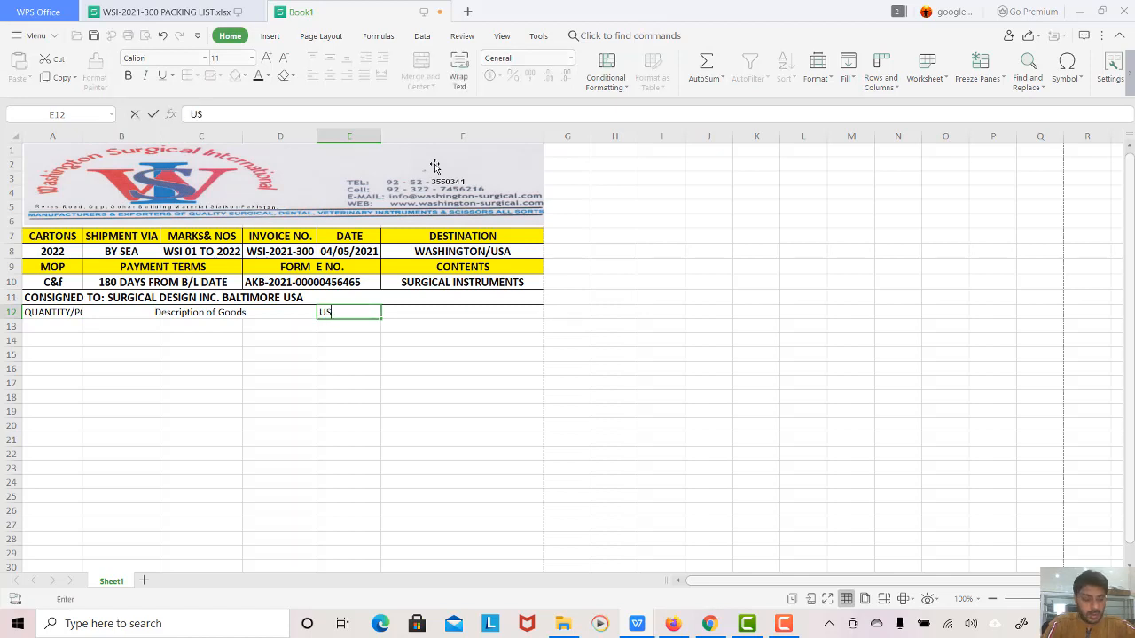
{"action": "type", "text": "S$"}
{"action": "key", "text": "Tab"}
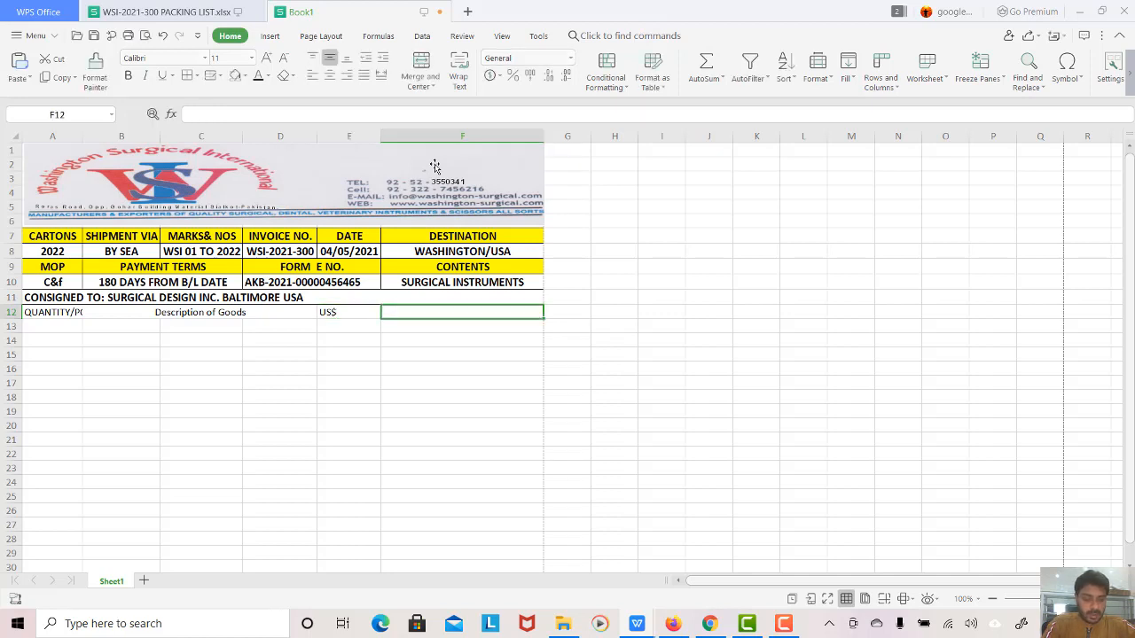
{"action": "type", "text": "AMOUNT US"}
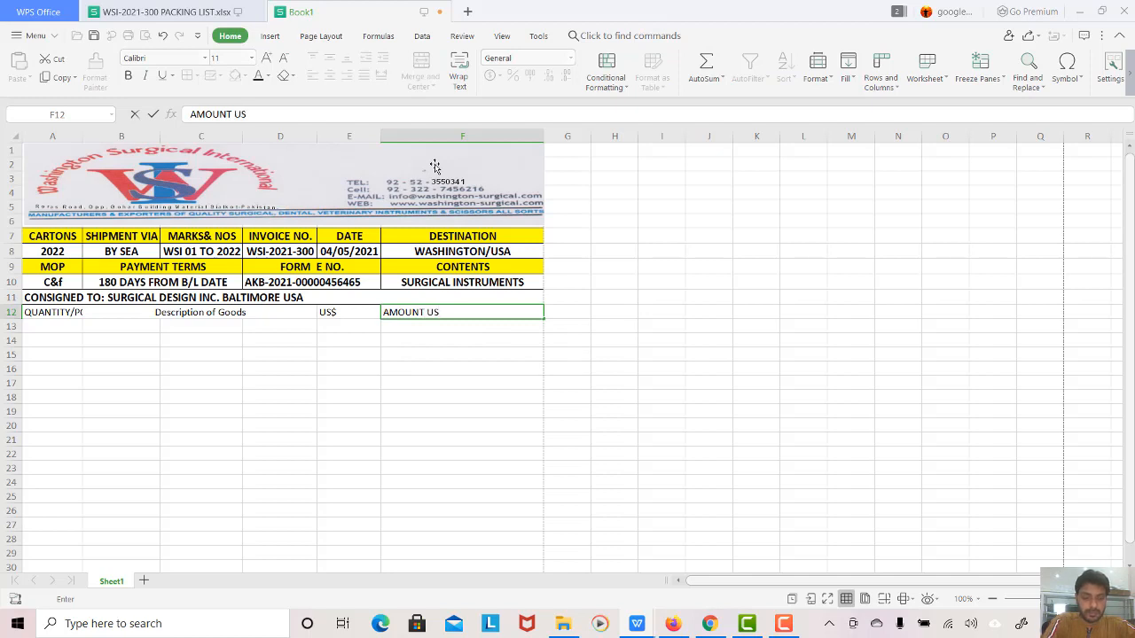
{"action": "type", "text": "$"}
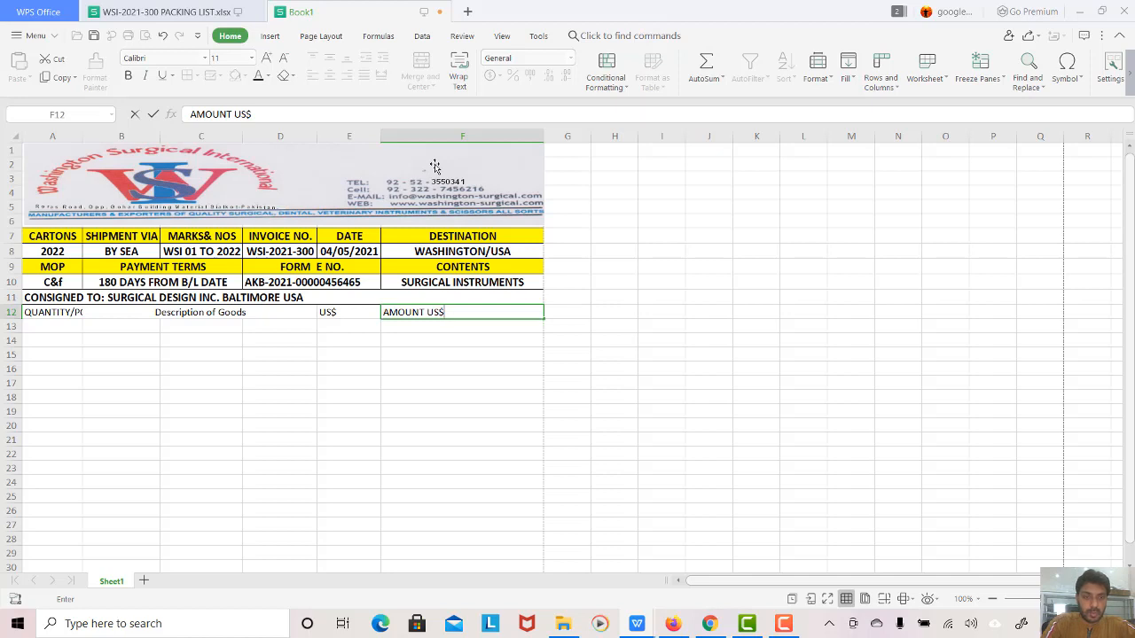
Step: Reduce the QUANTITY/PCS heading to font size 9 and make it bold
{"action": "left_click", "coordinate": [75, 311]}
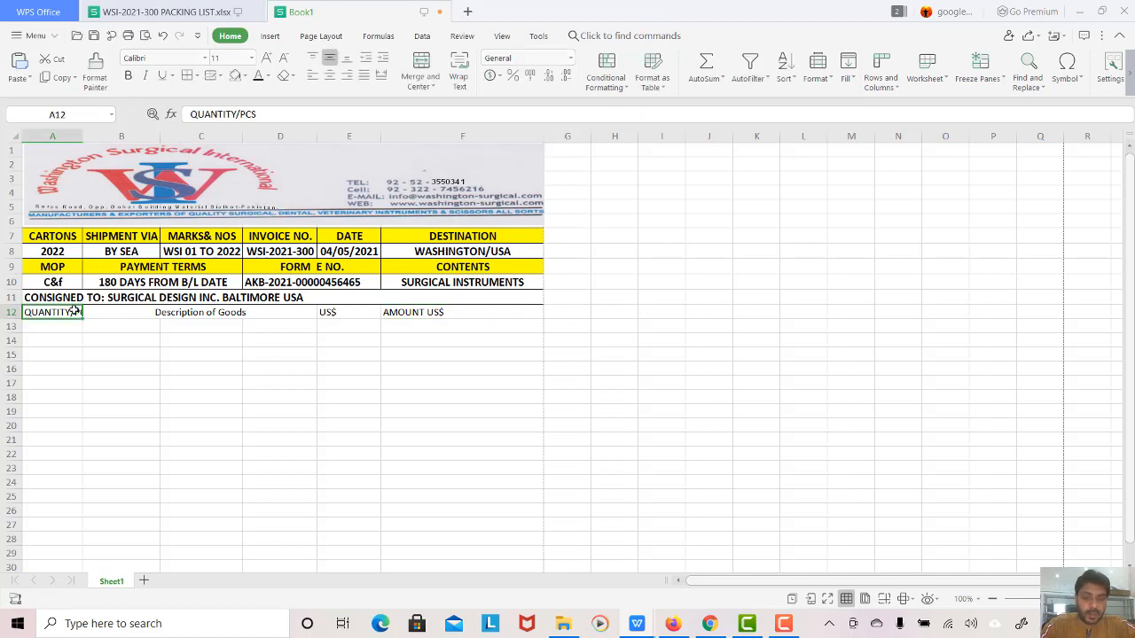
{"action": "left_click", "coordinate": [284, 59]}
{"action": "left_click", "coordinate": [284, 59]}
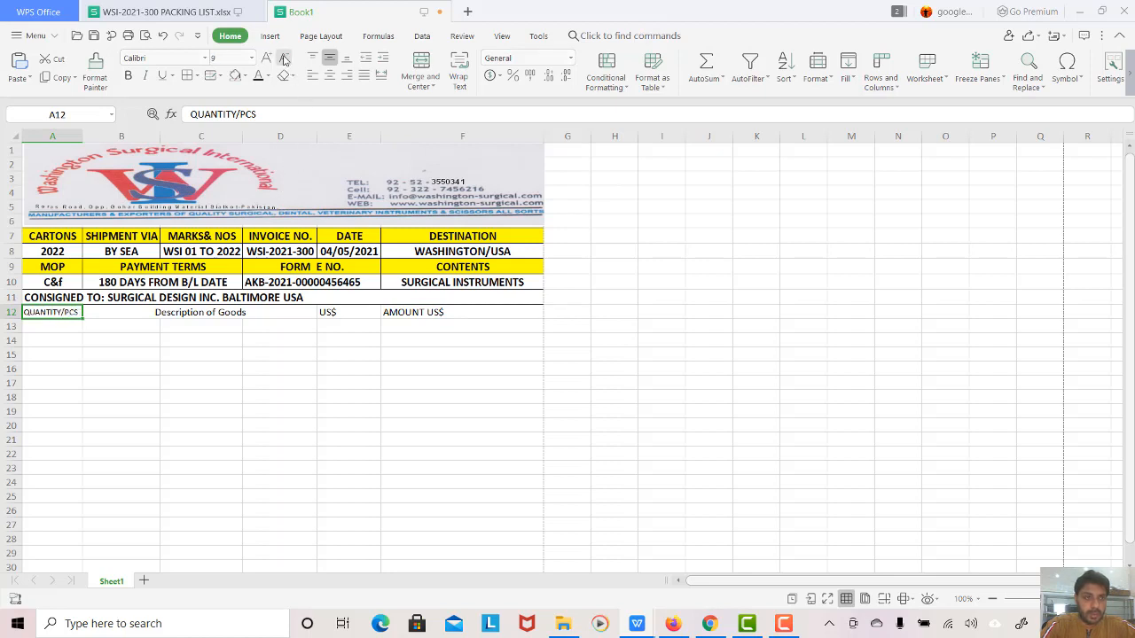
{"action": "left_click", "coordinate": [127, 76]}
Step: Make the Description of Goods, US$ and AMOUNT US$ headings in row 12 bold
{"action": "left_click", "coordinate": [191, 310]}
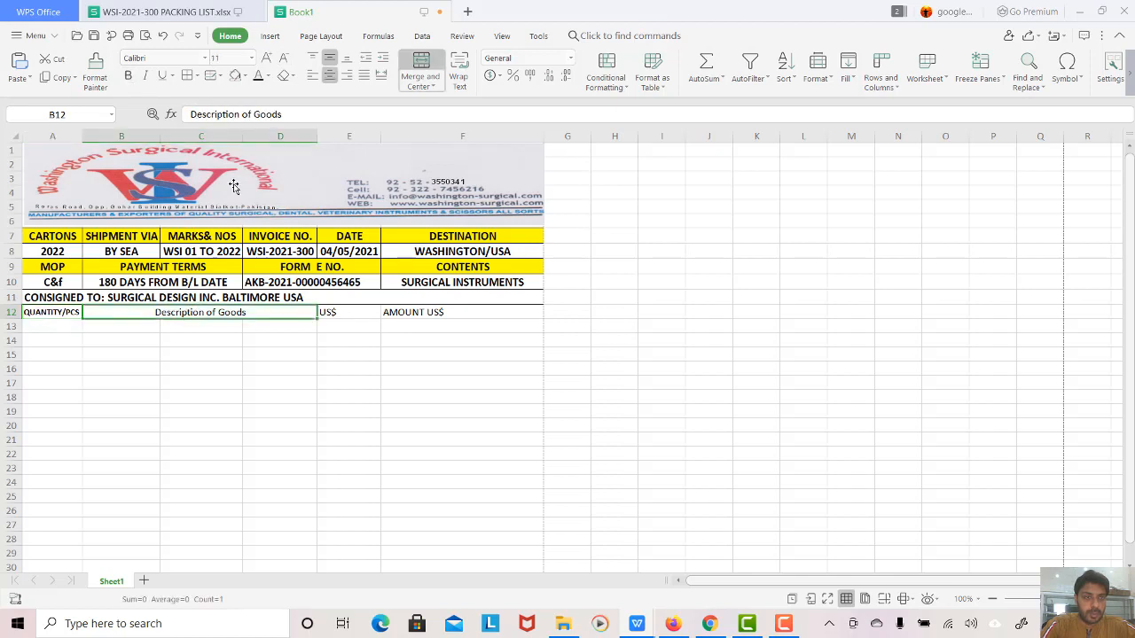
{"action": "left_click", "coordinate": [128, 76]}
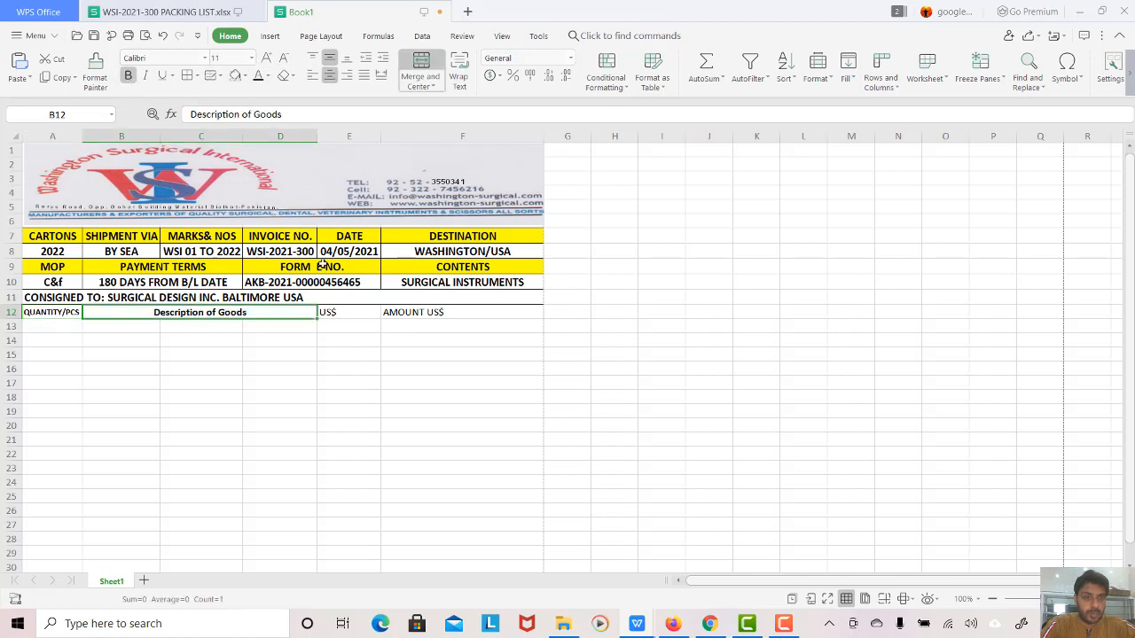
{"action": "left_click", "coordinate": [342, 313]}
{"action": "key", "text": "shift+Right"}
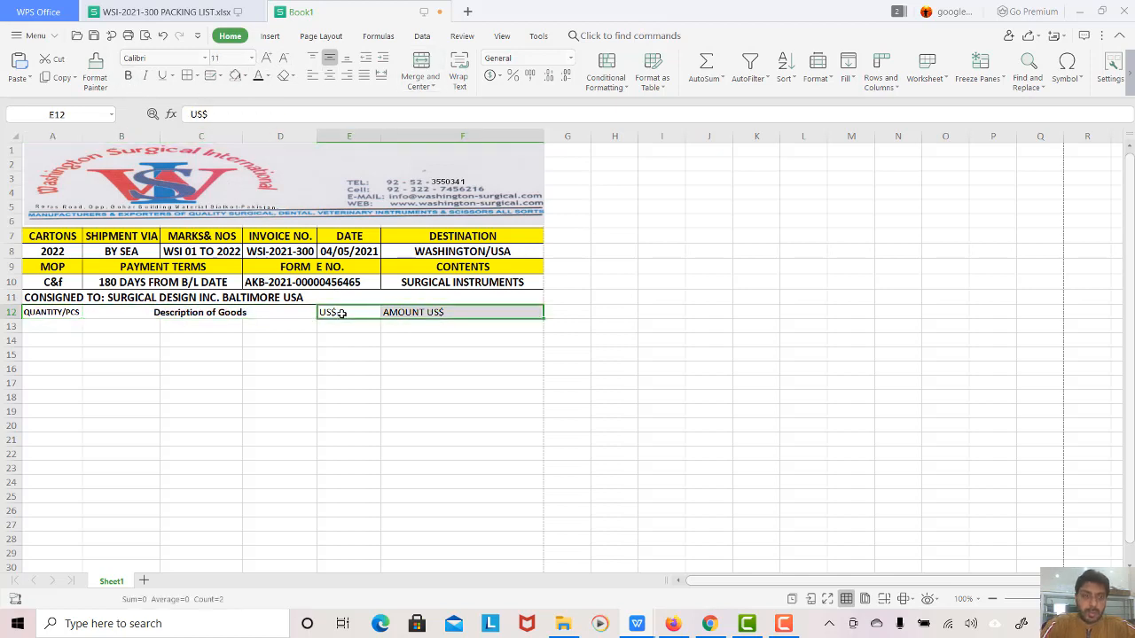
{"action": "left_click", "coordinate": [129, 77]}
{"action": "left_click", "coordinate": [454, 345]}
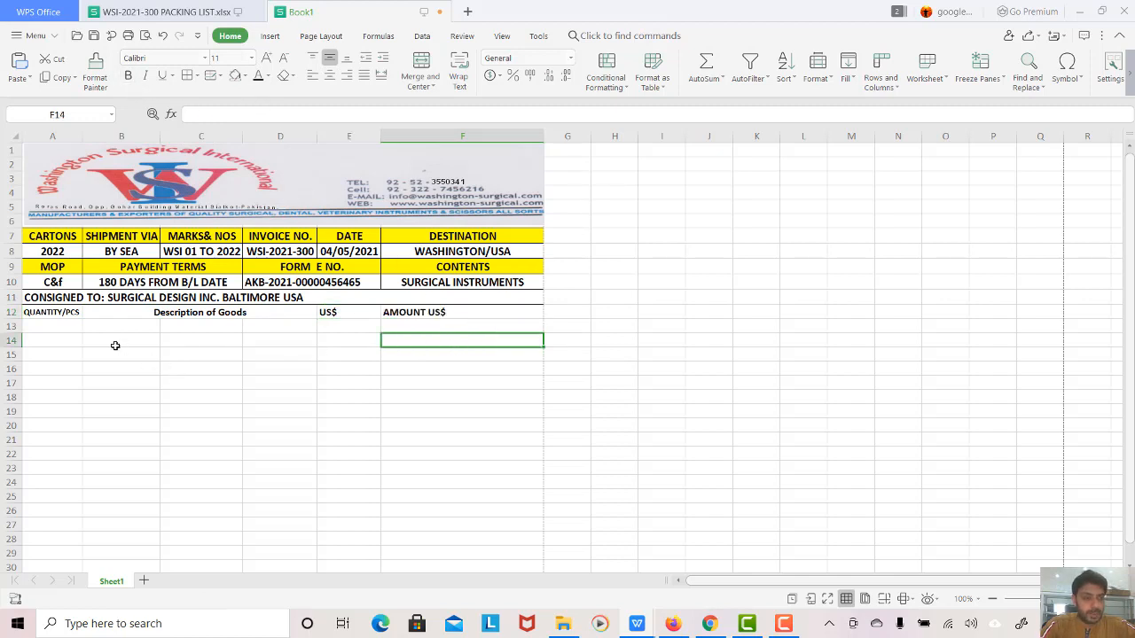
Step: Apply all borders to the item table range A12:F50, including the heading row
{"action": "left_click", "coordinate": [40, 314]}
{"action": "key", "text": "shift+Right"}
{"action": "key", "text": "shift+Right"}
{"action": "key", "text": "shift+Right"}
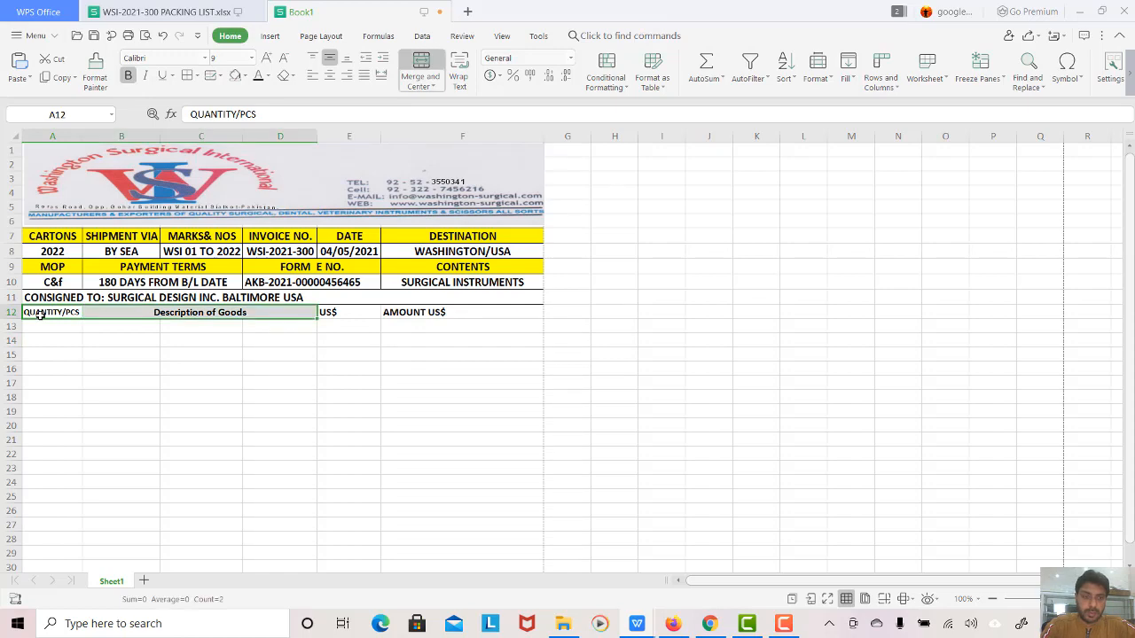
{"action": "key", "text": "shift+Down"}
{"action": "key", "text": "shift+Down"}
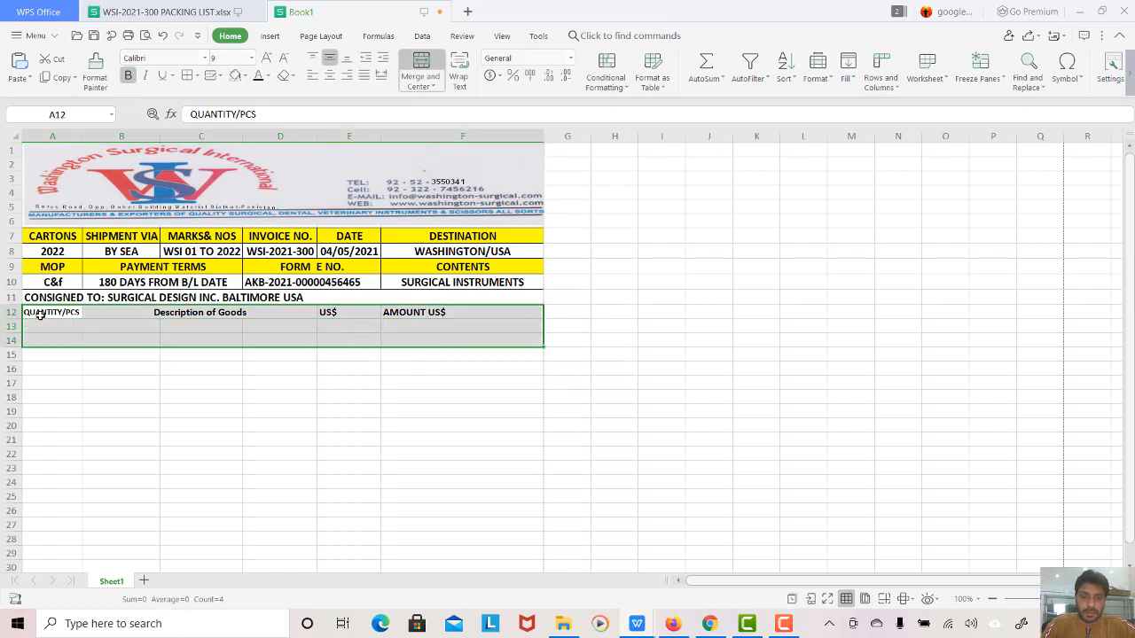
{"action": "key", "text": "shift+Down"}
{"action": "key", "text": "shift+Down"}
{"action": "key", "text": "shift+Down"}
{"action": "key", "text": "shift+Down"}
{"action": "key", "text": "shift+Down"}
{"action": "key", "text": "shift+Down"}
{"action": "key", "text": "shift+Down"}
{"action": "key", "text": "shift+Down"}
{"action": "key", "text": "shift+Down"}
{"action": "key", "text": "shift+Down"}
{"action": "key", "text": "shift+Down"}
{"action": "key", "text": "shift+Down"}
{"action": "key", "text": "shift+Down"}
{"action": "key", "text": "shift+Down"}
{"action": "key", "text": "shift+Down"}
{"action": "key", "text": "shift+Down"}
{"action": "key", "text": "shift+Down"}
{"action": "key", "text": "shift+Down"}
{"action": "key", "text": "shift+Down"}
{"action": "key", "text": "shift+Down"}
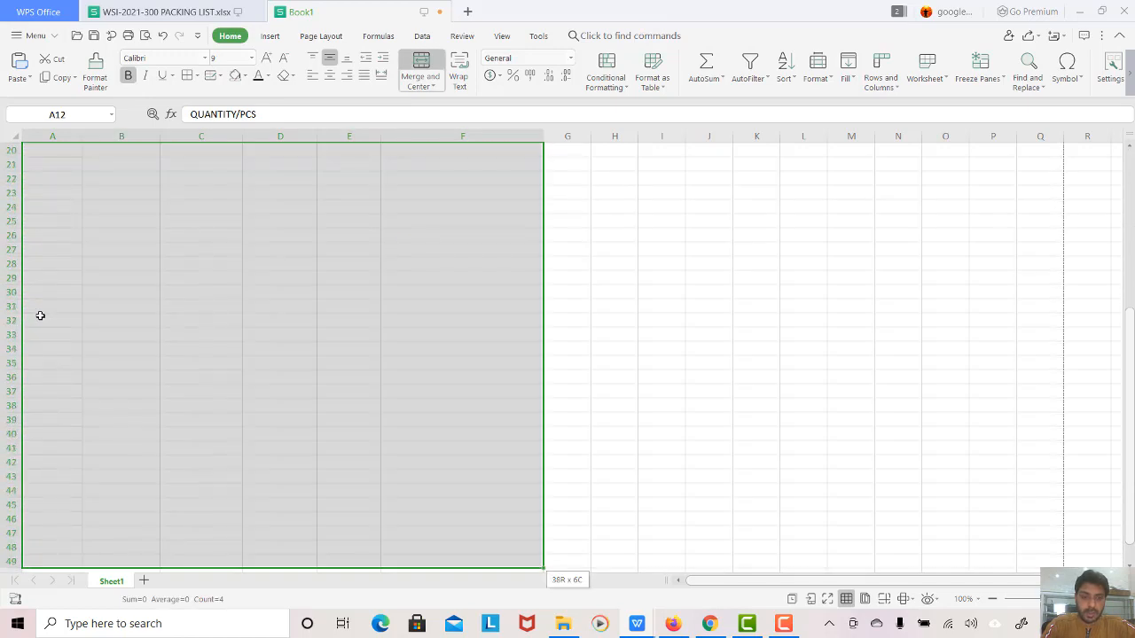
{"action": "scroll", "coordinate": [40, 315], "scroll_direction": "down", "scroll_amount": 3}
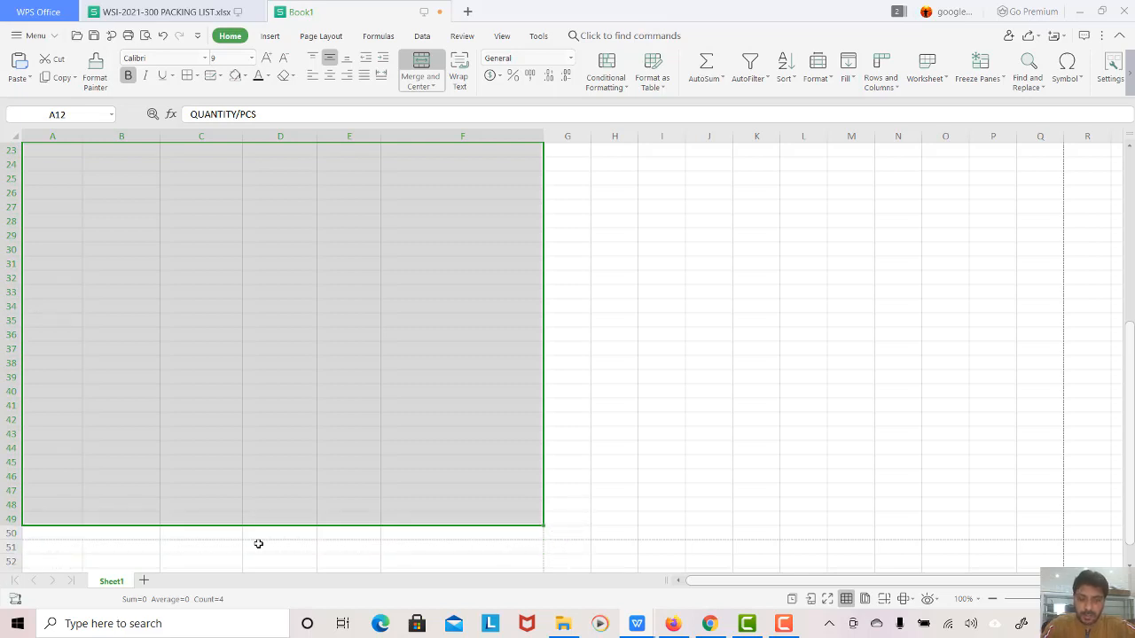
{"action": "key", "text": "shift+Down"}
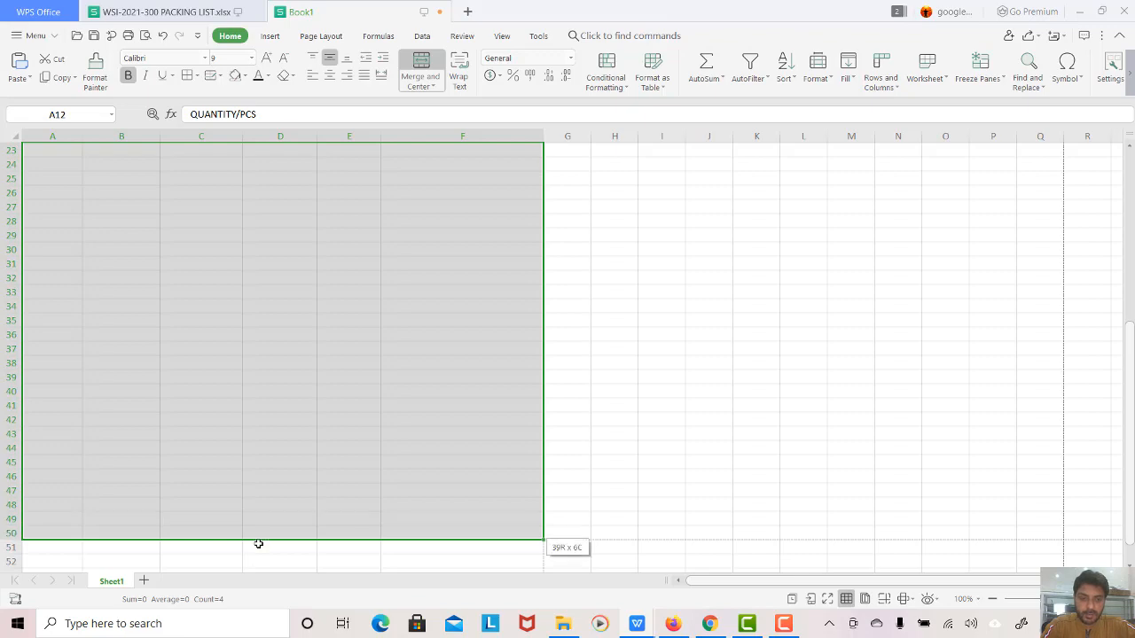
{"action": "left_click", "coordinate": [197, 77]}
{"action": "left_click", "coordinate": [210, 110]}
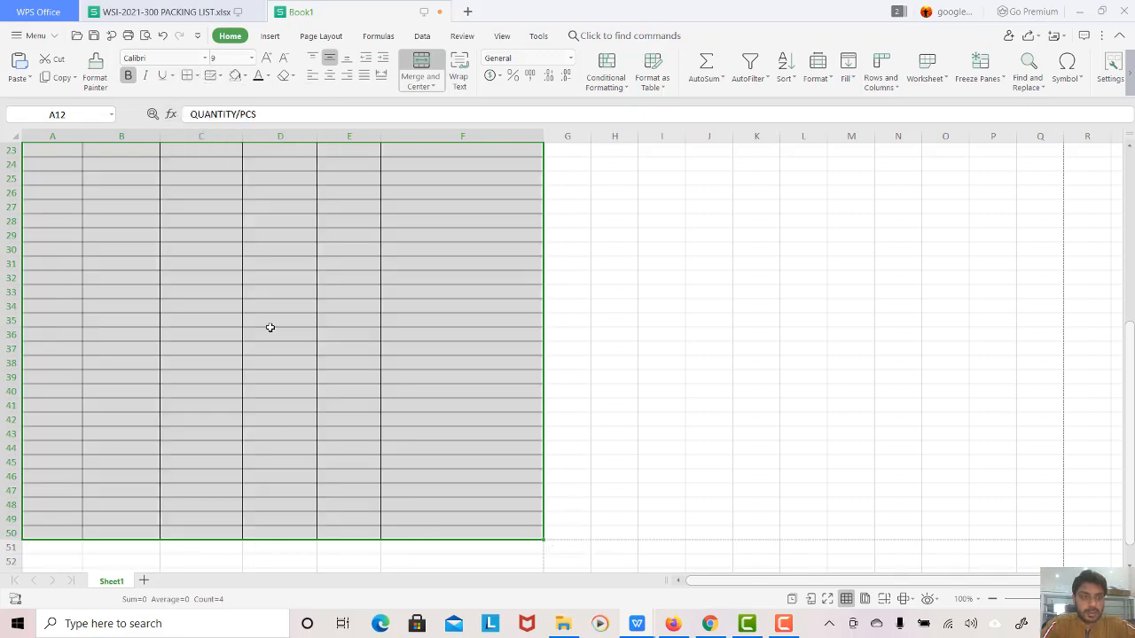
{"action": "left_click", "coordinate": [284, 331]}
{"action": "scroll", "coordinate": [284, 331], "scroll_direction": "up", "scroll_amount": 6}
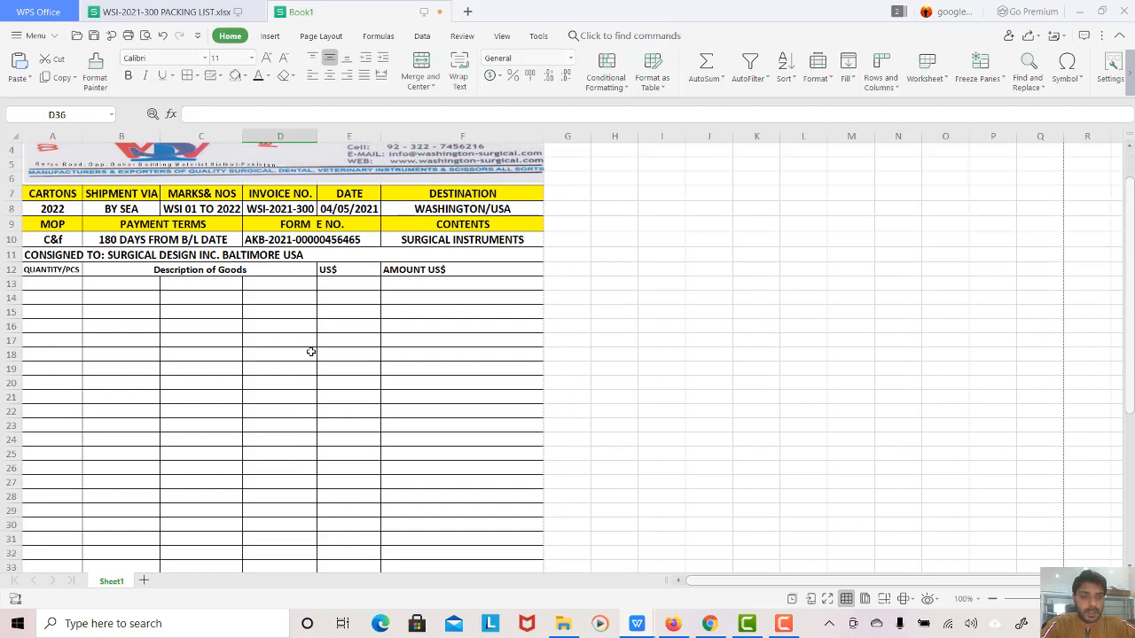
Step: Fill the heading cells A12:F12 with light green
{"action": "left_click", "coordinate": [26, 270]}
{"action": "key", "text": "shift+Right"}
{"action": "key", "text": "shift+Right"}
{"action": "key", "text": "shift+Right"}
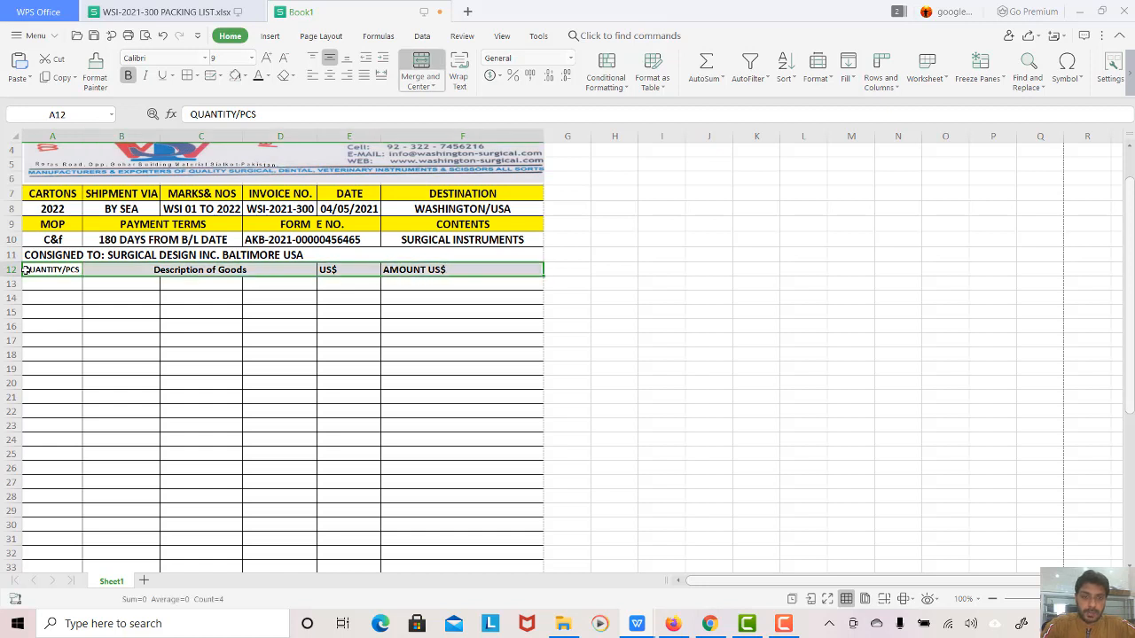
{"action": "left_click", "coordinate": [245, 76]}
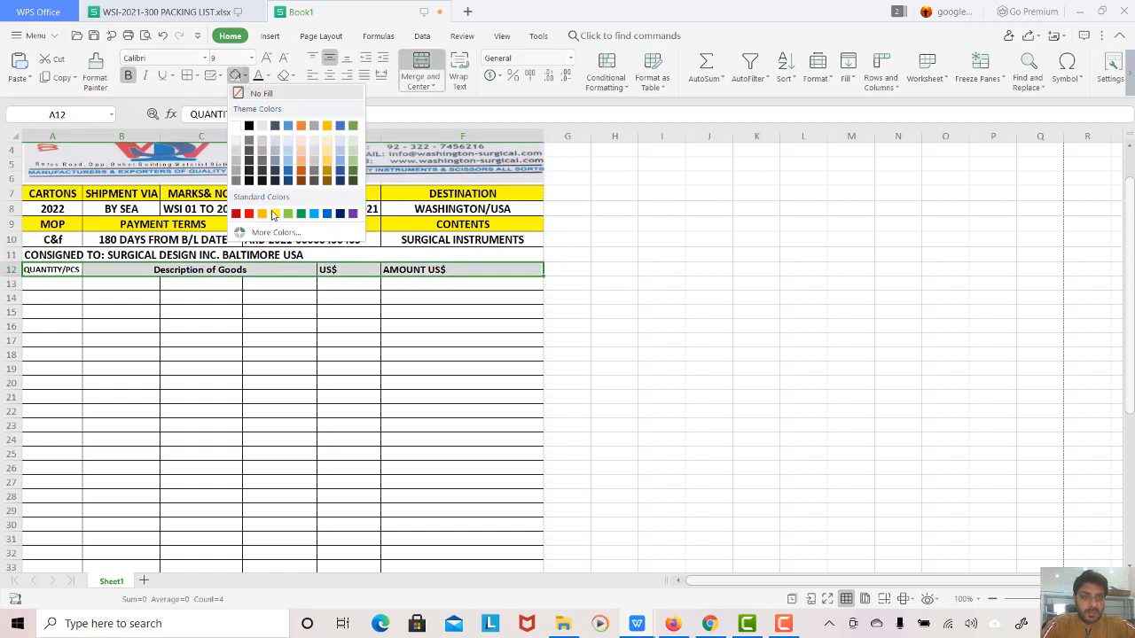
{"action": "left_click", "coordinate": [287, 215]}
{"action": "left_click", "coordinate": [301, 310]}
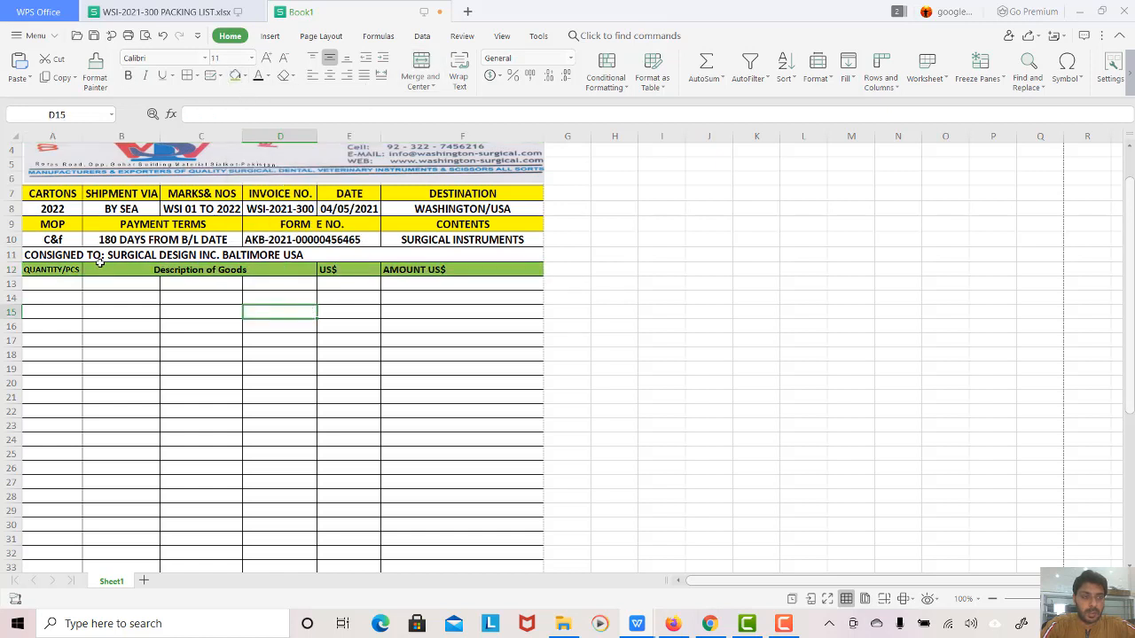
Step: Fill the heading cells A12:F12 with yellow to match the other header rows
{"action": "left_click", "coordinate": [74, 271]}
{"action": "key", "text": "shift+Right"}
{"action": "key", "text": "shift+Right"}
{"action": "key", "text": "shift+Right"}
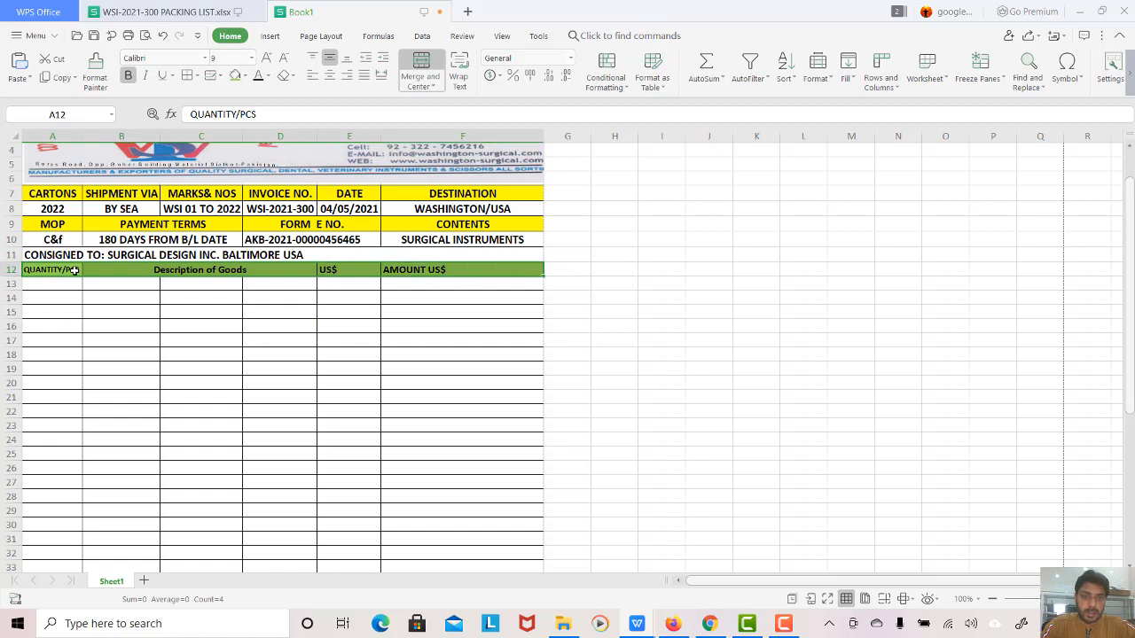
{"action": "left_click", "coordinate": [245, 75]}
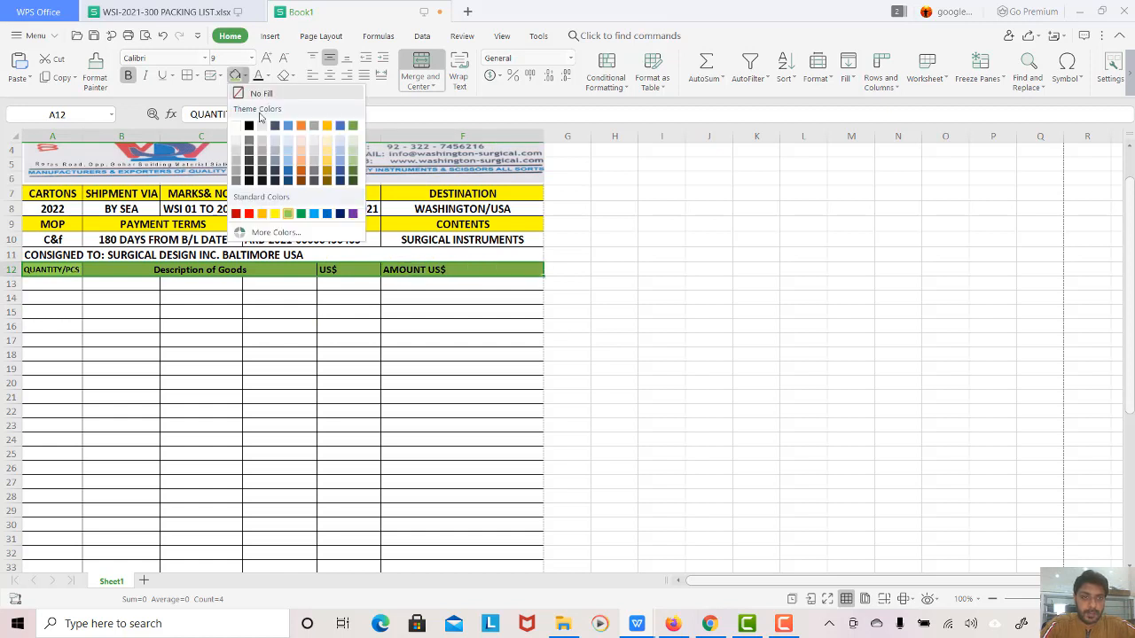
{"action": "left_click", "coordinate": [278, 211]}
{"action": "left_click", "coordinate": [257, 298]}
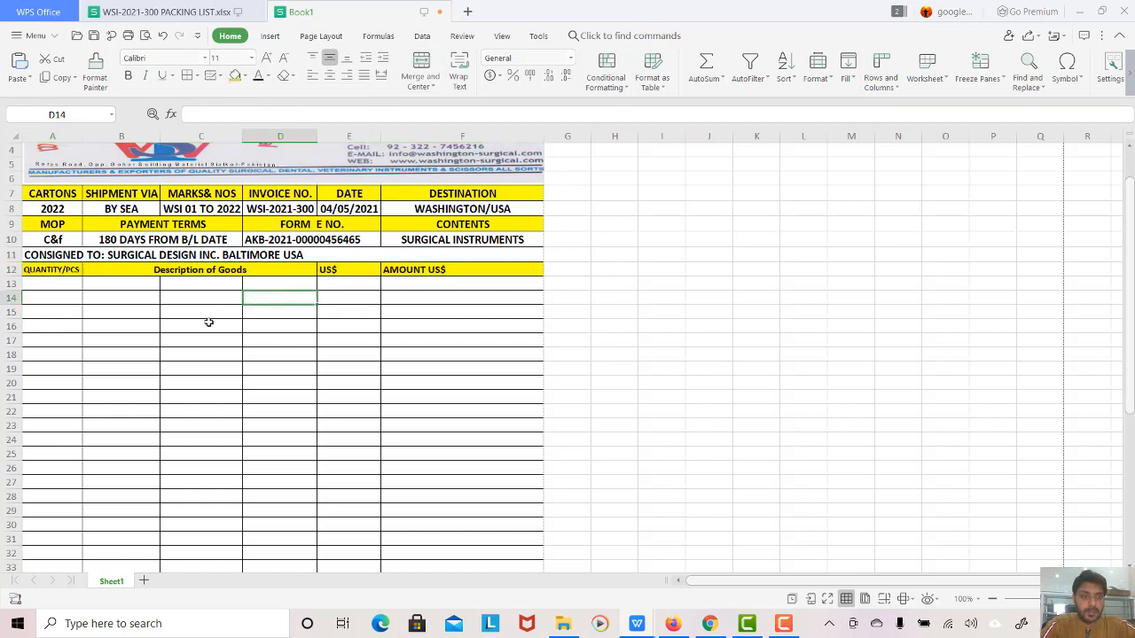
Step: Select cell A13 for the first quantity and go to the first item's description in WSI-2021-300 PACKING LIST.xlsx
{"action": "left_click", "coordinate": [60, 272]}
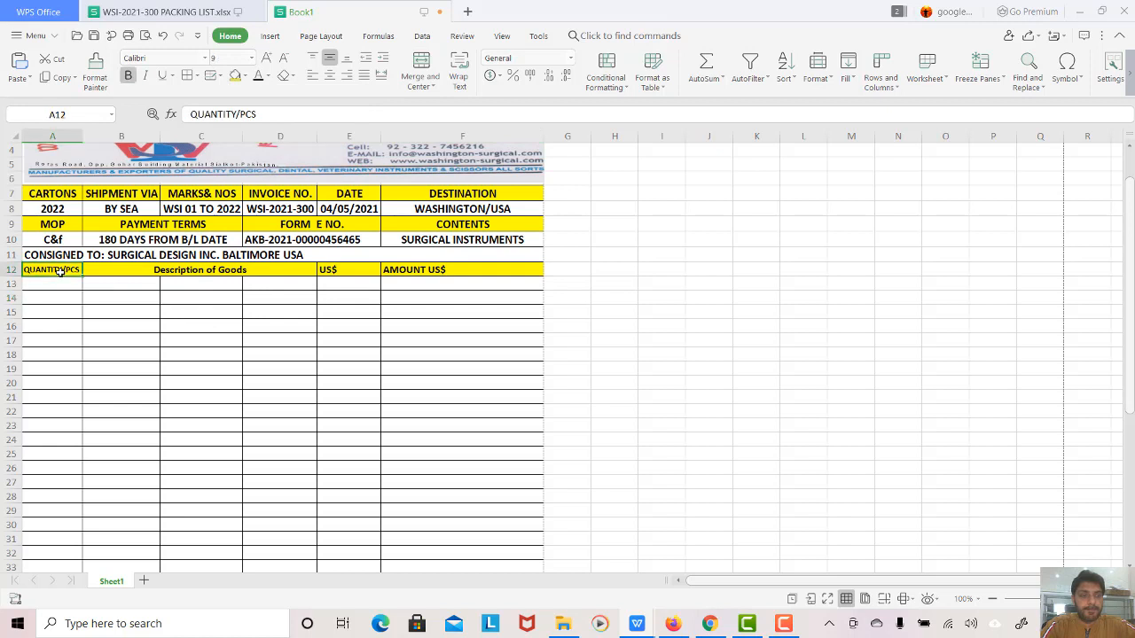
{"action": "left_click", "coordinate": [60, 287]}
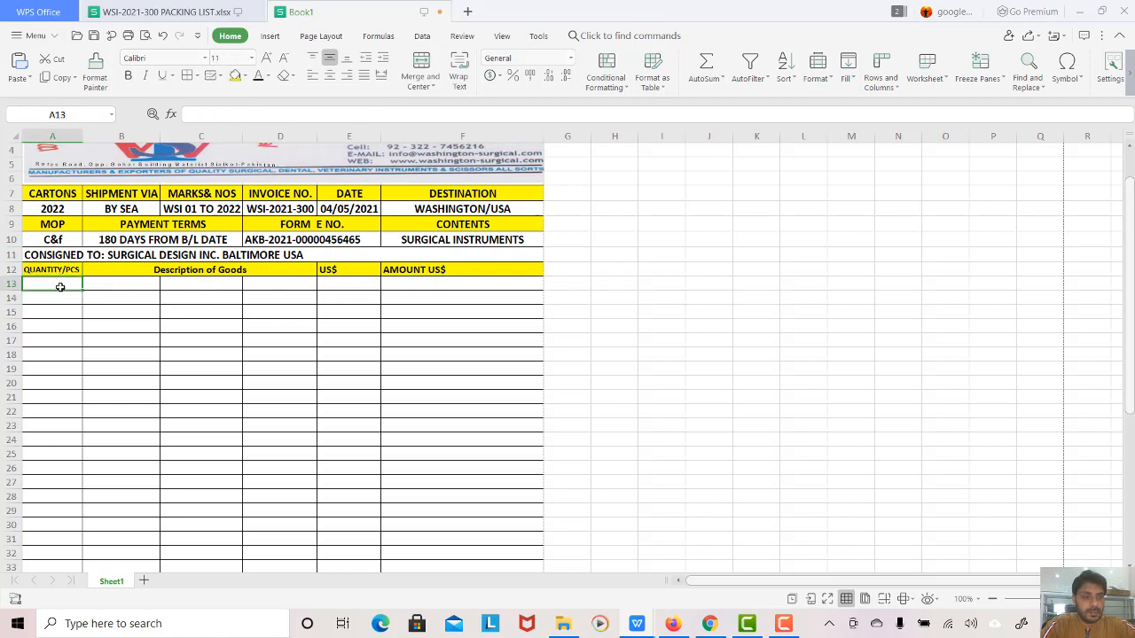
{"action": "left_click", "coordinate": [172, 8]}
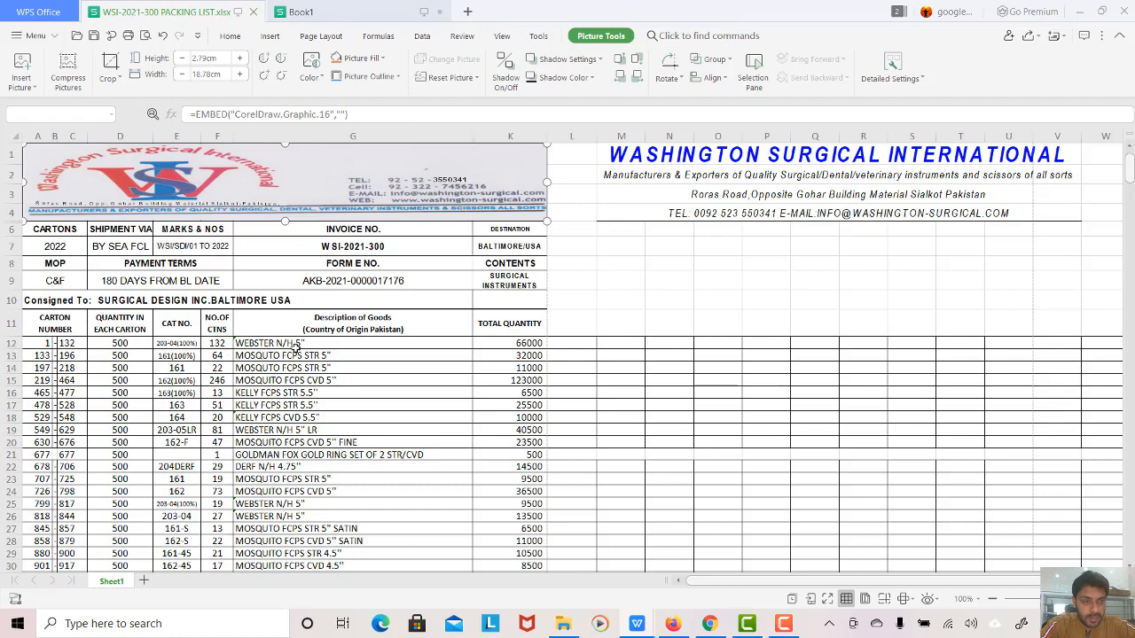
{"action": "scroll", "coordinate": [214, 349], "scroll_direction": "down", "scroll_amount": 3}
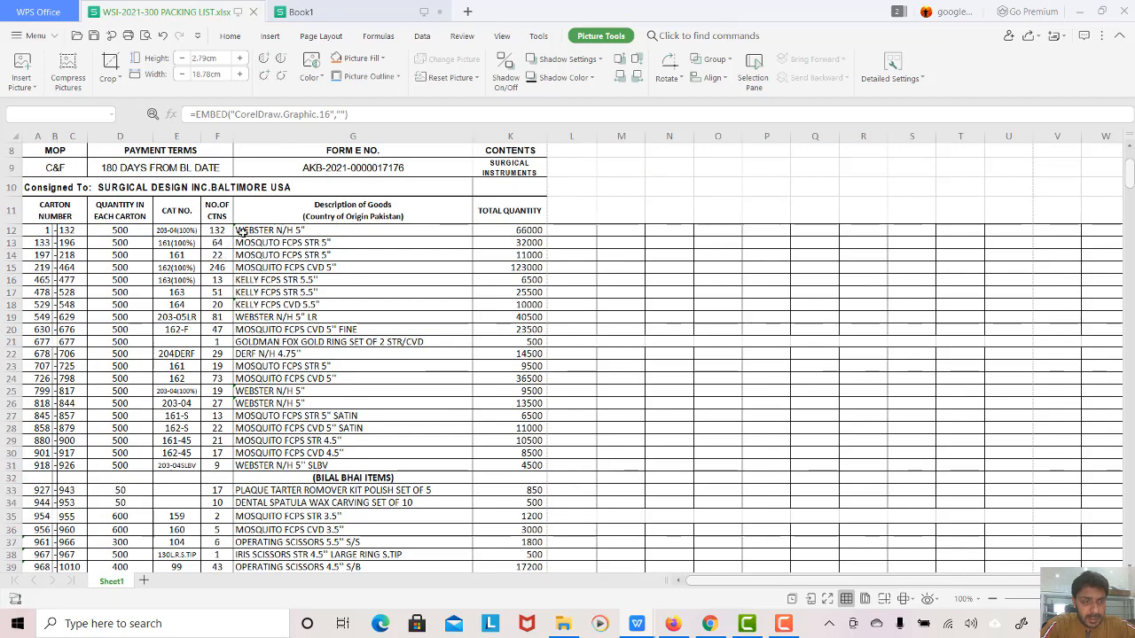
{"action": "left_click", "coordinate": [247, 231]}
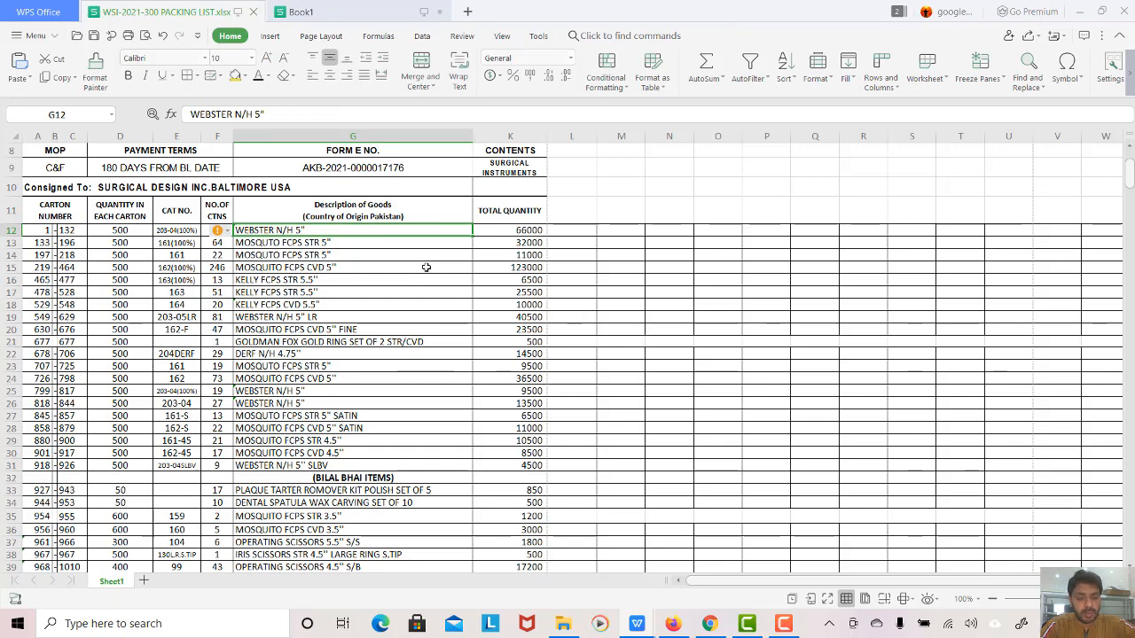
Step: Search the packing list for every occurrence of 203-04(100%), moving the Find dialog clear of the item table
{"action": "key", "text": "ctrl+f"}
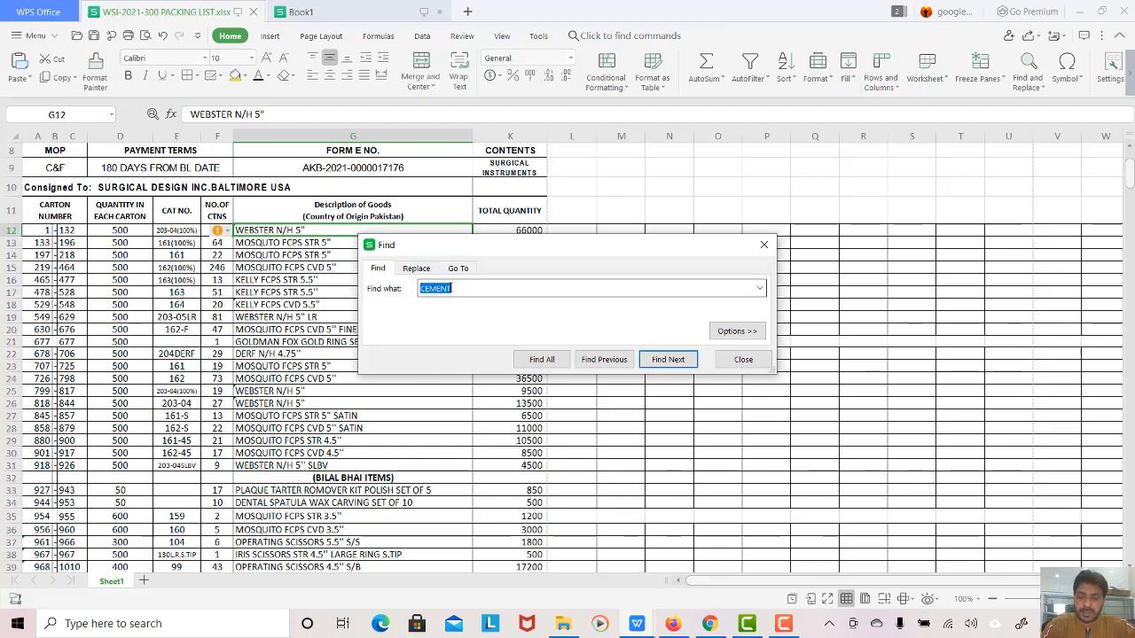
{"action": "type", "text": "20"}
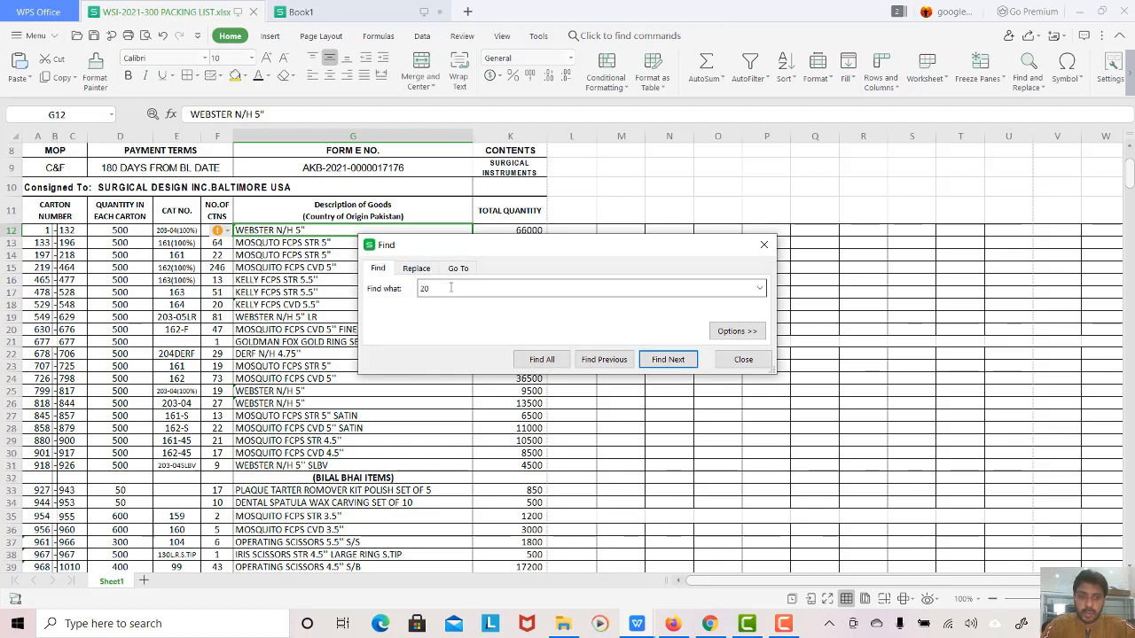
{"action": "type", "text": "3-04(100"}
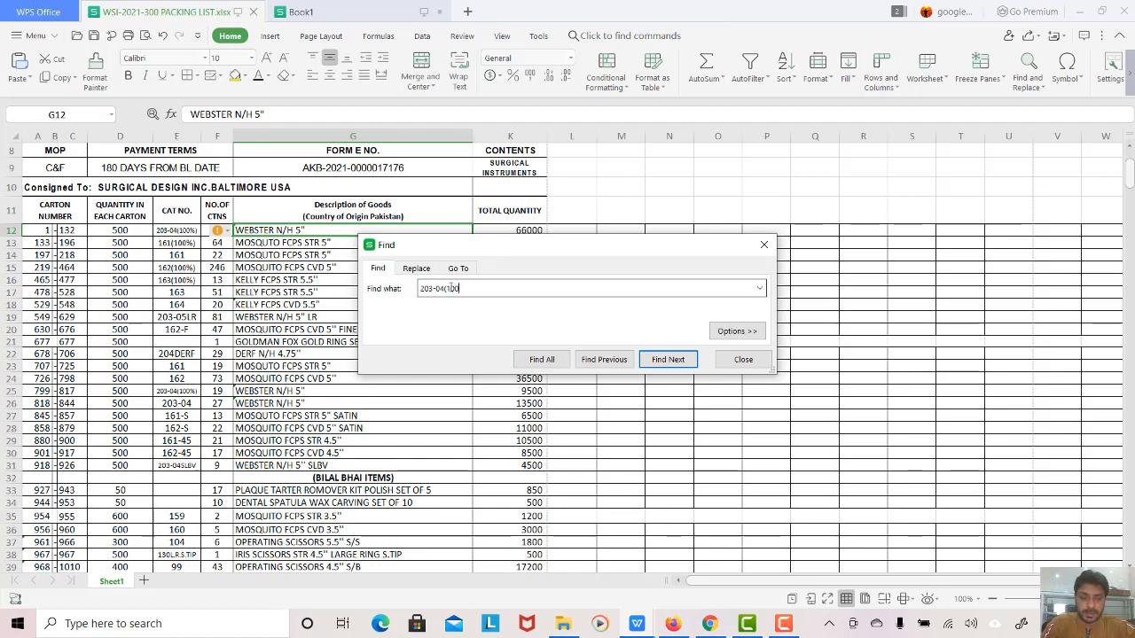
{"action": "type", "text": "%)"}
{"action": "key", "text": "Return"}
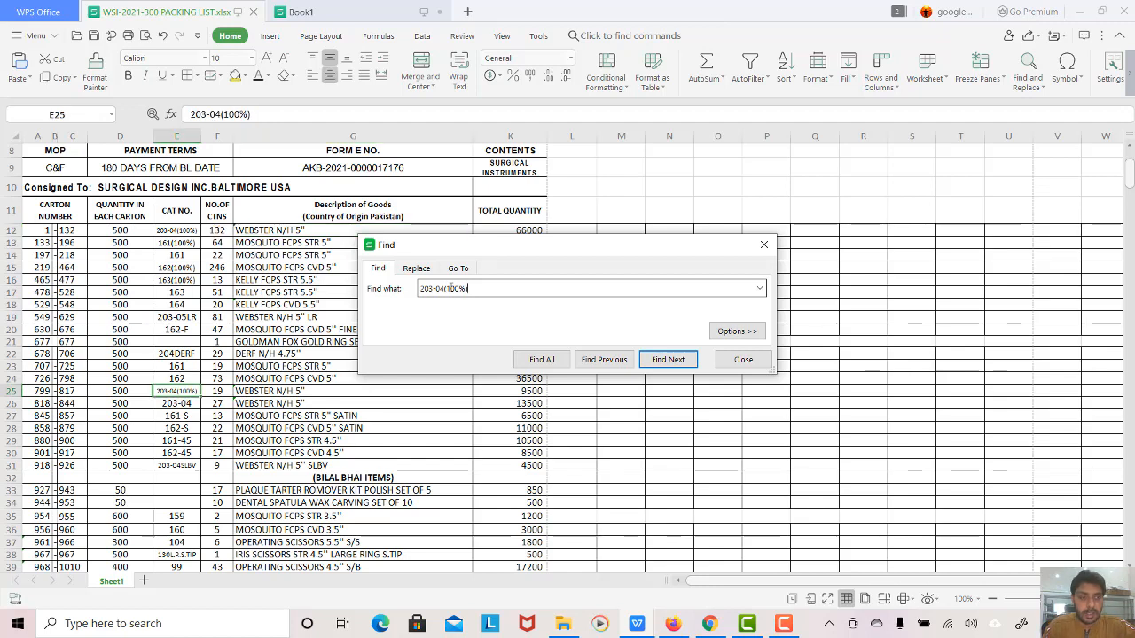
{"action": "key", "text": "Return"}
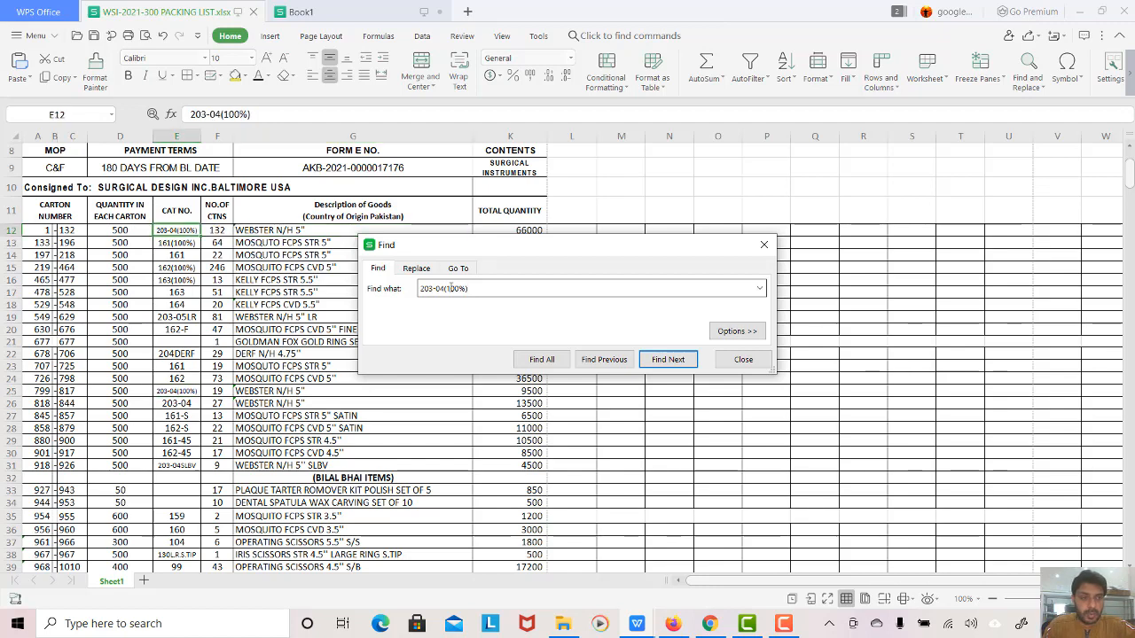
{"action": "key", "text": "Return"}
{"action": "key", "text": "Return"}
{"action": "key", "text": "Return"}
{"action": "key", "text": "Return"}
{"action": "key", "text": "Return"}
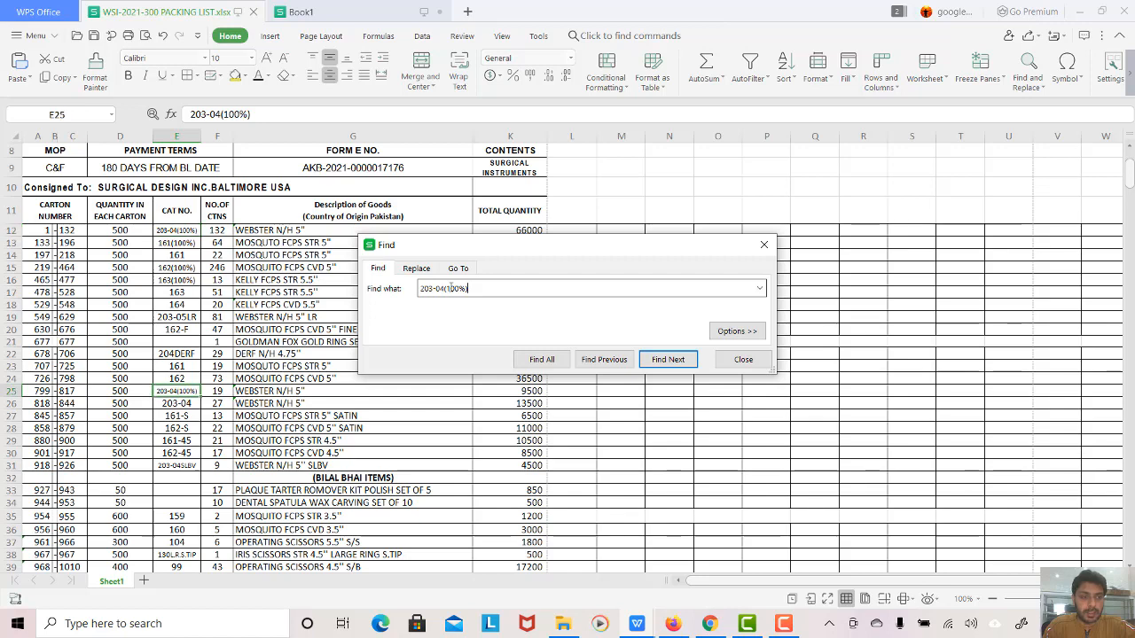
{"action": "key", "text": "Return"}
{"action": "key", "text": "Return"}
{"action": "key", "text": "Return"}
{"action": "key", "text": "Return"}
{"action": "key", "text": "Return"}
{"action": "key", "text": "Return"}
{"action": "key", "text": "Return"}
{"action": "key", "text": "Return"}
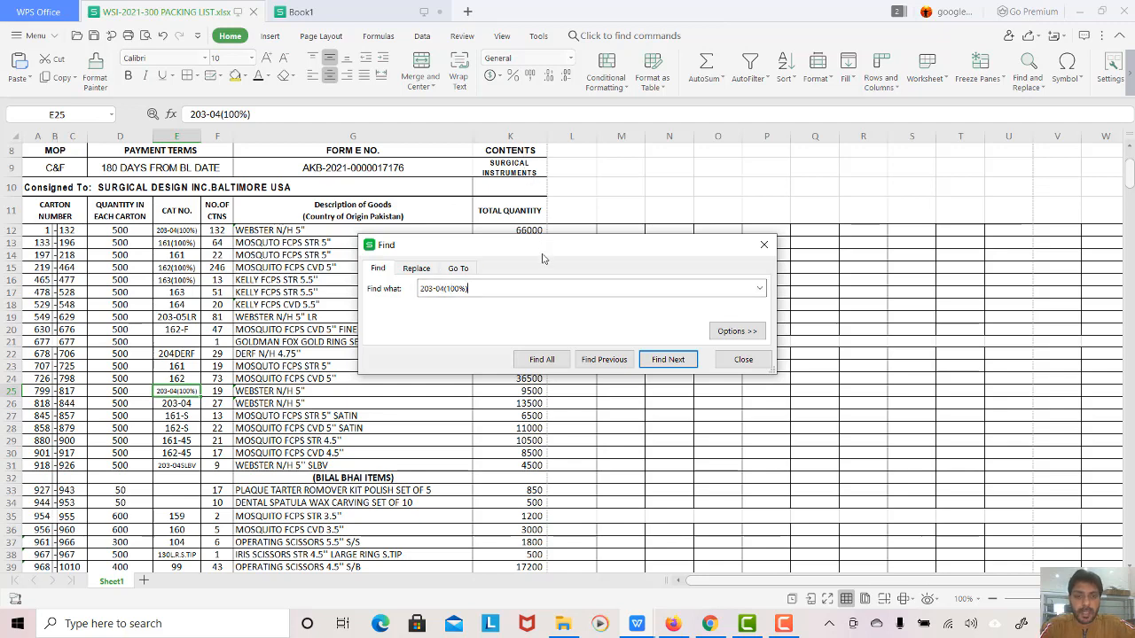
{"action": "left_click_drag", "start_coordinate": [552, 248], "coordinate": [880, 235]}
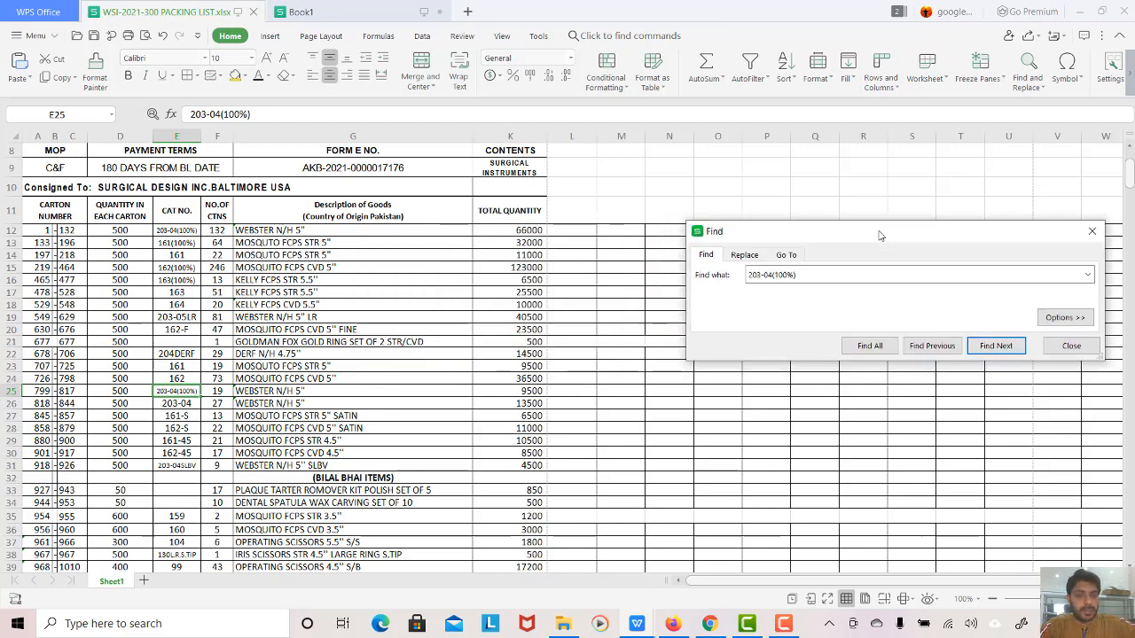
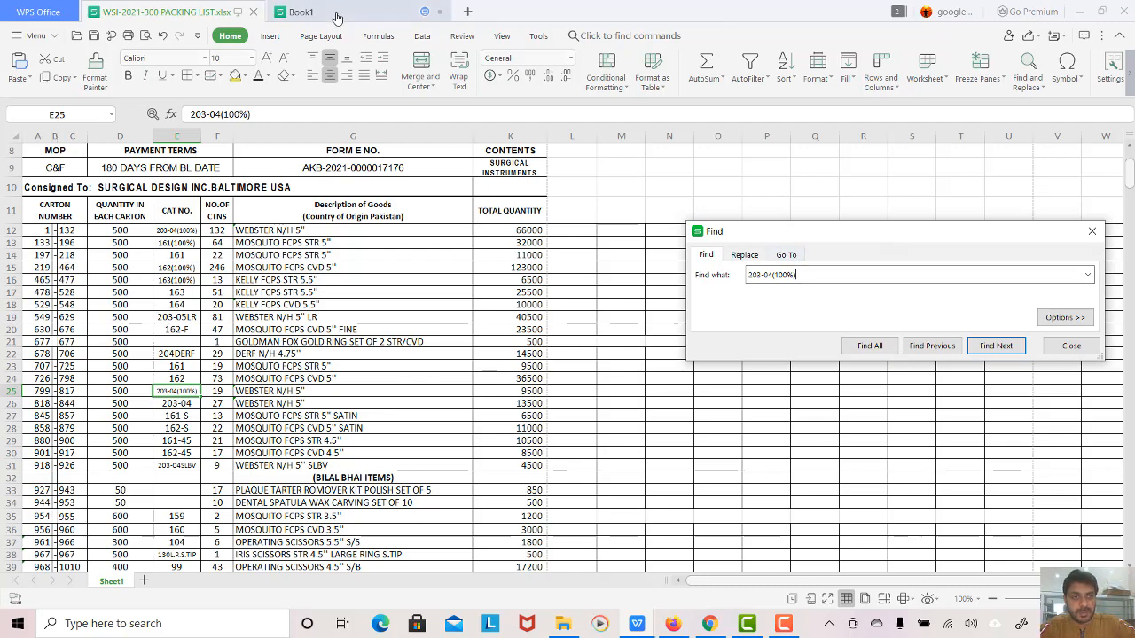
Step: Return to Book1 and enter the quantity 75500 in cell A13
{"action": "left_click", "coordinate": [337, 18]}
{"action": "type", "text": "75"}
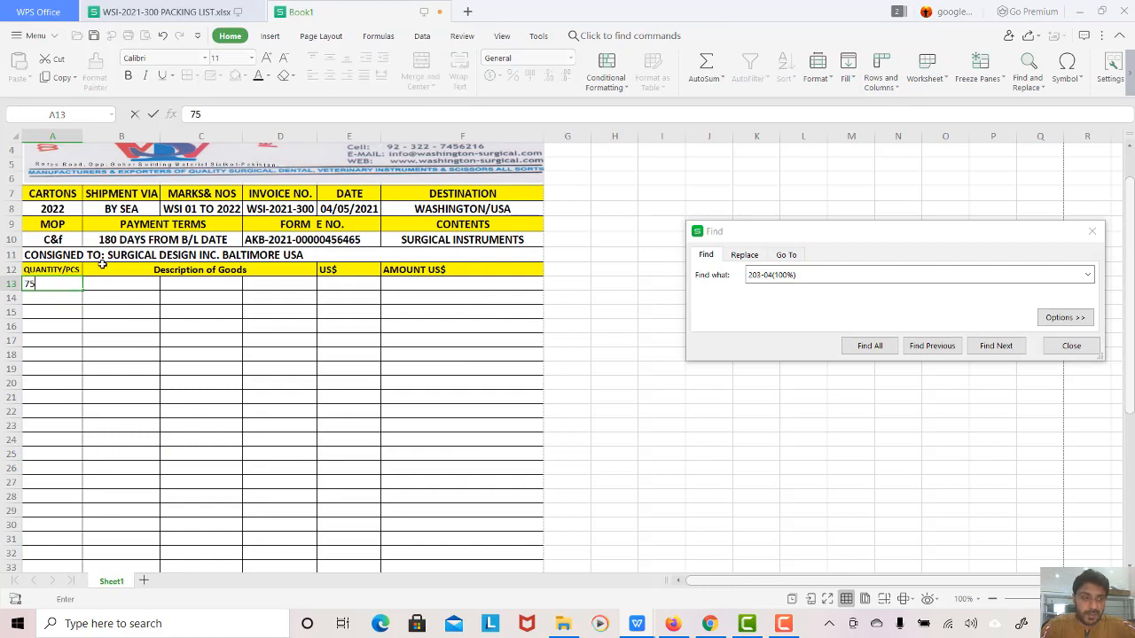
{"action": "type", "text": "500"}
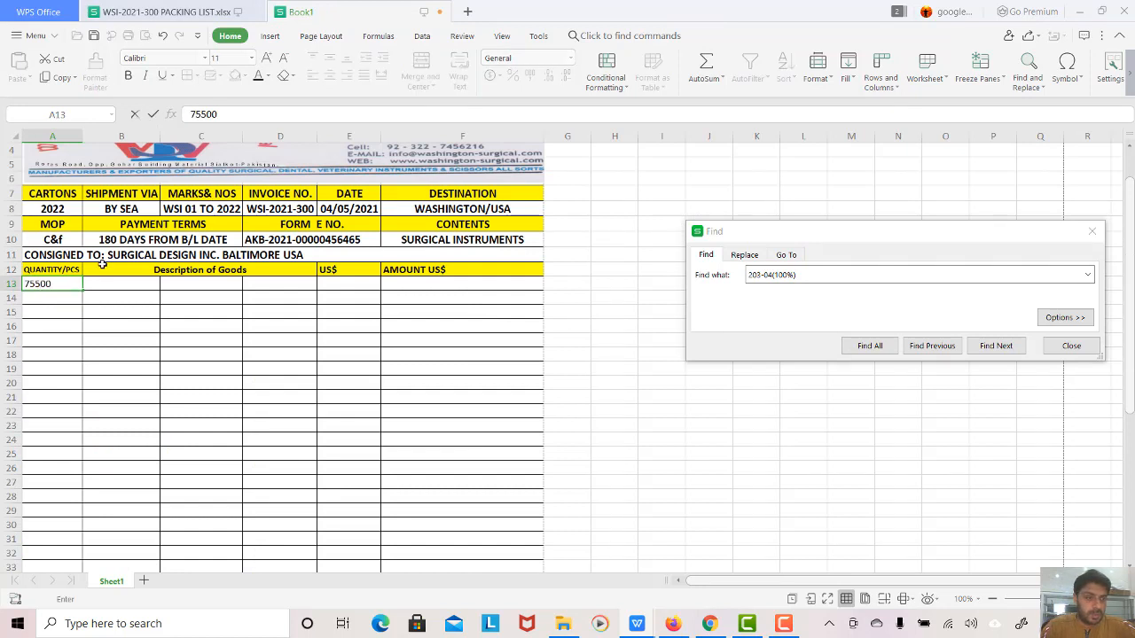
{"action": "key", "text": "Return"}
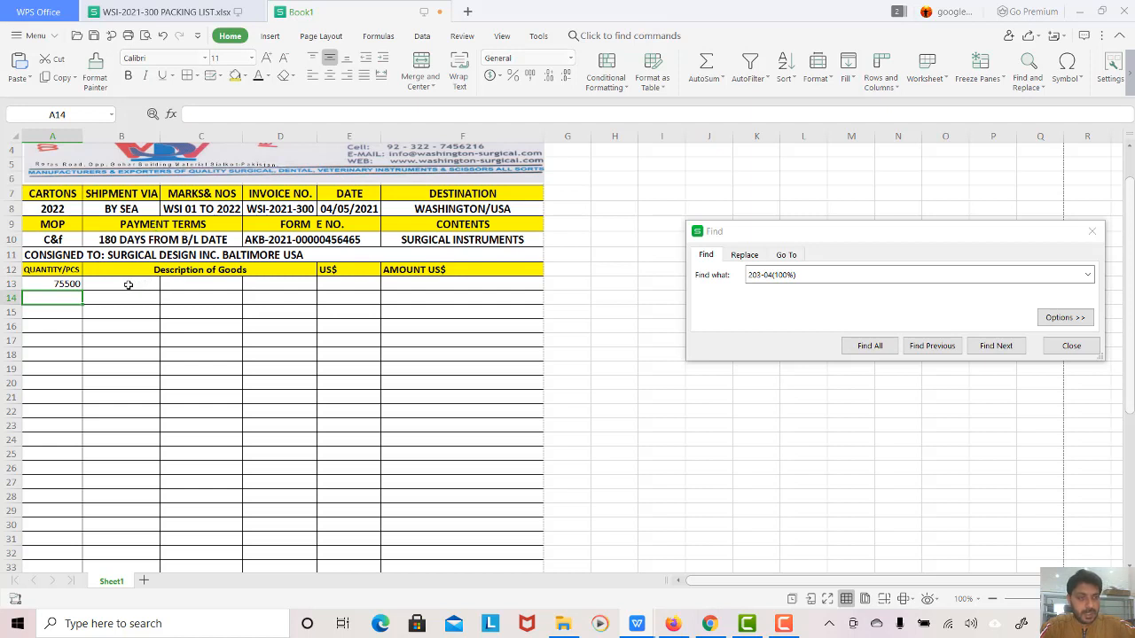
Step: Try to merge and center the whole description block B13:D50 into one cell
{"action": "left_click", "coordinate": [129, 283]}
{"action": "key", "text": "shift+Right"}
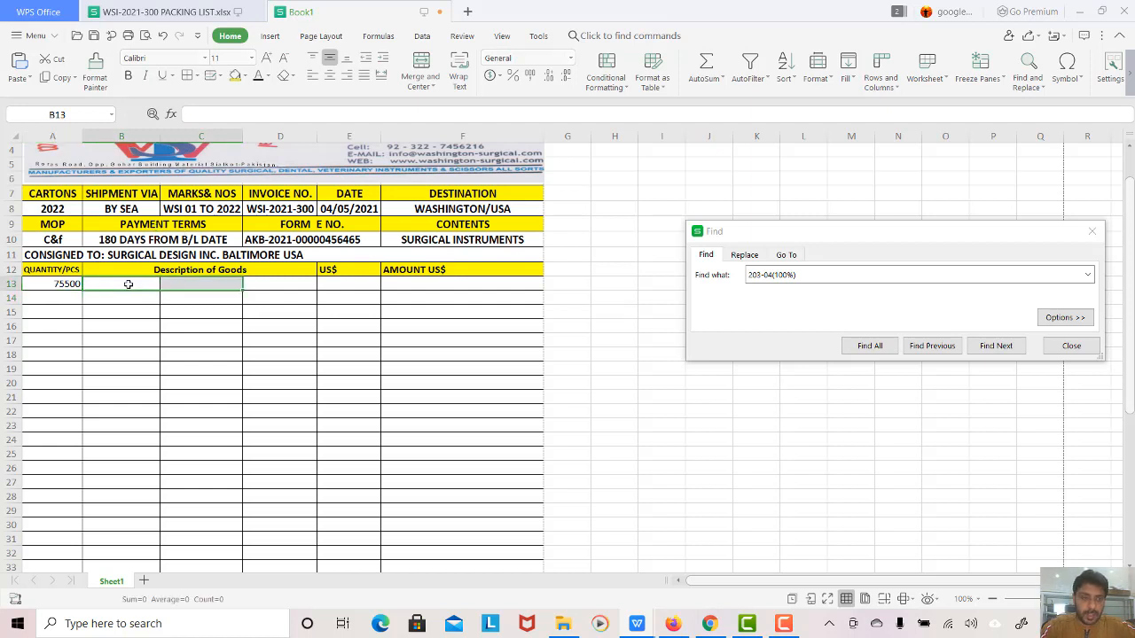
{"action": "key", "text": "shift+Right"}
{"action": "key", "text": "shift+Down"}
{"action": "key", "text": "shift+Down"}
{"action": "key", "text": "shift+Down"}
{"action": "key", "text": "shift+Down"}
{"action": "key", "text": "shift+Down"}
{"action": "key", "text": "shift+Down"}
{"action": "key", "text": "shift+Down"}
{"action": "key", "text": "shift+Down"}
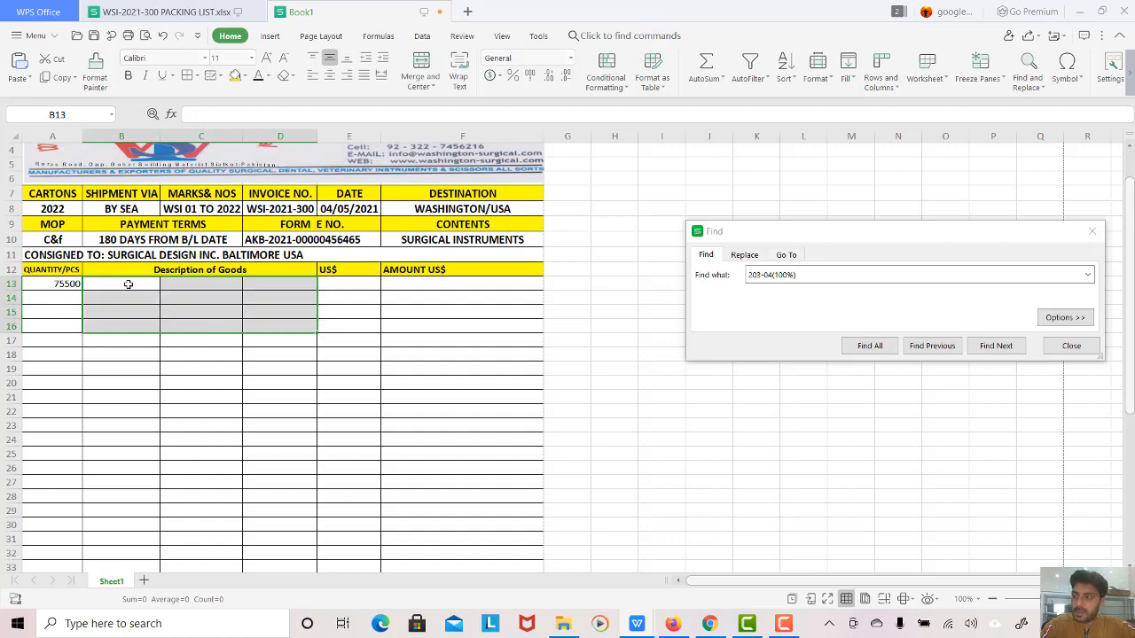
{"action": "key", "text": "shift+Down"}
{"action": "key", "text": "shift+Down"}
{"action": "key", "text": "shift+Down"}
{"action": "key", "text": "shift+Down"}
{"action": "key", "text": "shift+Down"}
{"action": "key", "text": "shift+Down"}
{"action": "key", "text": "shift+Down"}
{"action": "key", "text": "shift+Down"}
{"action": "key", "text": "shift+Down"}
{"action": "key", "text": "shift+Down"}
{"action": "key", "text": "shift+Down"}
{"action": "key", "text": "shift+Down"}
{"action": "key", "text": "shift+Down"}
{"action": "key", "text": "shift+Down"}
{"action": "key", "text": "shift+Down"}
{"action": "key", "text": "shift+Down"}
{"action": "key", "text": "shift+Down"}
{"action": "key", "text": "shift+Down"}
{"action": "key", "text": "shift+Down"}
{"action": "key", "text": "shift+Down"}
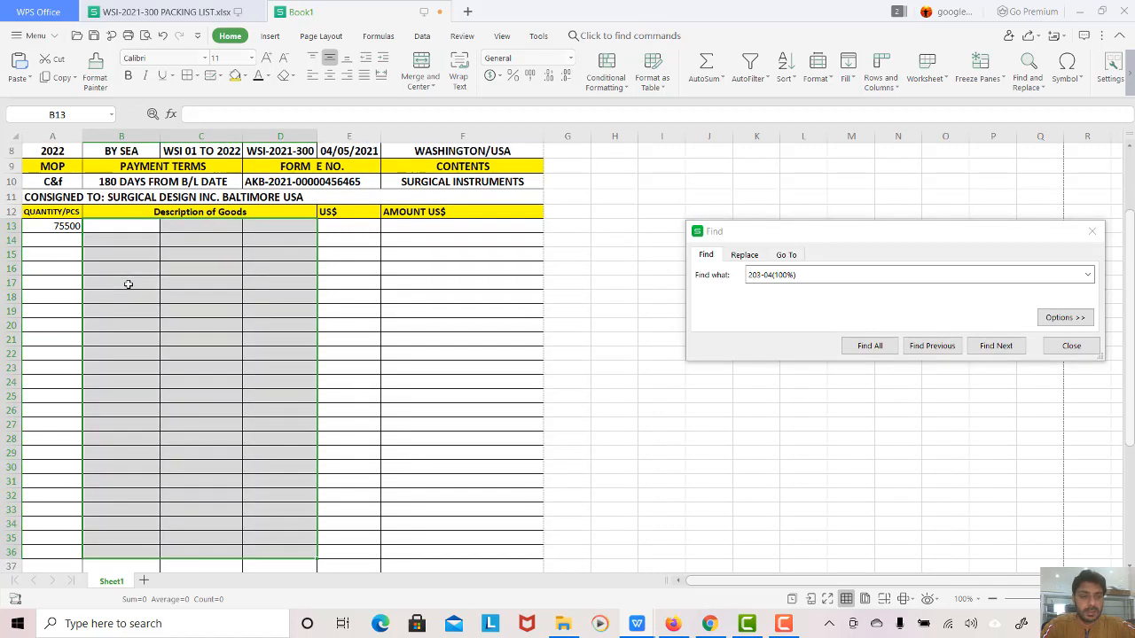
{"action": "key", "text": "shift+Down"}
{"action": "key", "text": "shift+Down"}
{"action": "key", "text": "shift+Down"}
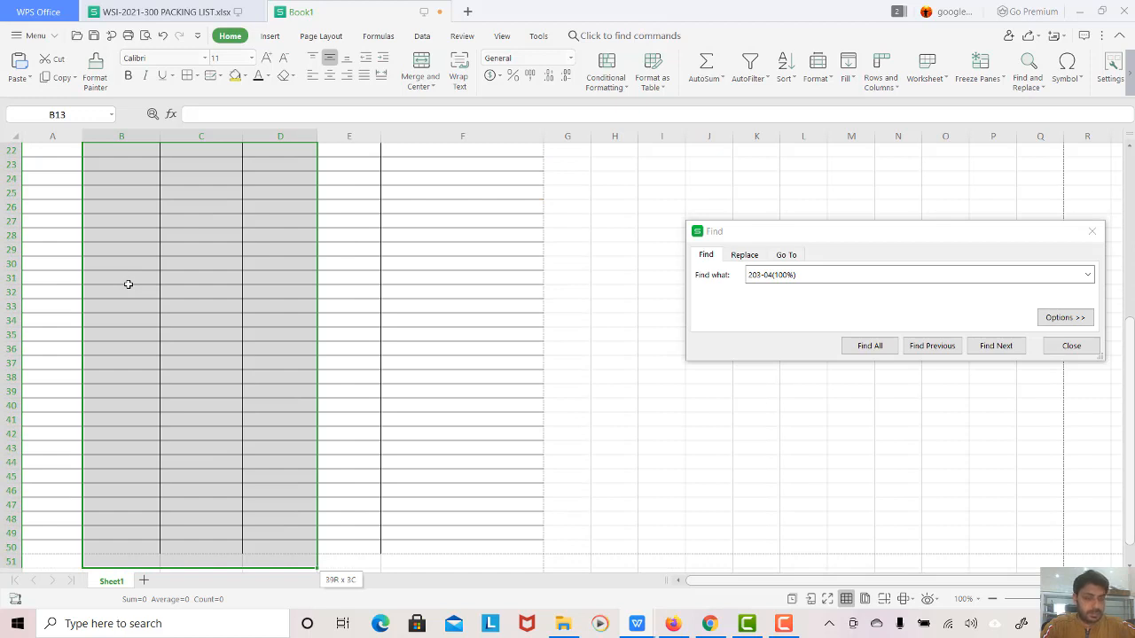
{"action": "scroll", "coordinate": [129, 284], "scroll_direction": "down", "scroll_amount": 2}
{"action": "key", "text": "shift+Down"}
{"action": "key", "text": "shift+Down"}
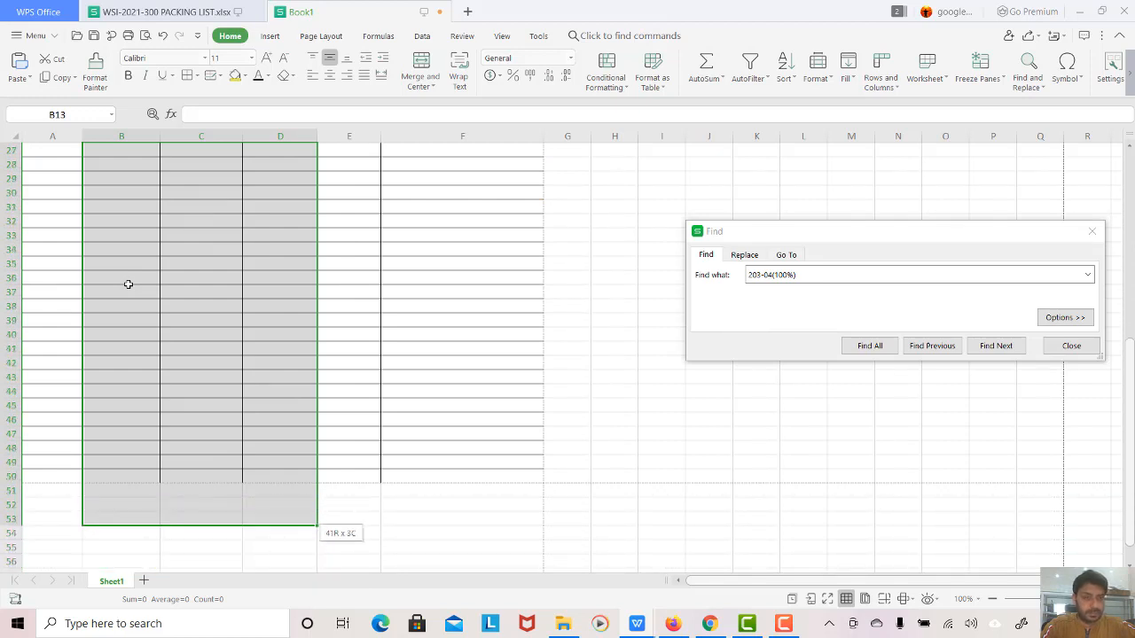
{"action": "key", "text": "shift+Up"}
{"action": "key", "text": "shift+Up"}
{"action": "key", "text": "shift+Up"}
{"action": "key", "text": "shift+Up"}
{"action": "key", "text": "shift+Down"}
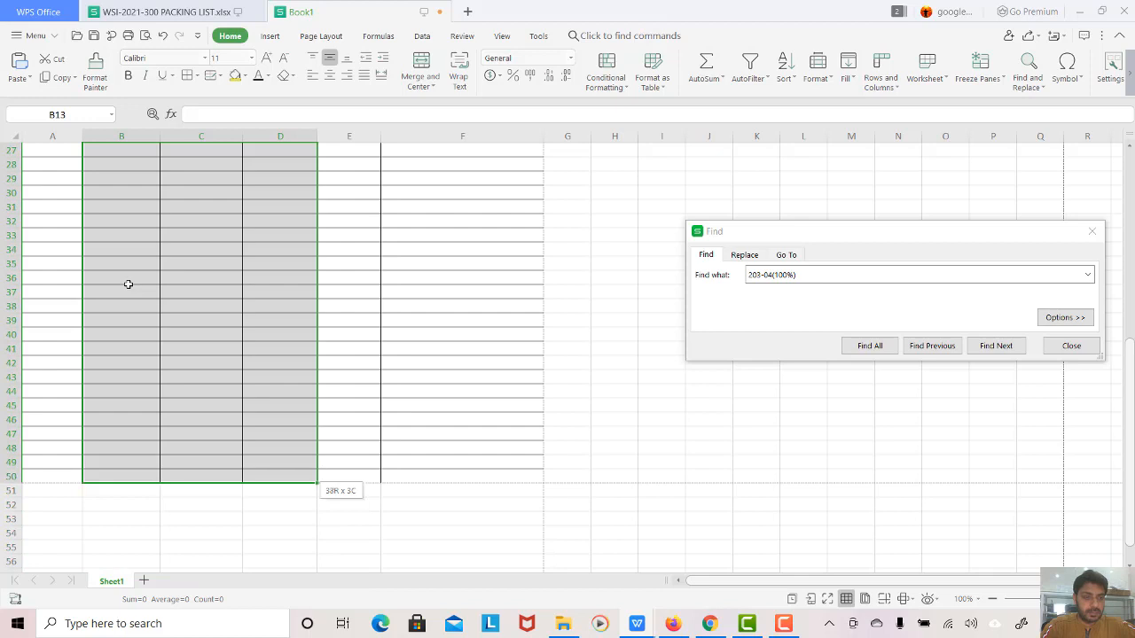
{"action": "left_click", "coordinate": [406, 89]}
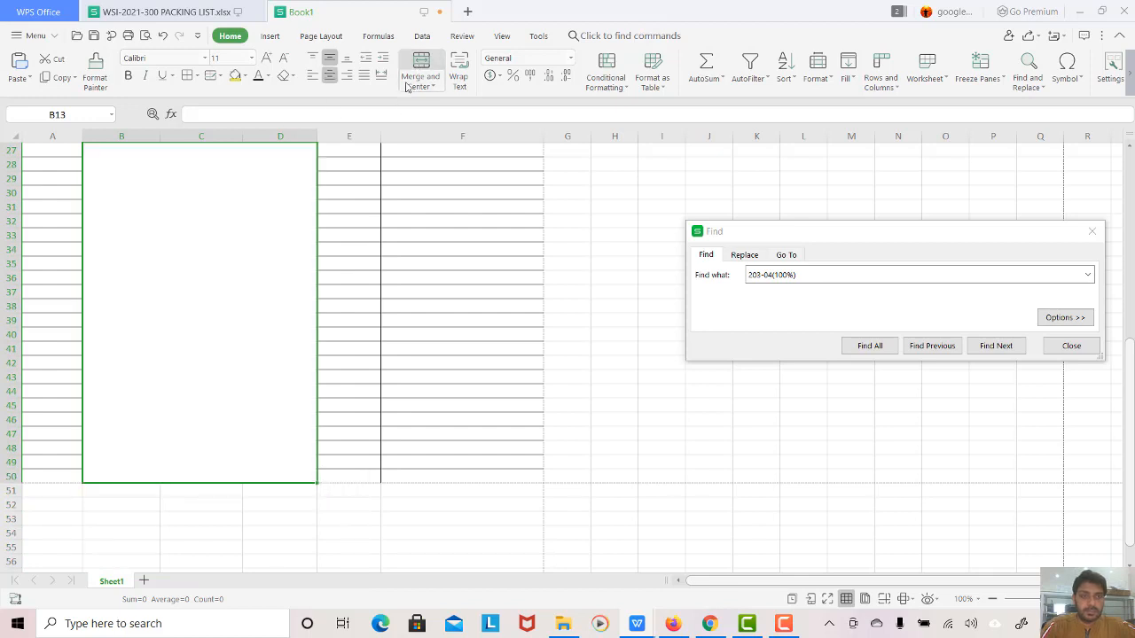
{"action": "left_click", "coordinate": [358, 223]}
{"action": "scroll", "coordinate": [358, 222], "scroll_direction": "up", "scroll_amount": 9}
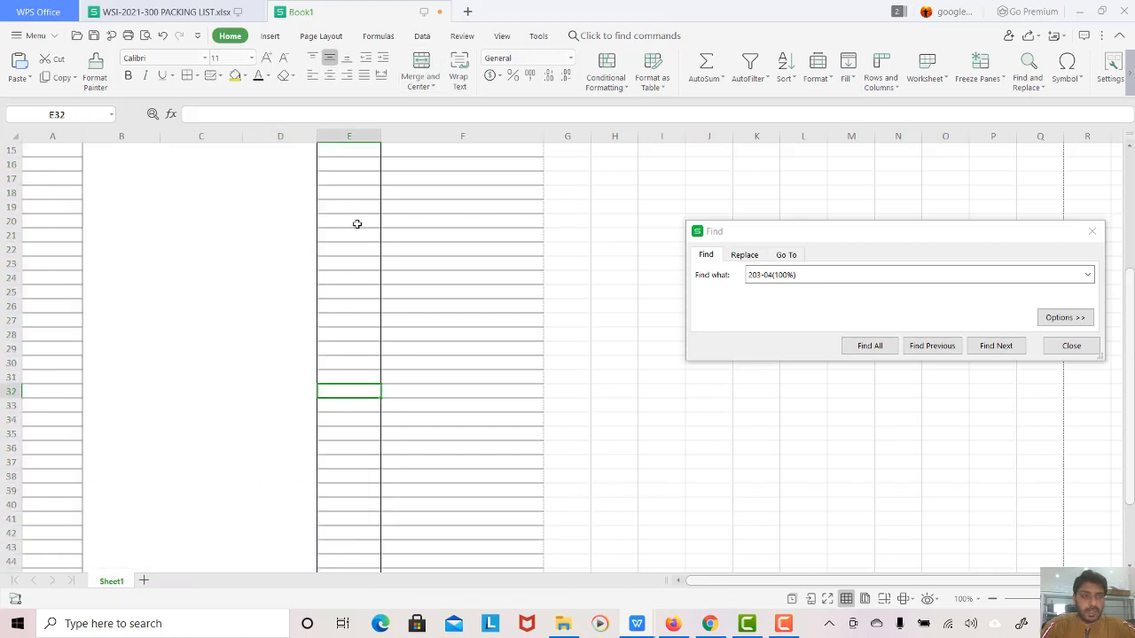
Step: Undo the merge of the description block B13:D50
{"action": "left_click", "coordinate": [105, 328]}
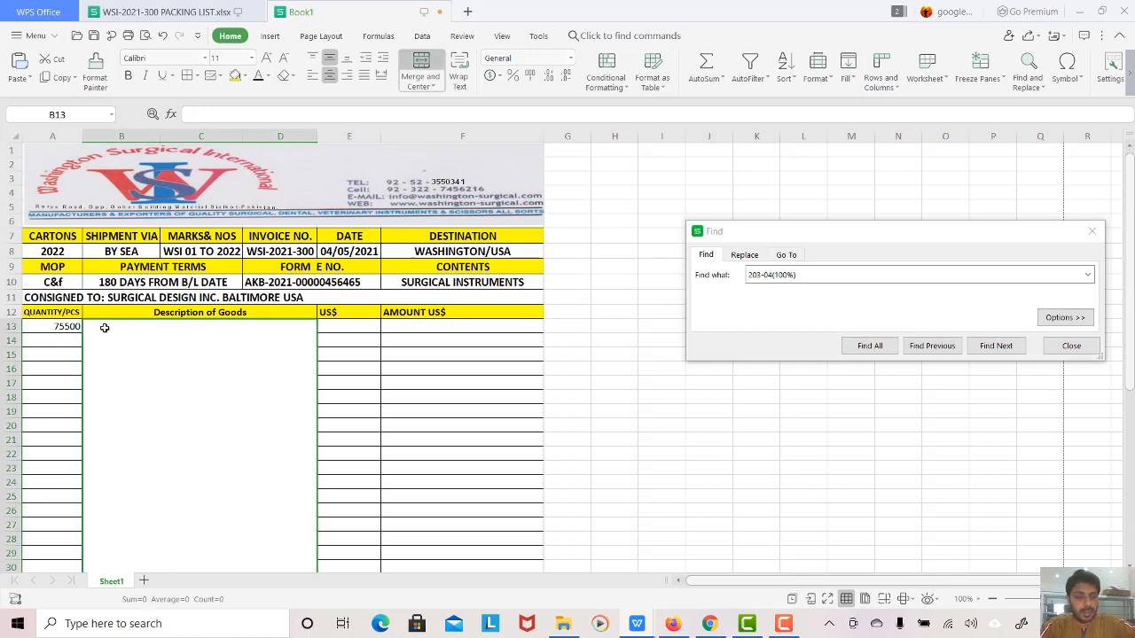
{"action": "key", "text": "ctrl+z"}
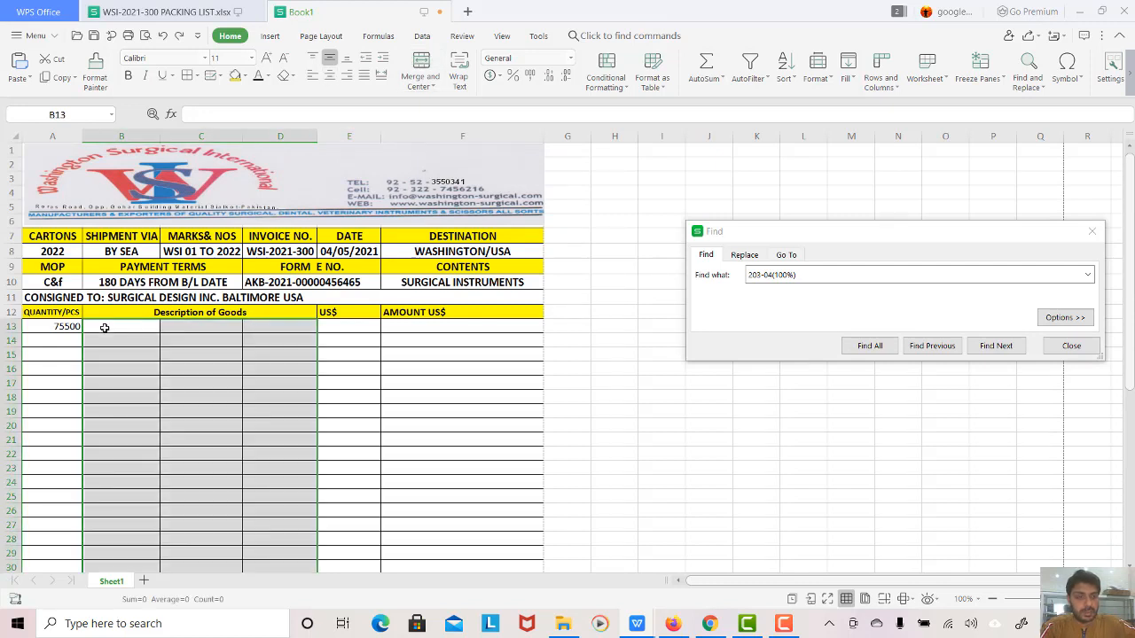
{"action": "left_click", "coordinate": [170, 339]}
Step: Copy the description WEBSTER N/H 5" from cell G12 of WSI-2021-300 PACKING LIST.xlsx into cell B13 of Book1
{"action": "left_click", "coordinate": [127, 327]}
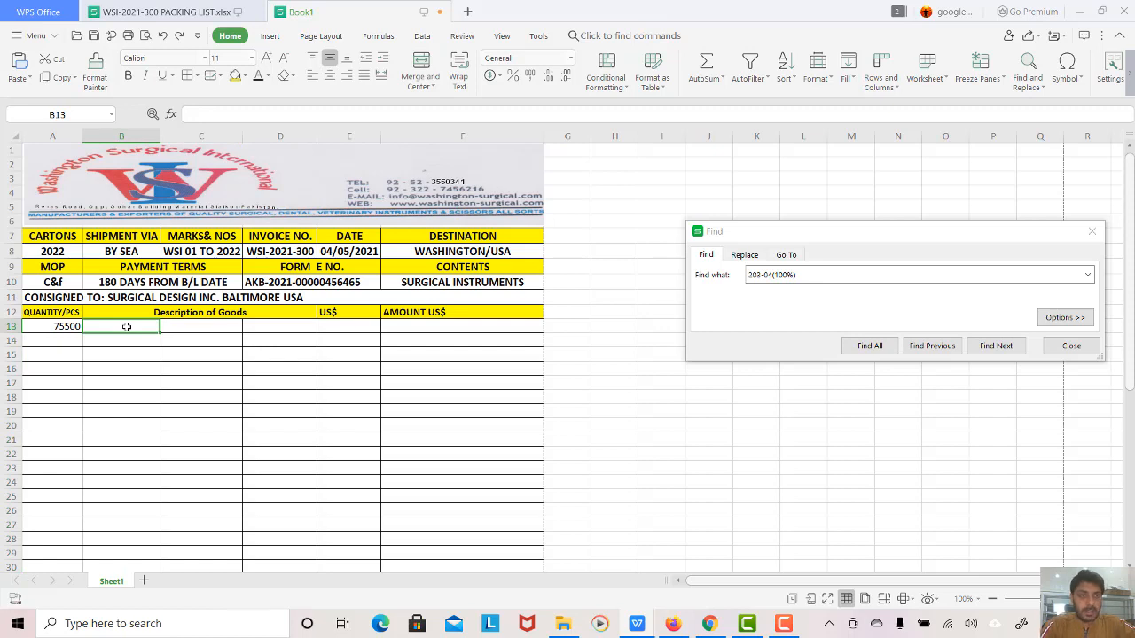
{"action": "left_click", "coordinate": [95, 4]}
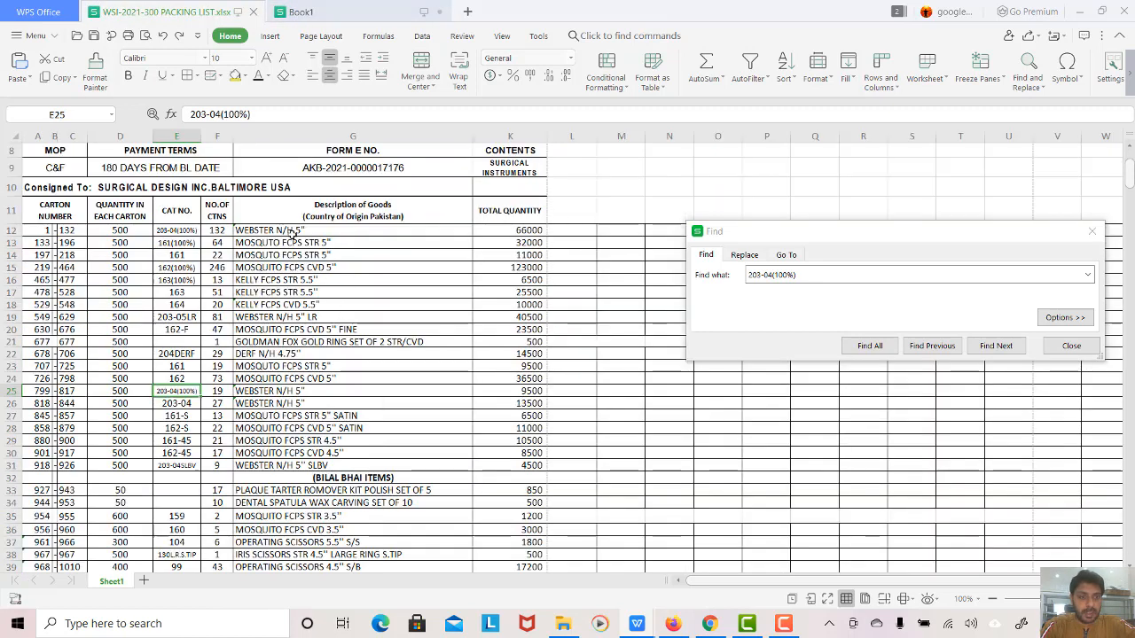
{"action": "left_click", "coordinate": [293, 232]}
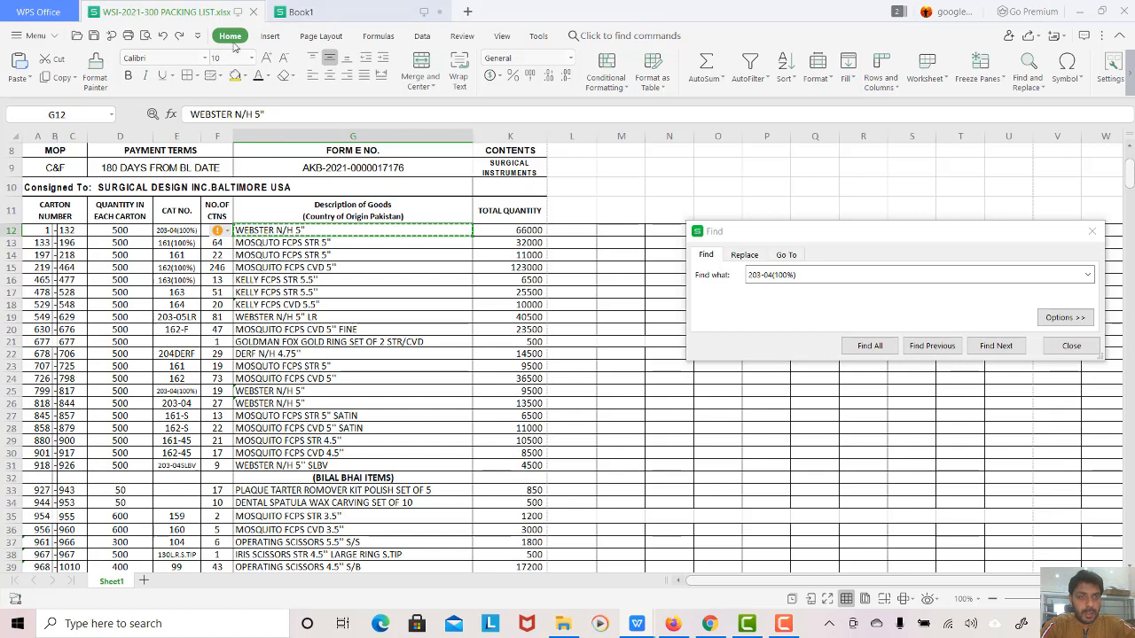
{"action": "left_click", "coordinate": [292, 11]}
{"action": "type", "text": "WEBSTER N/H 5\""}
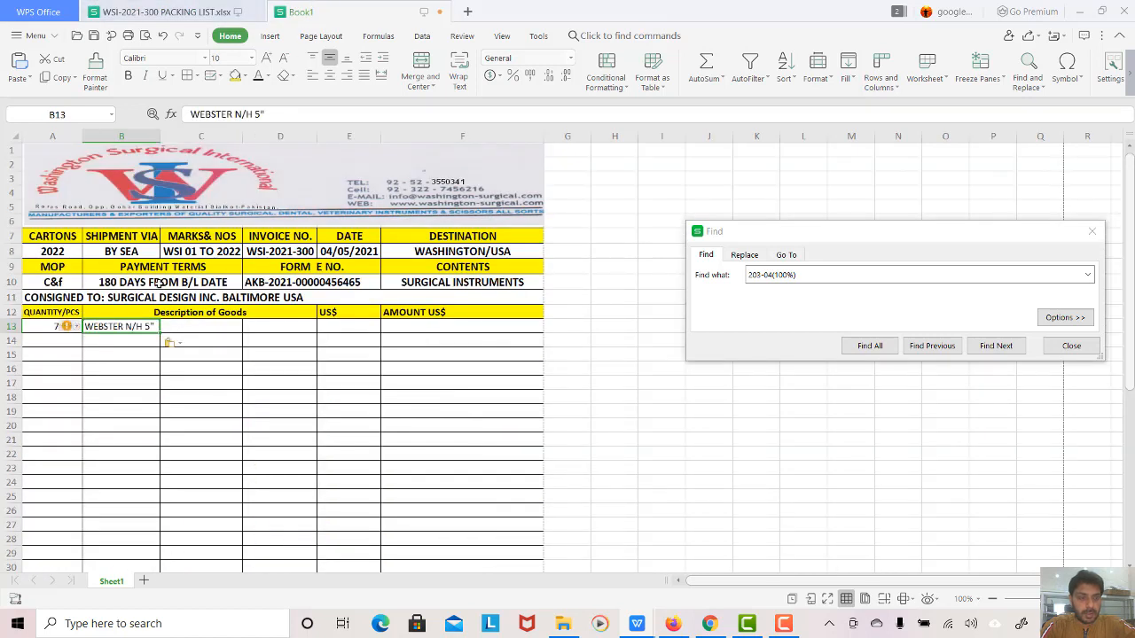
{"action": "left_click", "coordinate": [193, 331]}
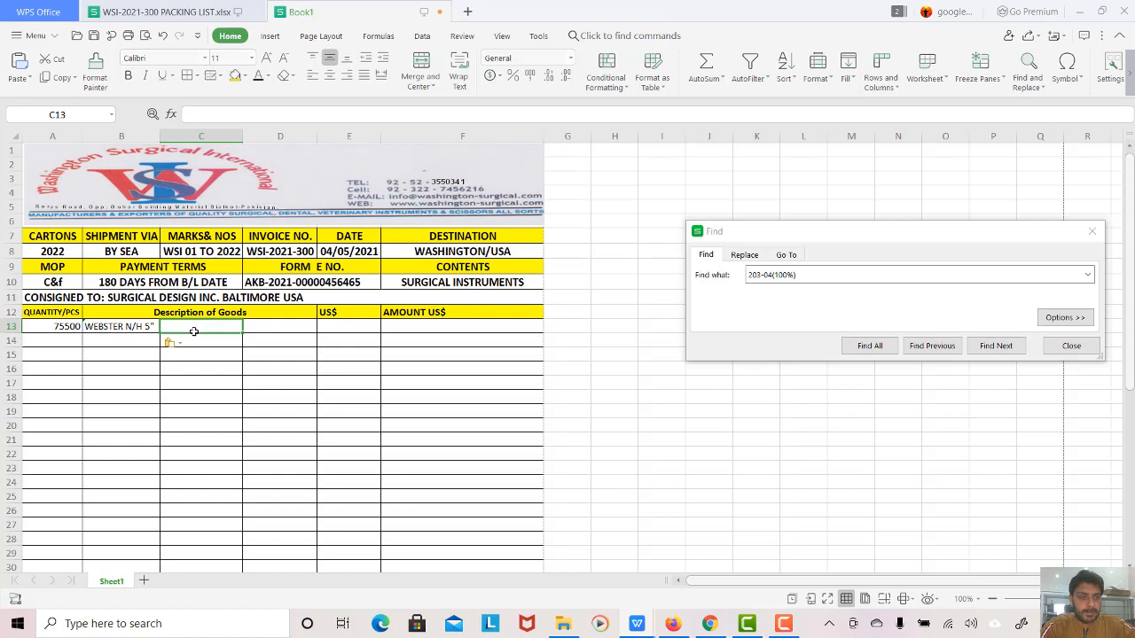
Step: Enter the unit price 0.35 for the first item in cell E13
{"action": "left_click", "coordinate": [339, 325]}
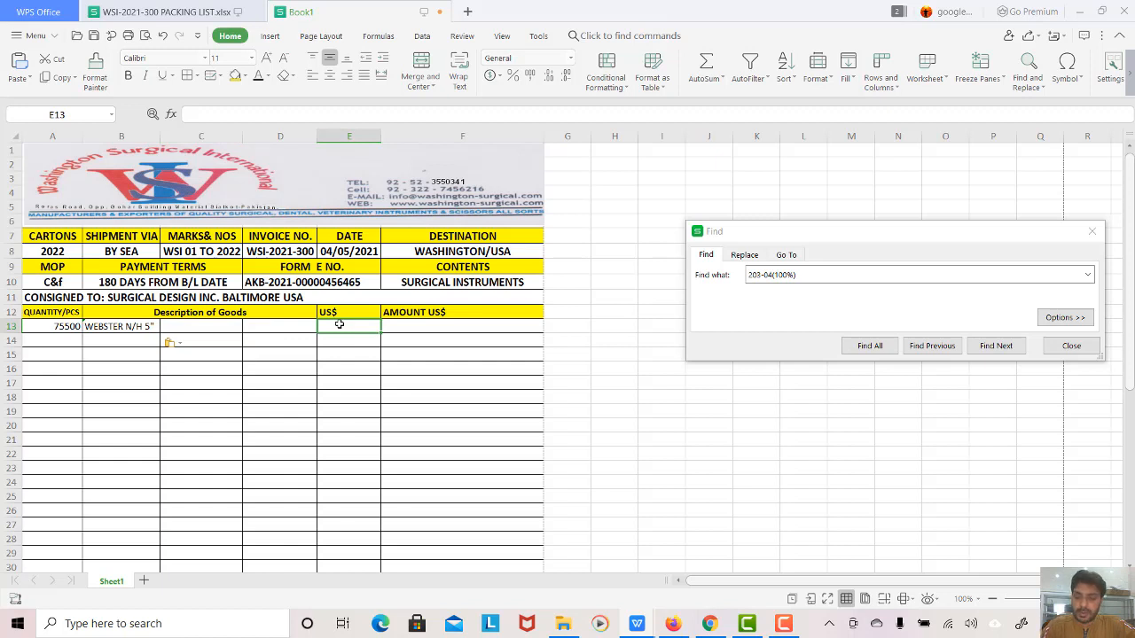
{"action": "type", "text": "0.35"}
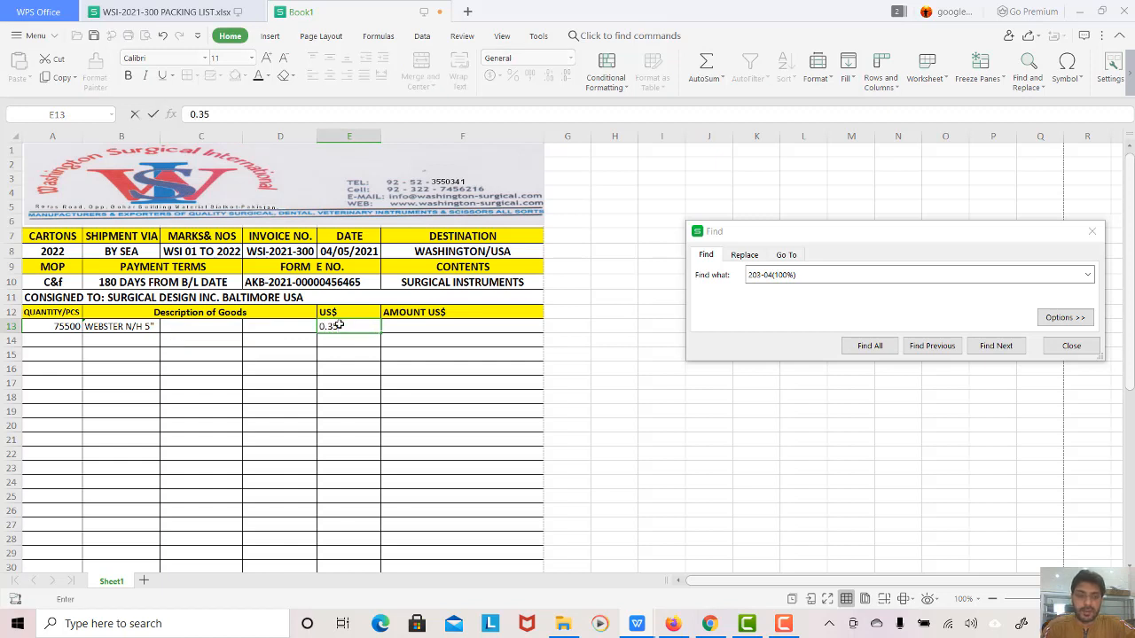
{"action": "key", "text": "Return"}
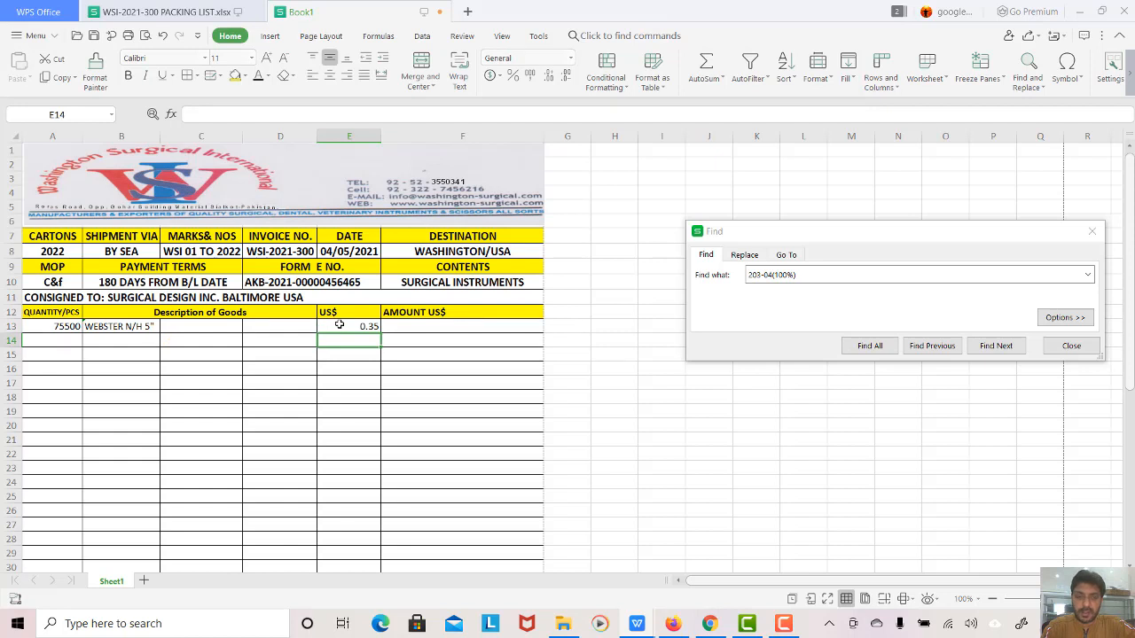
Step: Calculate the first item's amount in cell F13 with the formula =(A13*E13), multiplying quantity by unit price
{"action": "left_click", "coordinate": [339, 326]}
{"action": "key", "text": "Right"}
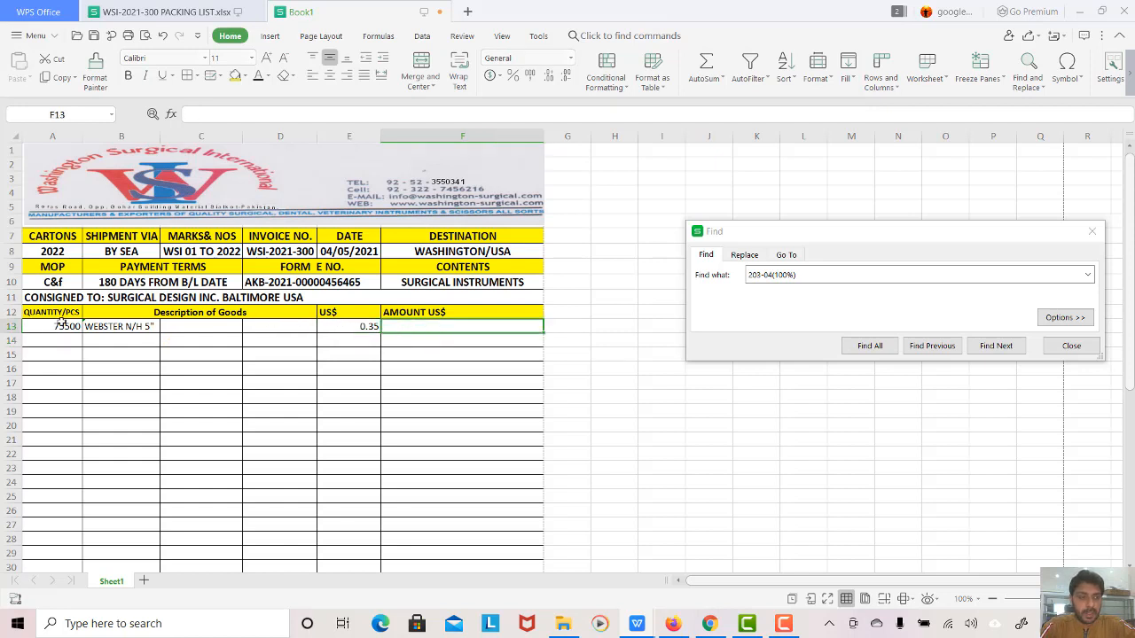
{"action": "left_click", "coordinate": [61, 326]}
{"action": "left_click", "coordinate": [335, 328]}
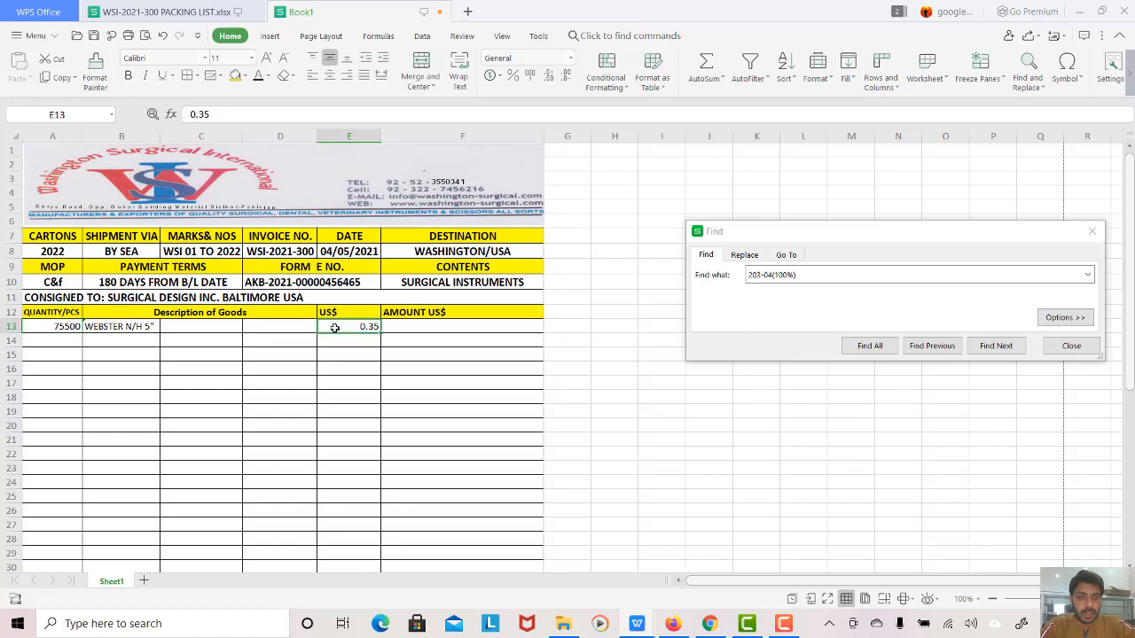
{"action": "left_click", "coordinate": [429, 328]}
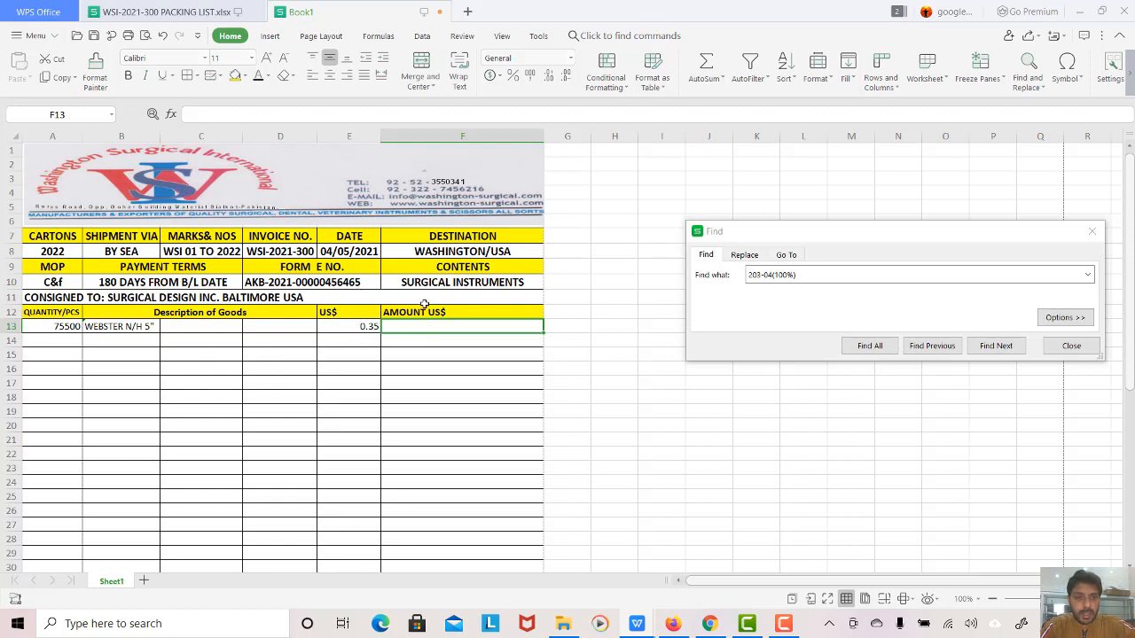
{"action": "type", "text": "="}
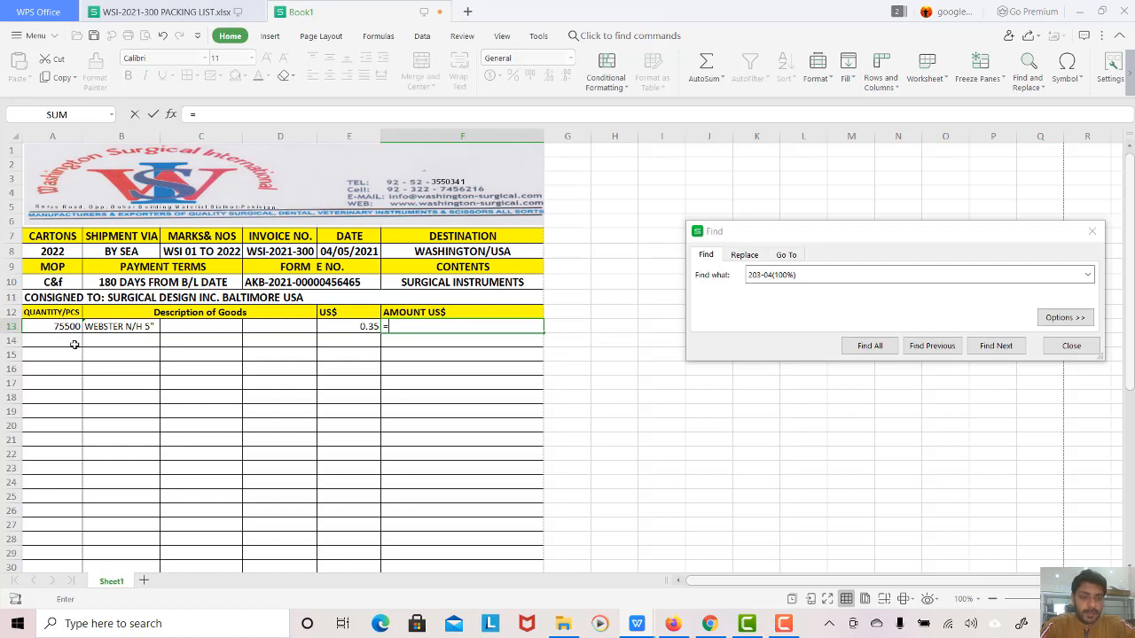
{"action": "type", "text": "("}
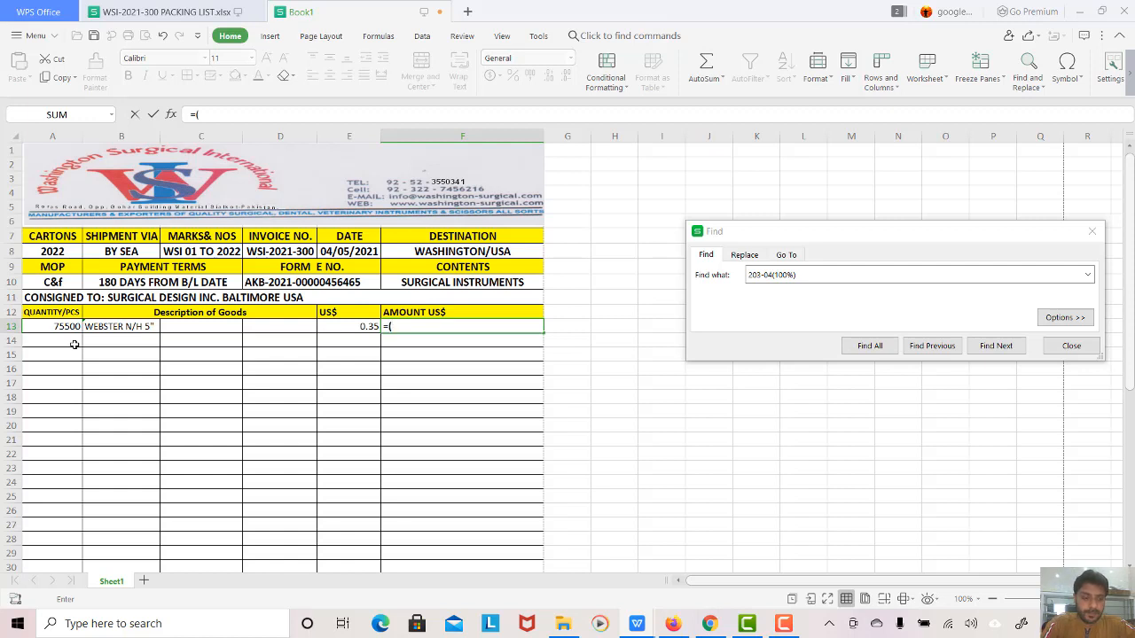
{"action": "type", "text": "a"}
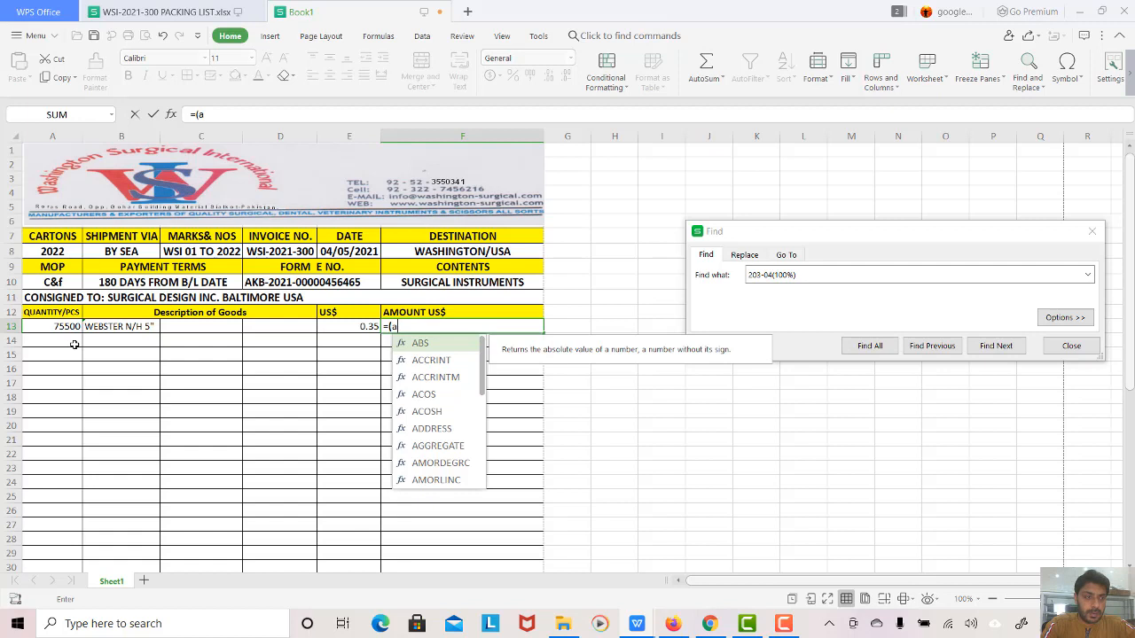
{"action": "type", "text": "13"}
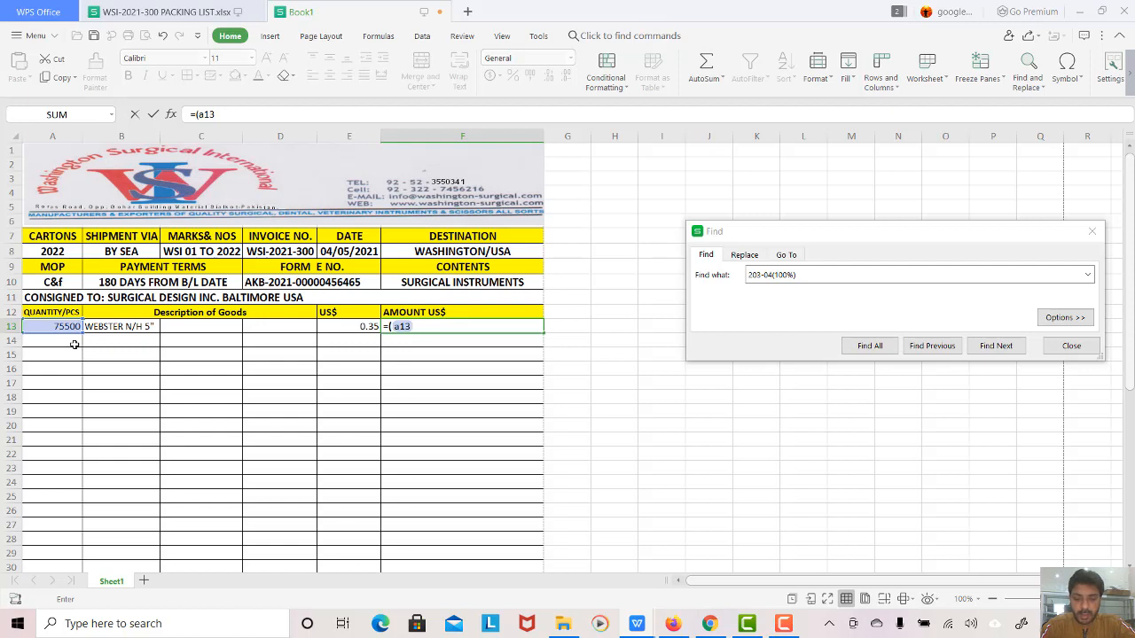
{"action": "type", "text": "*"}
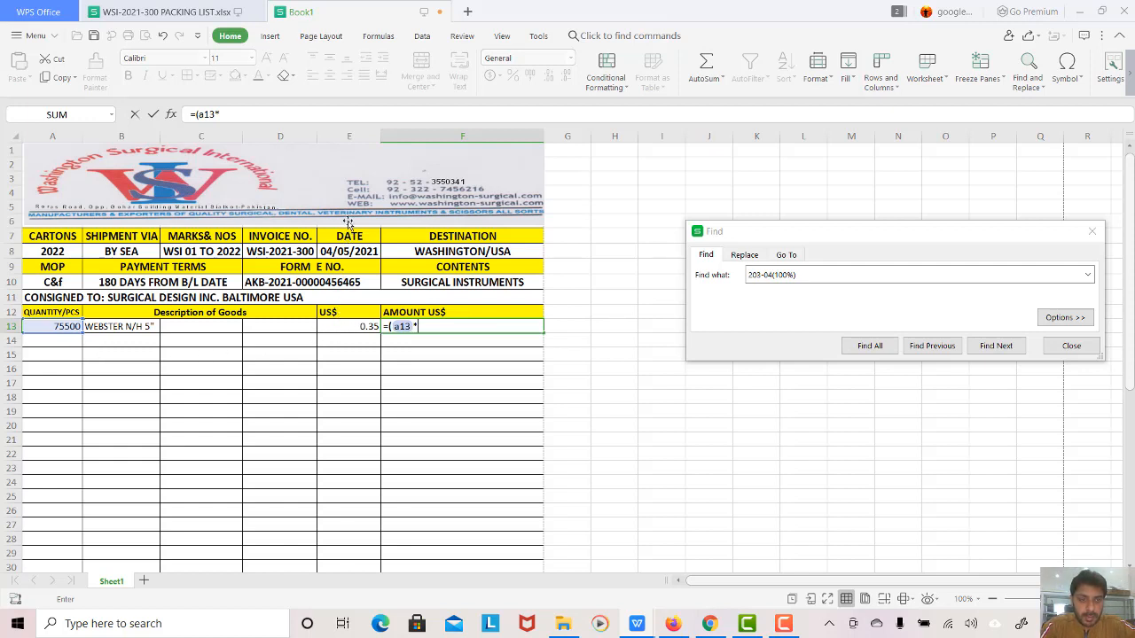
{"action": "type", "text": "e"}
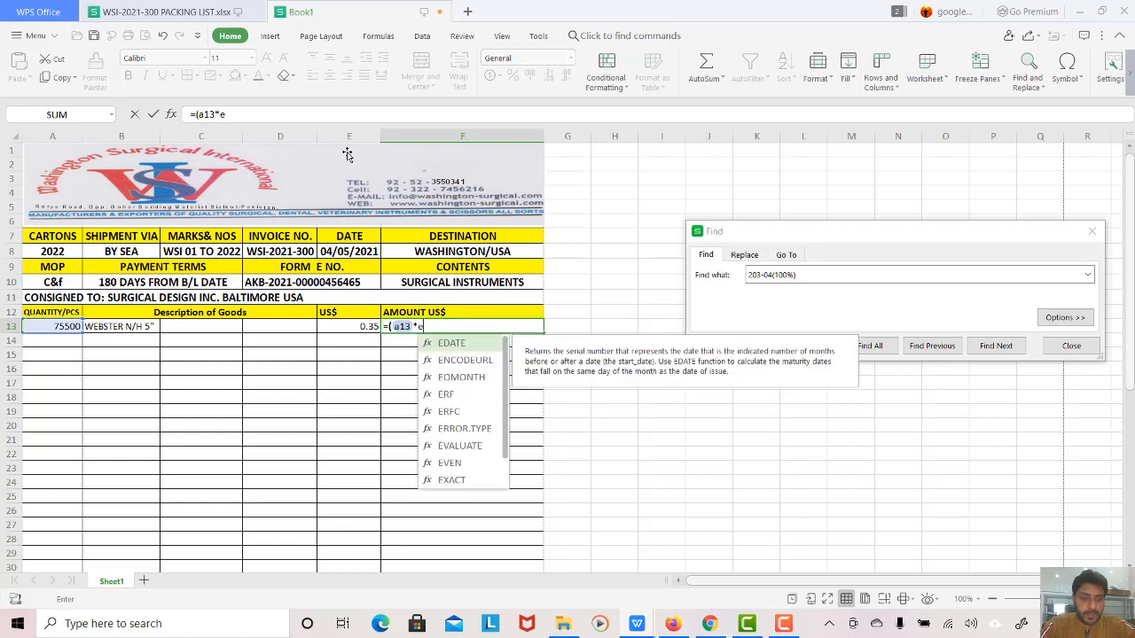
{"action": "type", "text": "13"}
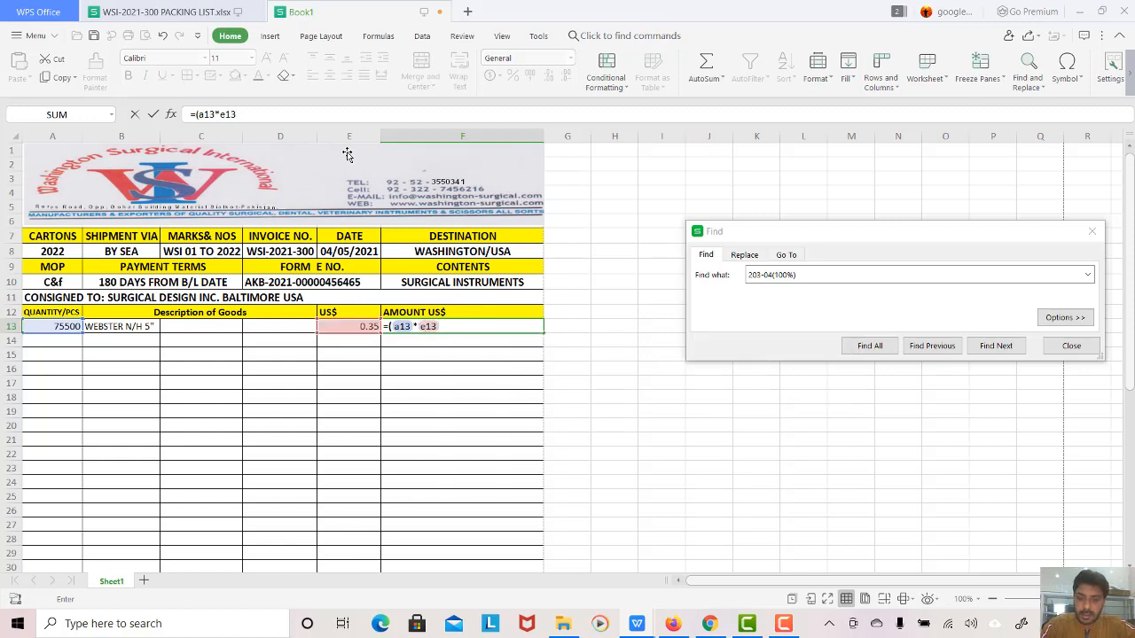
{"action": "type", "text": ")"}
{"action": "key", "text": "Return"}
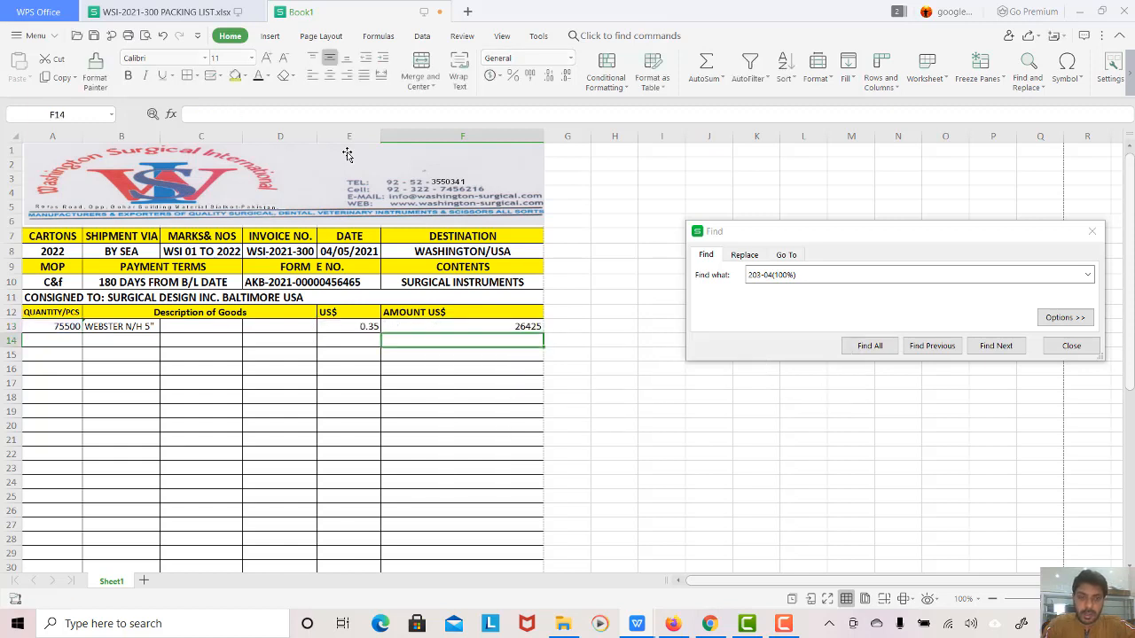
{"action": "key", "text": "Up"}
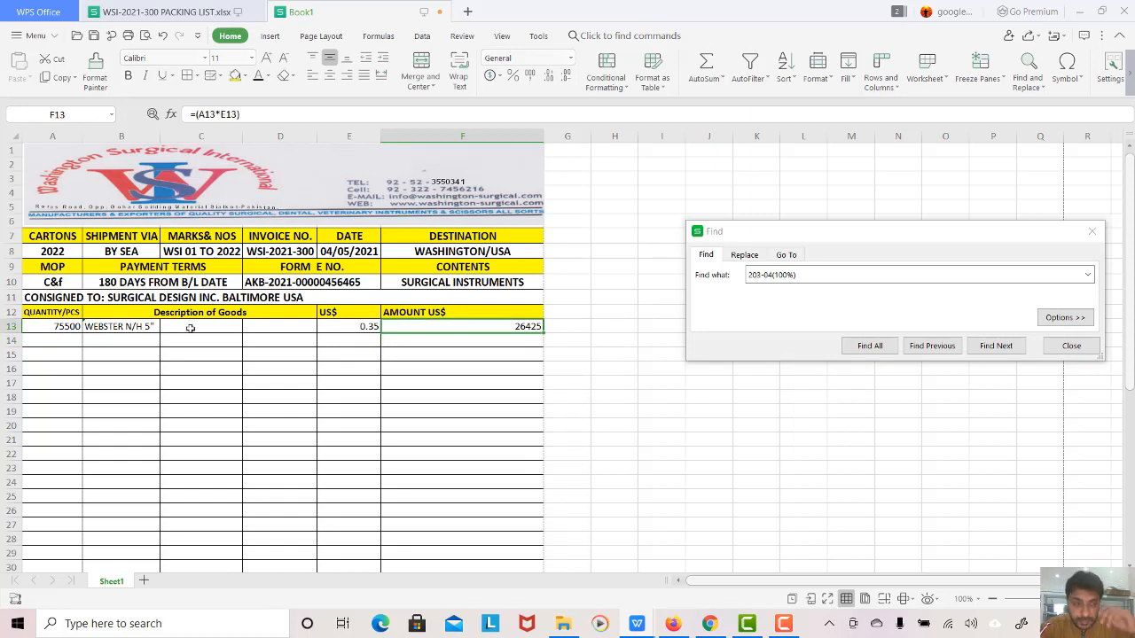
{"action": "left_click", "coordinate": [463, 344]}
{"action": "left_click", "coordinate": [472, 330]}
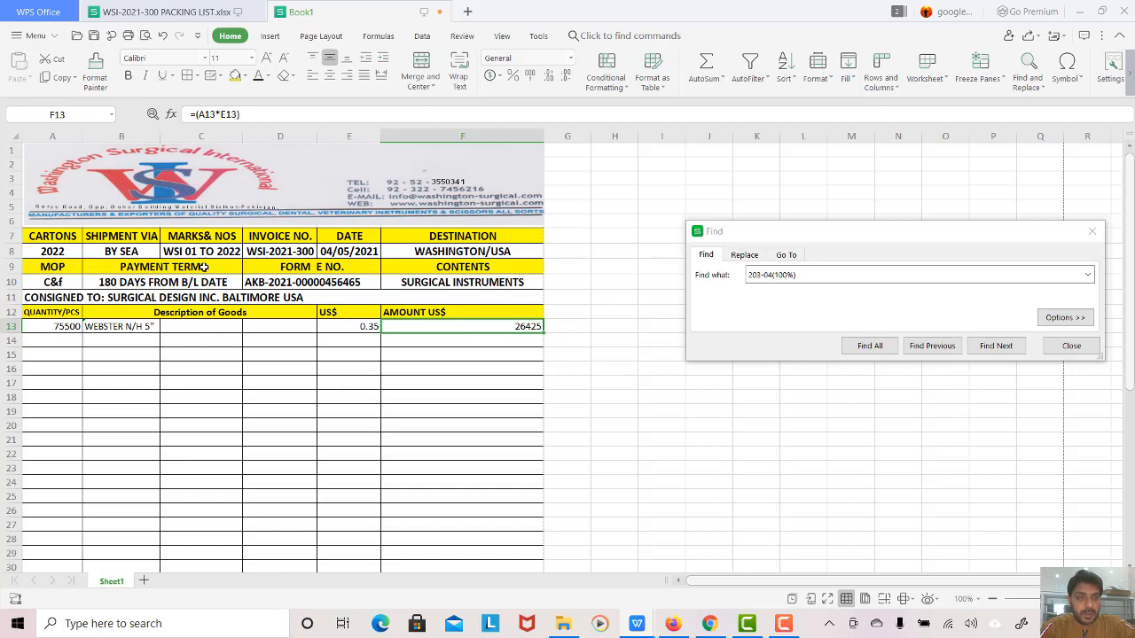
Step: Copy the description MOSQUTO FCPS STR 5" from cell G13 of WSI-2021-300 PACKING LIST.xlsx into cell B14 of Book1
{"action": "left_click", "coordinate": [140, 12]}
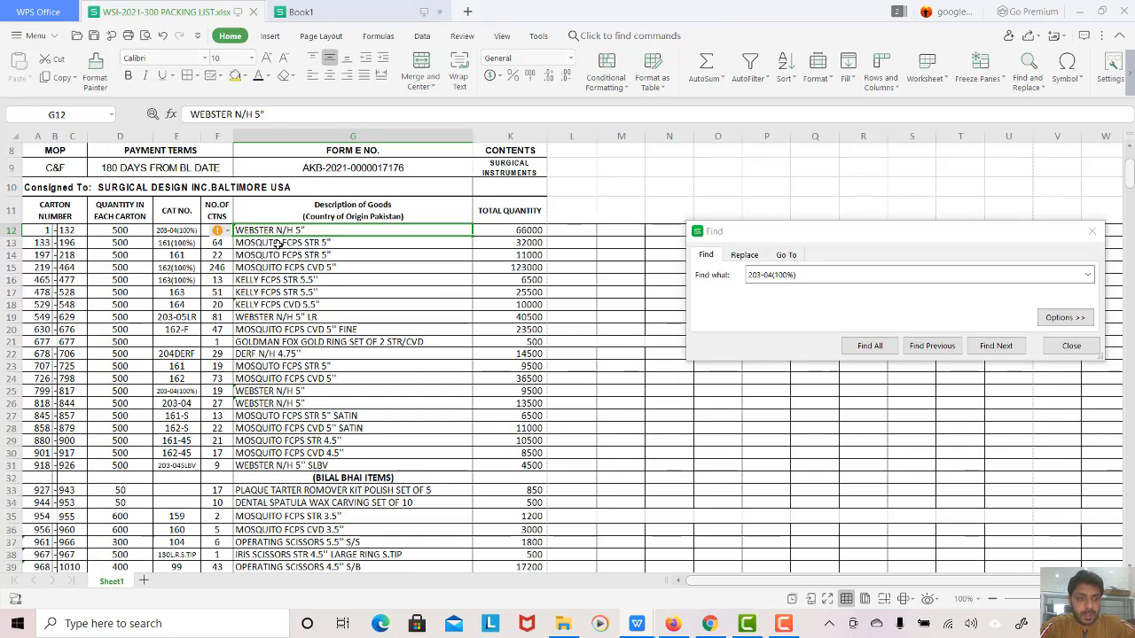
{"action": "left_click", "coordinate": [278, 243]}
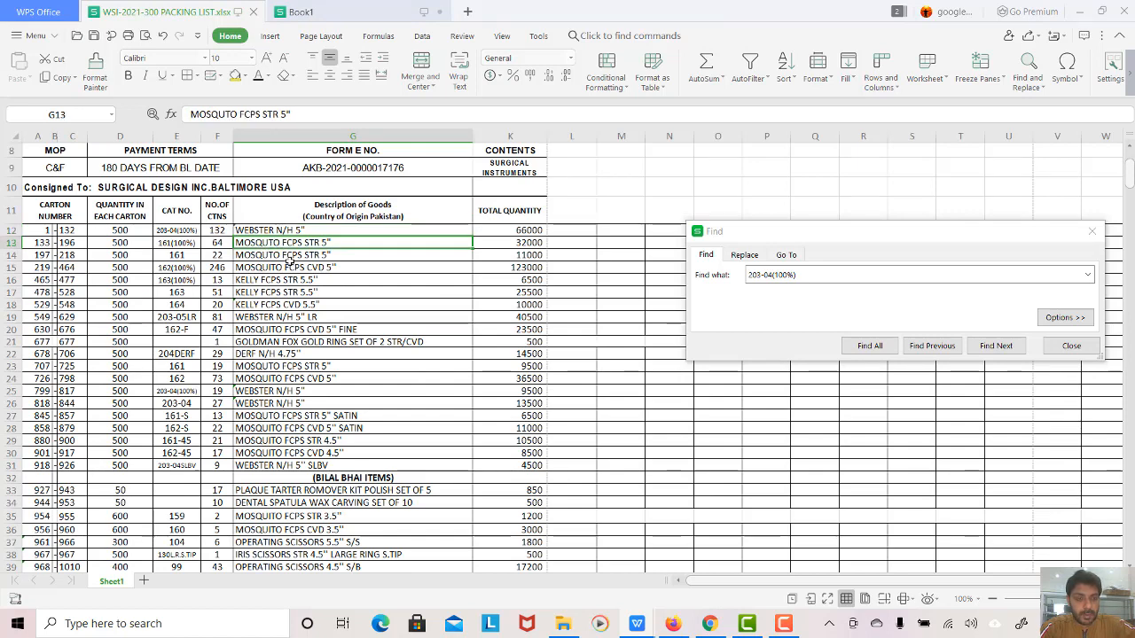
{"action": "key", "text": "ctrl+c"}
{"action": "left_click", "coordinate": [302, 13]}
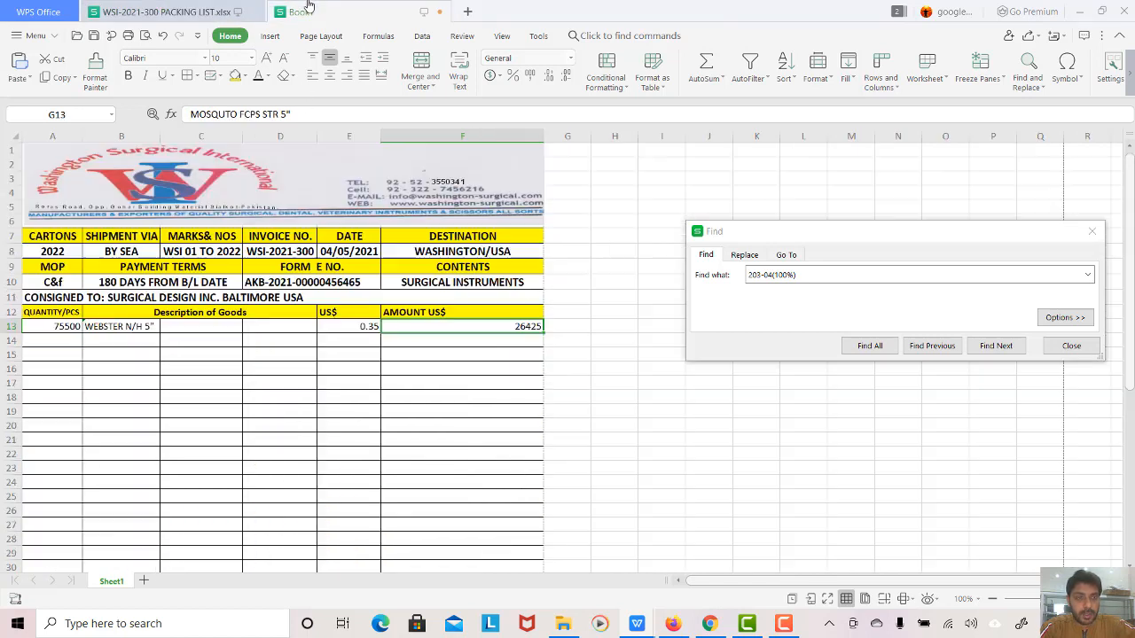
{"action": "left_click", "coordinate": [158, 344]}
{"action": "key", "text": "ctrl+v"}
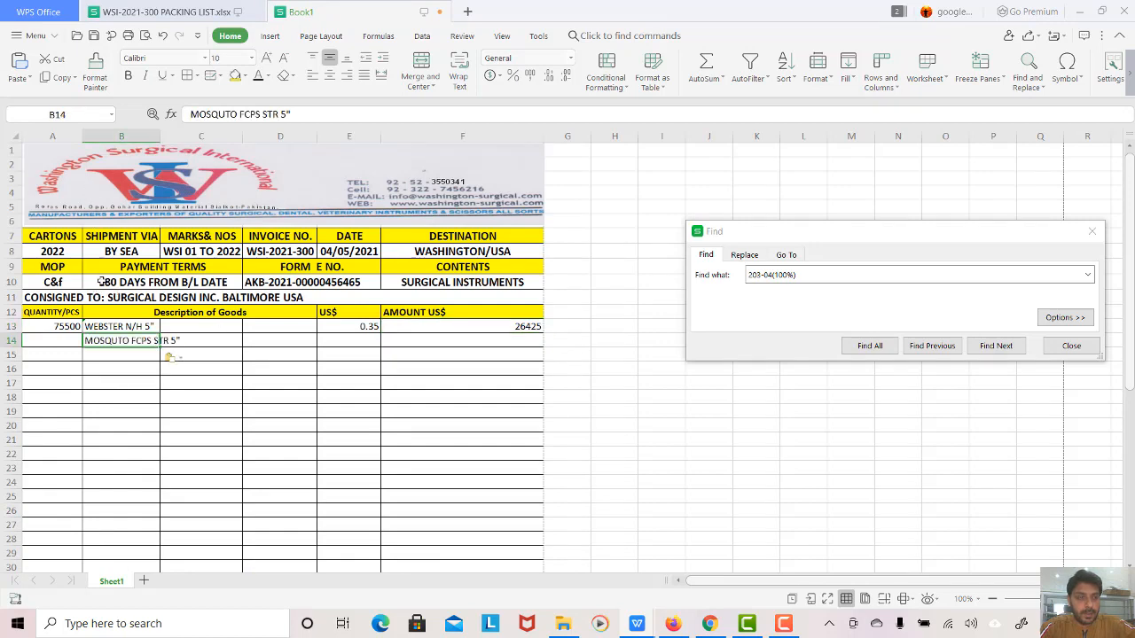
Step: Try to paste the total quantity from cell K13 of WSI-2021-300 PACKING LIST.xlsx directly into cell A14 of Book1
{"action": "left_click", "coordinate": [76, 342]}
{"action": "left_click", "coordinate": [156, 11]}
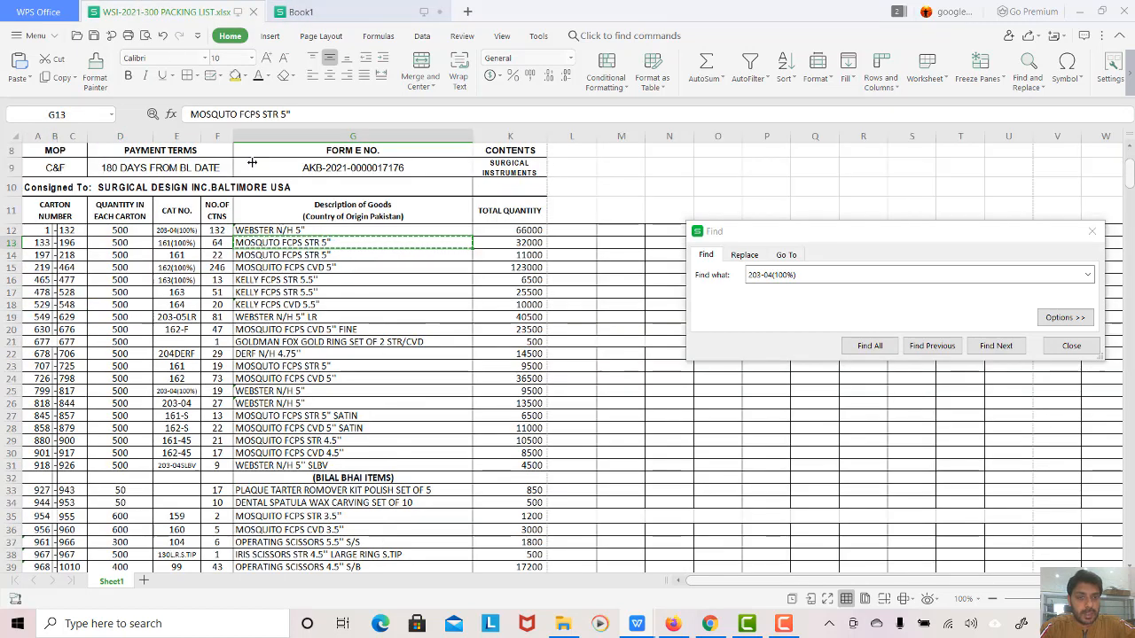
{"action": "left_click", "coordinate": [528, 245]}
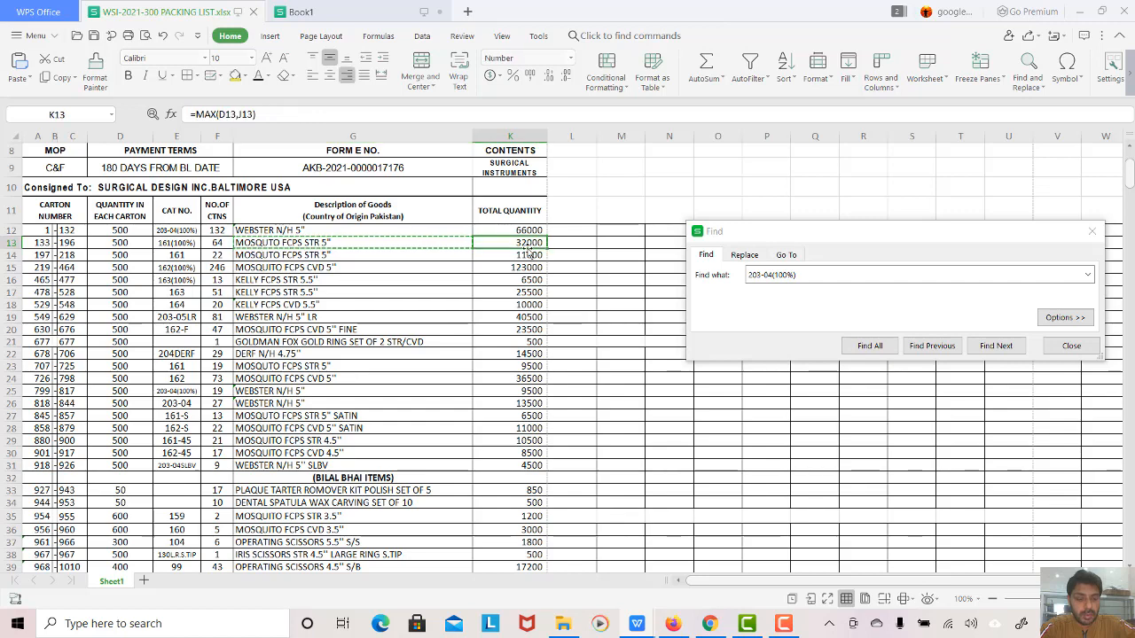
{"action": "left_click", "coordinate": [344, 13]}
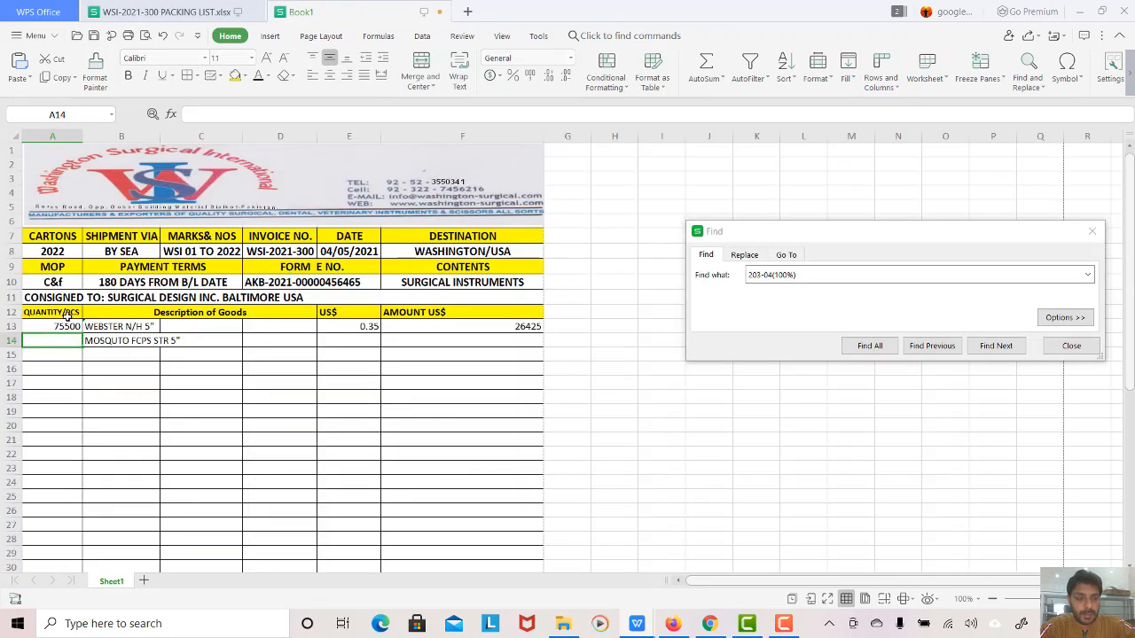
{"action": "key", "text": "ctrl+v"}
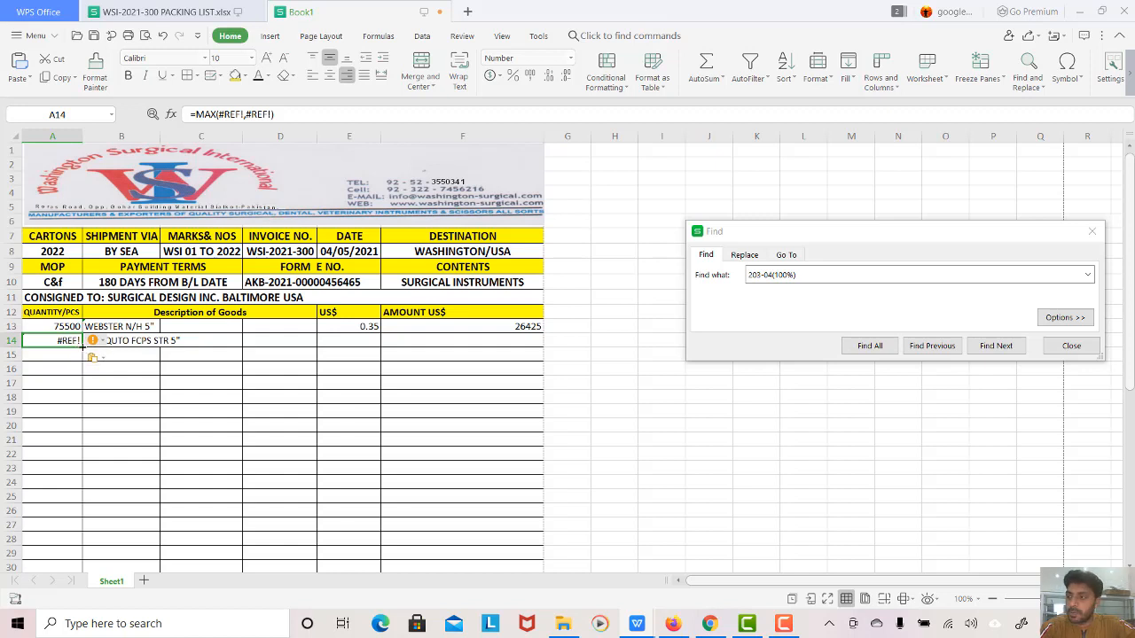
{"action": "key", "text": "ctrl+z"}
Step: Copy the total quantity 32000 from cell K13 of WSI-2021-300 PACKING LIST.xlsx into cell A14 of Book1 as values with number formatting
{"action": "left_click", "coordinate": [139, 13]}
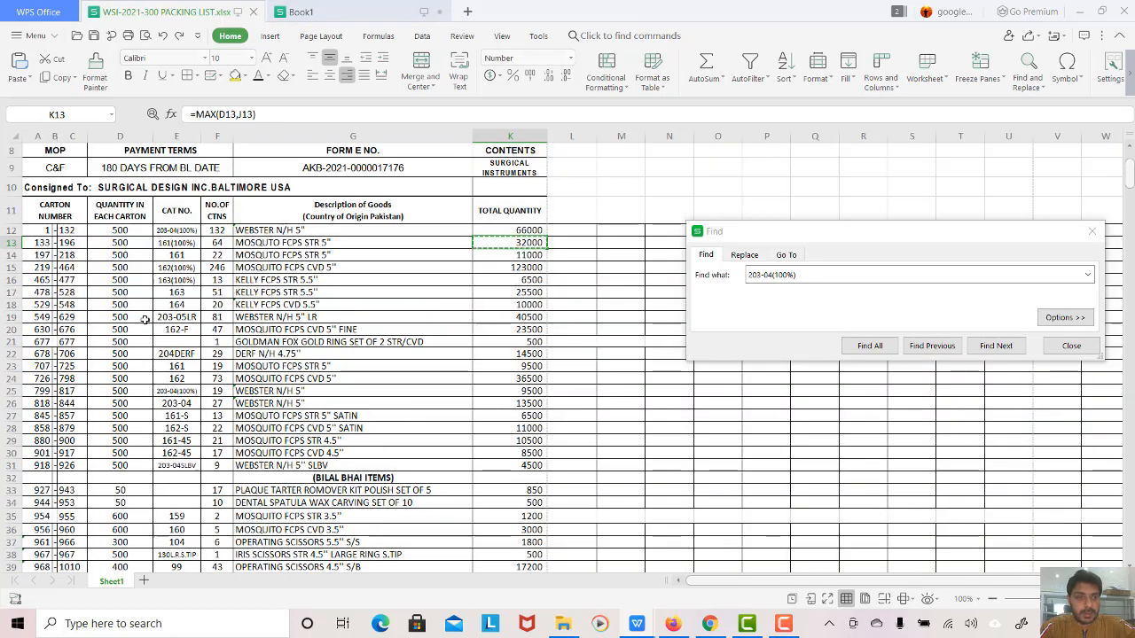
{"action": "left_click", "coordinate": [521, 254]}
{"action": "left_click", "coordinate": [520, 243]}
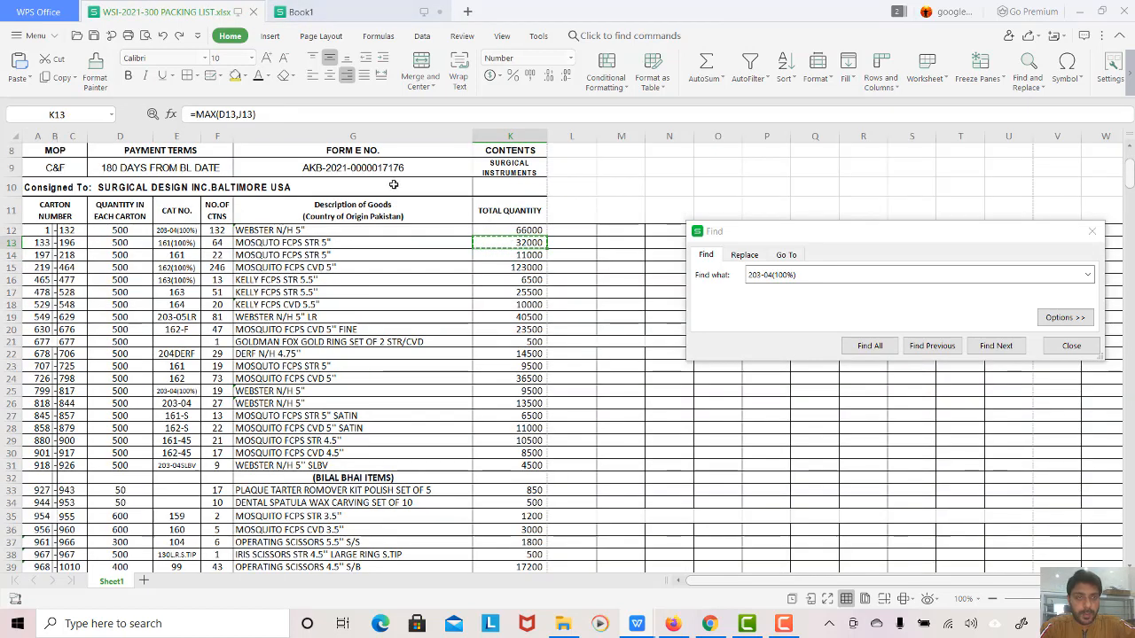
{"action": "left_click", "coordinate": [306, 11]}
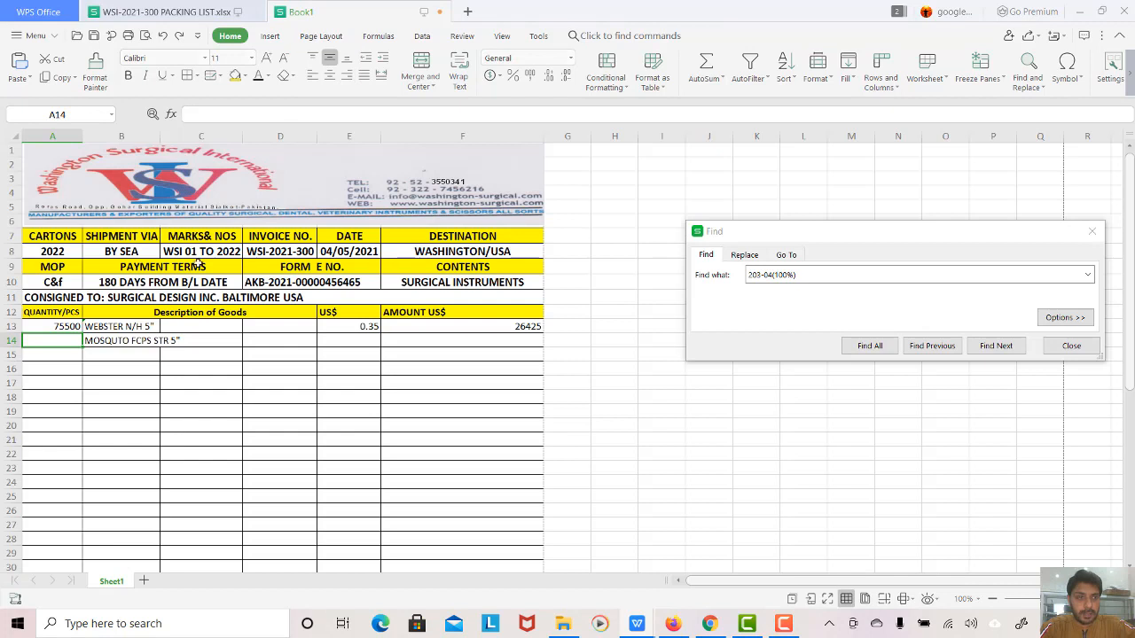
{"action": "right_click", "coordinate": [67, 342]}
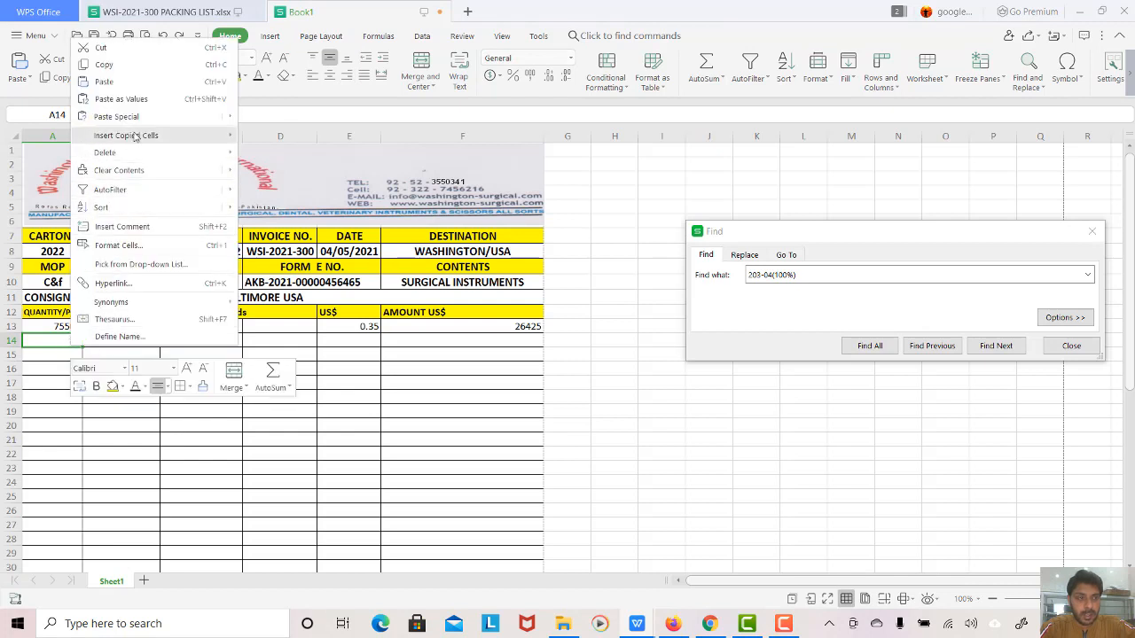
{"action": "mouse_move", "coordinate": [136, 110]}
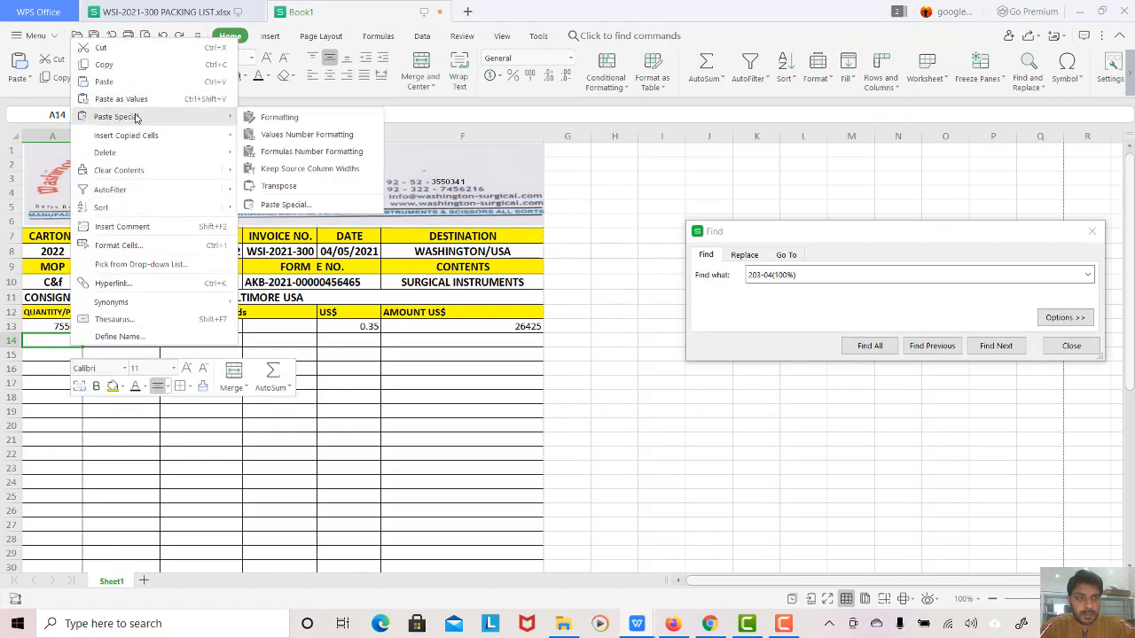
{"action": "left_click", "coordinate": [297, 134]}
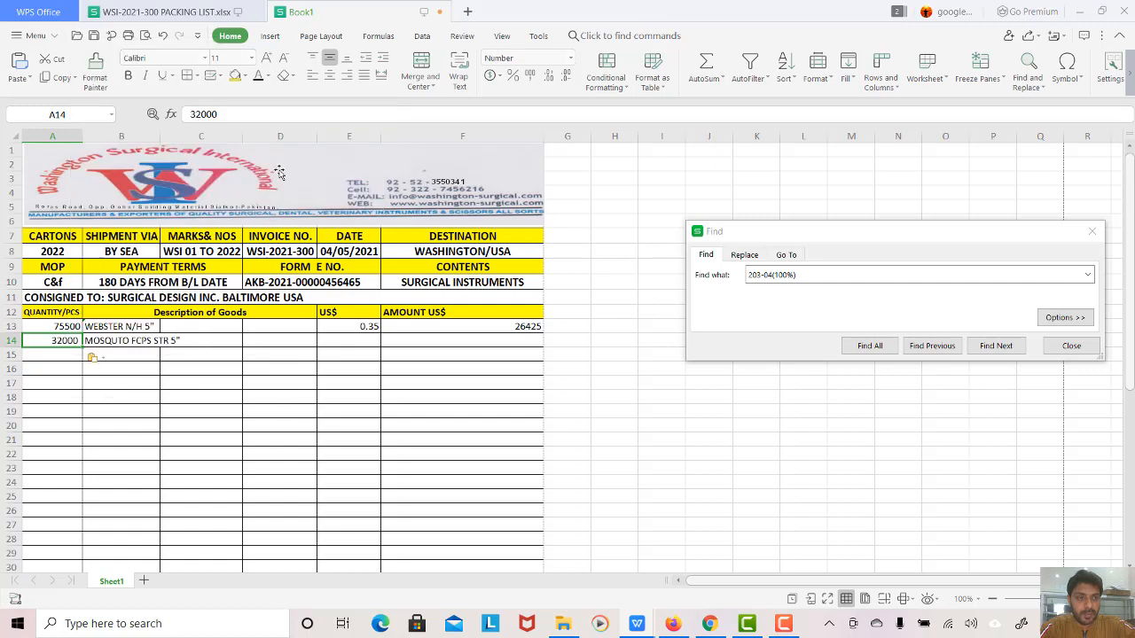
Step: Enter the unit price 0.40 for the second item, MOSQUTO FCPS STR 5", in cell E14
{"action": "left_click", "coordinate": [114, 386]}
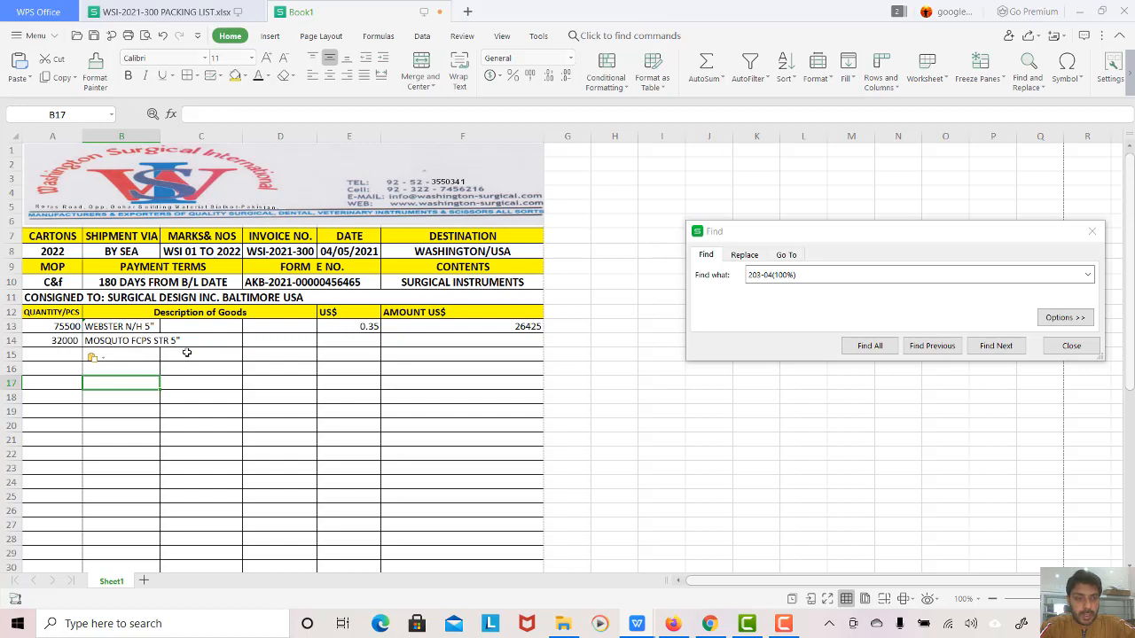
{"action": "left_click", "coordinate": [354, 341]}
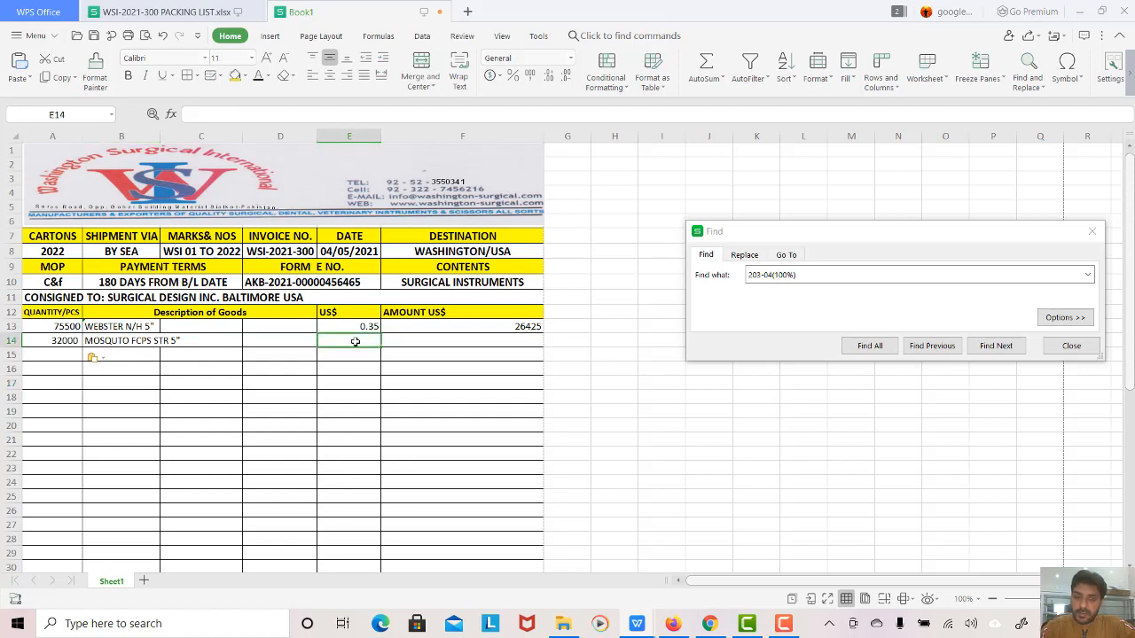
{"action": "type", "text": "0.40"}
{"action": "key", "text": "Return"}
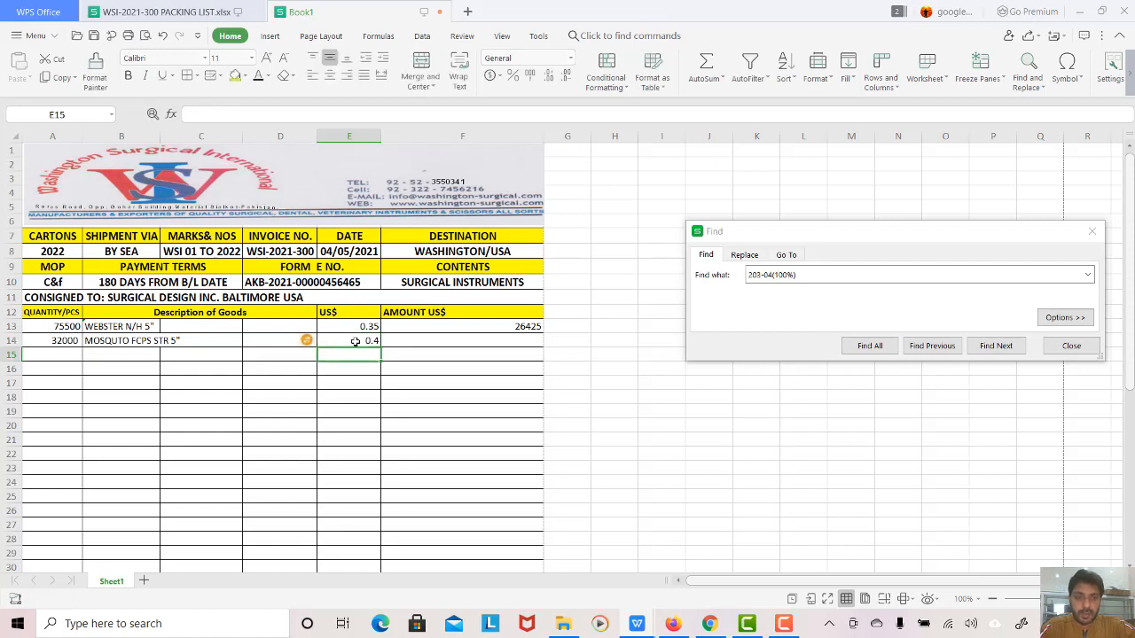
Step: Calculate the second item's amount in cell F14 with the formula =(A14*E14)
{"action": "left_click", "coordinate": [429, 340]}
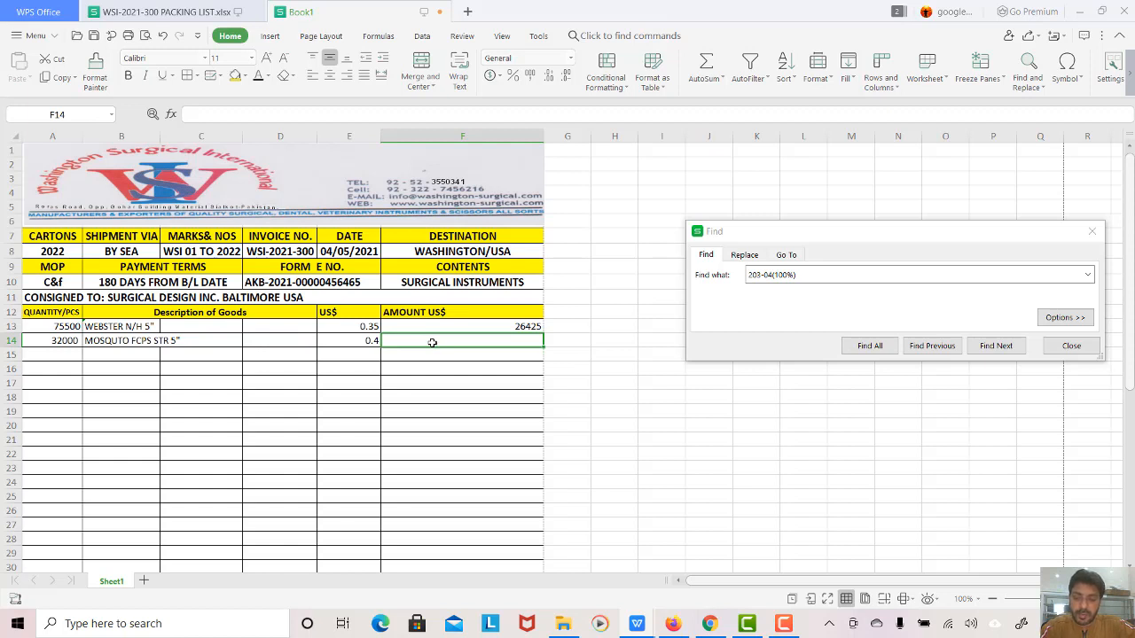
{"action": "type", "text": "="}
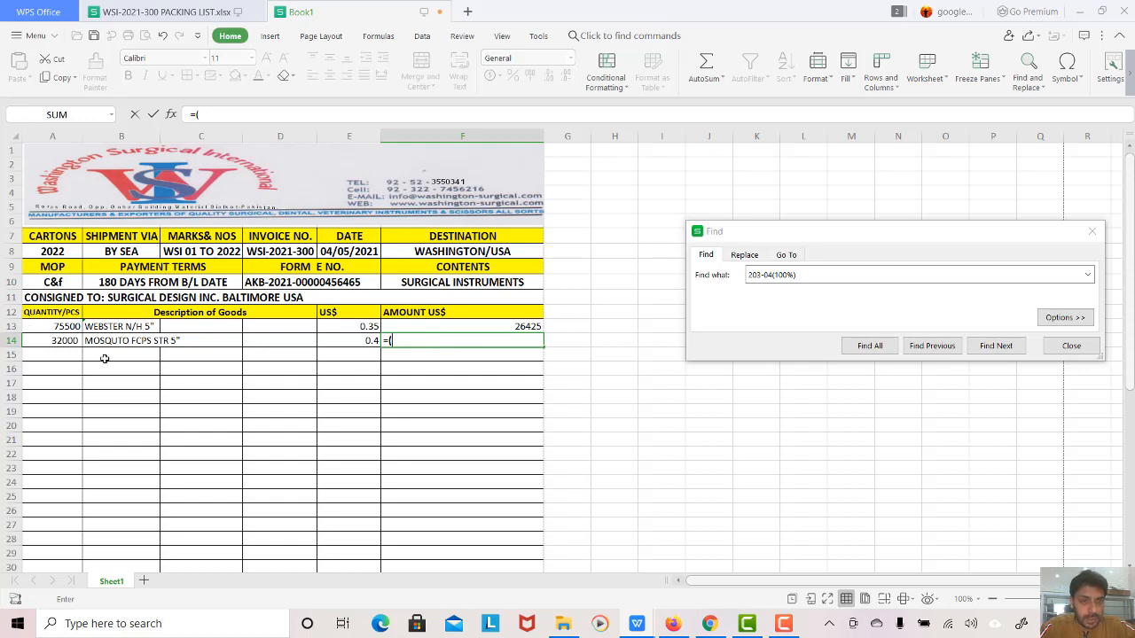
{"action": "type", "text": "(a1"}
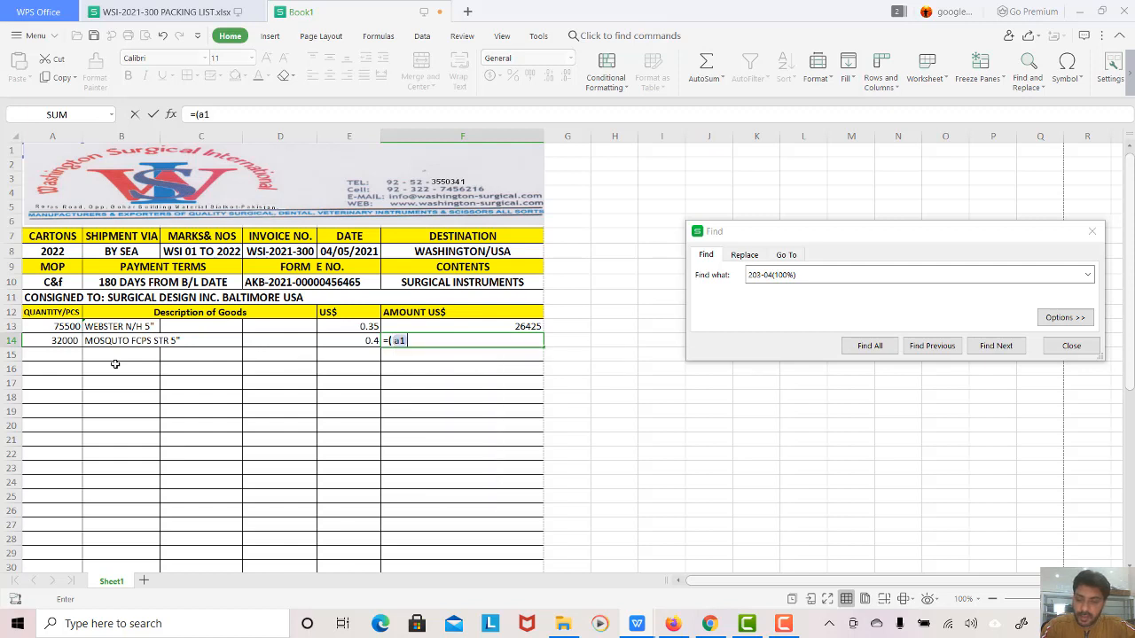
{"action": "type", "text": "4*"}
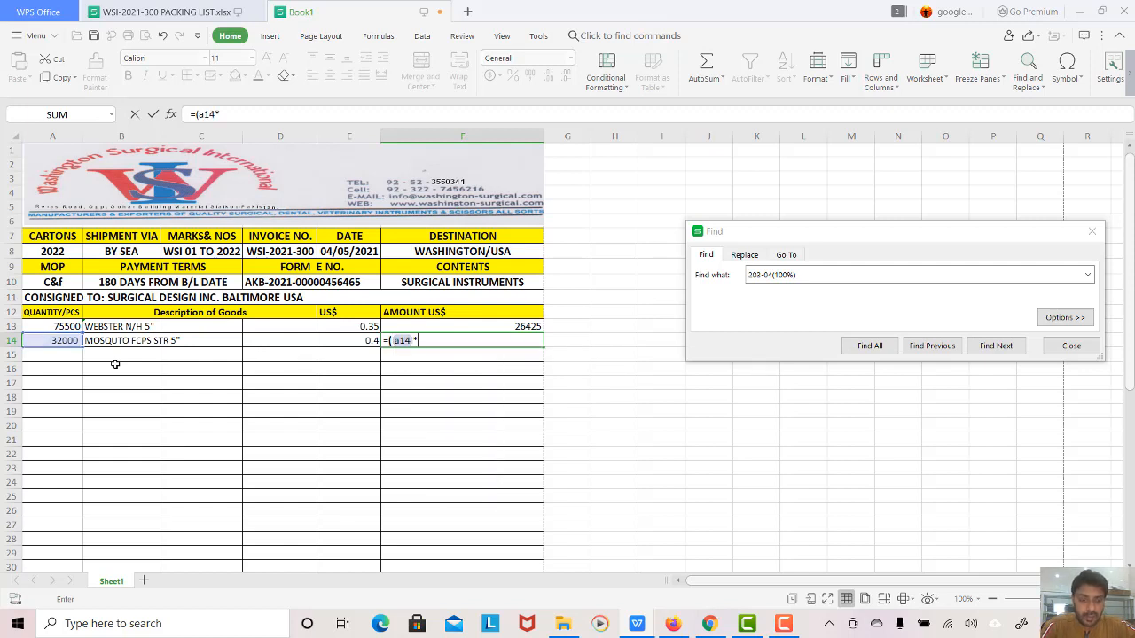
{"action": "type", "text": "e"}
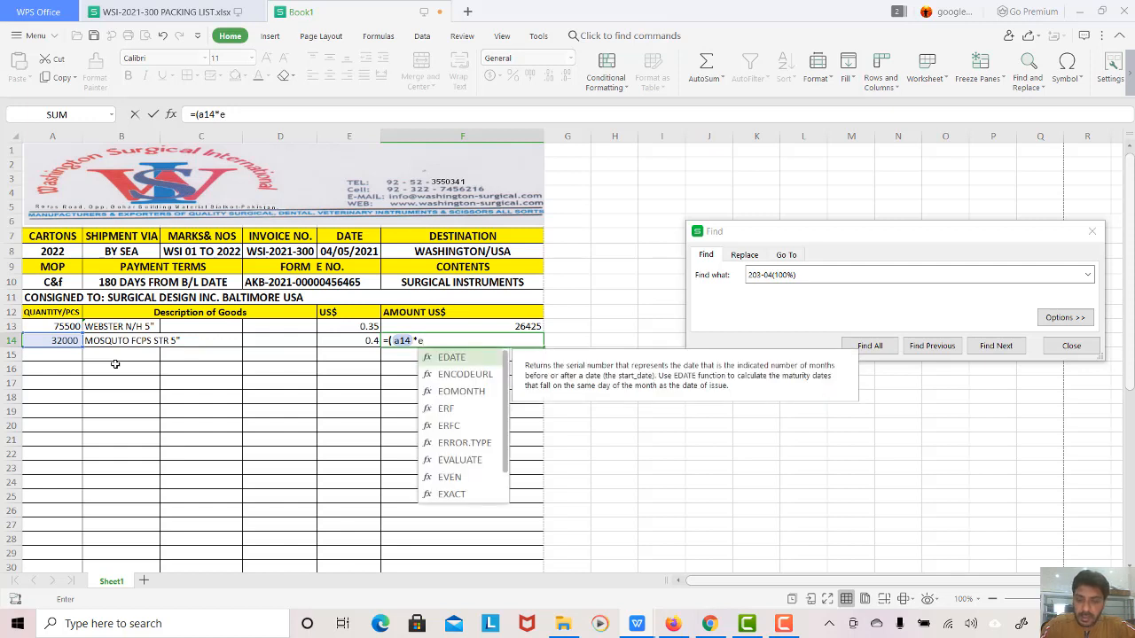
{"action": "type", "text": "14)"}
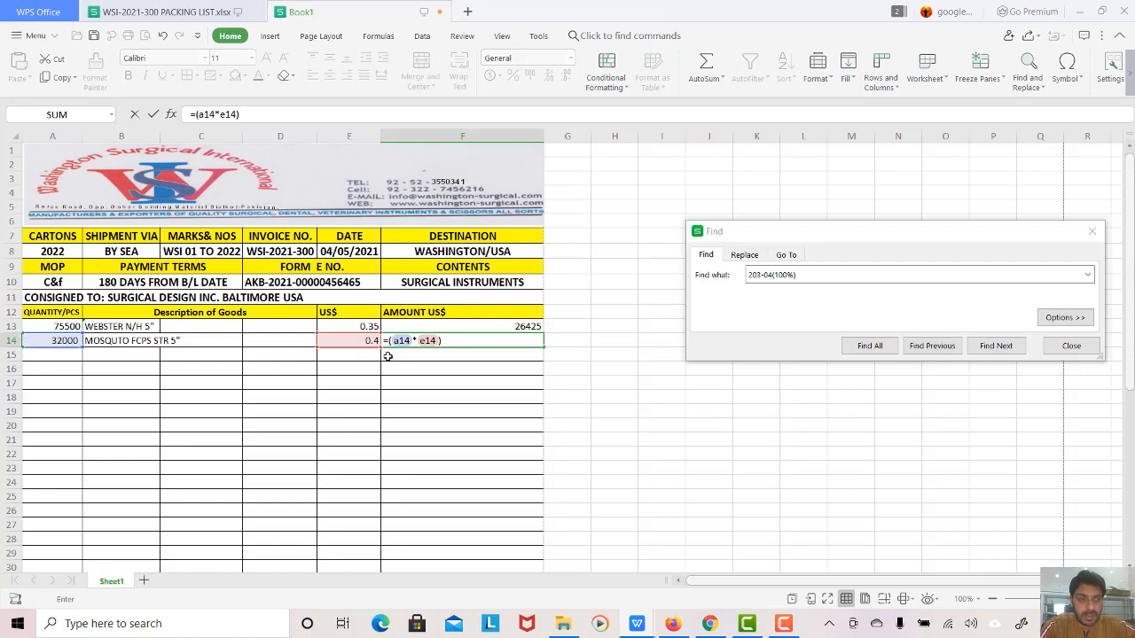
{"action": "key", "text": "Return"}
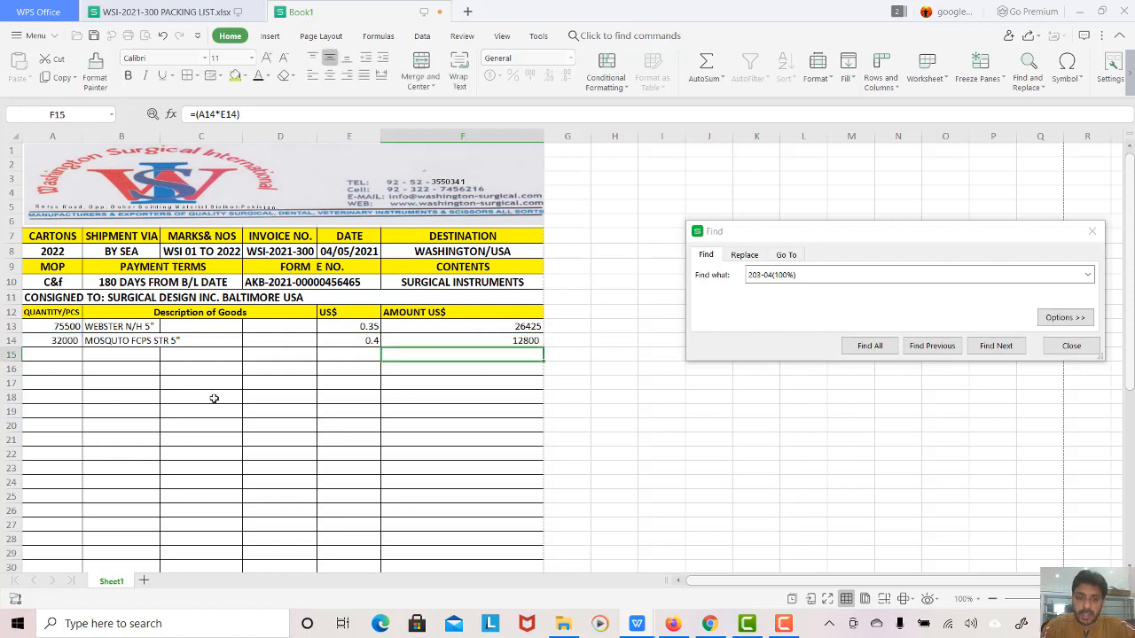
Step: Format the amounts in cells F13 and F14 to show two decimal places
{"action": "key", "text": "Up"}
{"action": "key", "text": "Up"}
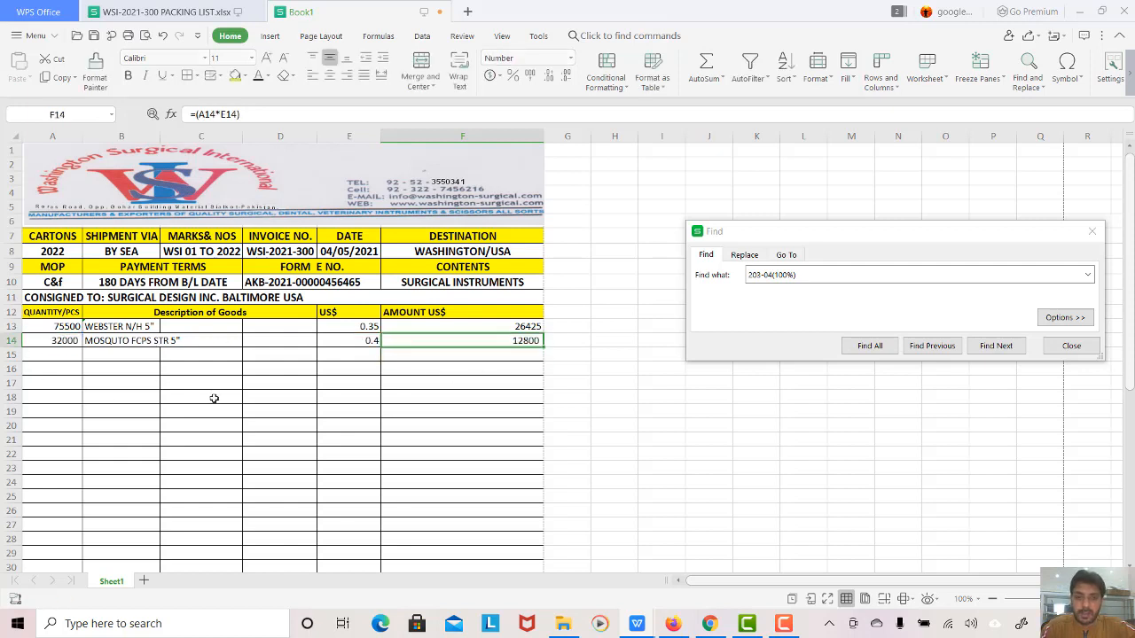
{"action": "key", "text": "shift+Down"}
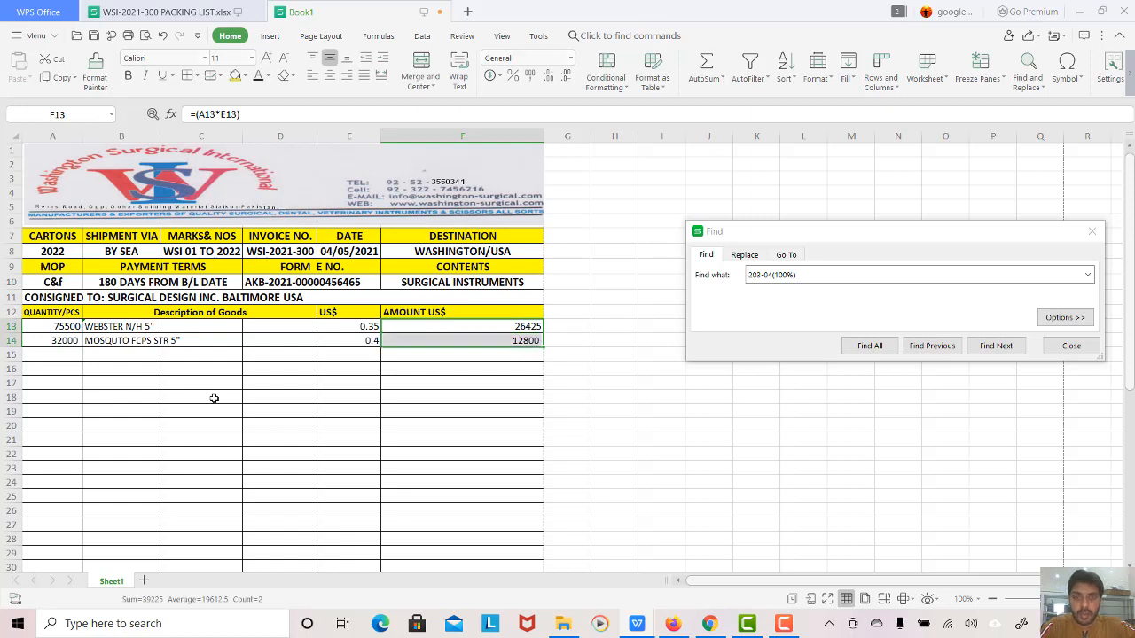
{"action": "left_click", "coordinate": [549, 78]}
{"action": "left_click", "coordinate": [549, 78]}
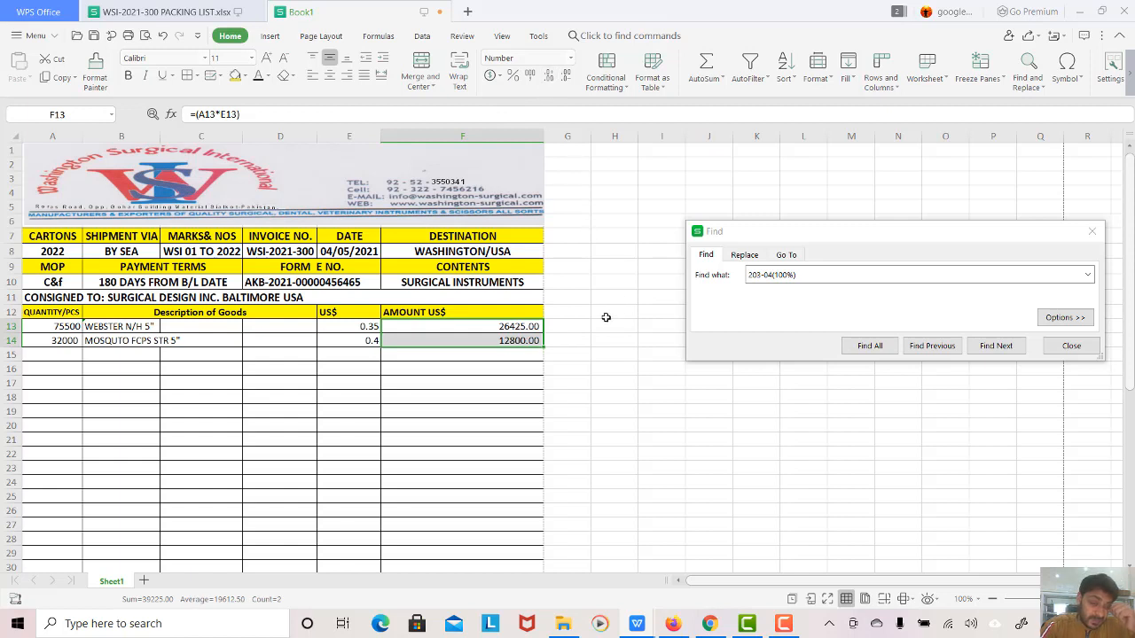
Step: Fill the amount formula from cell F14 down the remaining item rows of the AMOUNT US$ column
{"action": "left_click", "coordinate": [519, 328]}
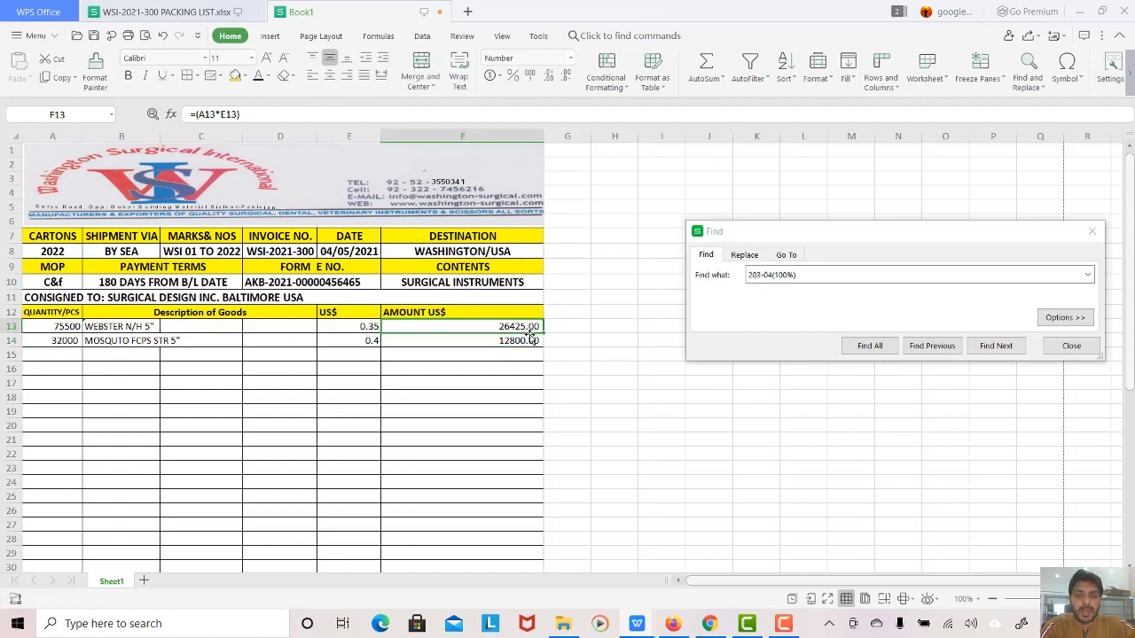
{"action": "left_click", "coordinate": [529, 340]}
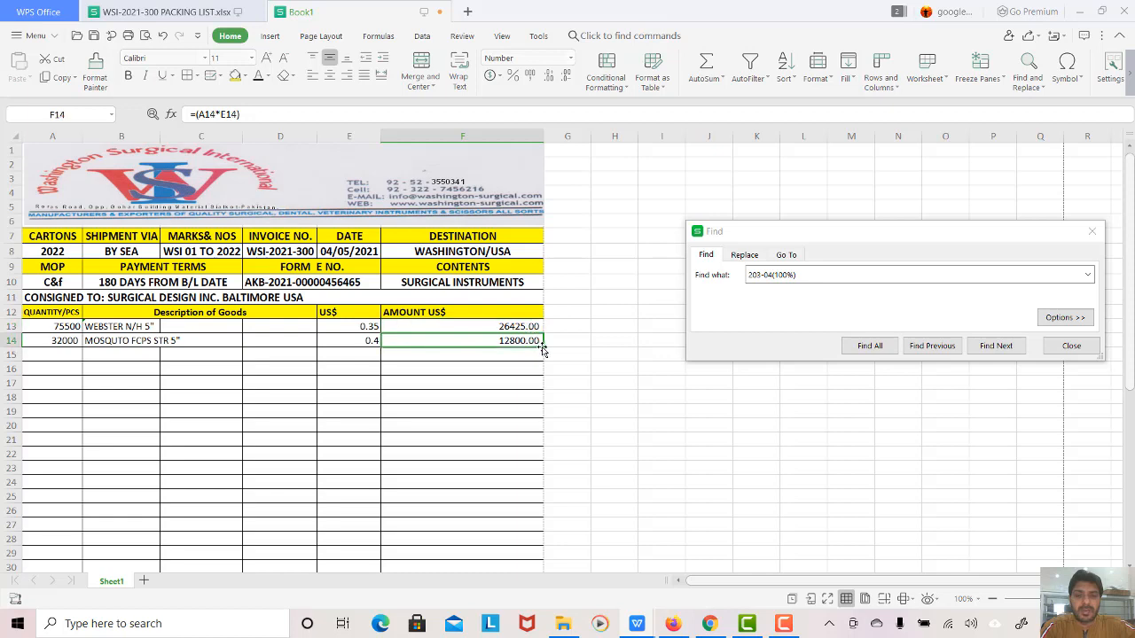
{"action": "left_click_drag", "start_coordinate": [543, 347], "coordinate": [536, 471]}
{"action": "scroll", "coordinate": [591, 408], "scroll_direction": "up", "scroll_amount": 8}
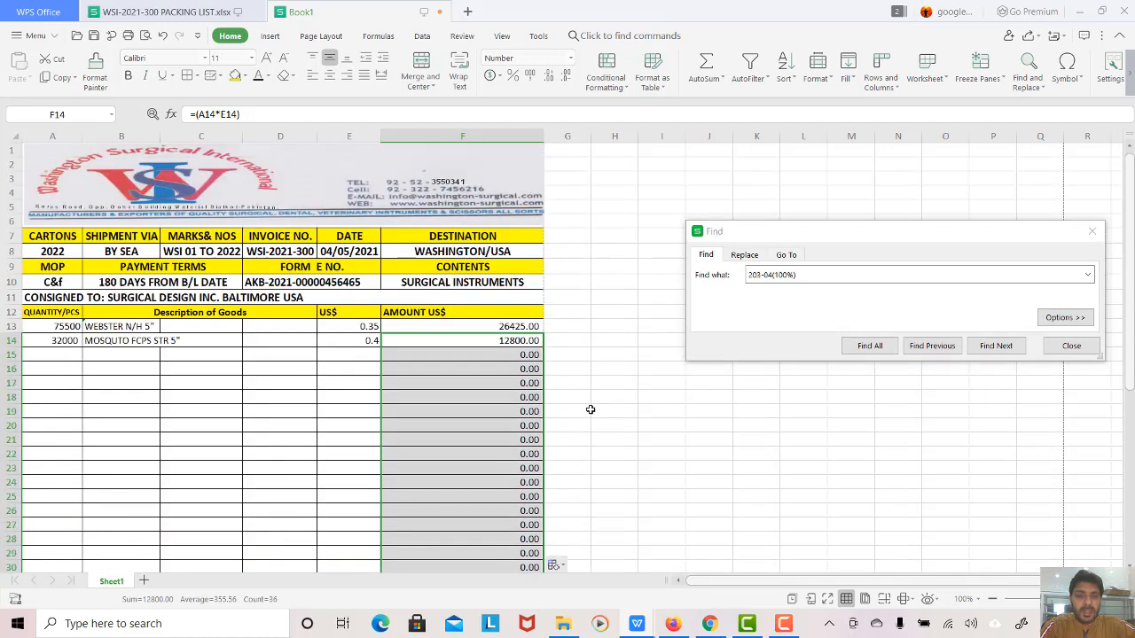
Step: Copy the description MOSQUTO FCPS STR 5" from cell G14 of WSI-2021-300 PACKING LIST.xlsx into cell B15 of Book1
{"action": "left_click", "coordinate": [182, 12]}
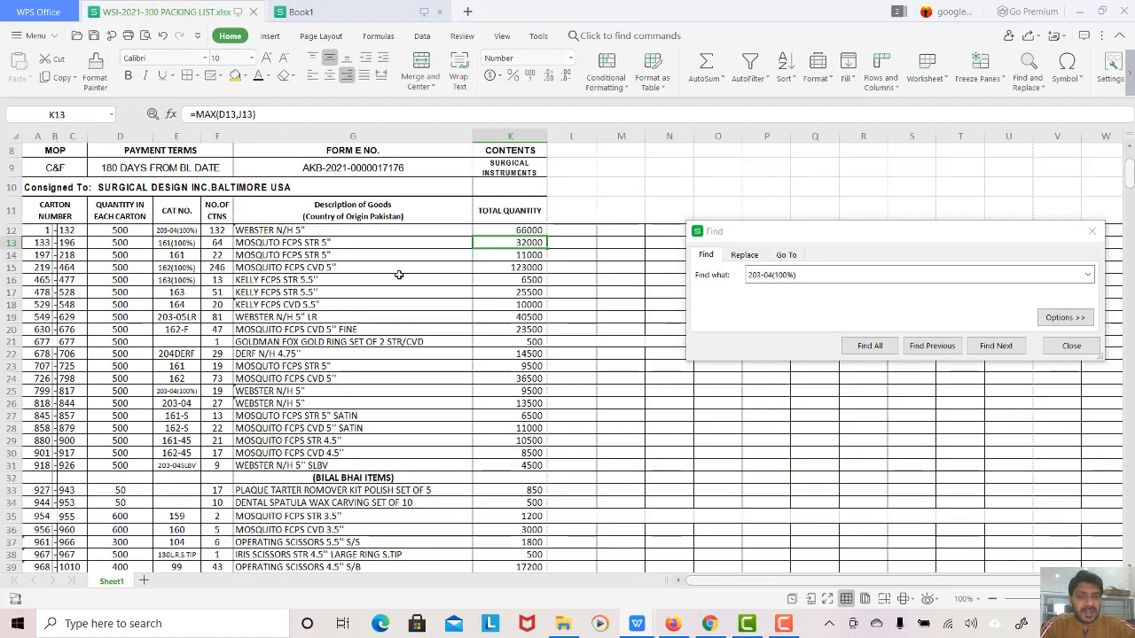
{"action": "left_click", "coordinate": [305, 257]}
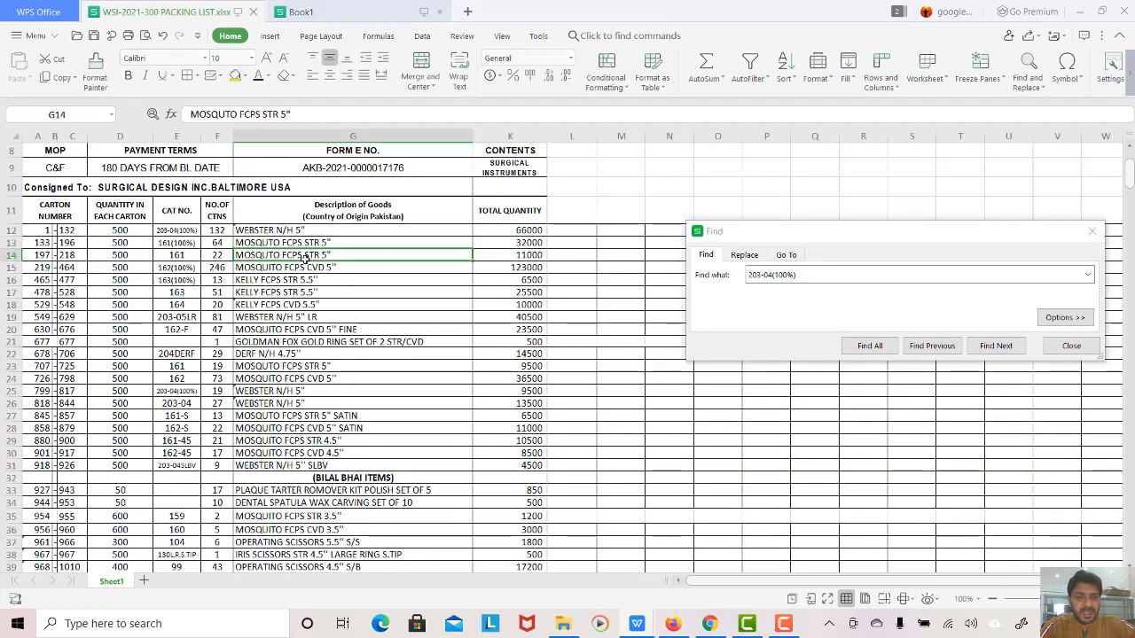
{"action": "key", "text": "ctrl+c"}
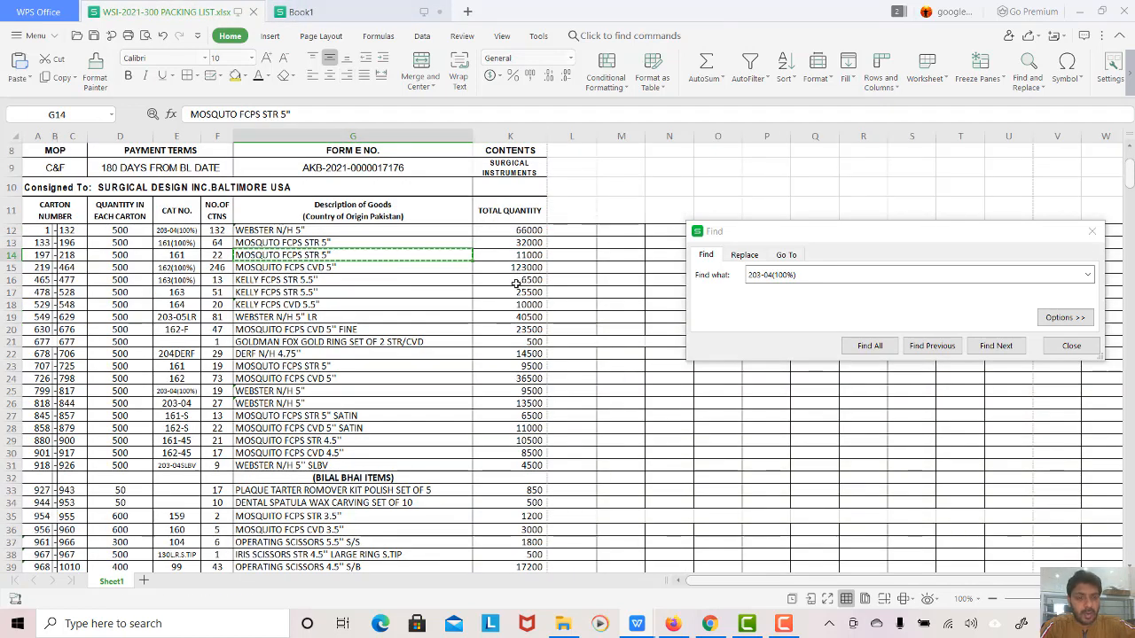
{"action": "left_click", "coordinate": [302, 11]}
{"action": "left_click", "coordinate": [143, 355]}
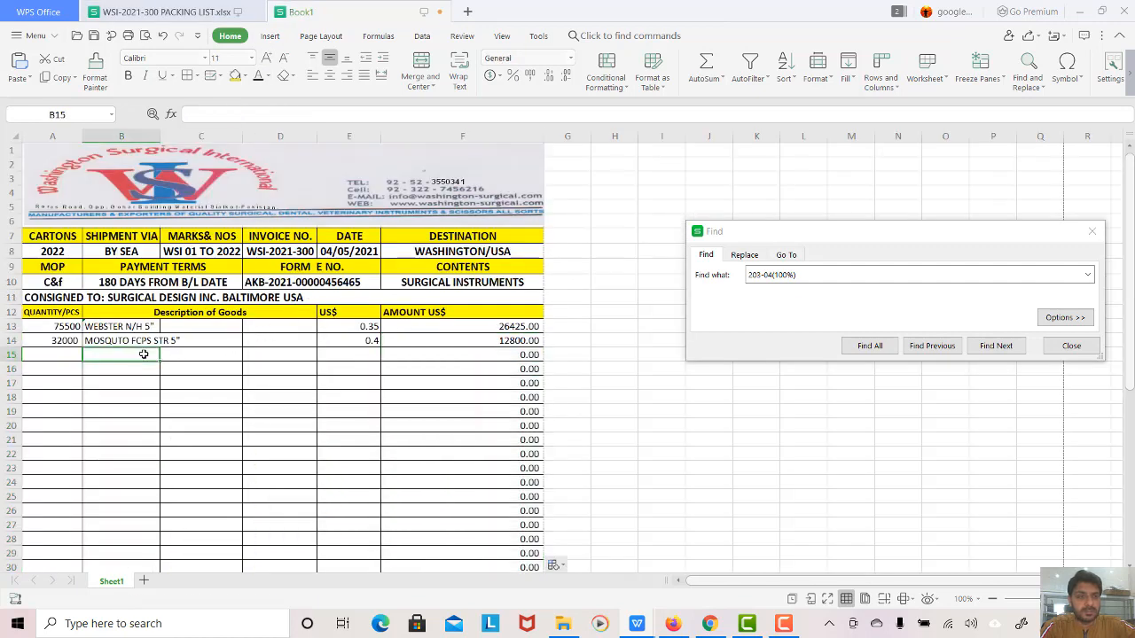
{"action": "key", "text": "ctrl+v"}
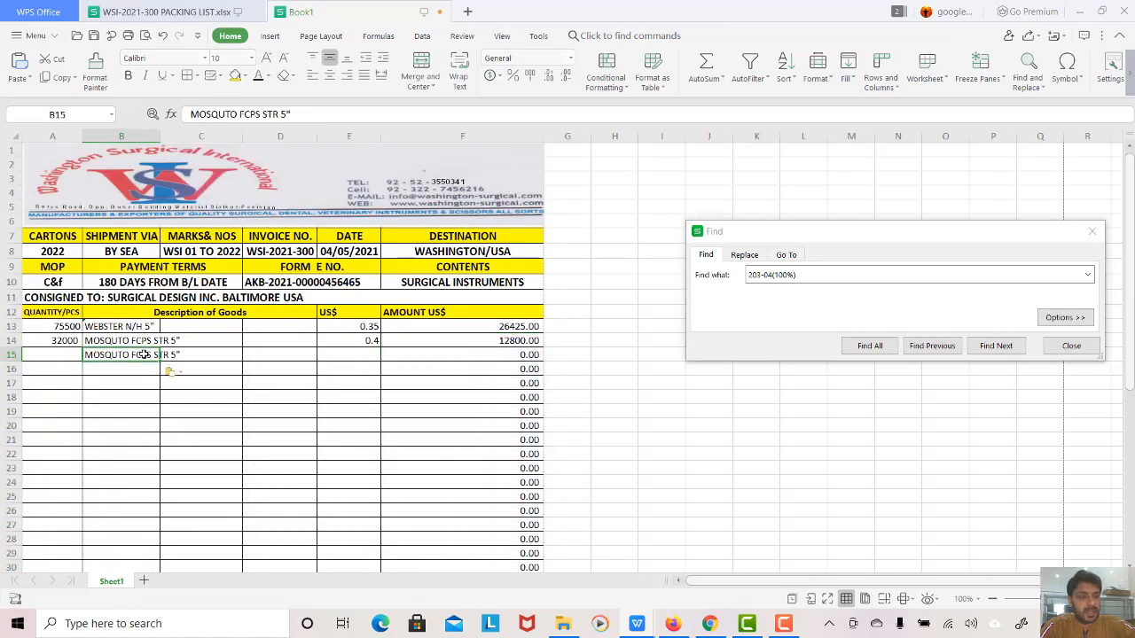
Step: Enter the third item's quantity 11000 in cell A15 and its unit price 0.5 in cell E15
{"action": "left_click", "coordinate": [72, 355]}
{"action": "type", "text": "1100"}
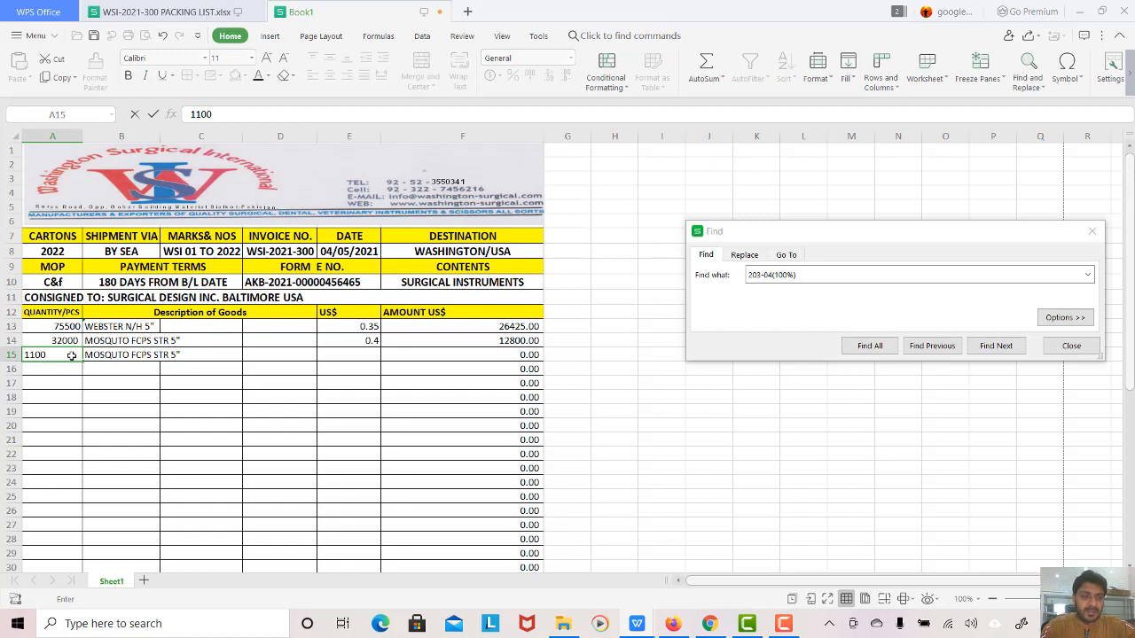
{"action": "type", "text": "0"}
{"action": "key", "text": "Return"}
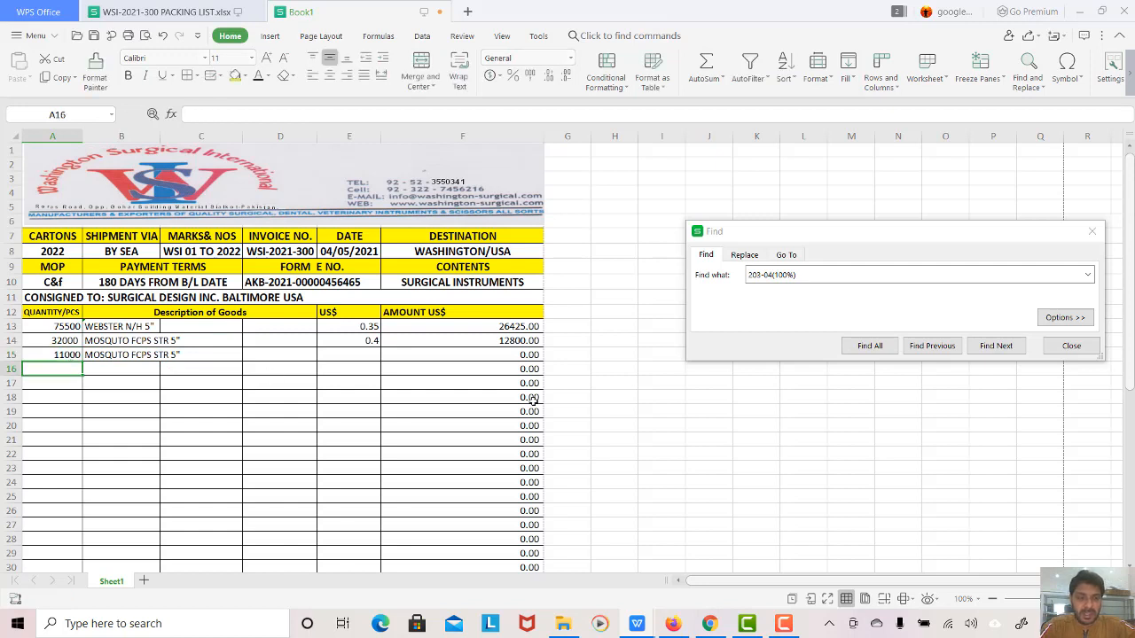
{"action": "left_click", "coordinate": [359, 357]}
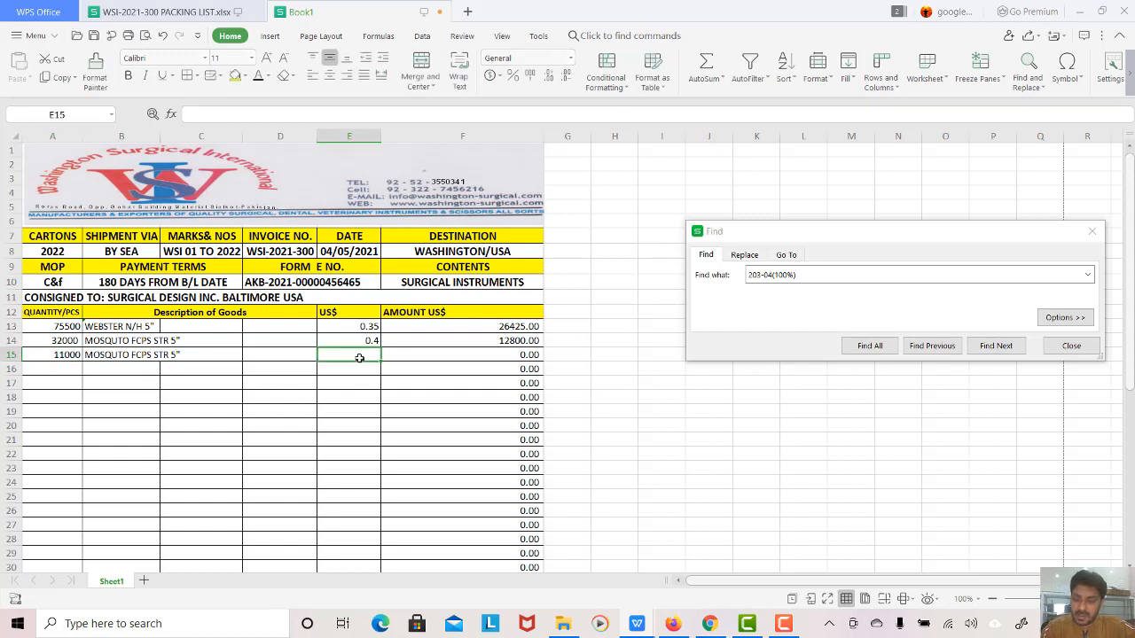
{"action": "type", "text": "0.5"}
{"action": "key", "text": "Return"}
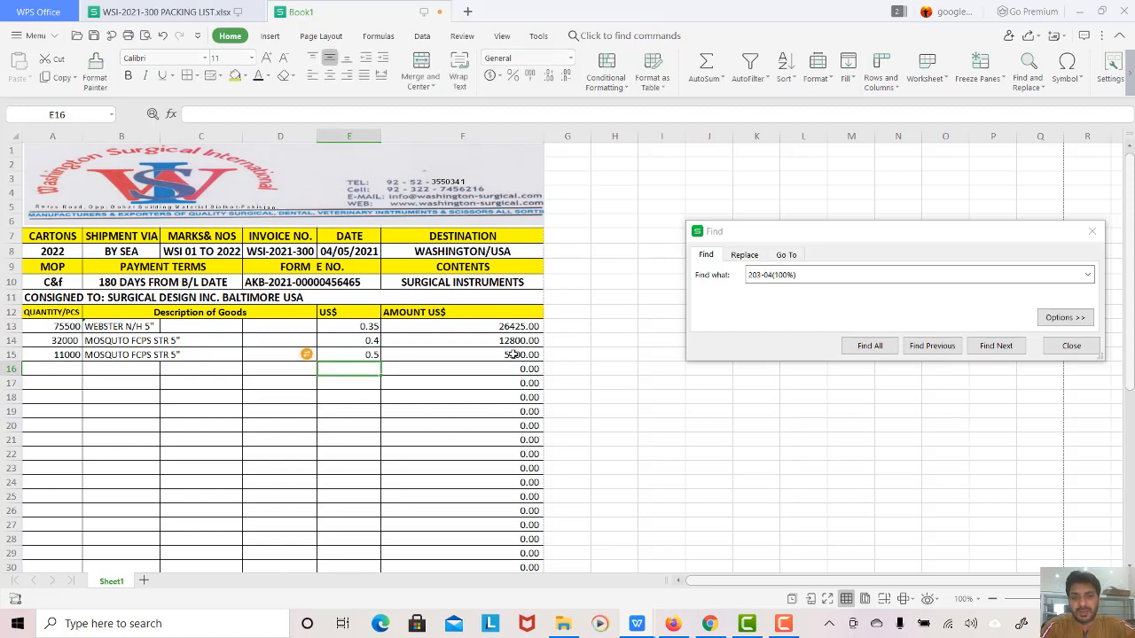
Step: Format the unit prices in the US$ column, cells E13 to E50, to show two decimal places
{"action": "left_click", "coordinate": [369, 328]}
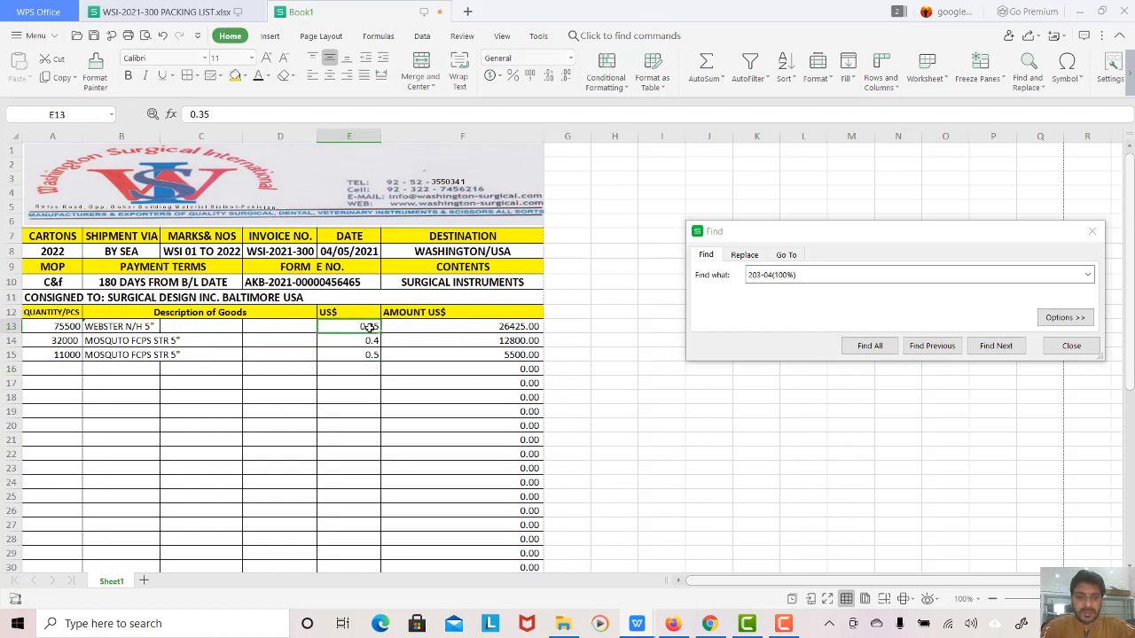
{"action": "mouse_move", "coordinate": [369, 327]}
{"action": "left_mouse_down"}
{"action": "mouse_move", "coordinate": [370, 554]}
{"action": "mouse_move", "coordinate": [370, 328]}
{"action": "left_mouse_up"}
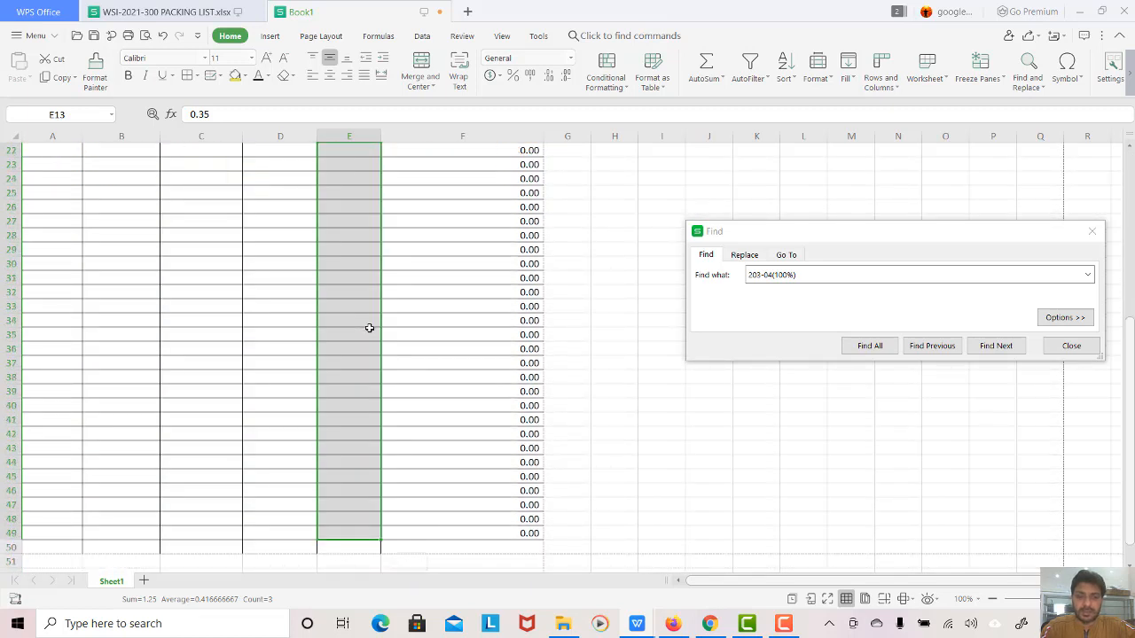
{"action": "key", "text": "shift+Down"}
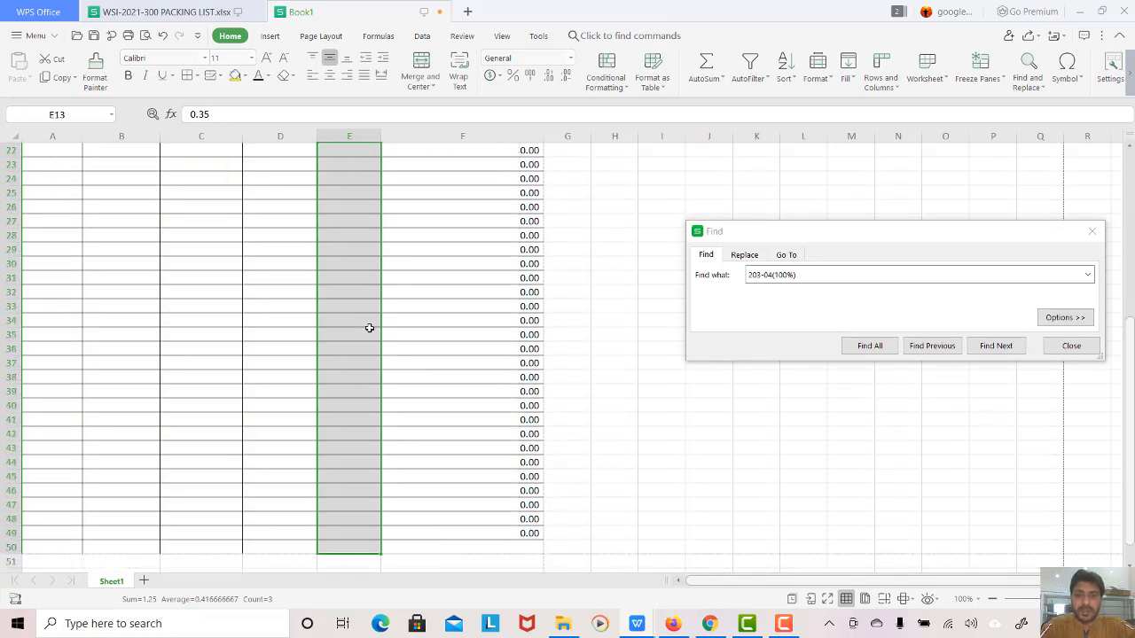
{"action": "left_click", "coordinate": [555, 79]}
{"action": "scroll", "coordinate": [489, 212], "scroll_direction": "up", "scroll_amount": 6}
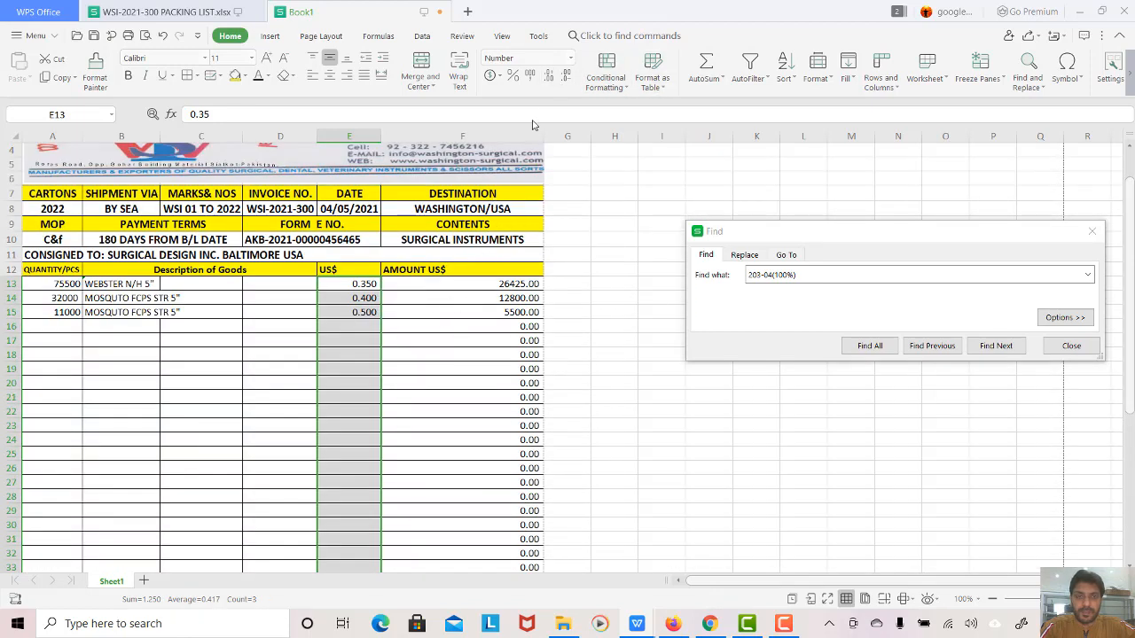
{"action": "left_click", "coordinate": [564, 75]}
{"action": "left_click", "coordinate": [430, 298]}
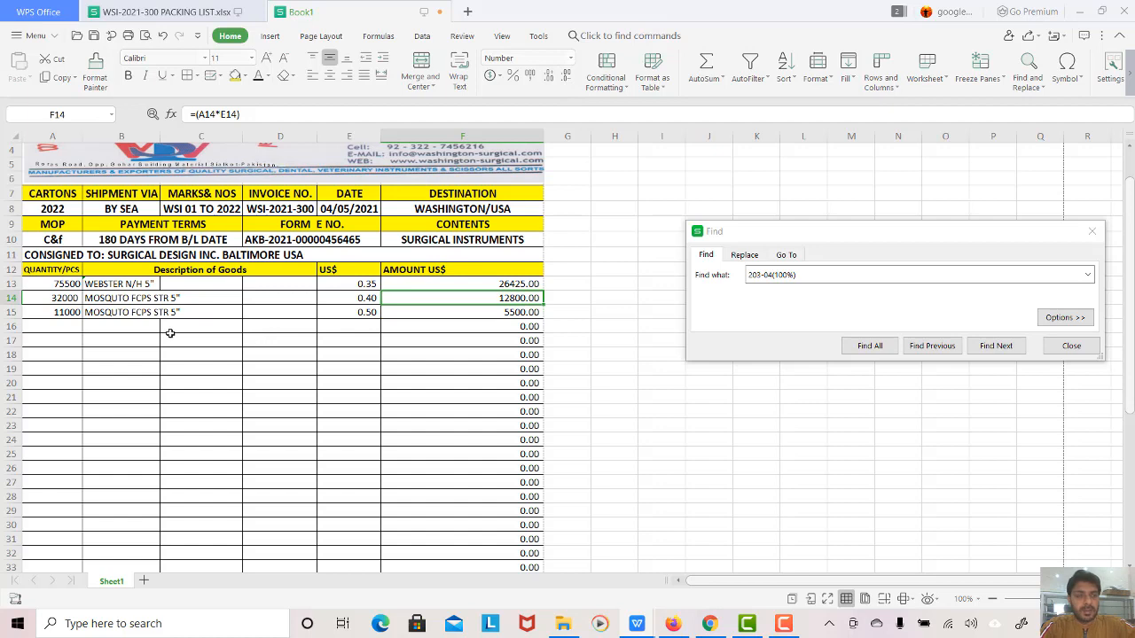
Step: Copy the description MOSQUITO FCPS CVD 5" from cell G15 of WSI-2021-300 PACKING LIST.xlsx into cell B16 of Book1
{"action": "left_click", "coordinate": [171, 11]}
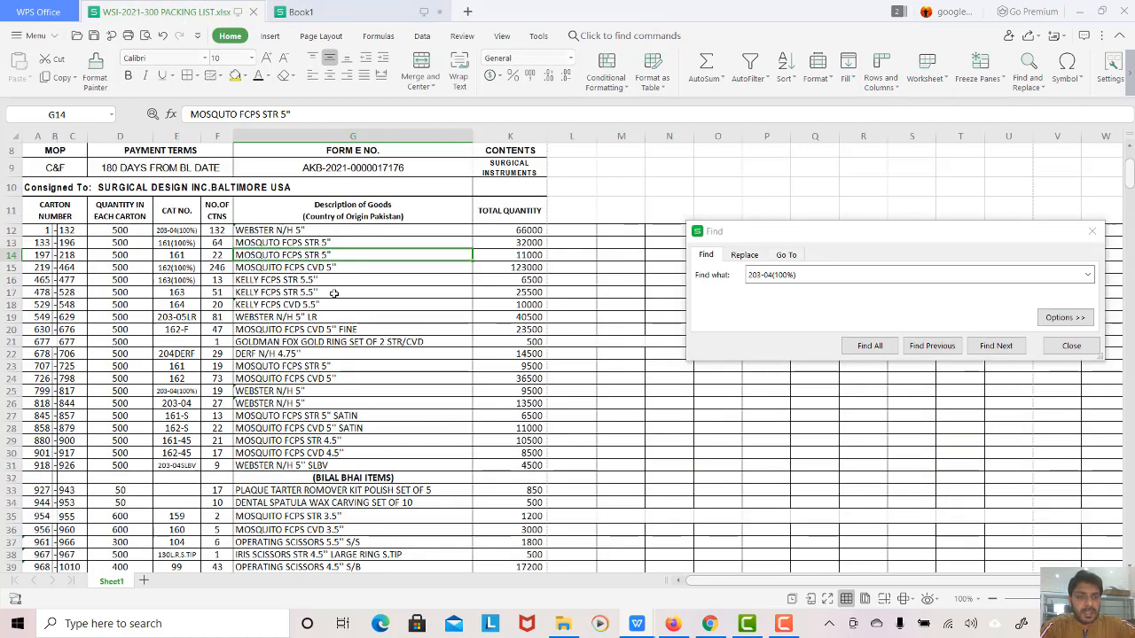
{"action": "left_click", "coordinate": [321, 272]}
{"action": "key", "text": "ctrl+c"}
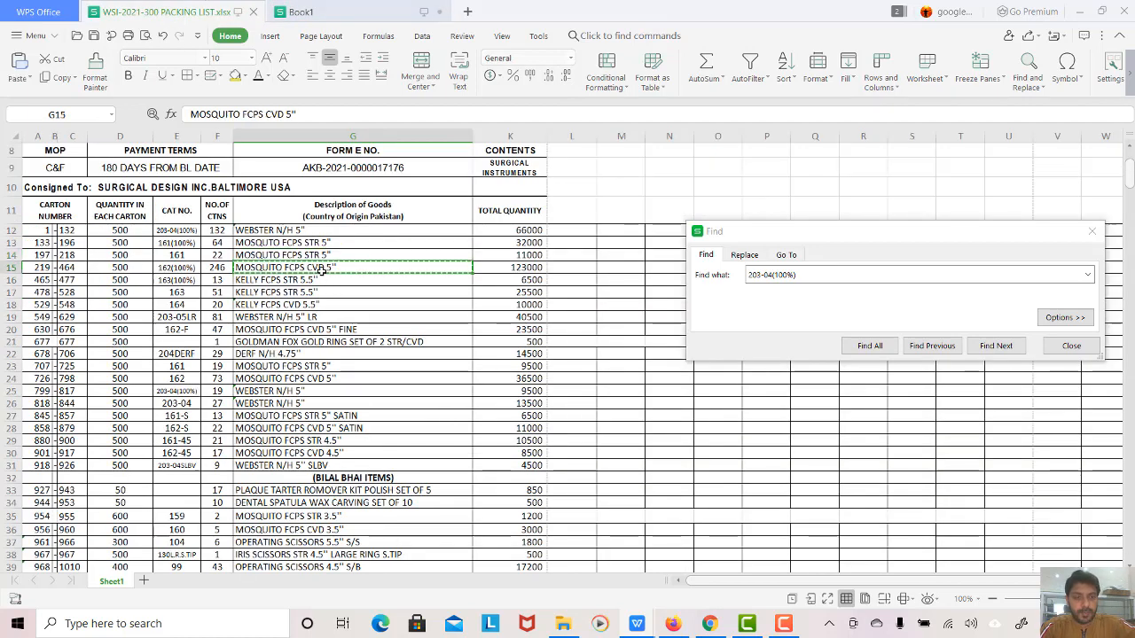
{"action": "left_click", "coordinate": [320, 12]}
{"action": "left_click", "coordinate": [101, 331]}
{"action": "key", "text": "ctrl+v"}
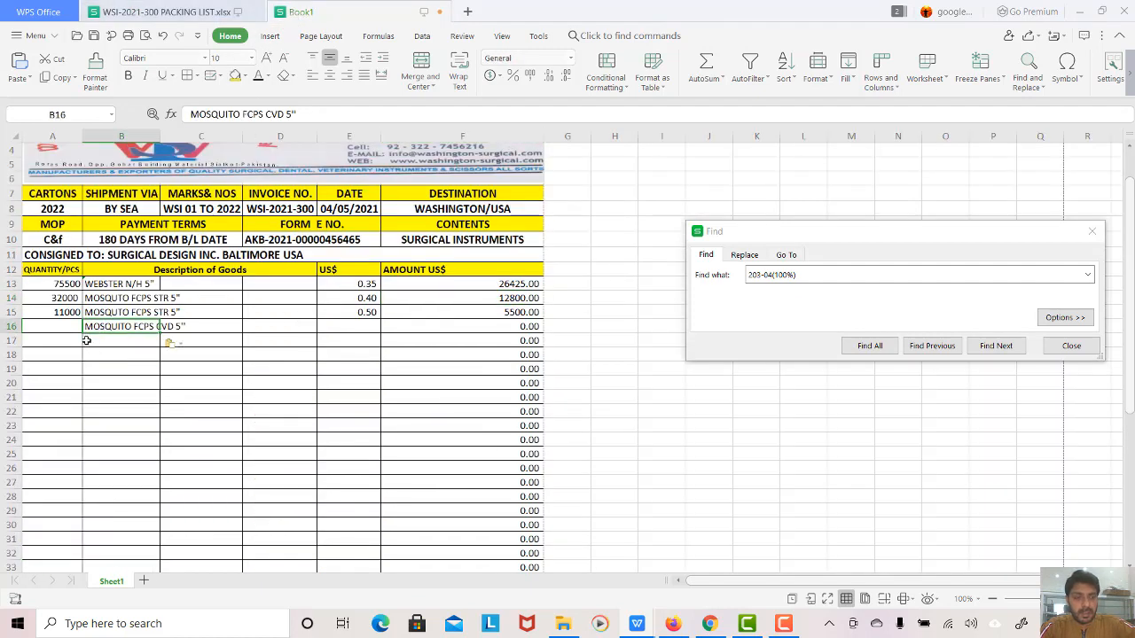
Step: Enter the fourth item's quantity 123000 in cell A16 and its unit price 0.65 in cell E16
{"action": "left_click", "coordinate": [68, 332]}
{"action": "type", "text": "1230"}
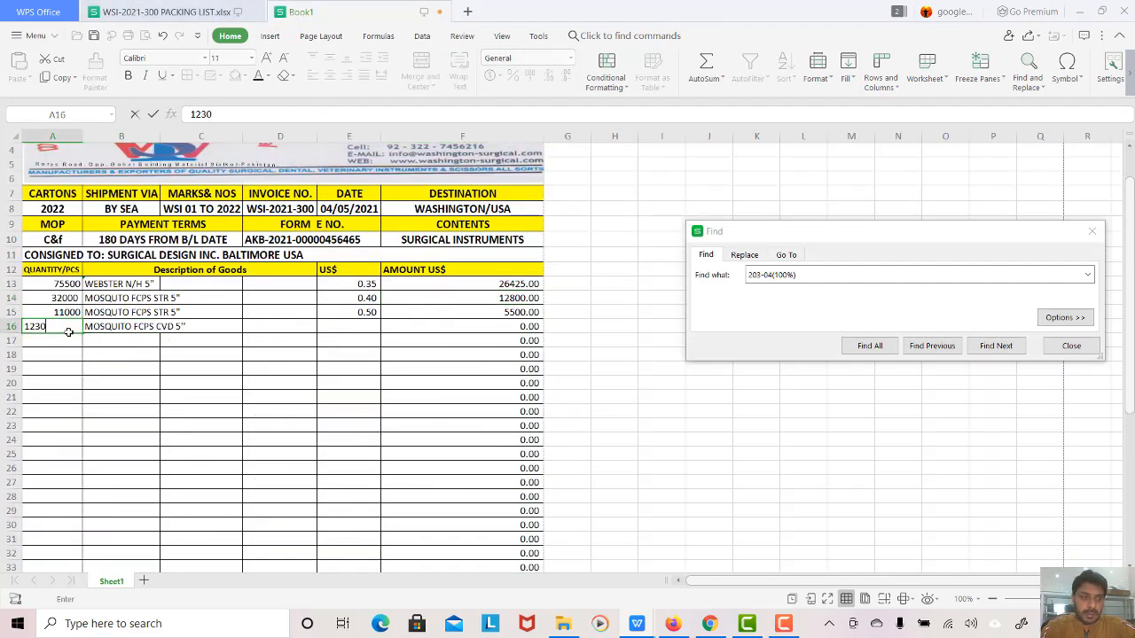
{"action": "type", "text": "00"}
{"action": "key", "text": "Return"}
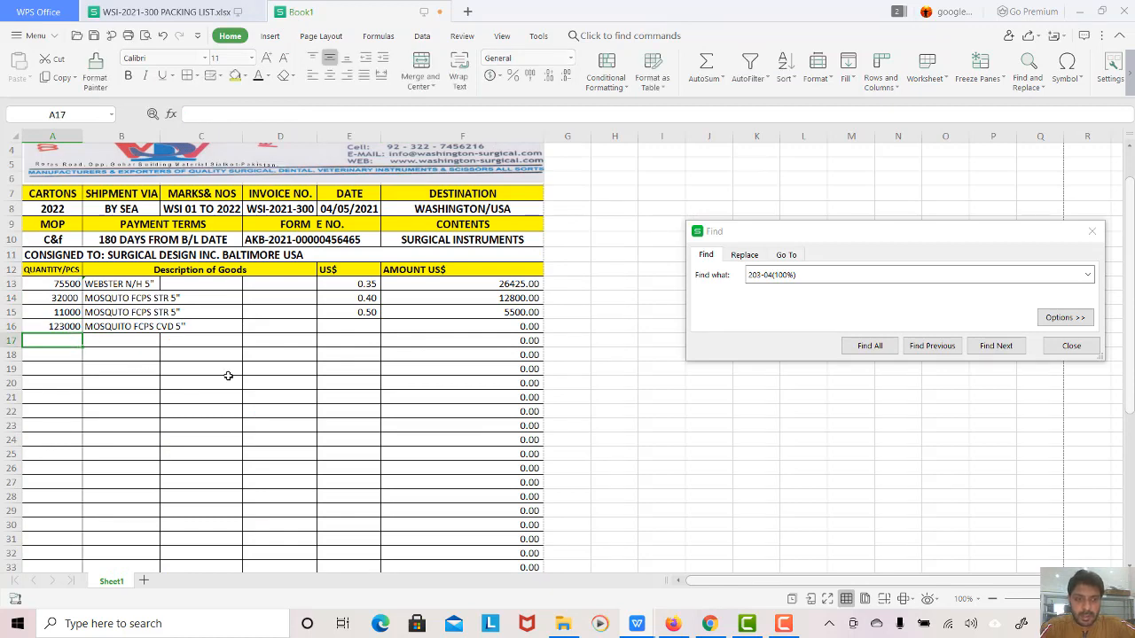
{"action": "left_click", "coordinate": [340, 328]}
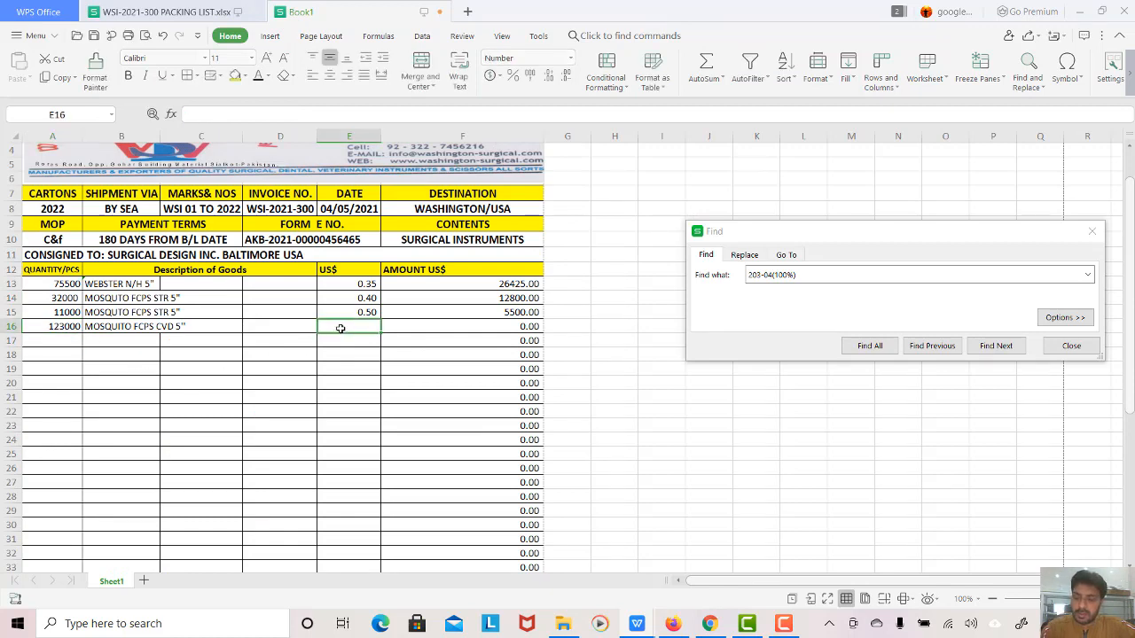
{"action": "type", "text": "0.65"}
{"action": "key", "text": "Return"}
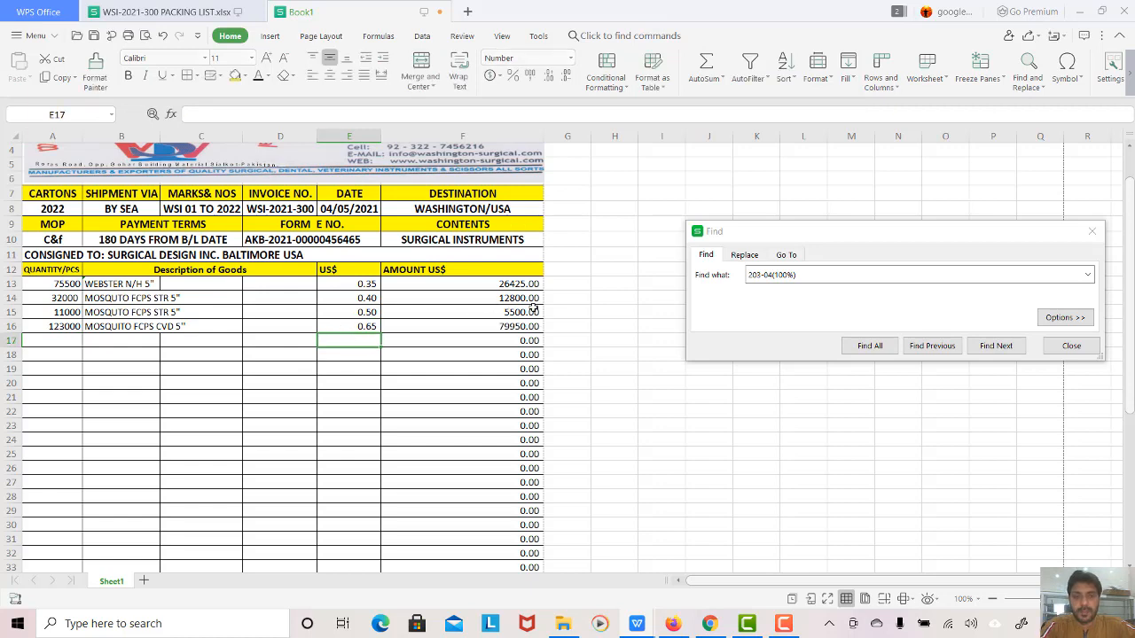
Step: Total the AMOUNT US$ column with AutoSum, placing the sum of F13 to F49 in cell F50
{"action": "scroll", "coordinate": [529, 368], "scroll_direction": "down", "scroll_amount": 5}
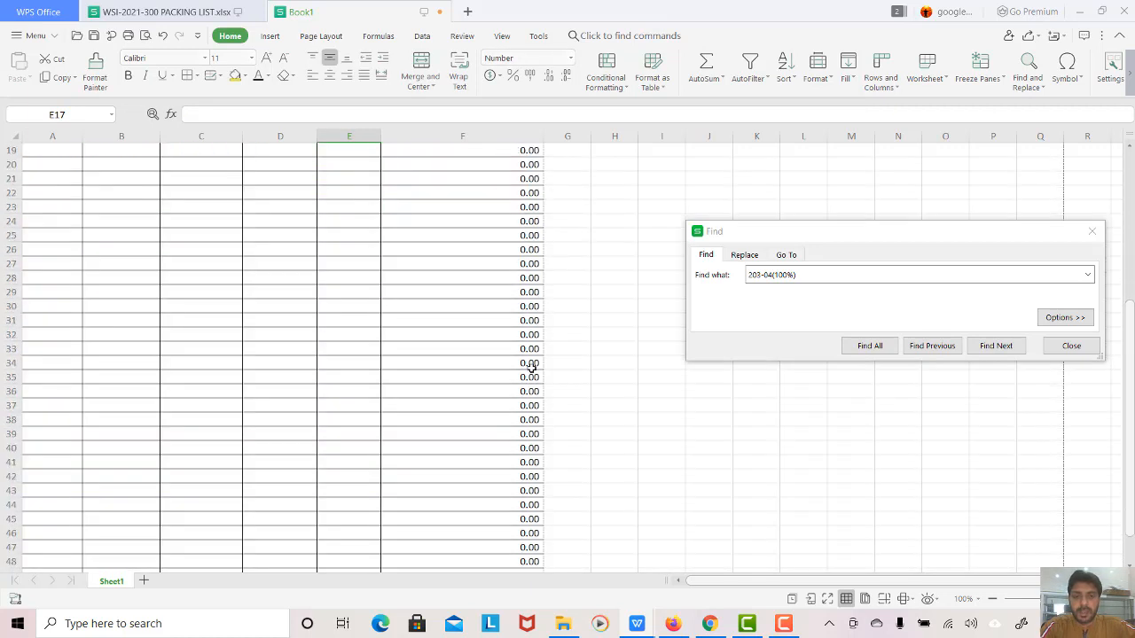
{"action": "scroll", "coordinate": [530, 368], "scroll_direction": "up", "scroll_amount": 1}
{"action": "scroll", "coordinate": [529, 368], "scroll_direction": "down", "scroll_amount": 4}
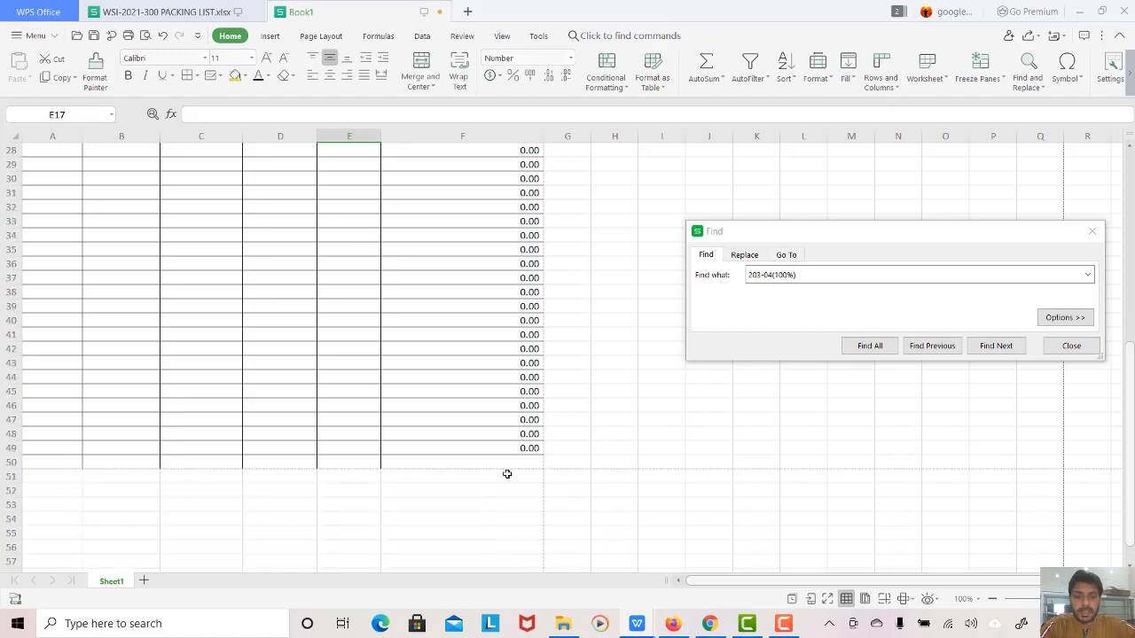
{"action": "scroll", "coordinate": [519, 390], "scroll_direction": "up", "scroll_amount": 8}
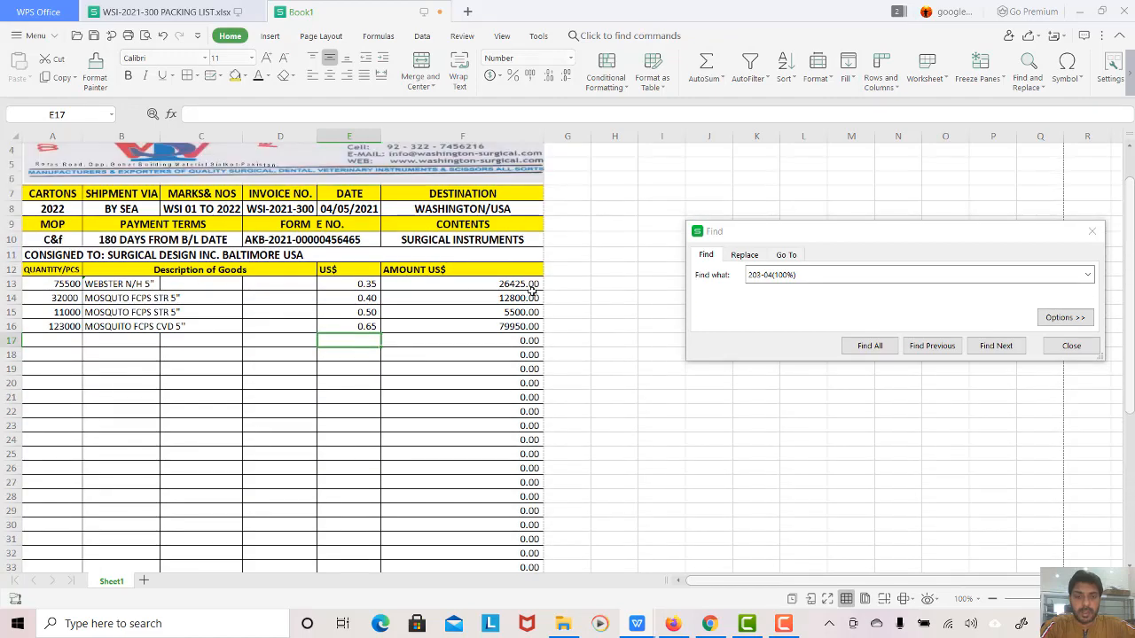
{"action": "left_click", "coordinate": [532, 285]}
{"action": "key", "text": "shift+Down"}
{"action": "key", "text": "shift+Down"}
{"action": "key", "text": "shift+Down"}
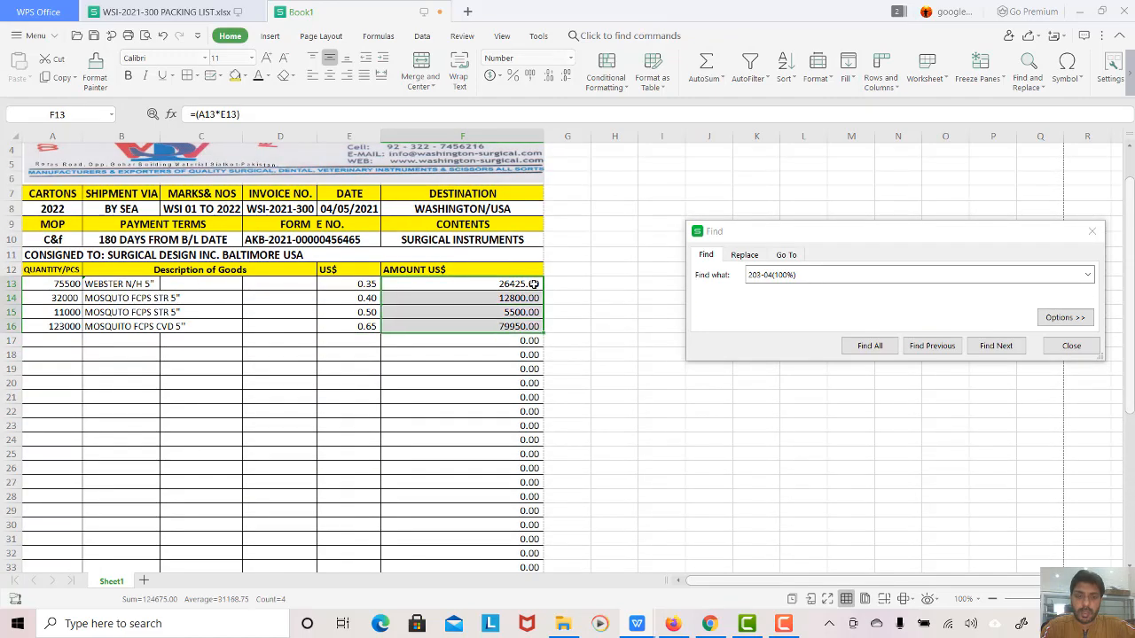
{"action": "key", "text": "shift+Down"}
{"action": "key", "text": "shift+Down"}
{"action": "key", "text": "shift+Down"}
{"action": "key", "text": "shift+Down"}
{"action": "key", "text": "shift+Down"}
{"action": "key", "text": "shift+Down"}
{"action": "key", "text": "shift+Down"}
{"action": "key", "text": "shift+Down"}
{"action": "key", "text": "shift+Down"}
{"action": "key", "text": "shift+Down"}
{"action": "key", "text": "shift+Down"}
{"action": "key", "text": "shift+Down"}
{"action": "key", "text": "shift+Down"}
{"action": "key", "text": "shift+Down"}
{"action": "key", "text": "shift+Down"}
{"action": "key", "text": "shift+Down"}
{"action": "key", "text": "shift+Down"}
{"action": "key", "text": "shift+Down"}
{"action": "key", "text": "shift+Down"}
{"action": "key", "text": "shift+Down"}
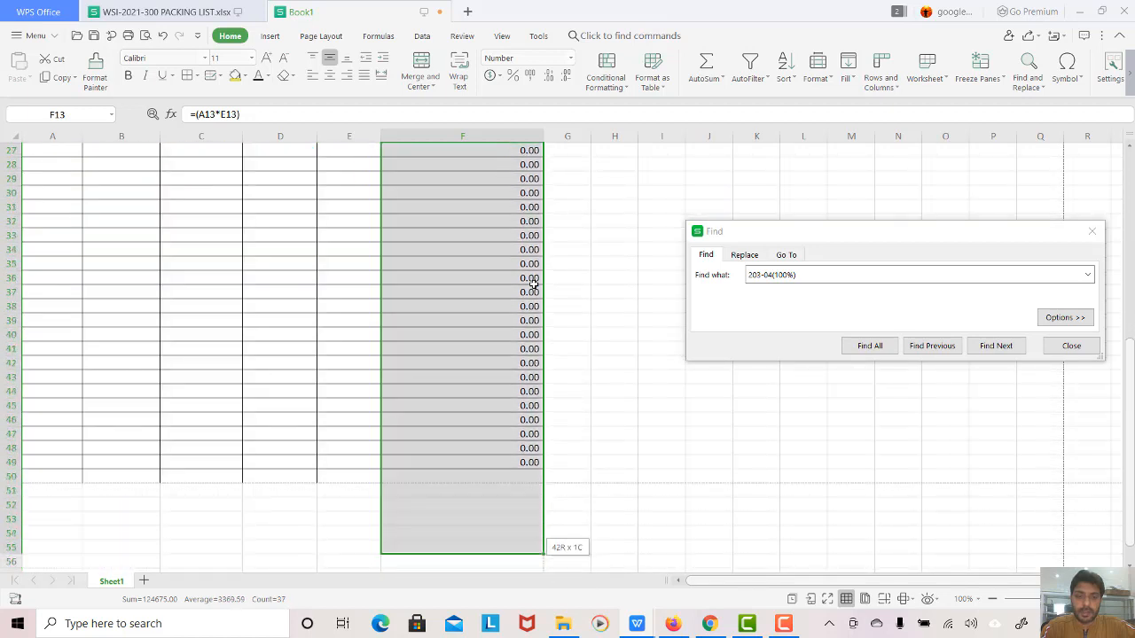
{"action": "key", "text": "shift+Up"}
{"action": "key", "text": "shift+Up"}
{"action": "key", "text": "shift+Up"}
{"action": "key", "text": "shift+Up"}
{"action": "key", "text": "shift+Up"}
{"action": "key", "text": "shift+Down"}
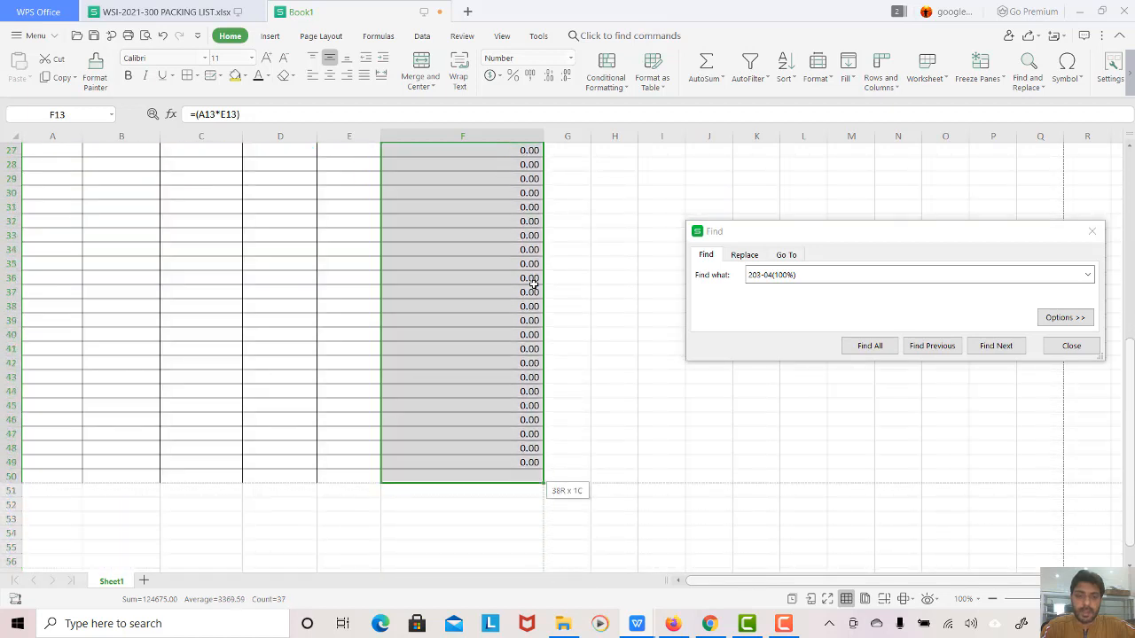
{"action": "key", "text": "shift+Up"}
{"action": "key", "text": "shift+Down"}
{"action": "left_click", "coordinate": [699, 80]}
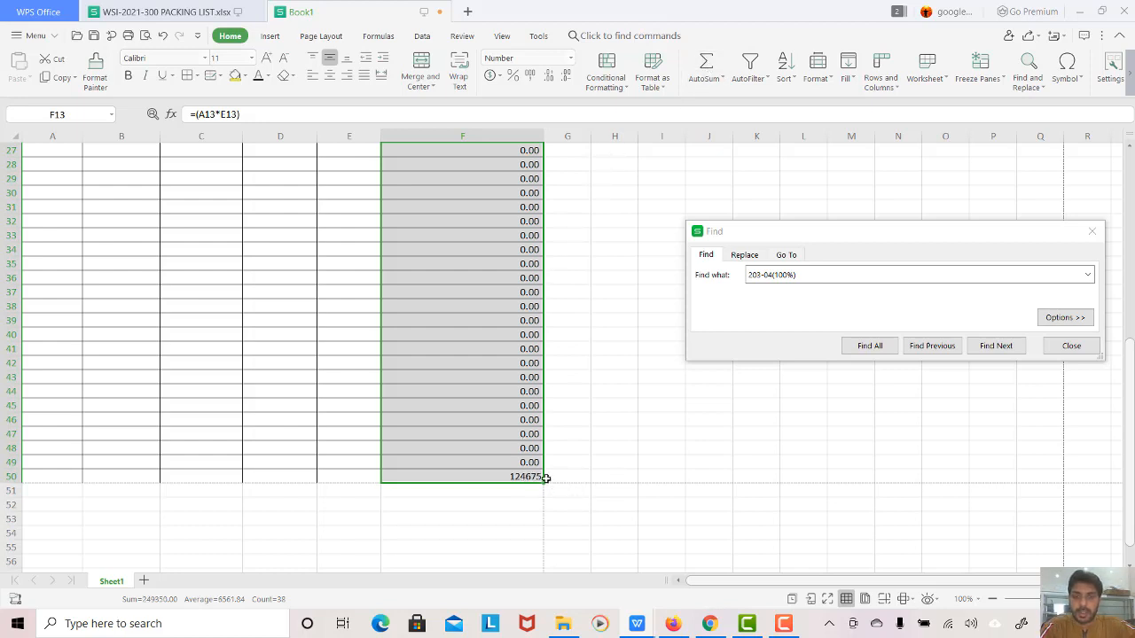
{"action": "scroll", "coordinate": [593, 463], "scroll_direction": "up", "scroll_amount": 8}
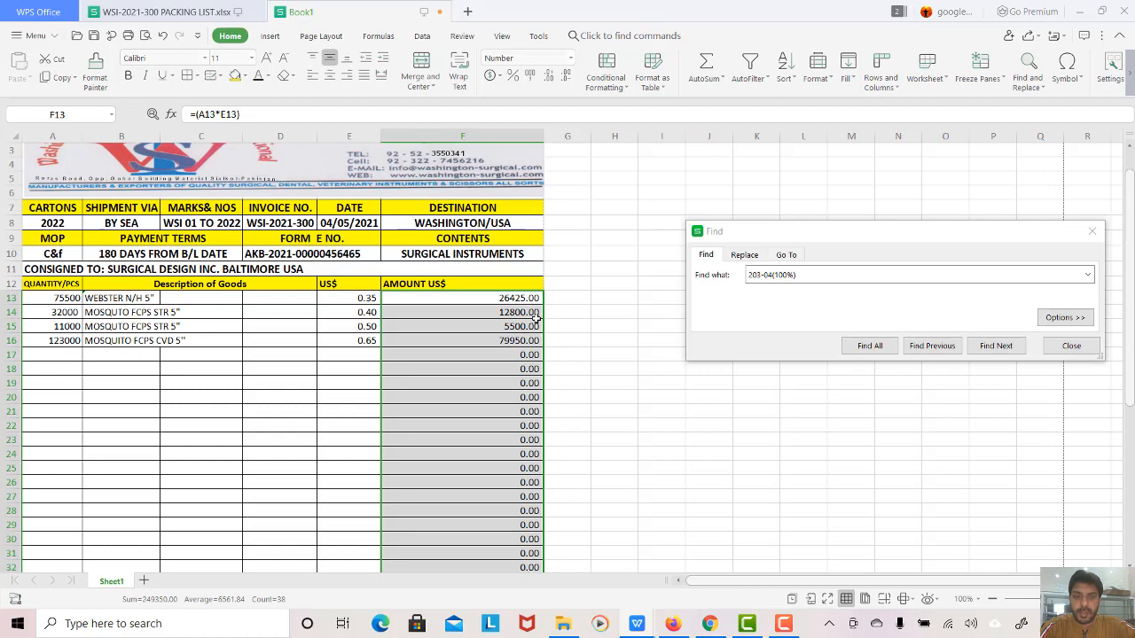
{"action": "scroll", "coordinate": [585, 368], "scroll_direction": "down", "scroll_amount": 10}
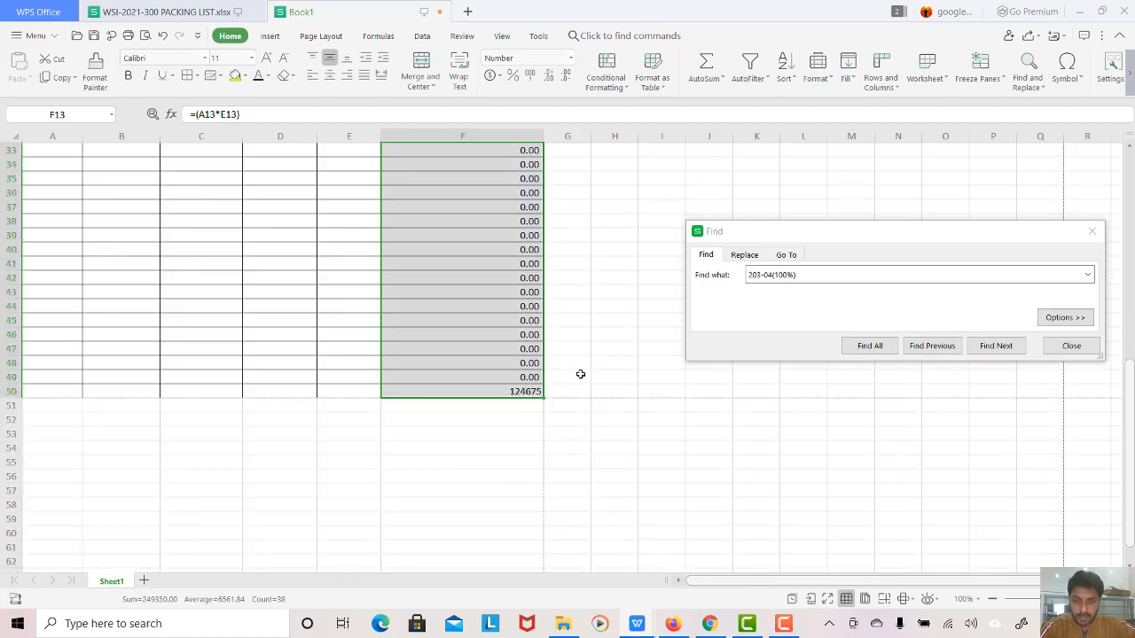
{"action": "left_click", "coordinate": [609, 436]}
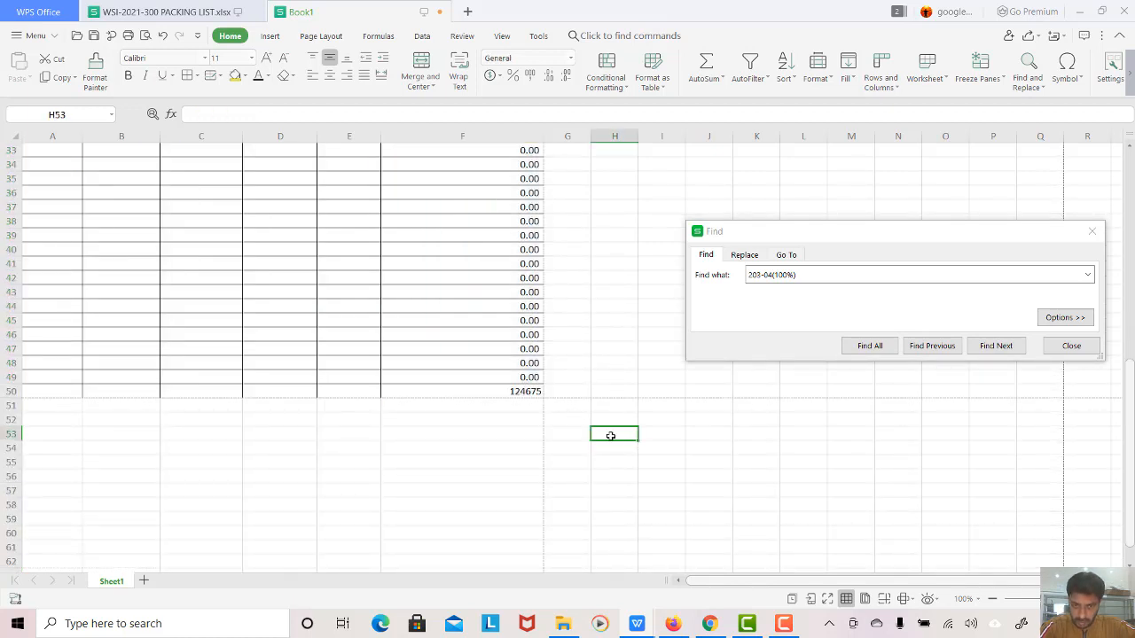
Step: Format the total in cell F50 with two decimal places, bold text and an outline border
{"action": "left_click", "coordinate": [532, 390]}
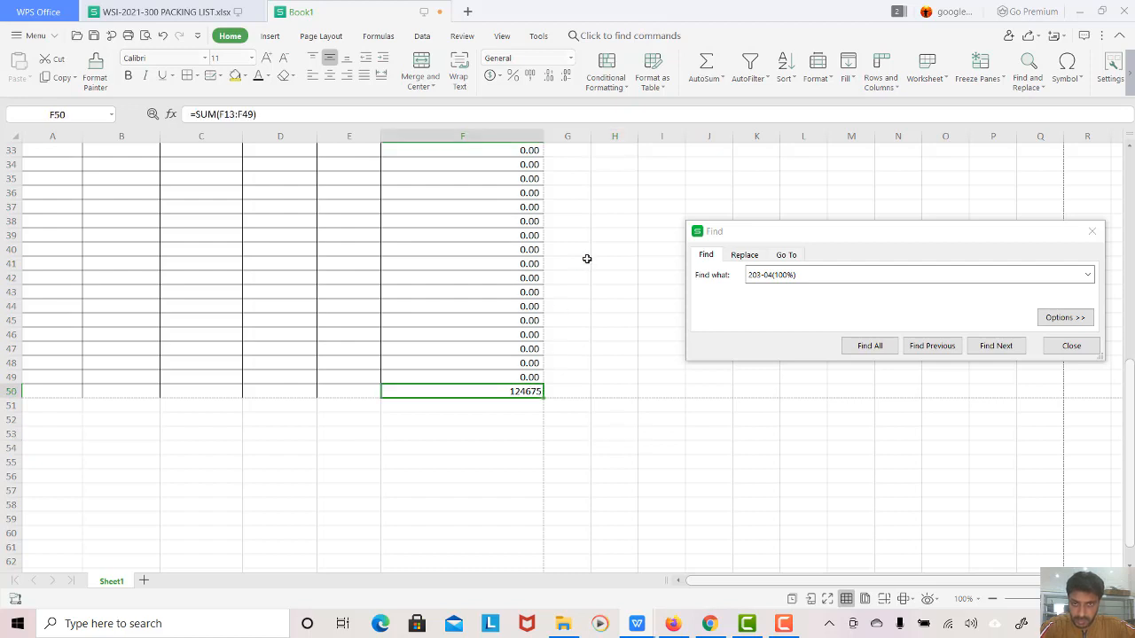
{"action": "left_click", "coordinate": [549, 78]}
{"action": "left_click", "coordinate": [549, 78]}
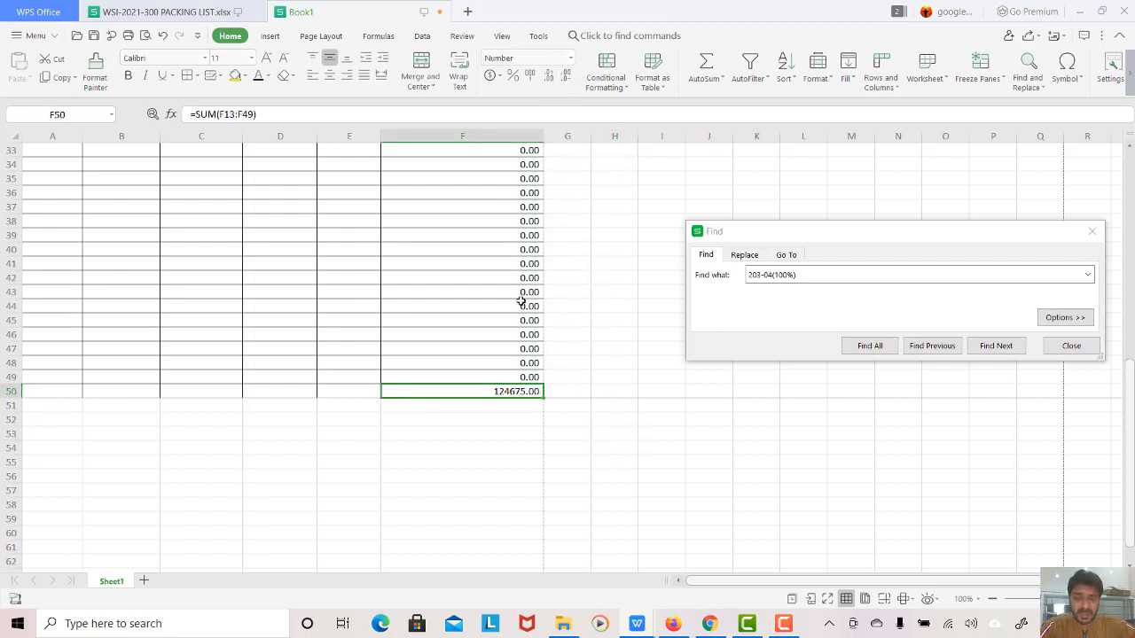
{"action": "left_click", "coordinate": [129, 75]}
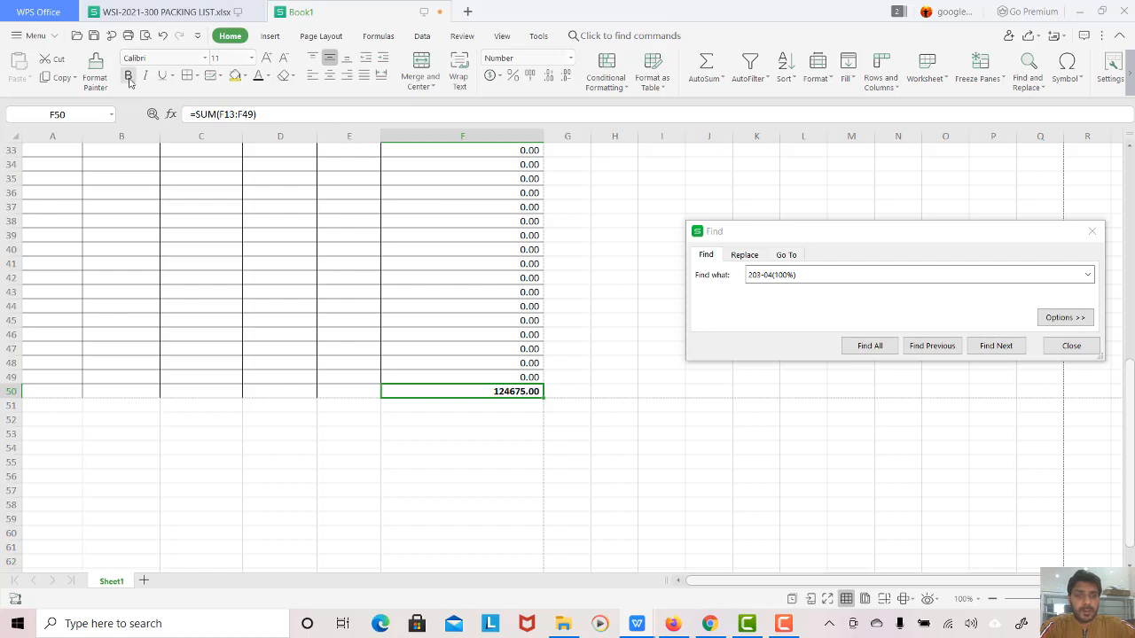
{"action": "left_click", "coordinate": [219, 78]}
{"action": "left_click", "coordinate": [195, 77]}
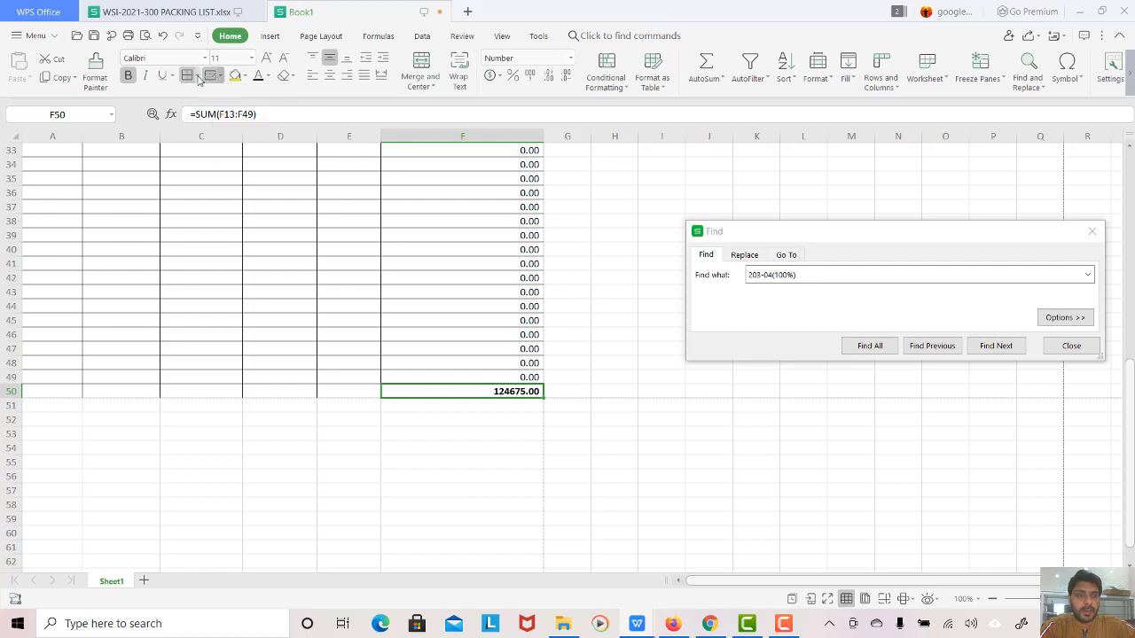
{"action": "left_click", "coordinate": [232, 146]}
{"action": "left_click", "coordinate": [476, 468]}
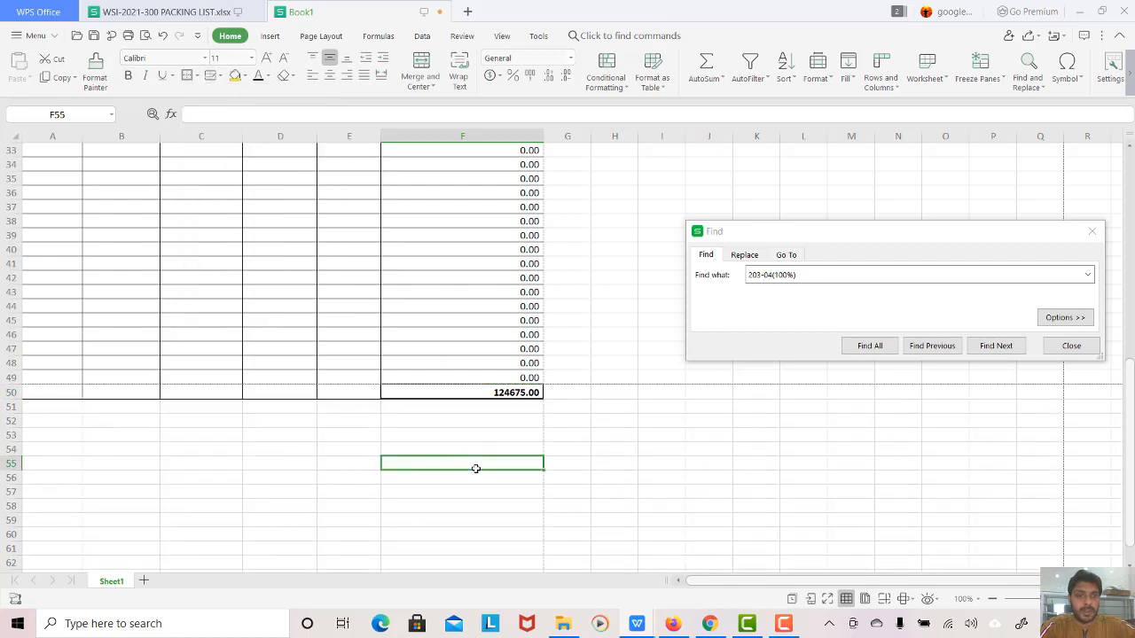
Step: Enter the label US$ in cell E50 beside the total and format it bold with an outline border
{"action": "scroll", "coordinate": [373, 394], "scroll_direction": "up", "scroll_amount": 10}
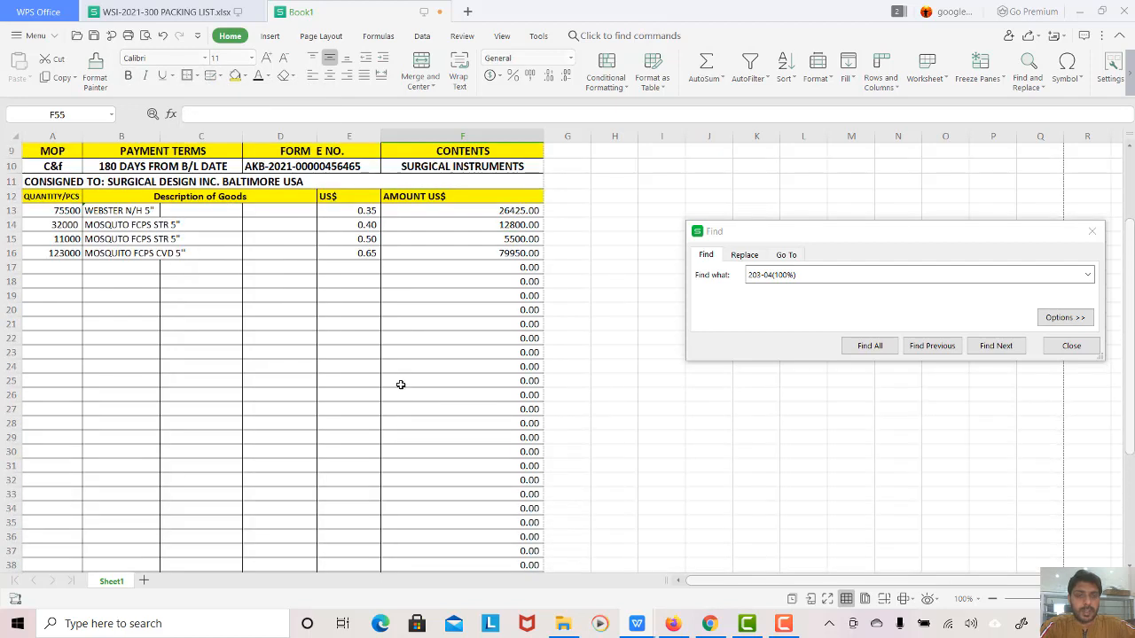
{"action": "scroll", "coordinate": [400, 385], "scroll_direction": "down", "scroll_amount": 10}
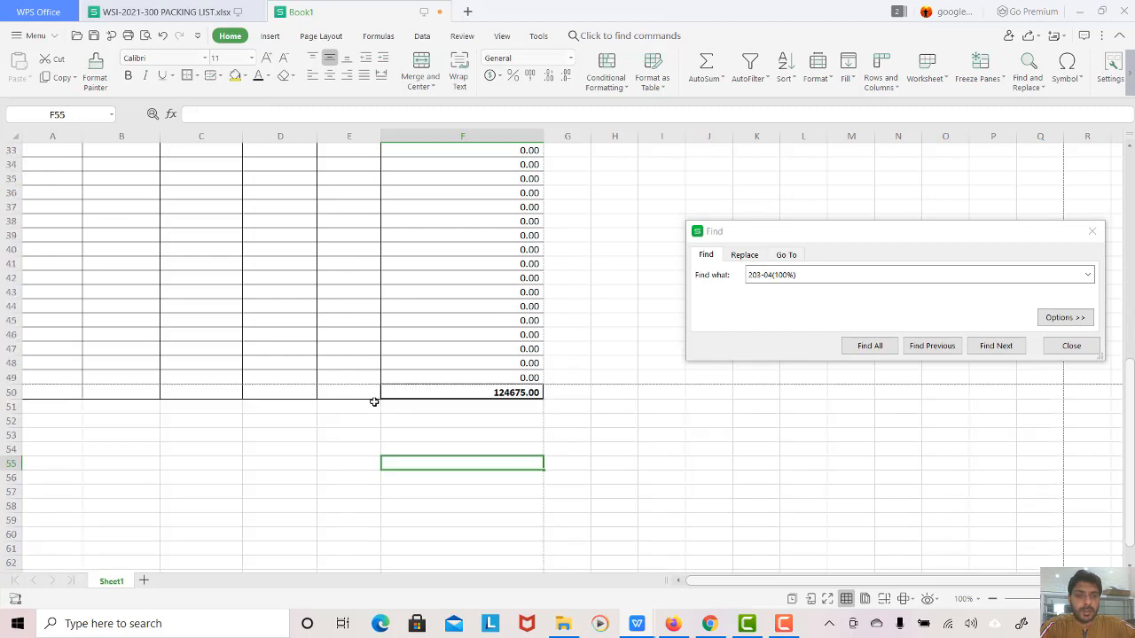
{"action": "left_click", "coordinate": [370, 393]}
{"action": "type", "text": "us"}
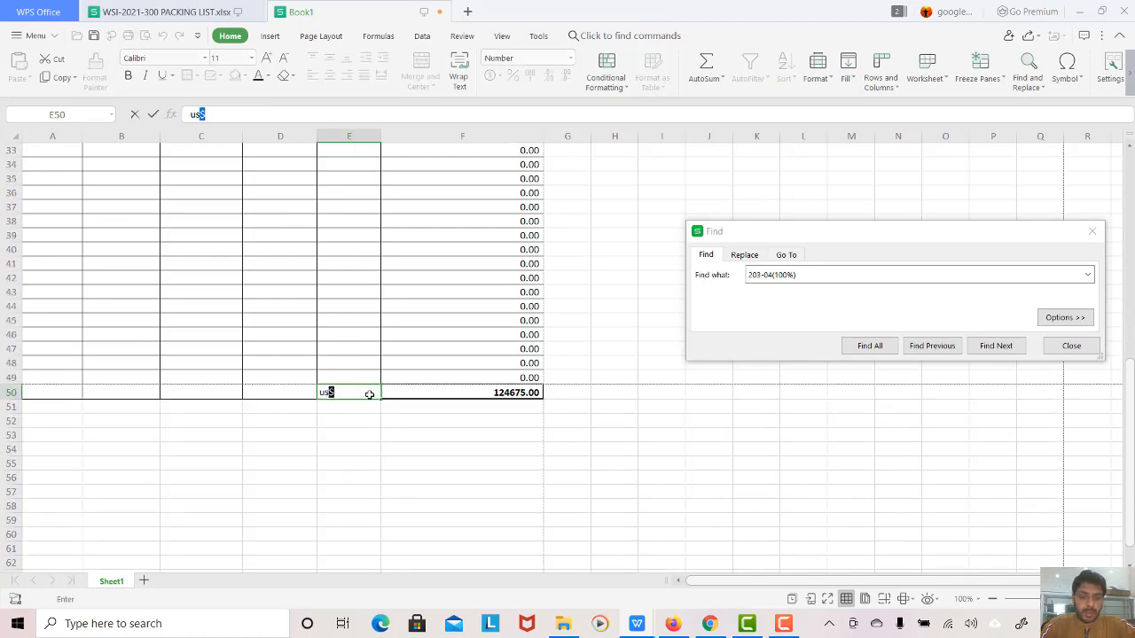
{"action": "key", "text": "Return"}
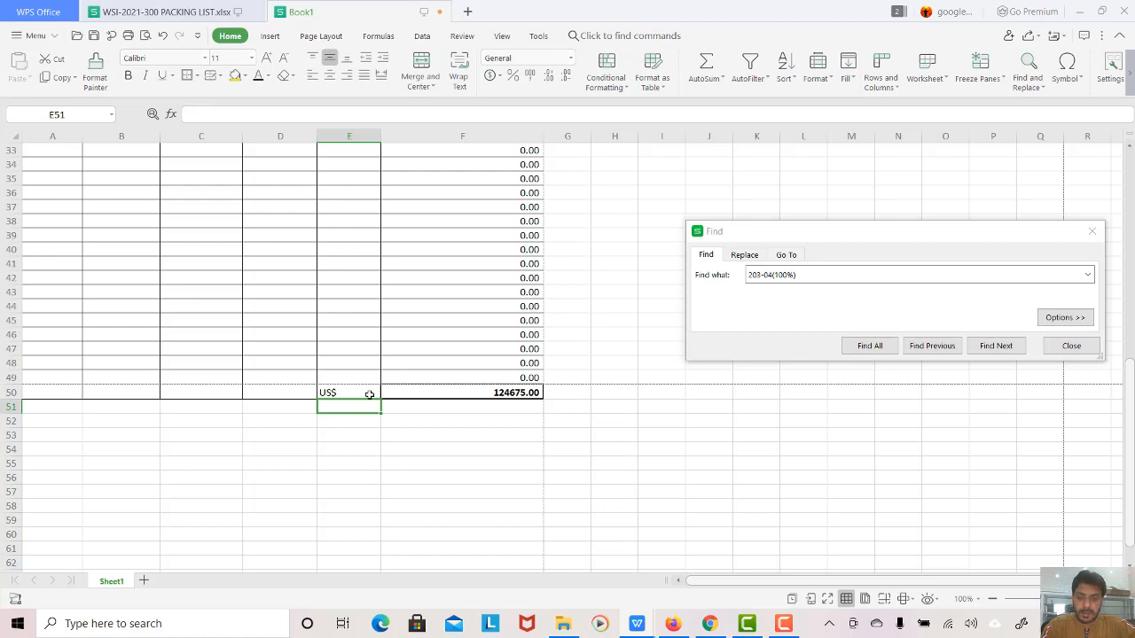
{"action": "left_click", "coordinate": [370, 393]}
{"action": "key", "text": "ctrl+b"}
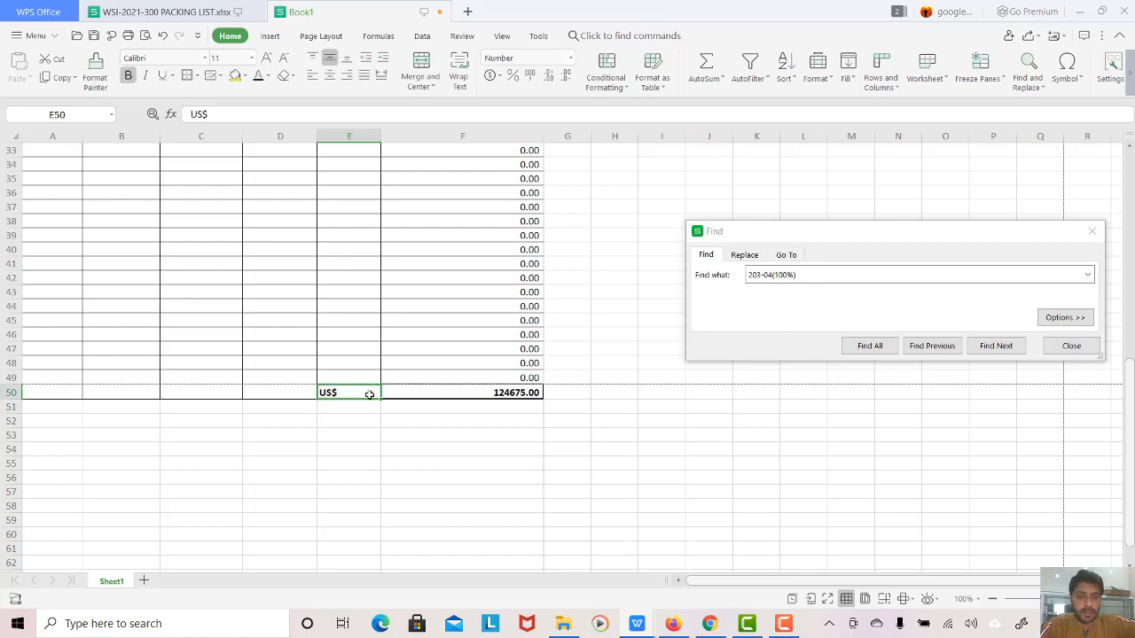
{"action": "left_click", "coordinate": [196, 75]}
{"action": "left_click", "coordinate": [212, 144]}
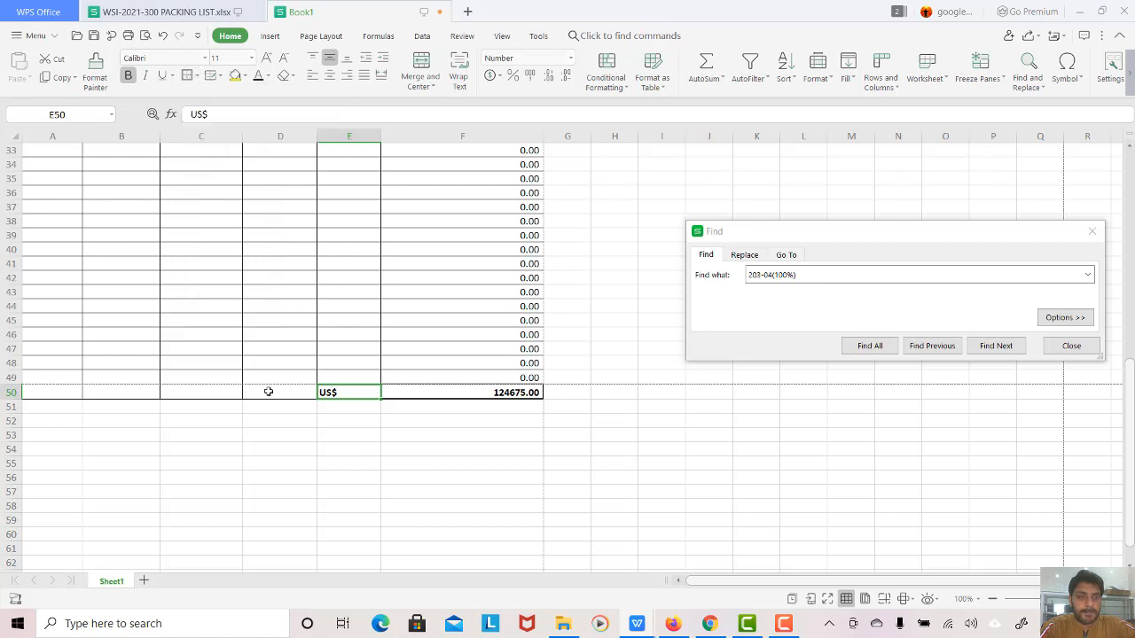
Step: Enter the label SUB TOTAL OF PAGE #1 in cell B50 of the total row
{"action": "scroll", "coordinate": [268, 391], "scroll_direction": "up", "scroll_amount": 5}
{"action": "scroll", "coordinate": [268, 391], "scroll_direction": "down", "scroll_amount": 5}
{"action": "left_click", "coordinate": [129, 390]}
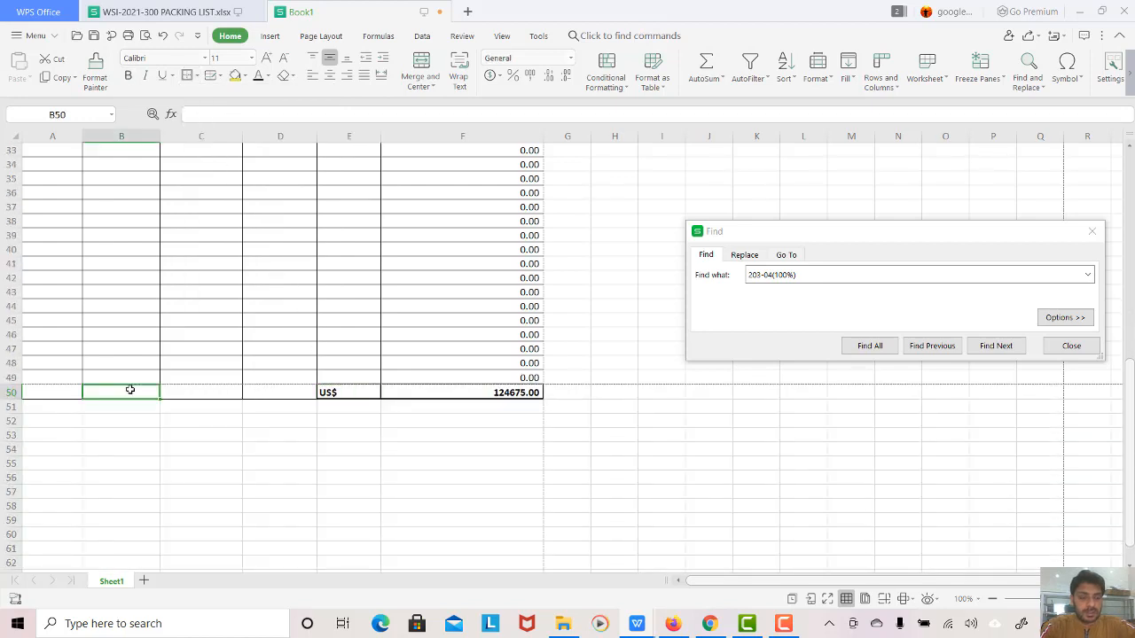
{"action": "type", "text": "sub"}
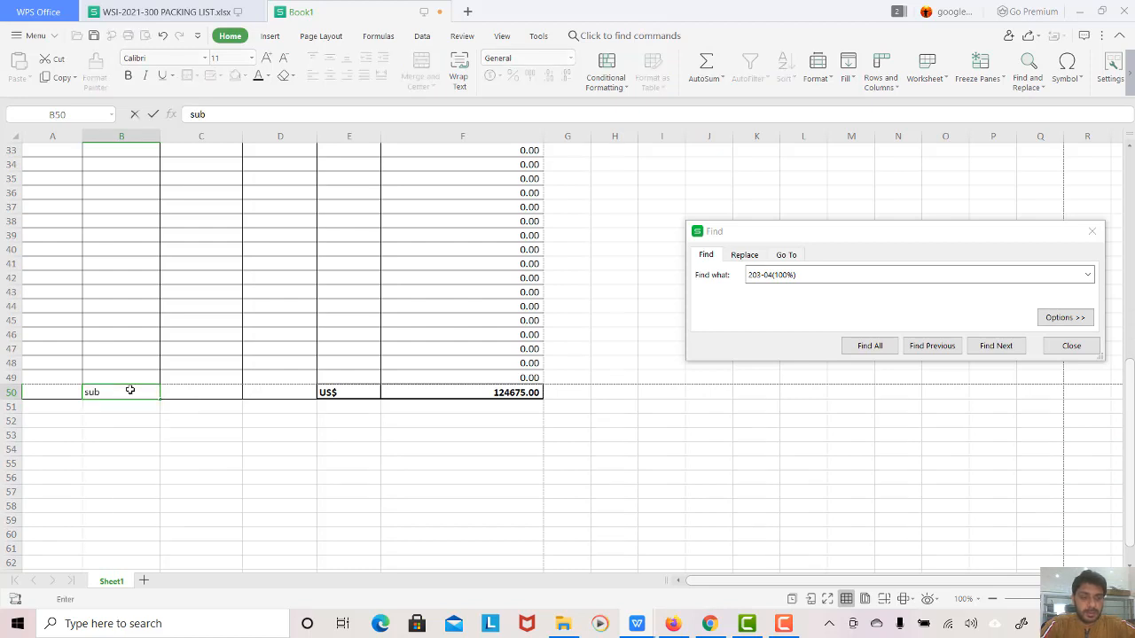
{"action": "key", "text": "BackSpace"}
{"action": "key", "text": "BackSpace"}
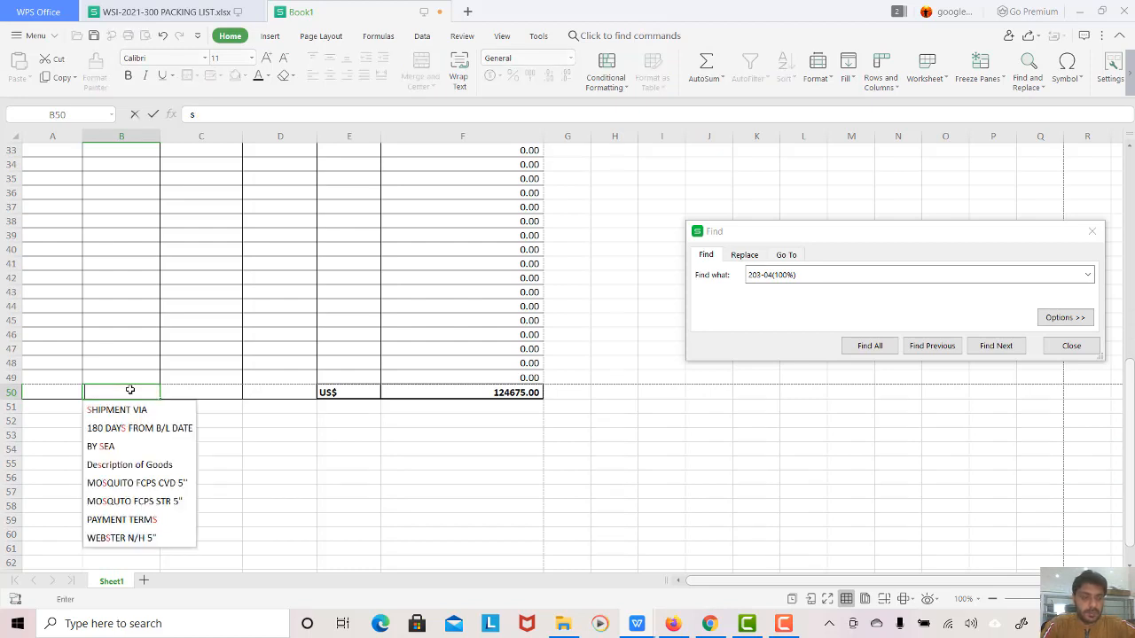
{"action": "key", "text": "Caps_Lock"}
{"action": "type", "text": "SUB"}
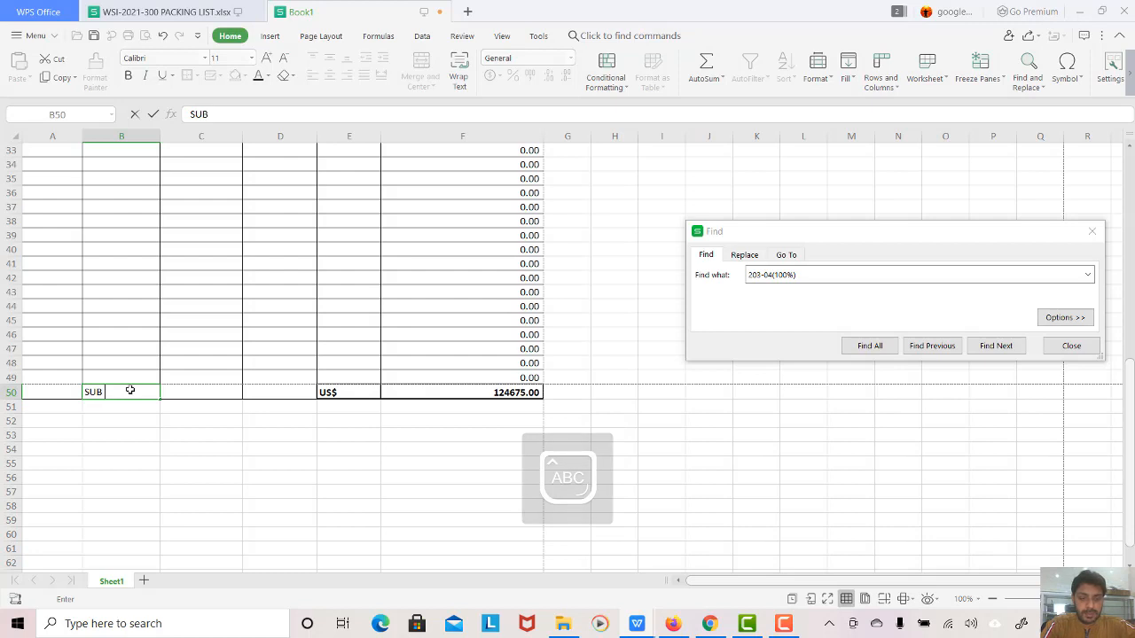
{"action": "type", "text": " TOTAL OF PAGE"}
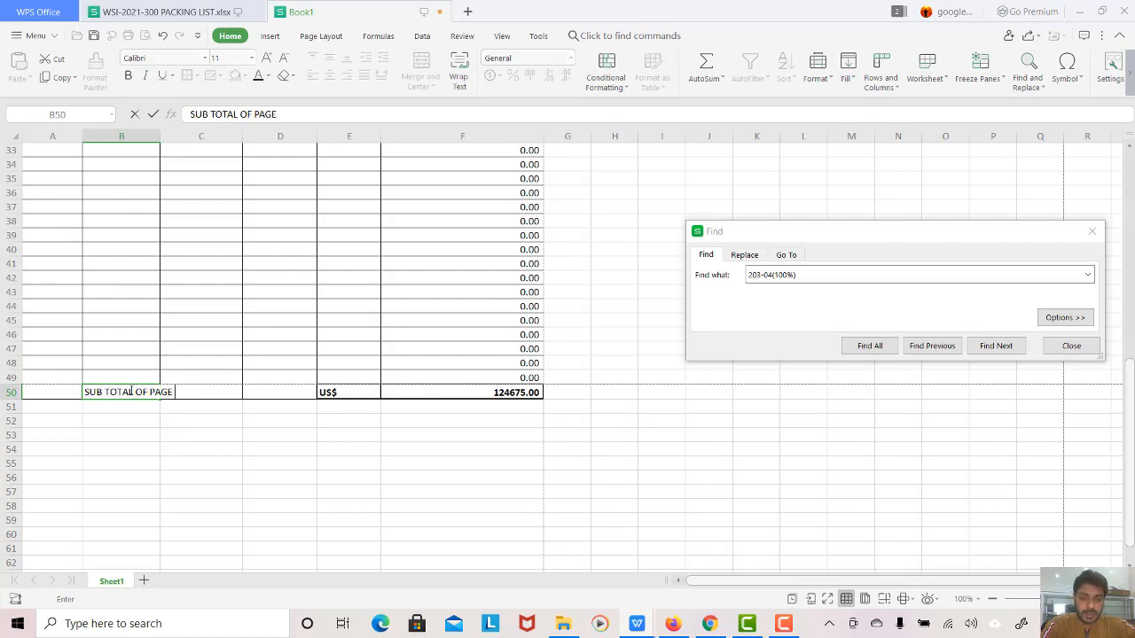
{"action": "type", "text": " #1"}
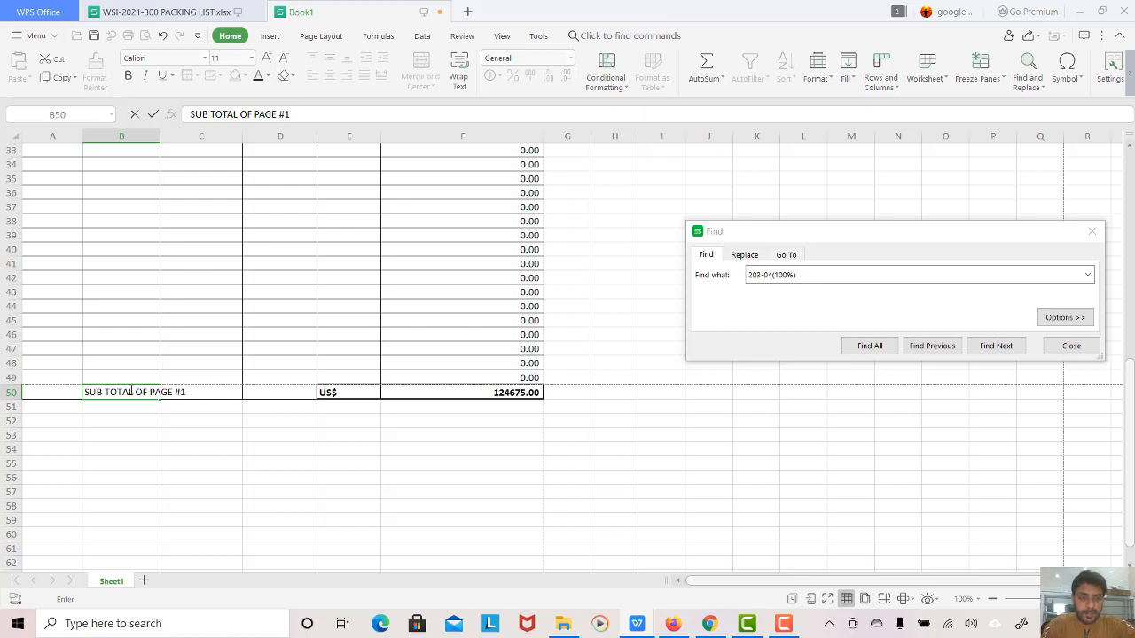
{"action": "key", "text": "Return"}
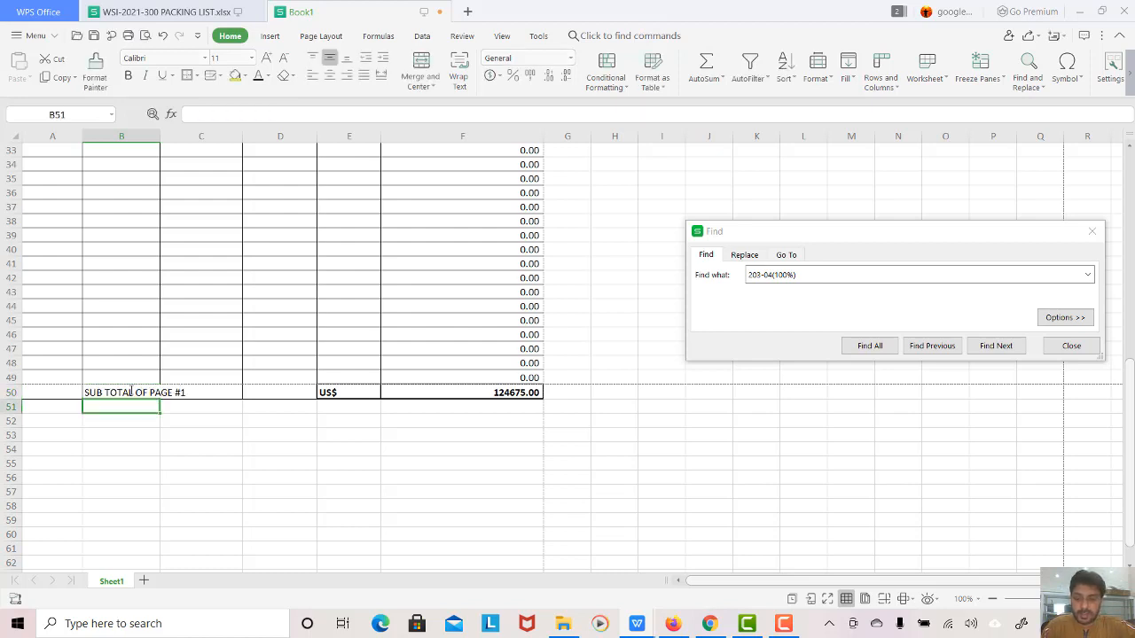
Step: Merge and center the subtotal label across cells B50 to D50
{"action": "left_click", "coordinate": [132, 391]}
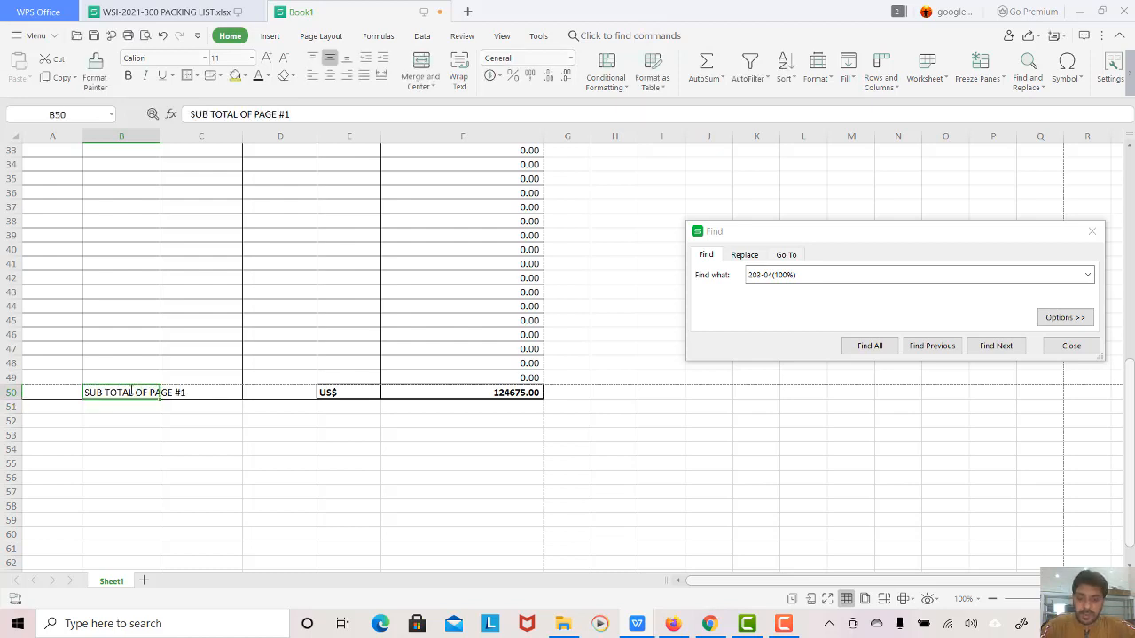
{"action": "key", "text": "shift+Right"}
{"action": "key", "text": "shift+Right"}
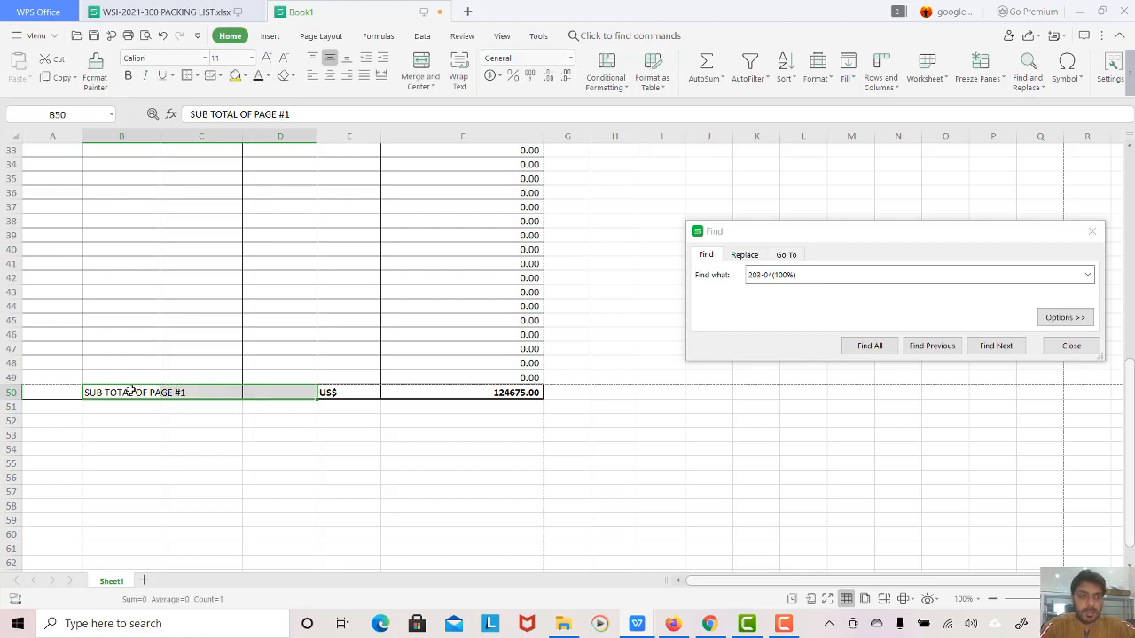
{"action": "left_click", "coordinate": [421, 64]}
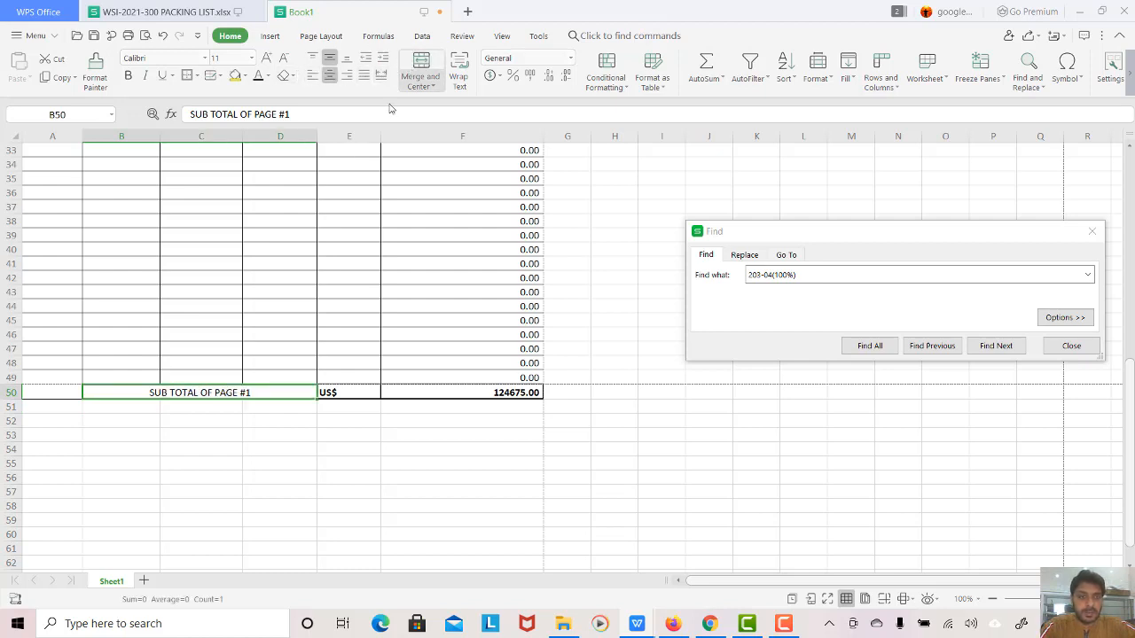
{"action": "left_click", "coordinate": [304, 426]}
{"action": "left_click", "coordinate": [238, 393]}
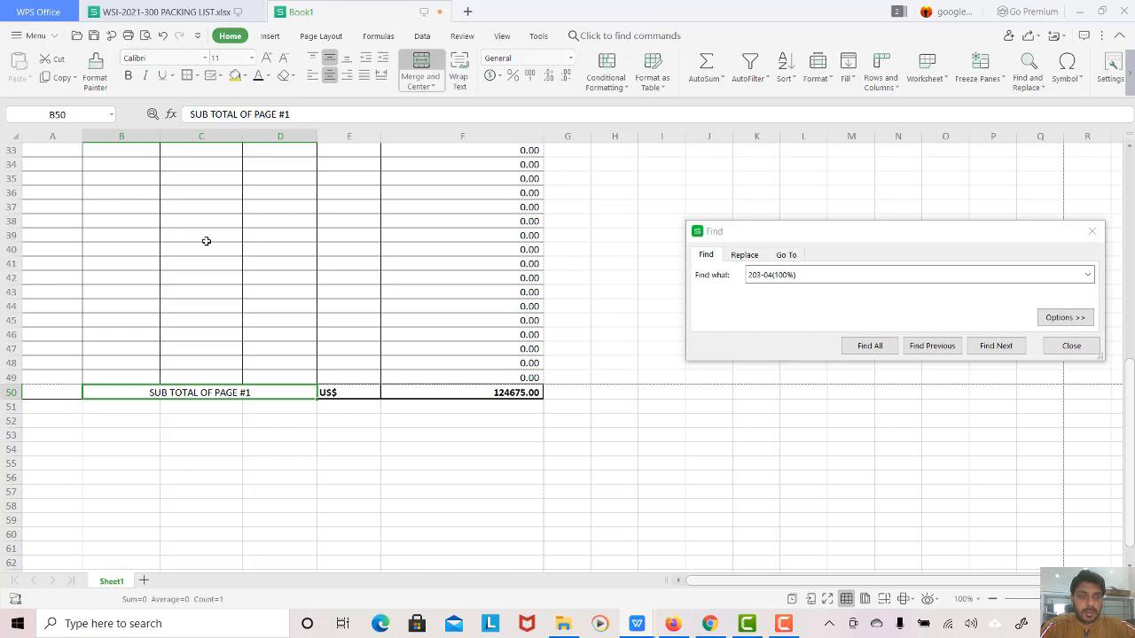
Step: Format the merged subtotal label as bold, size 12, with a thick box border
{"action": "left_click", "coordinate": [130, 76]}
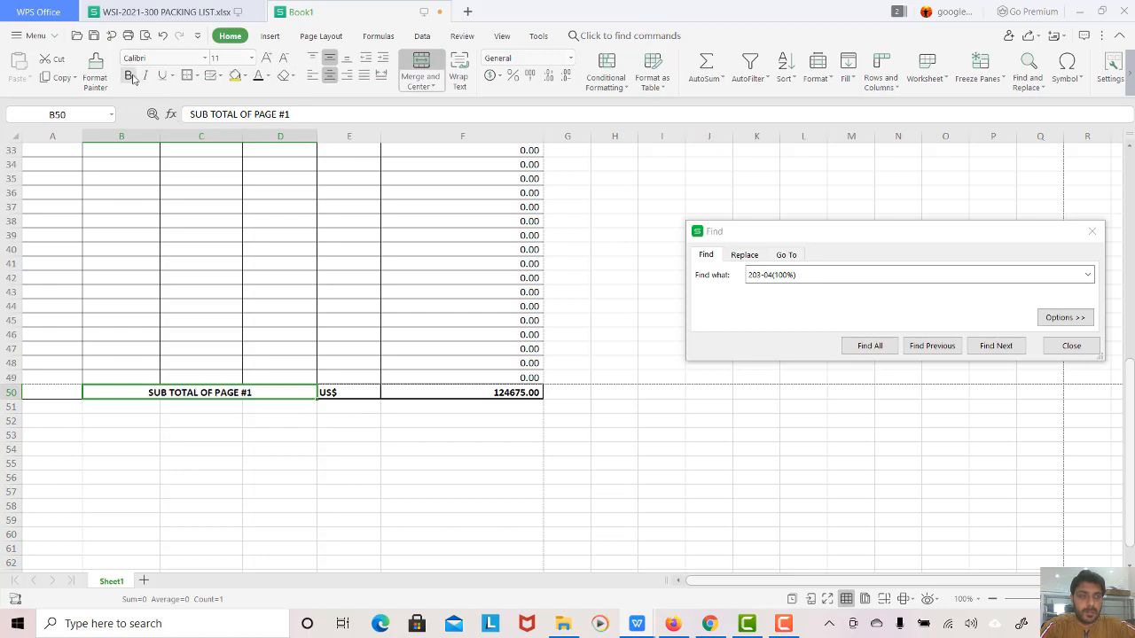
{"action": "left_click", "coordinate": [266, 58]}
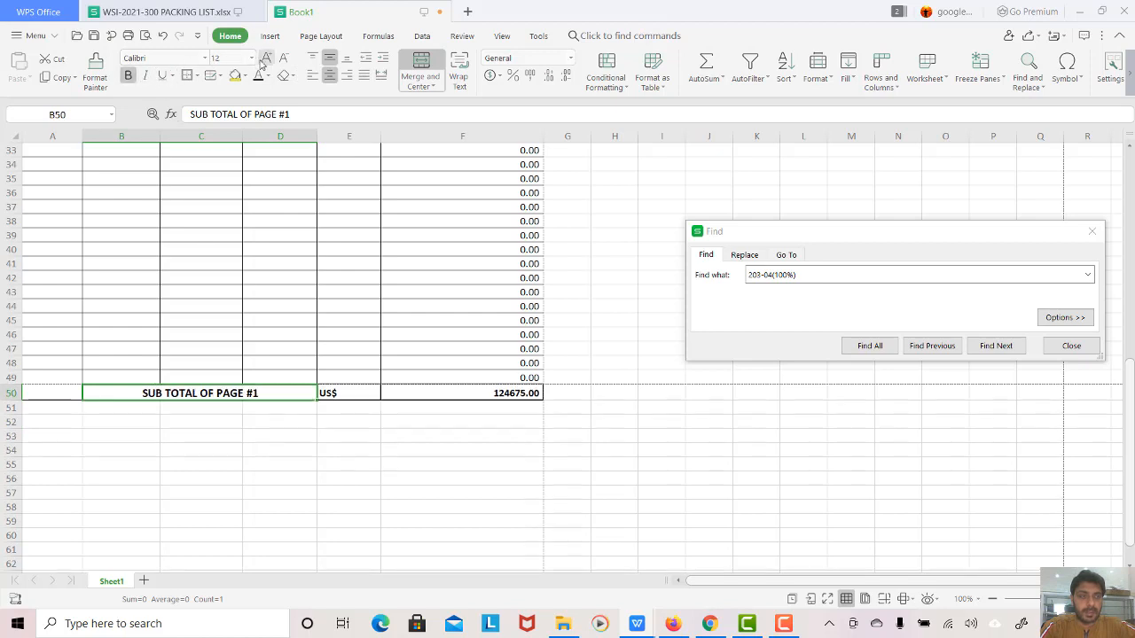
{"action": "left_click", "coordinate": [196, 76]}
{"action": "left_click", "coordinate": [232, 144]}
{"action": "left_click", "coordinate": [282, 437]}
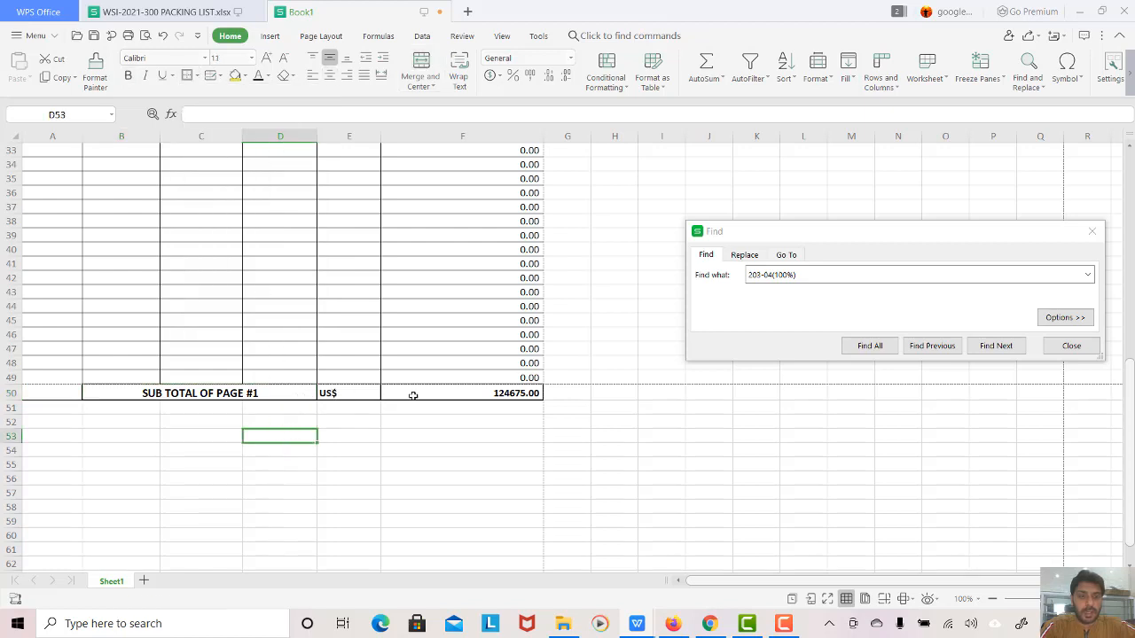
Step: Try removing all borders from columns C and D in the item rows, starting at row 13
{"action": "scroll", "coordinate": [515, 395], "scroll_direction": "up", "scroll_amount": 2}
{"action": "scroll", "coordinate": [515, 395], "scroll_direction": "down", "scroll_amount": 7}
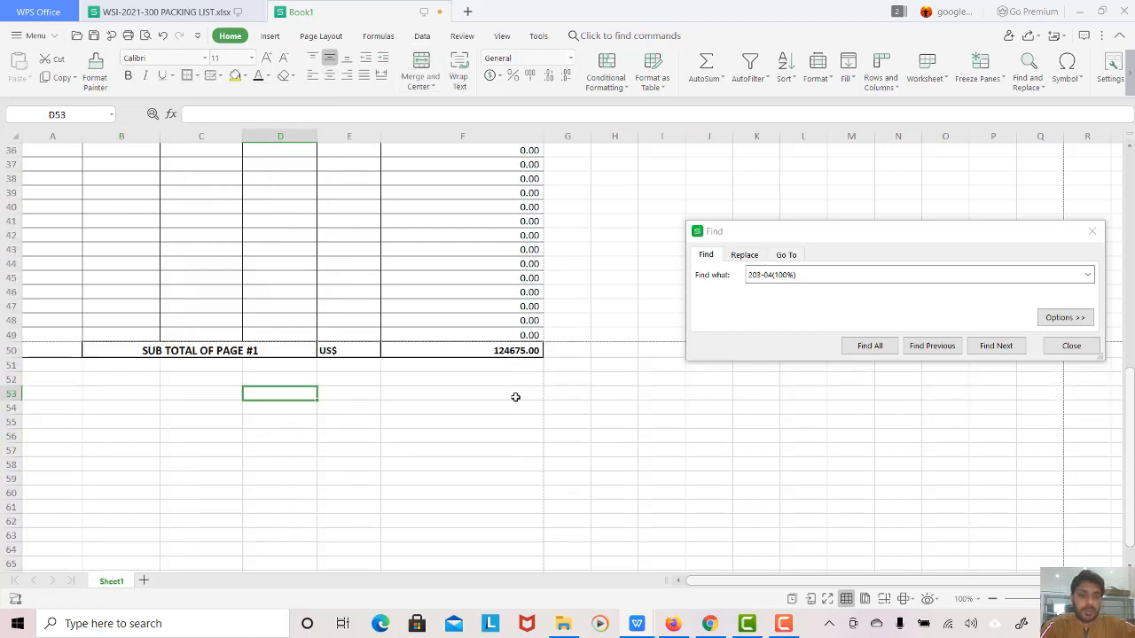
{"action": "scroll", "coordinate": [395, 352], "scroll_direction": "up", "scroll_amount": 14}
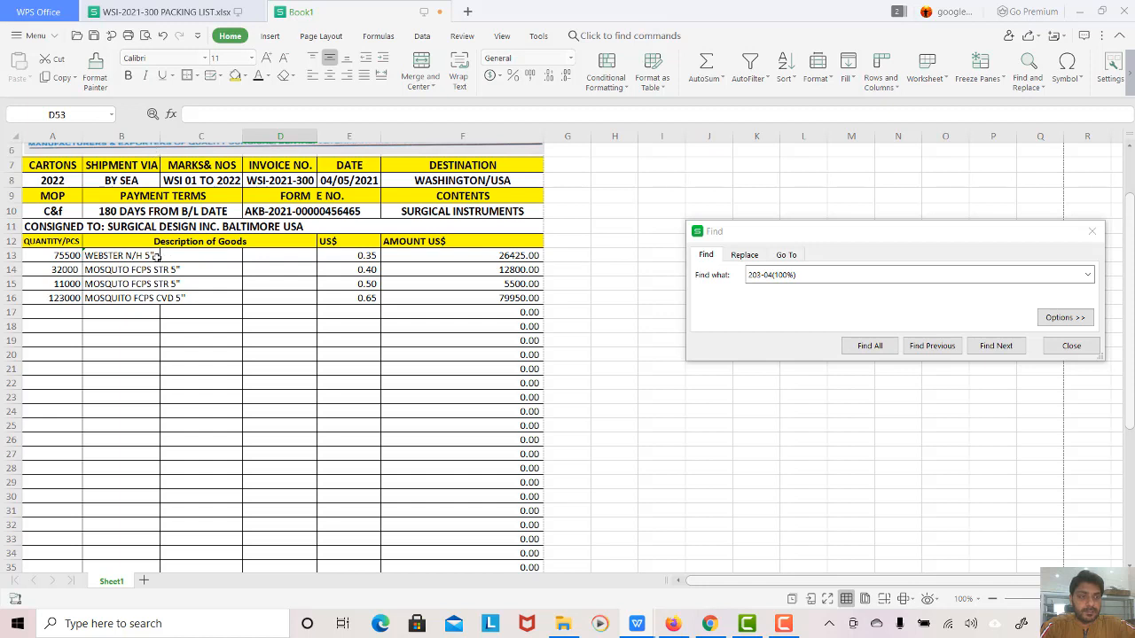
{"action": "left_click", "coordinate": [162, 255]}
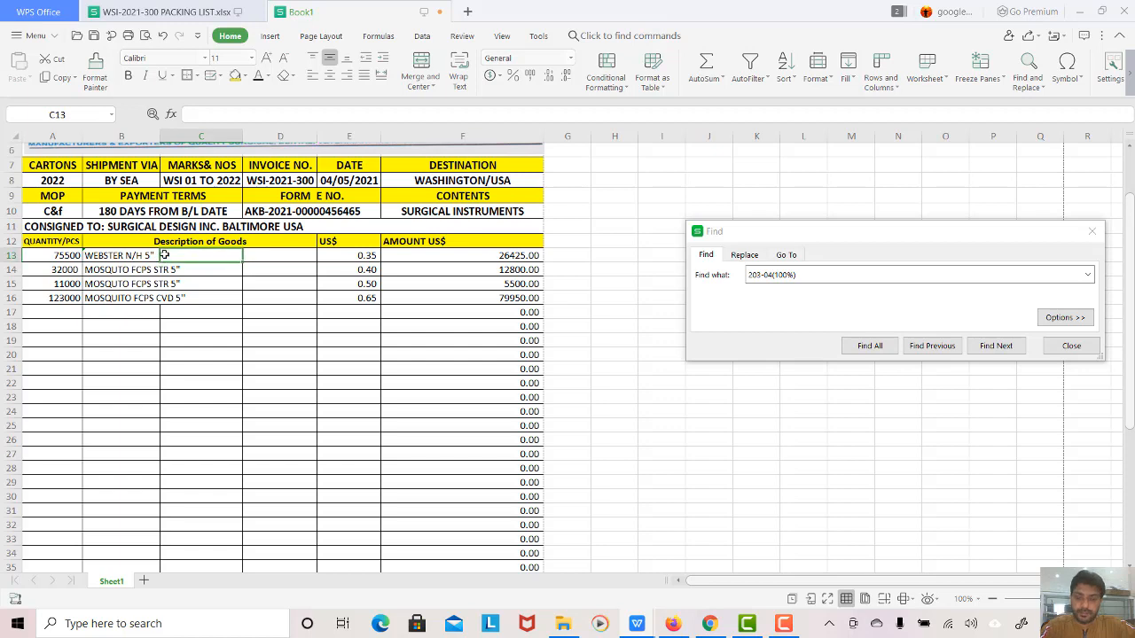
{"action": "key", "text": "shift+Right"}
{"action": "key", "text": "shift+Down"}
{"action": "key", "text": "shift+Down"}
{"action": "key", "text": "shift+Down"}
{"action": "key", "text": "shift+Down"}
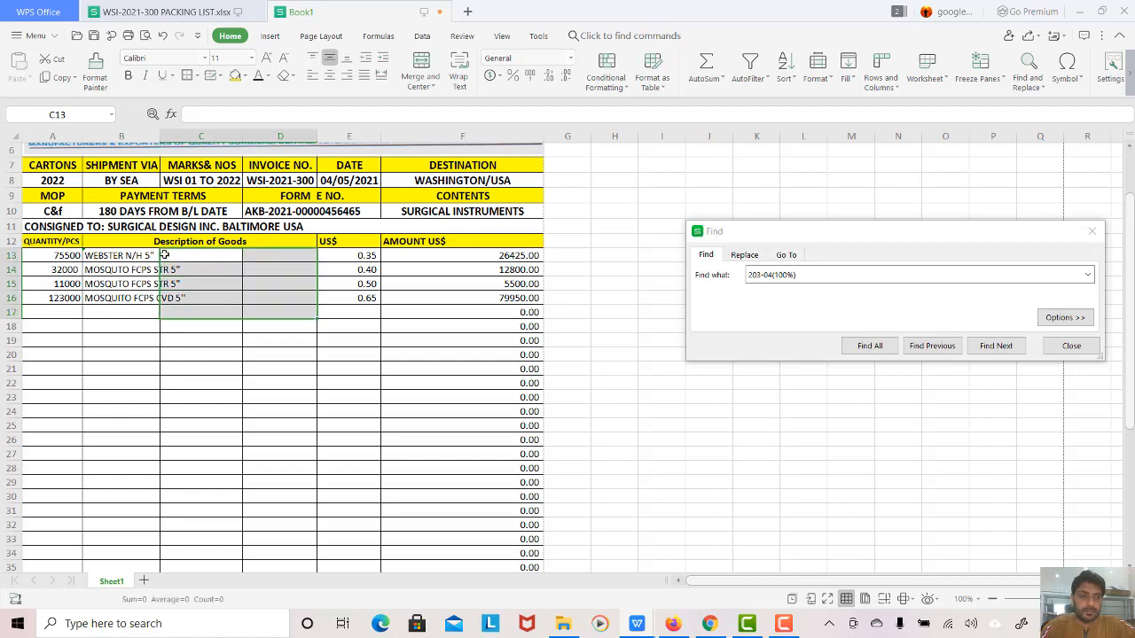
{"action": "key", "text": "shift+Down"}
{"action": "key", "text": "shift+Down"}
{"action": "key", "text": "shift+Down"}
{"action": "key", "text": "shift+Down"}
{"action": "key", "text": "shift+Down"}
{"action": "key", "text": "shift+Down"}
{"action": "key", "text": "shift+Down"}
{"action": "key", "text": "shift+Down"}
{"action": "key", "text": "shift+Down"}
{"action": "key", "text": "shift+Down"}
{"action": "key", "text": "shift+Down"}
{"action": "key", "text": "shift+Down"}
{"action": "key", "text": "shift+Down"}
{"action": "key", "text": "shift+Down"}
{"action": "key", "text": "shift+Down"}
{"action": "key", "text": "shift+Down"}
{"action": "key", "text": "shift+Down"}
{"action": "key", "text": "shift+Down"}
{"action": "key", "text": "shift+Down"}
{"action": "key", "text": "shift+Down"}
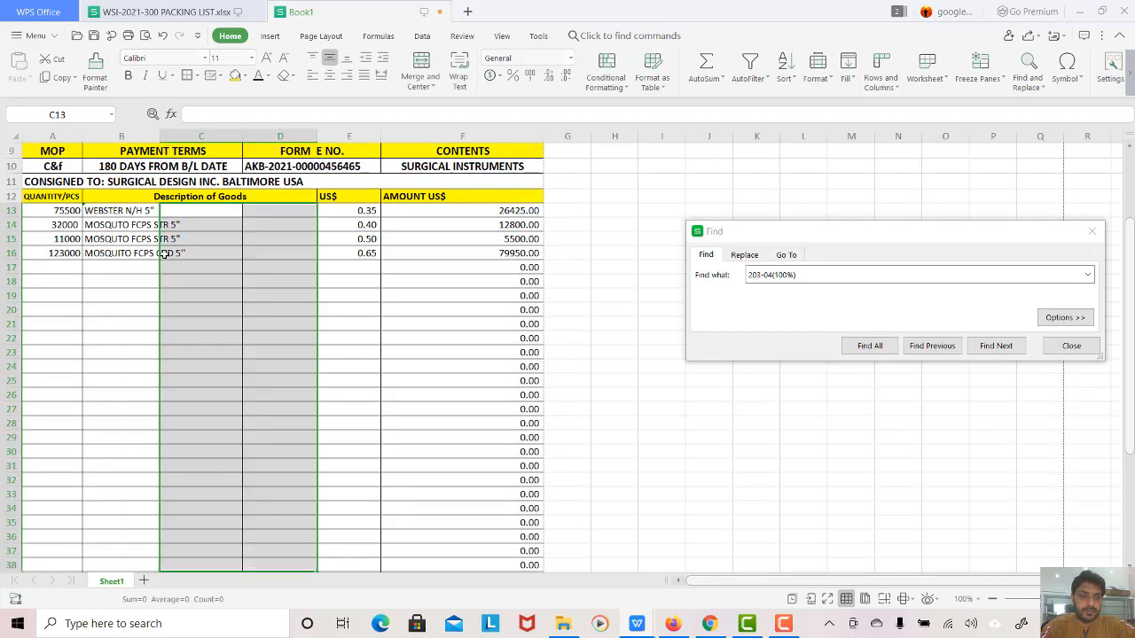
{"action": "key", "text": "shift+Down"}
{"action": "key", "text": "shift+Down"}
{"action": "key", "text": "shift+Down"}
{"action": "key", "text": "shift+Down"}
{"action": "key", "text": "shift+Down"}
{"action": "key", "text": "shift+Down"}
{"action": "key", "text": "shift+Down"}
{"action": "key", "text": "shift+Down"}
{"action": "key", "text": "shift+Down"}
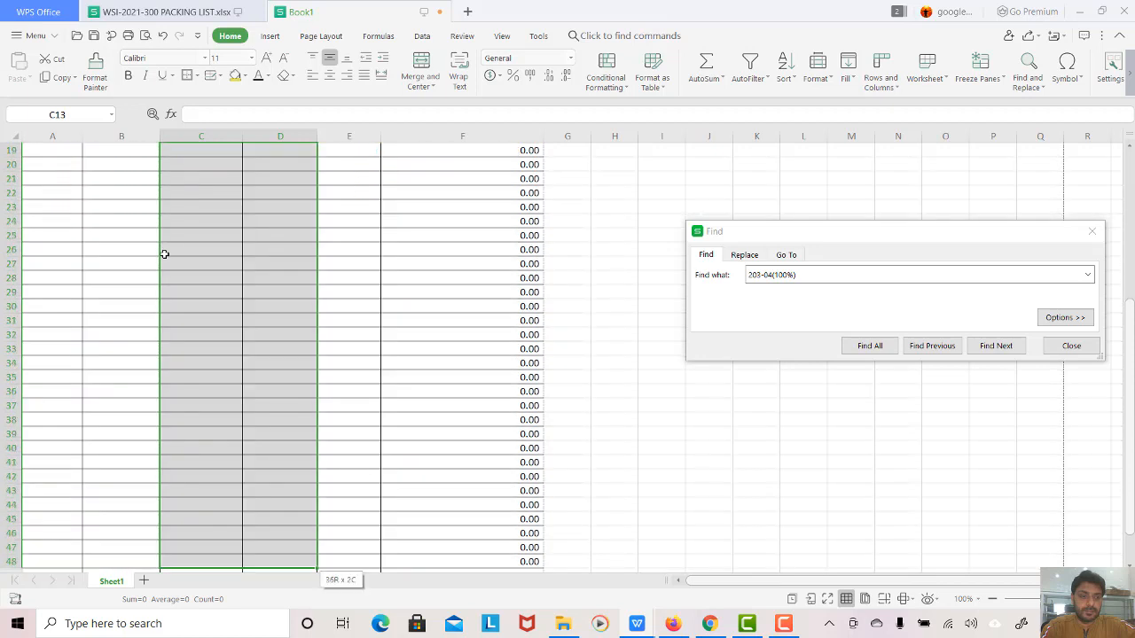
{"action": "key", "text": "shift+Up"}
{"action": "key", "text": "shift+Up"}
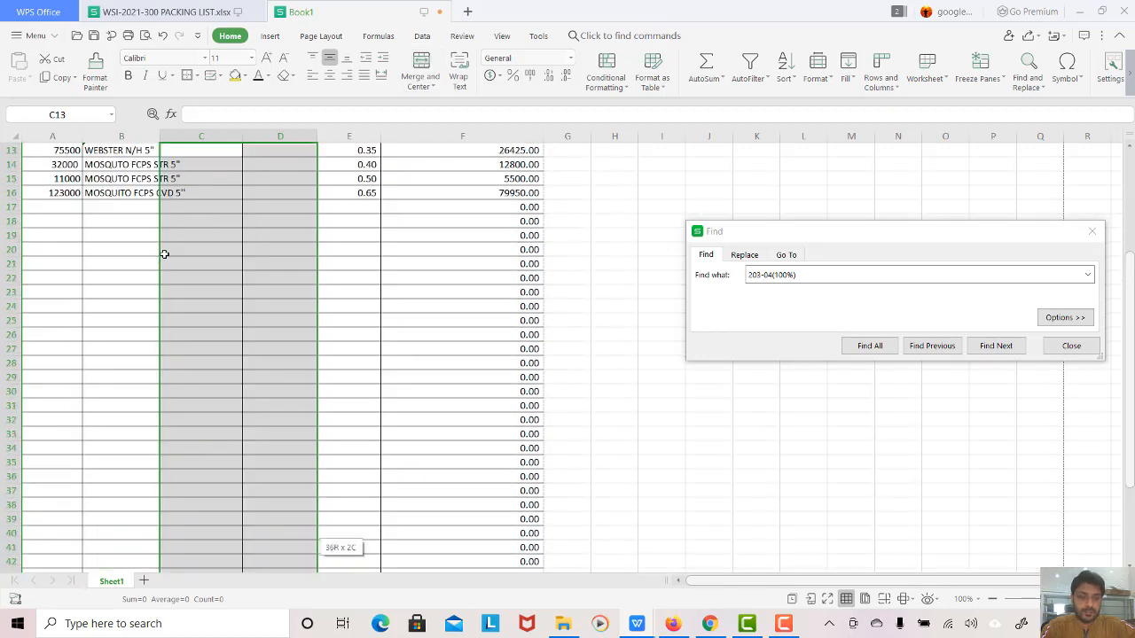
{"action": "left_click", "coordinate": [197, 75]}
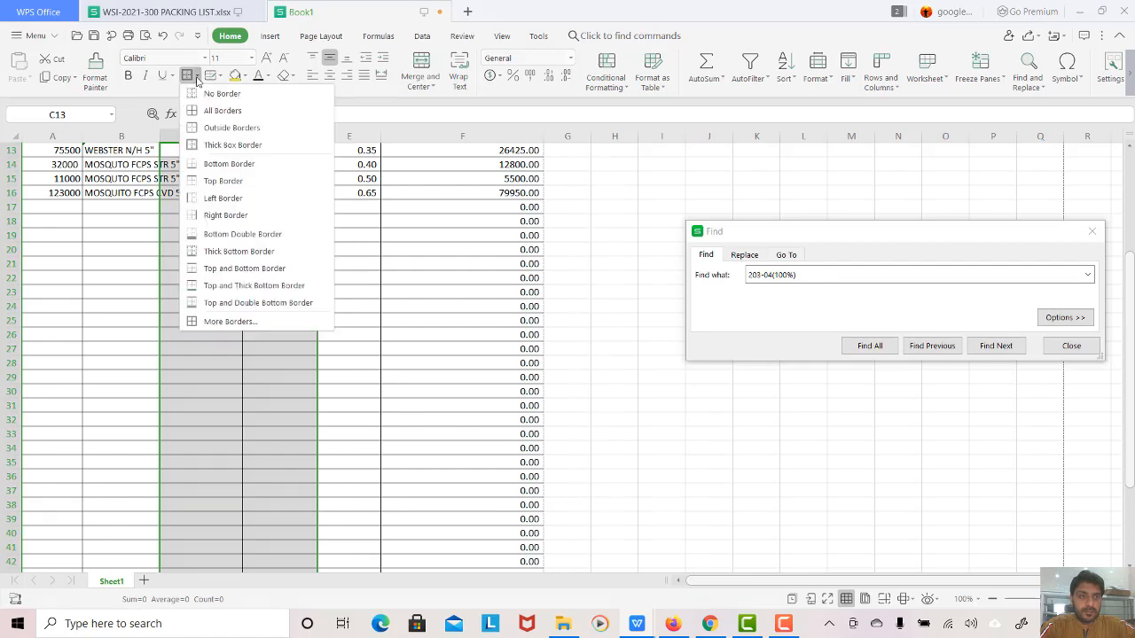
{"action": "left_click", "coordinate": [203, 95]}
{"action": "left_click", "coordinate": [290, 289]}
{"action": "scroll", "coordinate": [208, 278], "scroll_direction": "up", "scroll_amount": 3}
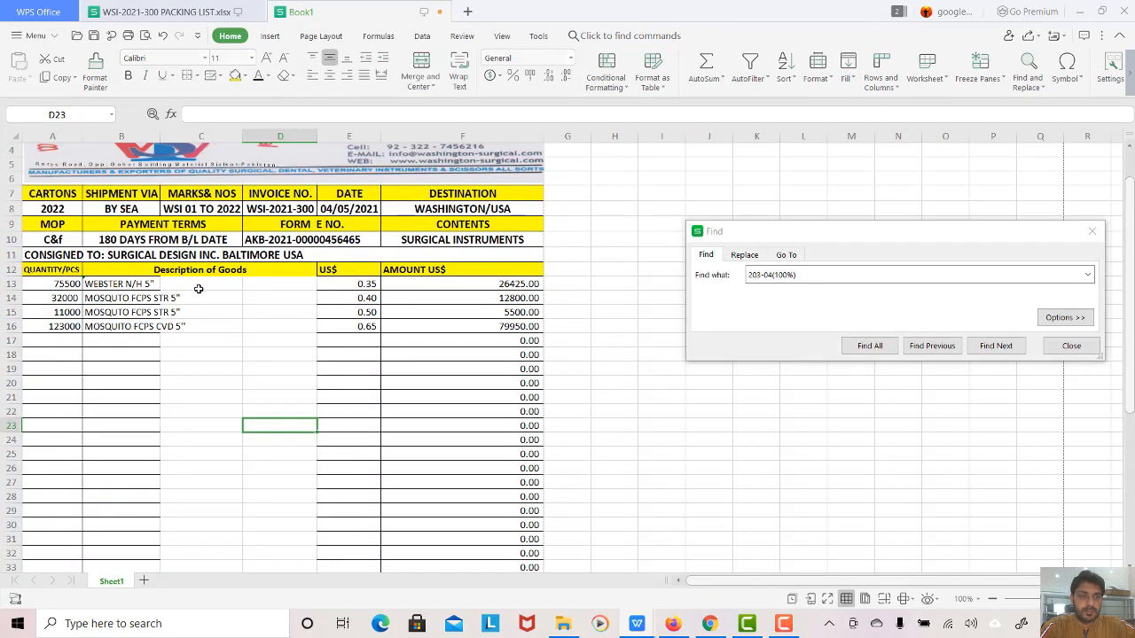
{"action": "left_click", "coordinate": [148, 287]}
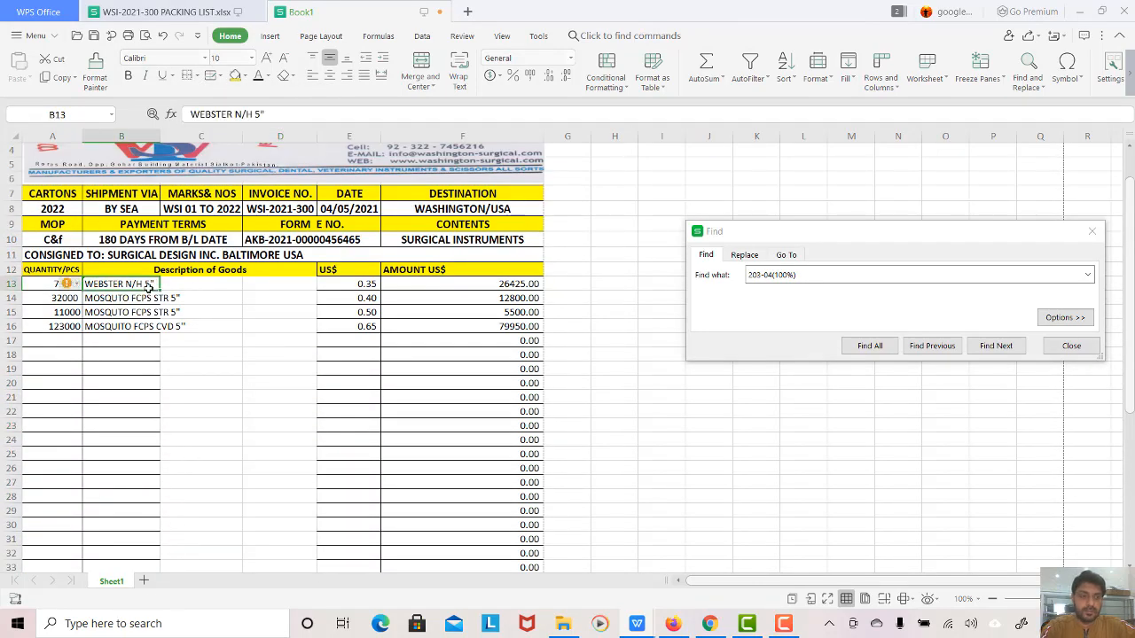
{"action": "key", "text": "shift+Down"}
{"action": "key", "text": "shift+Right"}
{"action": "key", "text": "shift+Down"}
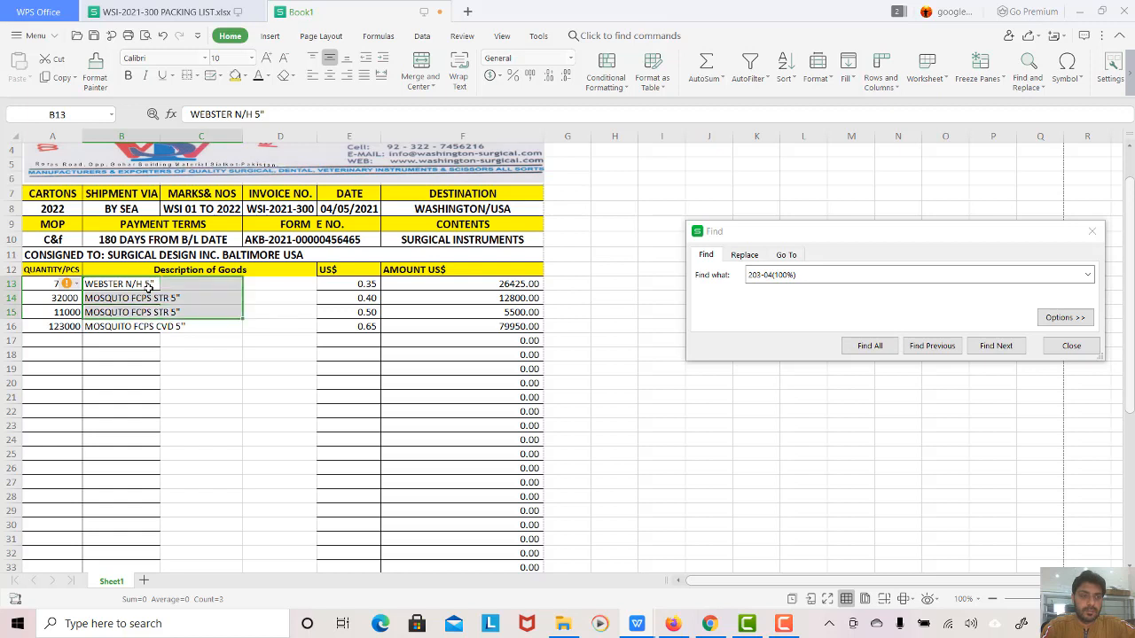
{"action": "key", "text": "shift+Down"}
{"action": "key", "text": "shift+Down"}
{"action": "key", "text": "shift+Down"}
{"action": "key", "text": "shift+Down"}
{"action": "key", "text": "shift+Down"}
{"action": "key", "text": "shift+Down"}
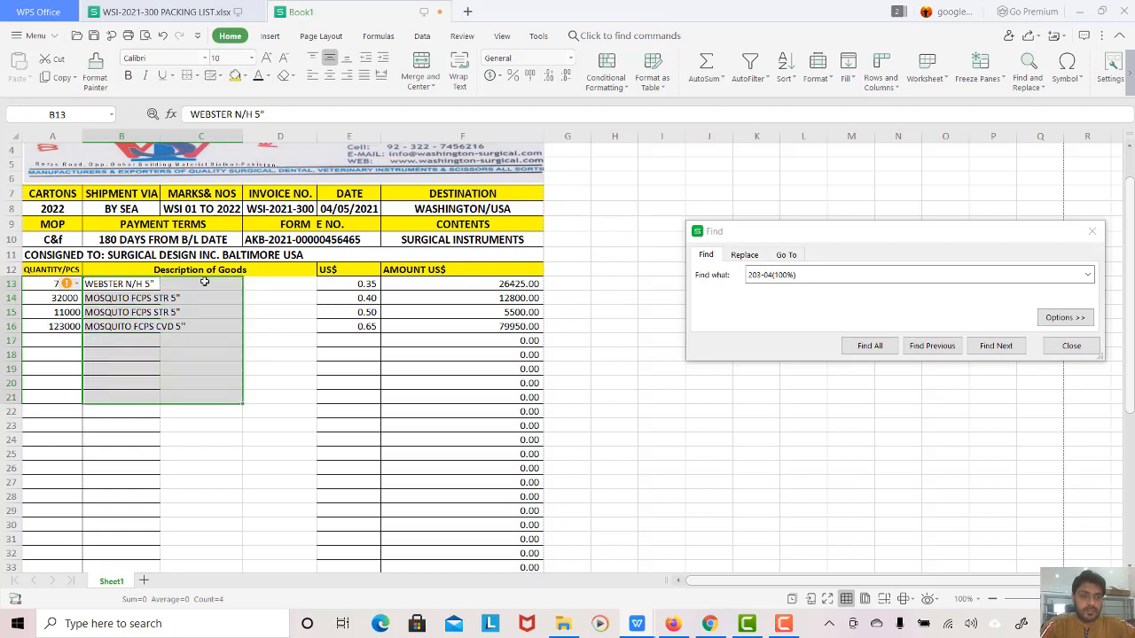
Step: Undo the border removal in columns C and D of the item rows
{"action": "left_click", "coordinate": [302, 311]}
{"action": "key", "text": "ctrl+z"}
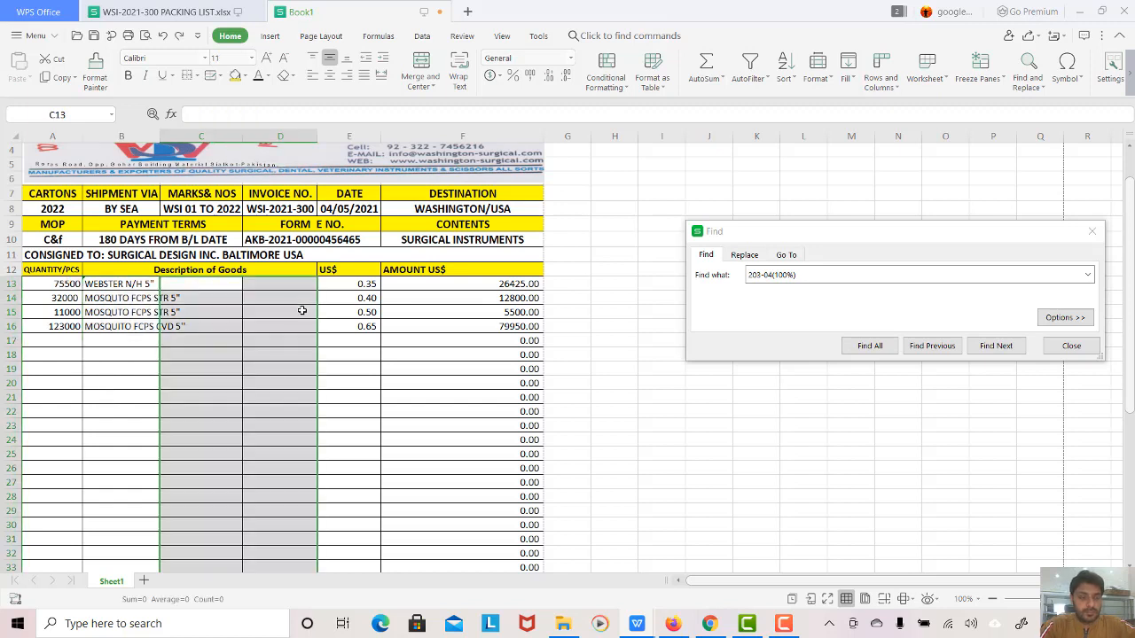
{"action": "left_click", "coordinate": [237, 324]}
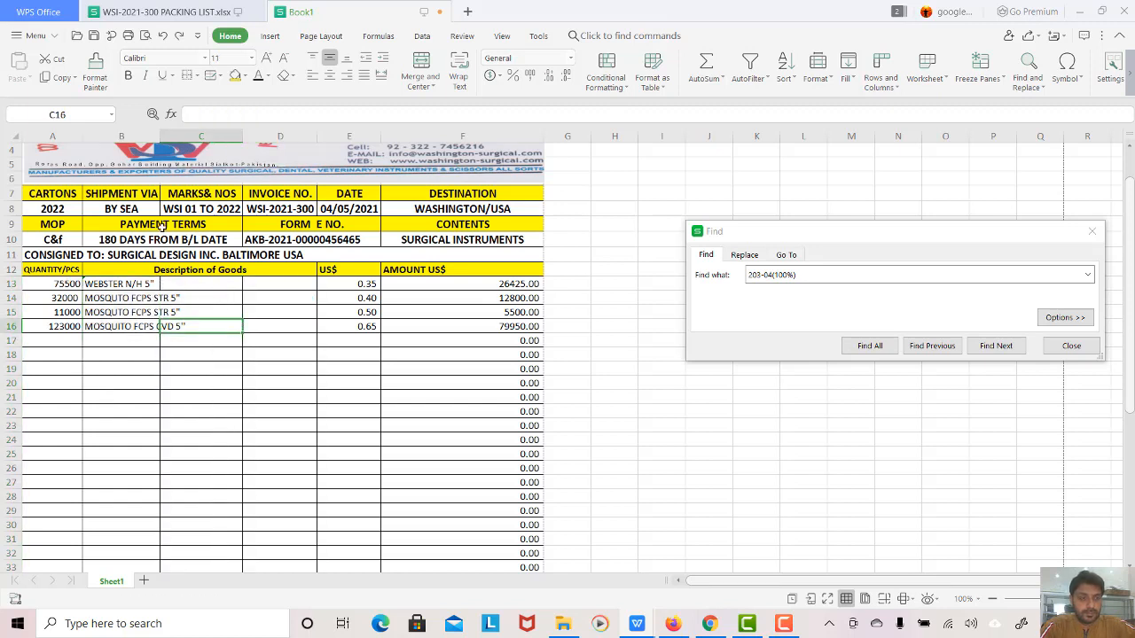
Step: Try widening column B slightly to fit the item descriptions, and undo the width change
{"action": "left_click_drag", "start_coordinate": [161, 136], "coordinate": [178, 138]}
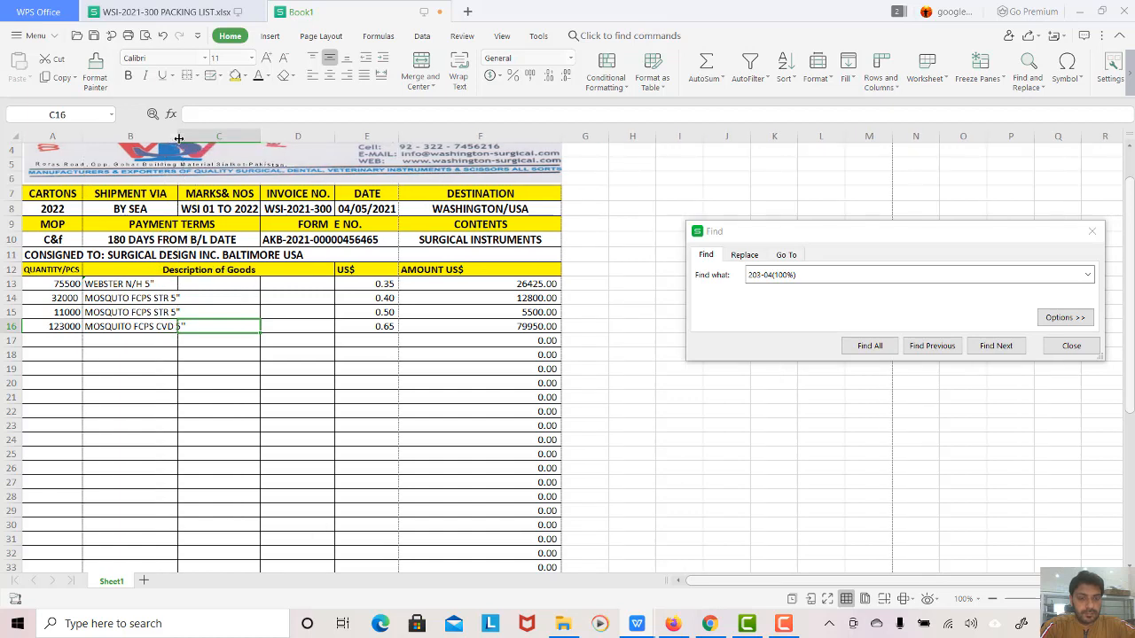
{"action": "key", "text": "ctrl+z"}
{"action": "left_click", "coordinate": [311, 239]}
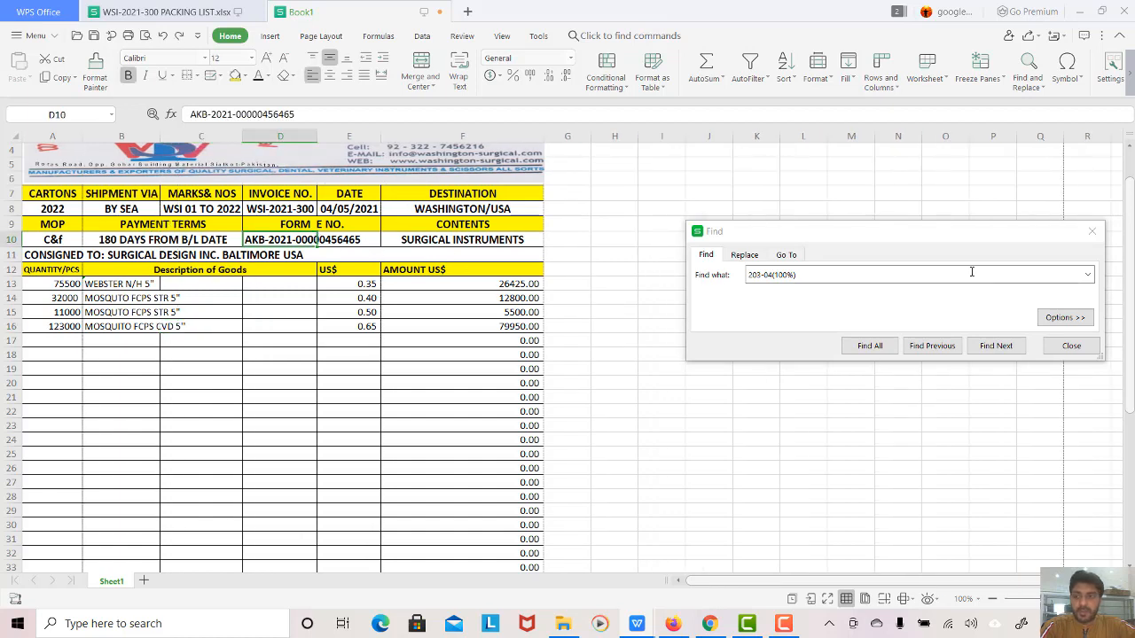
Step: Close the Find dialog and check the first two pages of the invoice in print preview
{"action": "left_click", "coordinate": [1074, 346]}
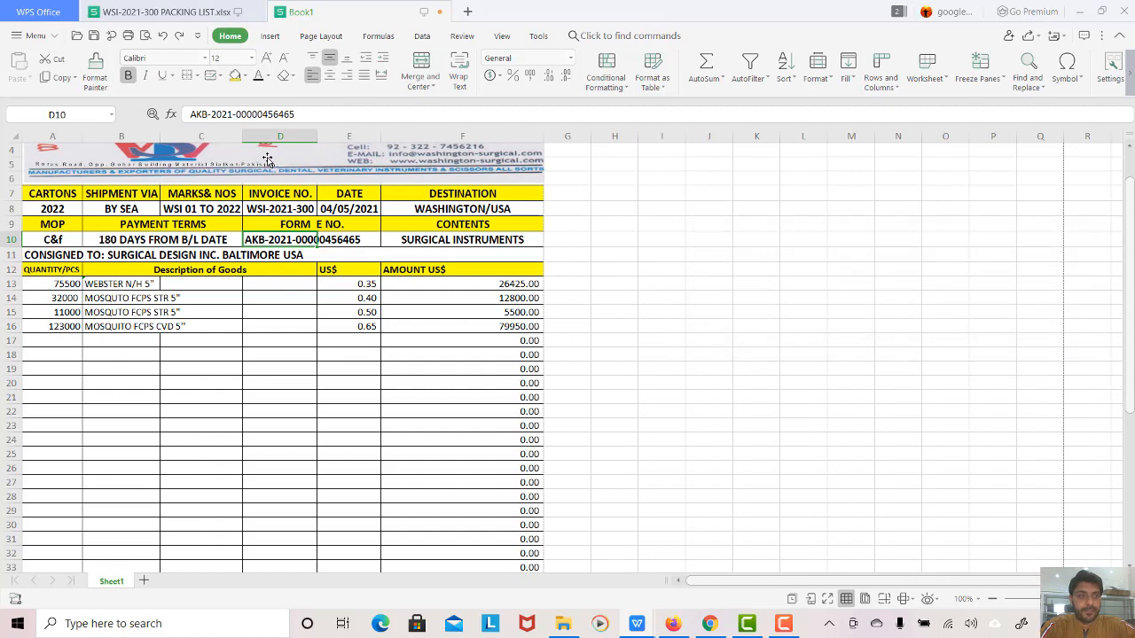
{"action": "left_click", "coordinate": [32, 36]}
{"action": "mouse_move", "coordinate": [67, 230]}
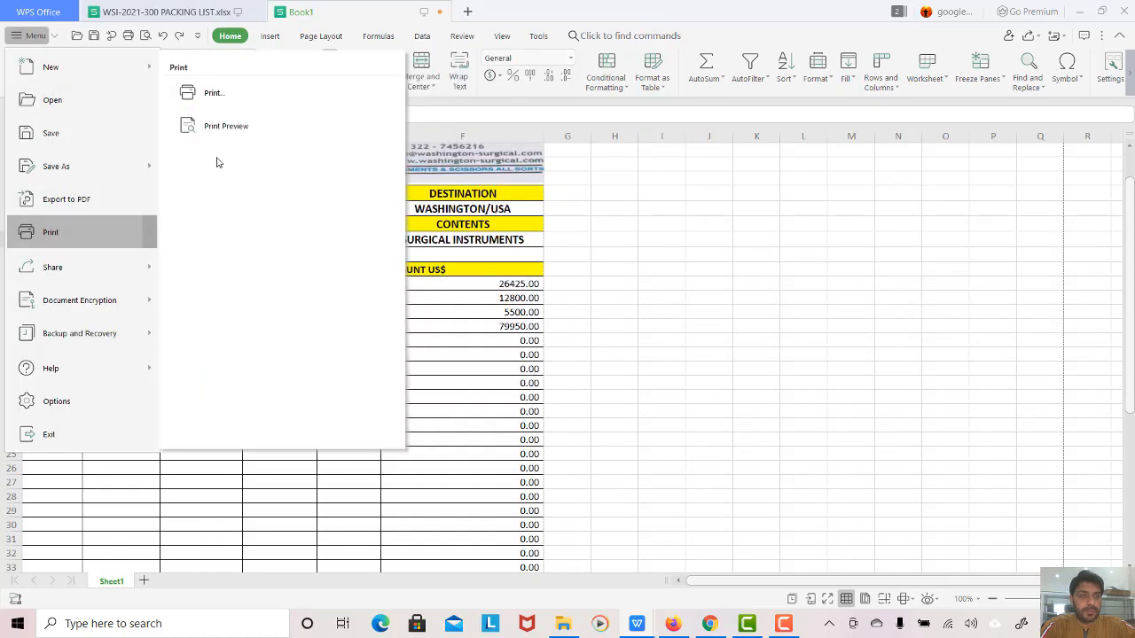
{"action": "left_click", "coordinate": [215, 136]}
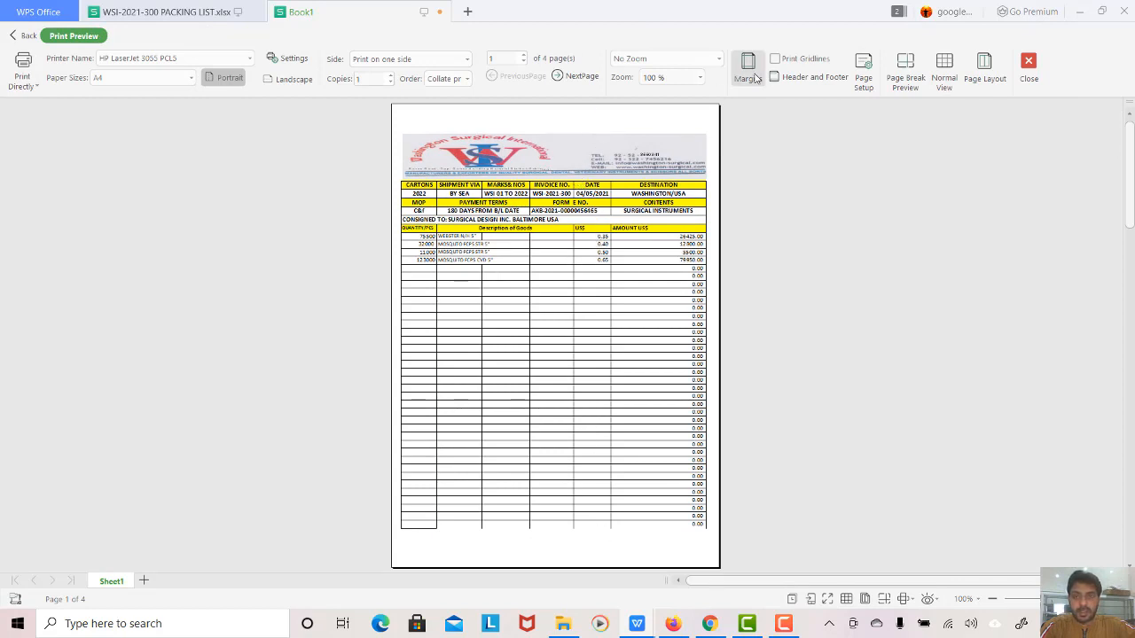
{"action": "left_click", "coordinate": [562, 76]}
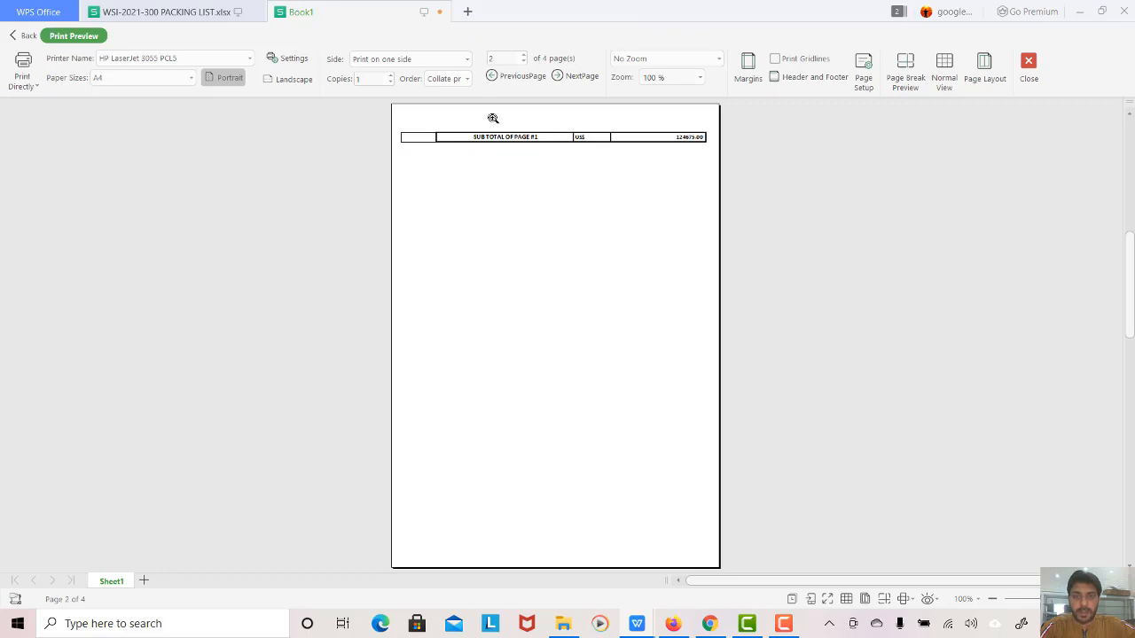
{"action": "left_click", "coordinate": [509, 78]}
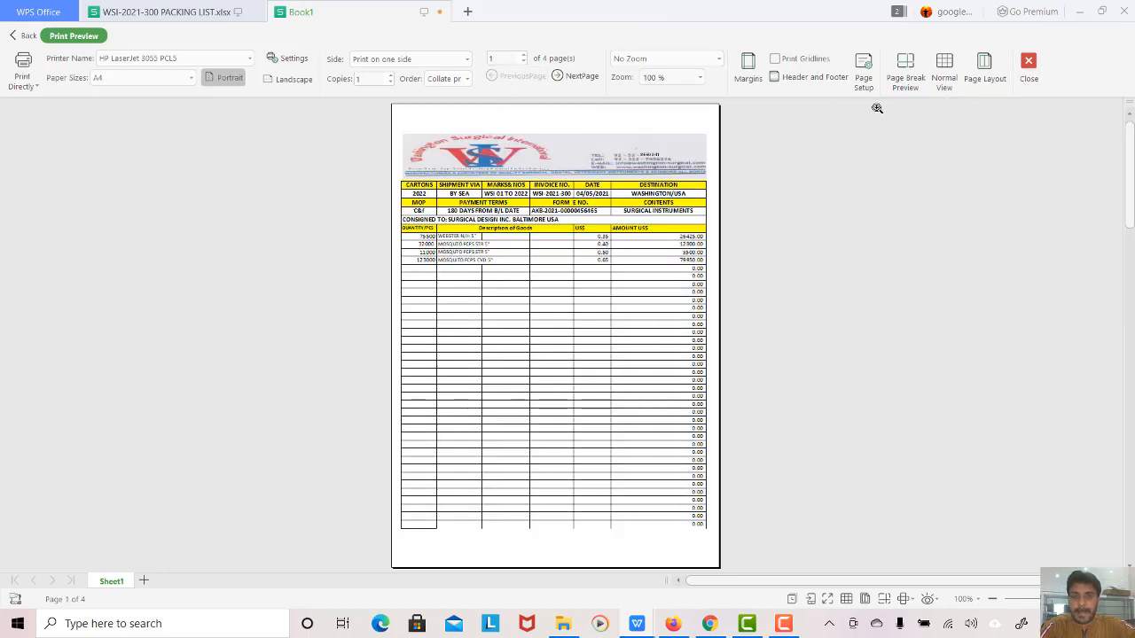
Step: Show the margin guides and add a centered custom page header reading INVOICE, choosing bold Calibri at size 12
{"action": "left_click", "coordinate": [747, 69]}
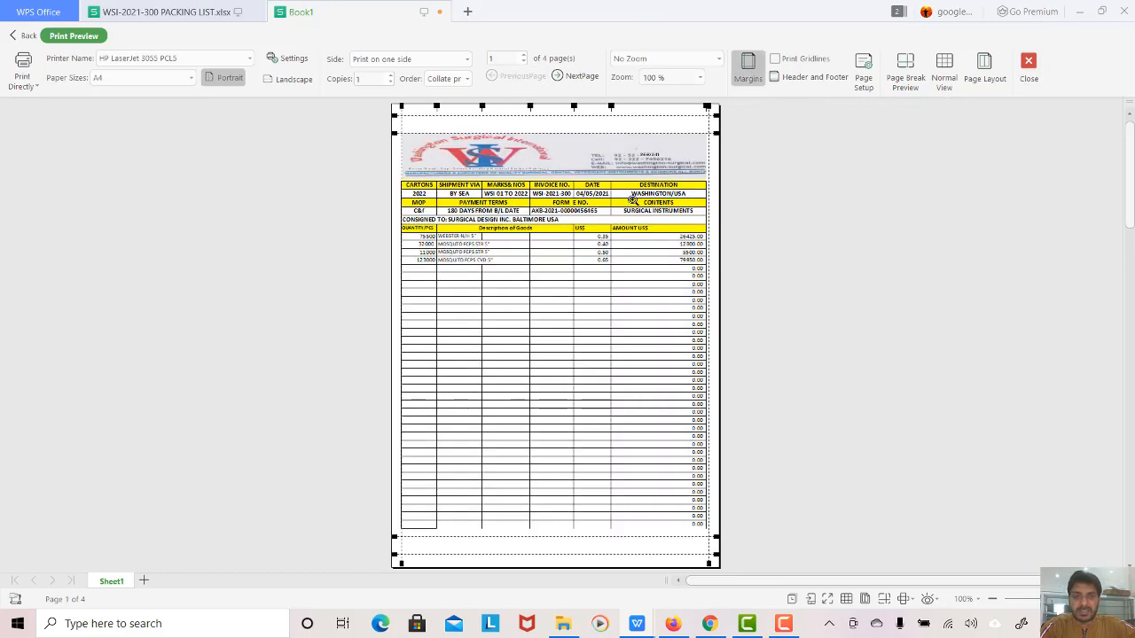
{"action": "left_click", "coordinate": [806, 78]}
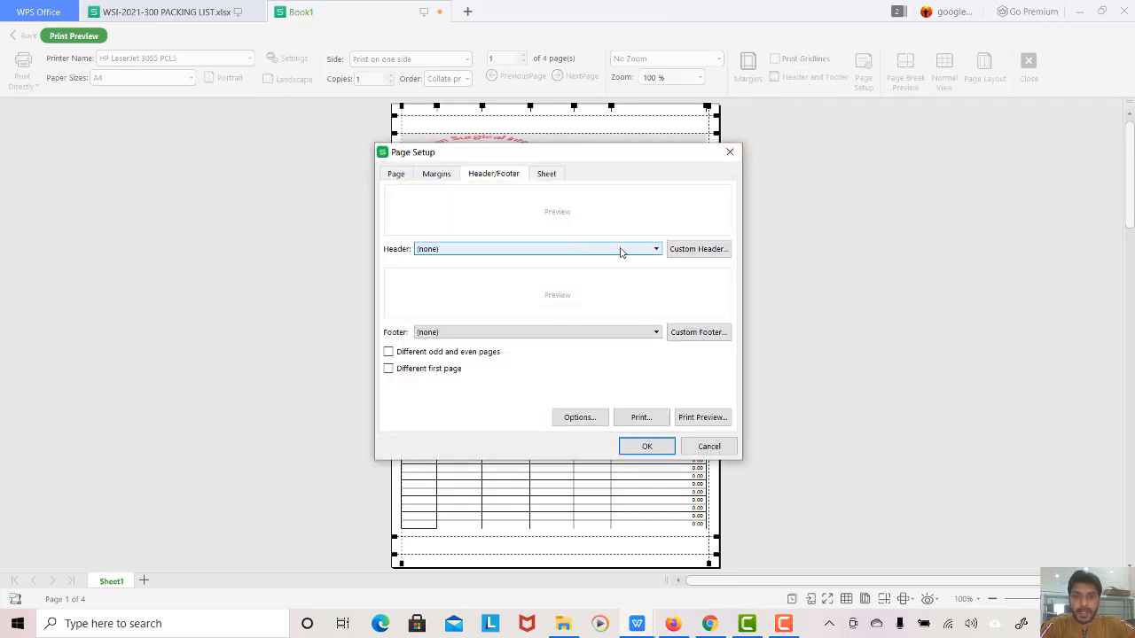
{"action": "left_click", "coordinate": [695, 252]}
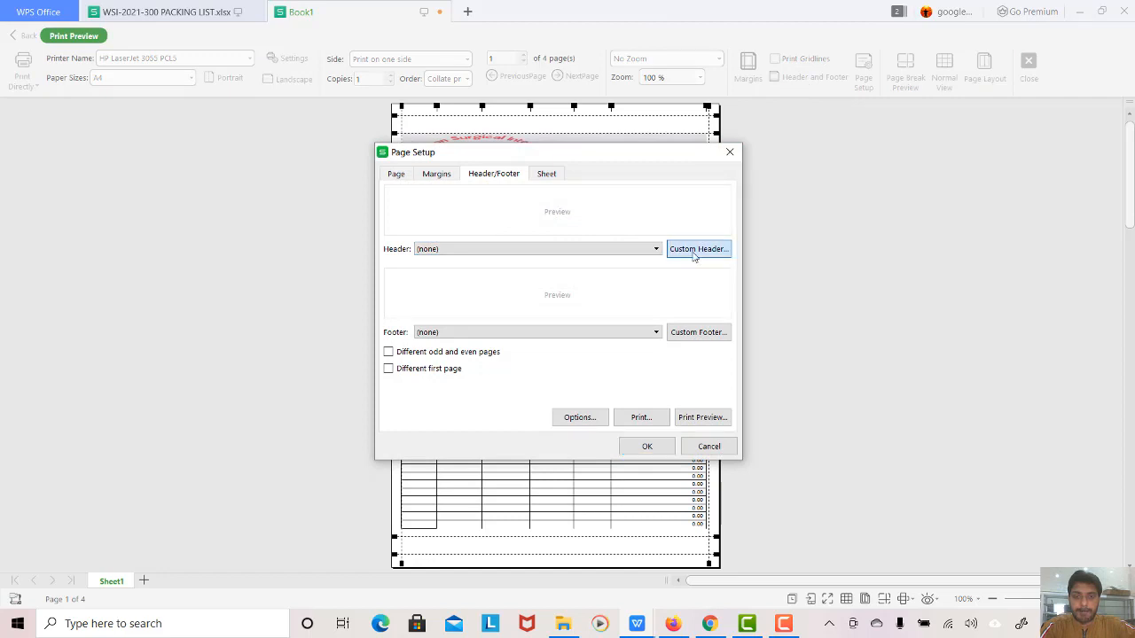
{"action": "left_click", "coordinate": [549, 326]}
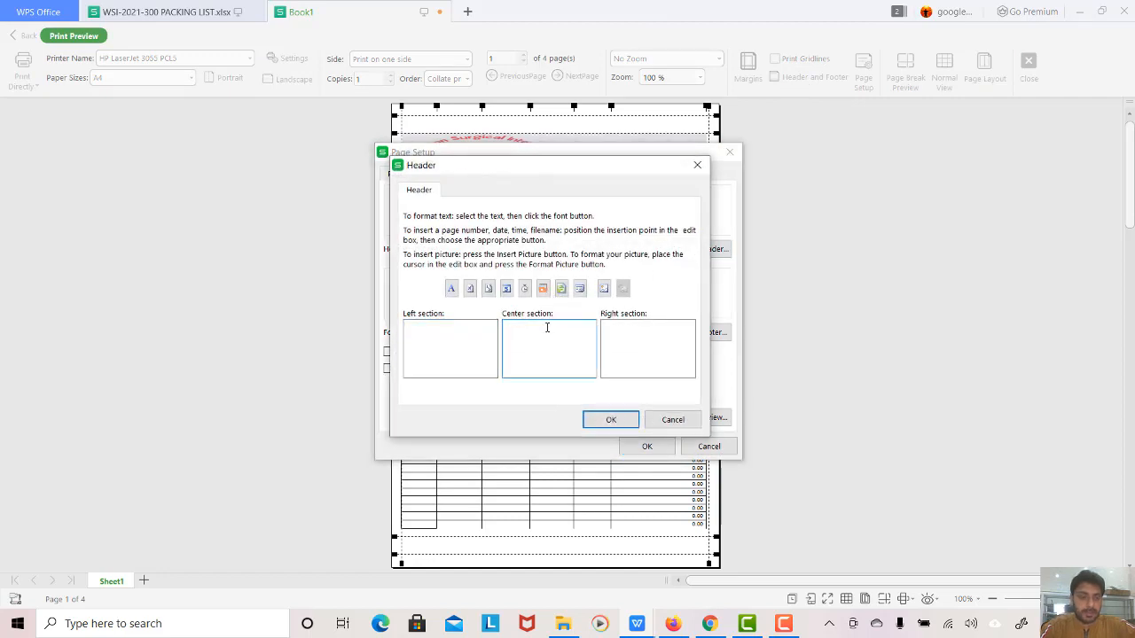
{"action": "type", "text": "INVOICE"}
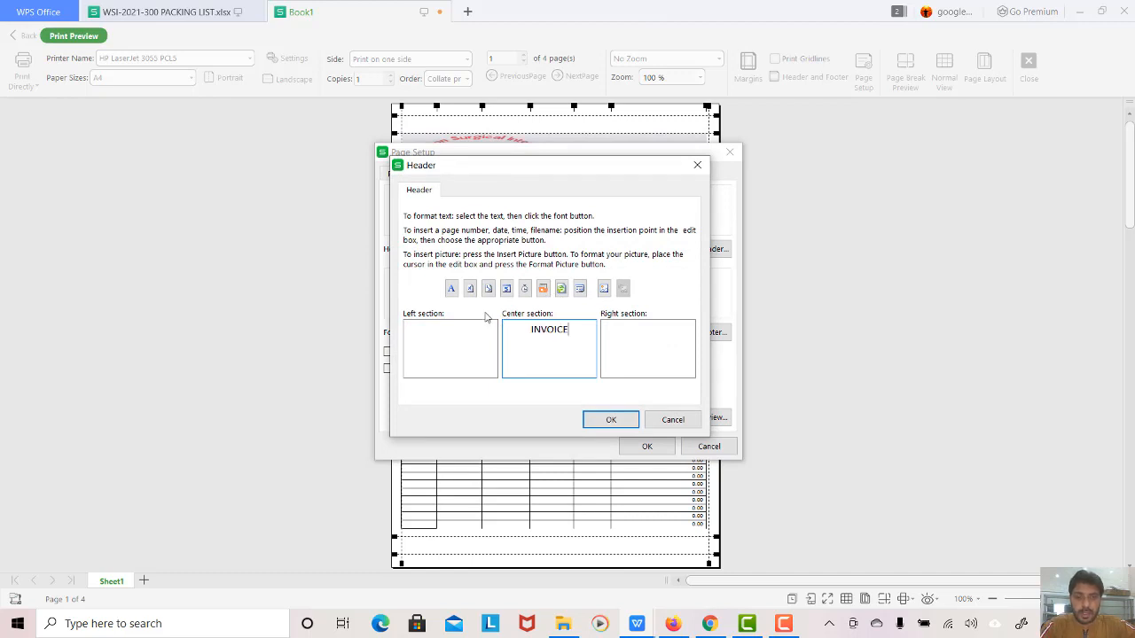
{"action": "left_click", "coordinate": [451, 288]}
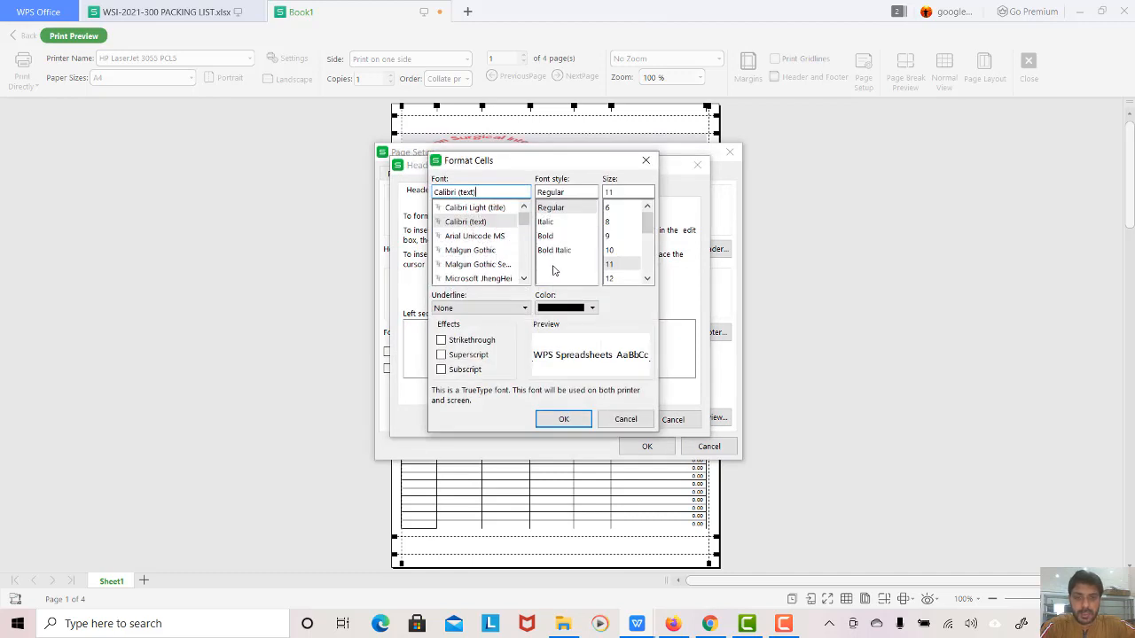
{"action": "left_click", "coordinate": [546, 236]}
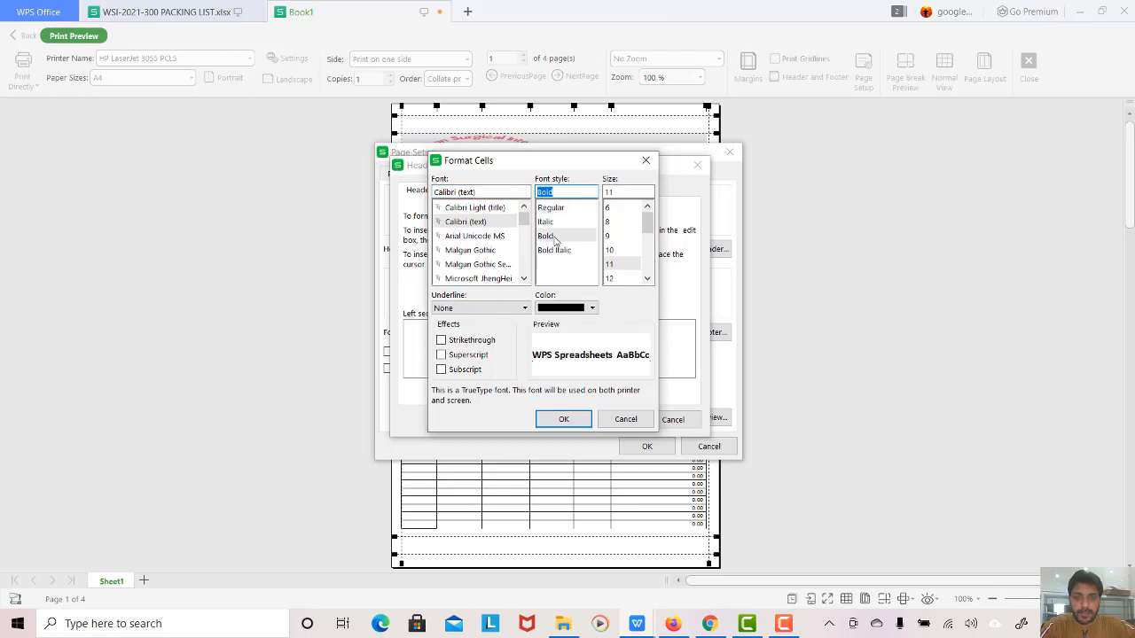
{"action": "left_click", "coordinate": [611, 278]}
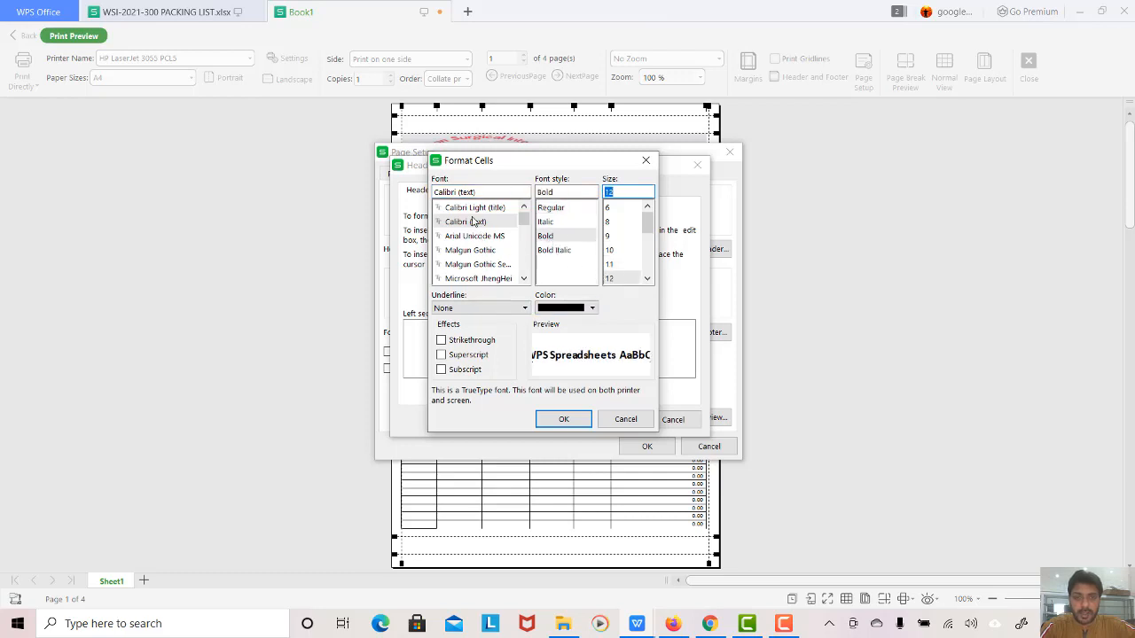
{"action": "left_click", "coordinate": [561, 419]}
{"action": "left_click", "coordinate": [603, 419]}
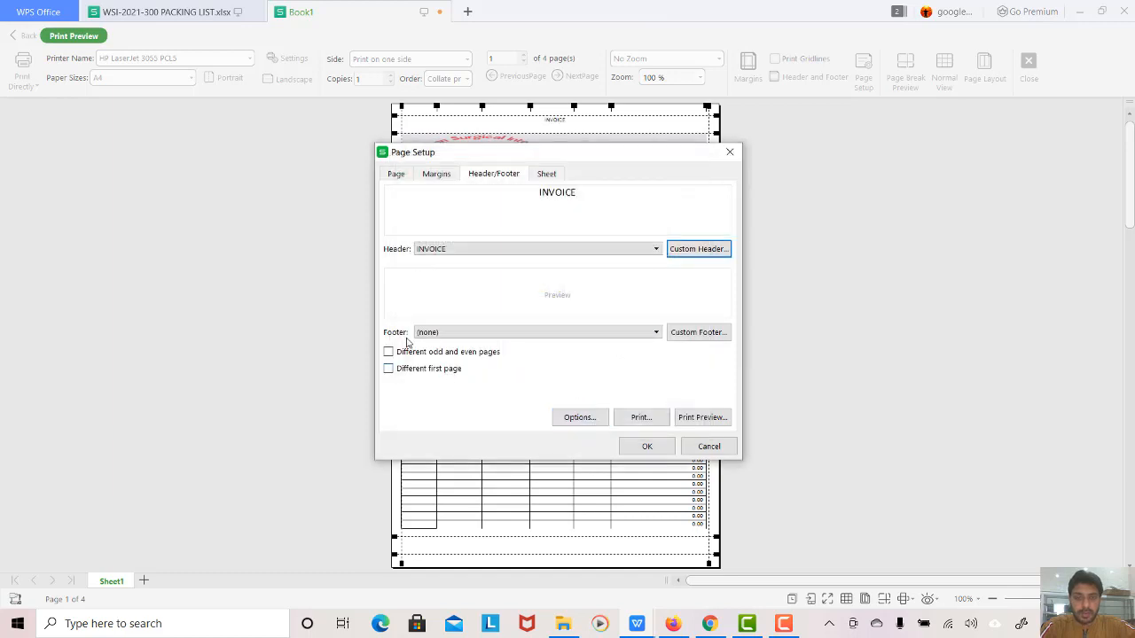
Step: Set the page footer to the "Page 1" page-number format and apply the page setup
{"action": "left_click", "coordinate": [656, 332]}
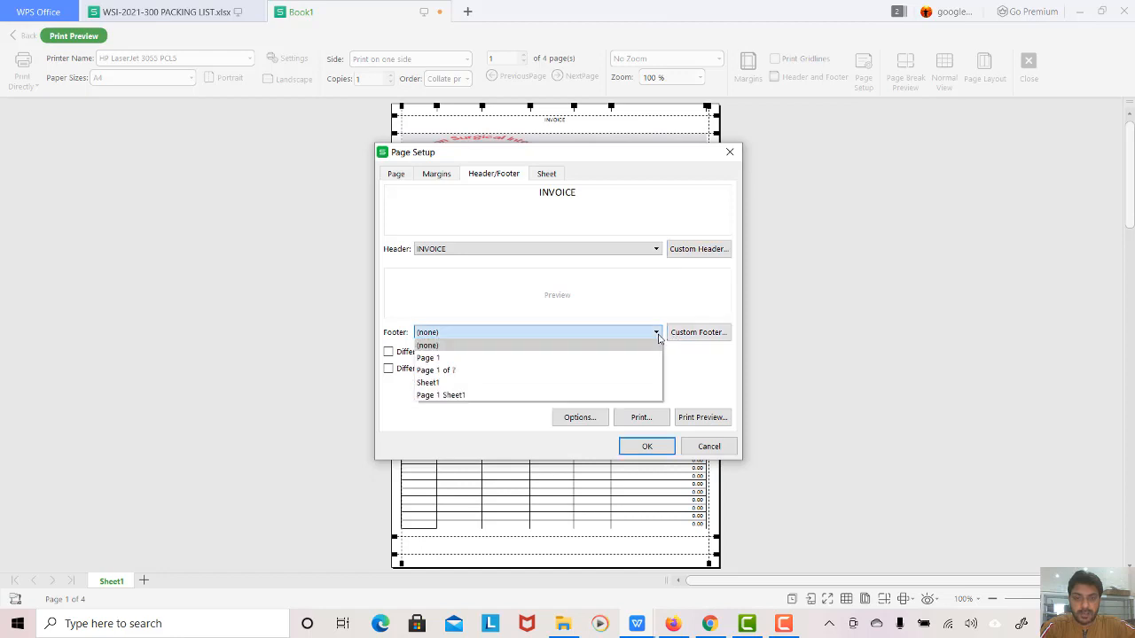
{"action": "left_click", "coordinate": [473, 359]}
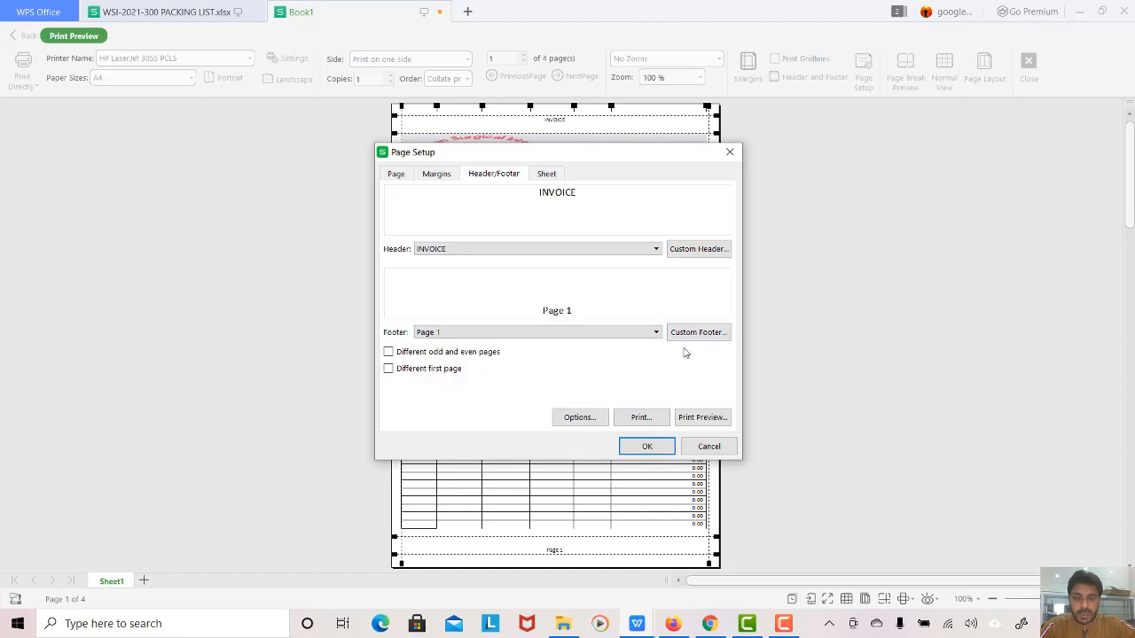
{"action": "left_click", "coordinate": [647, 440]}
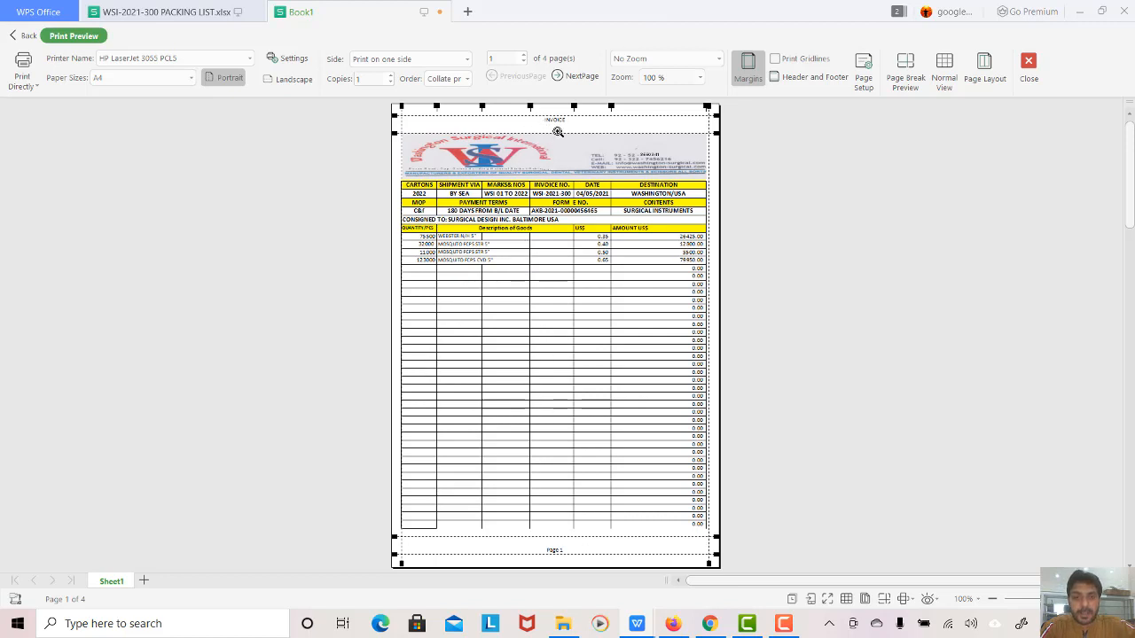
Step: Reduce the top and bottom margins slightly to fit the page #1 subtotal row on the first page, and check the second page before leaving the preview
{"action": "left_click_drag", "start_coordinate": [557, 132], "coordinate": [555, 126]}
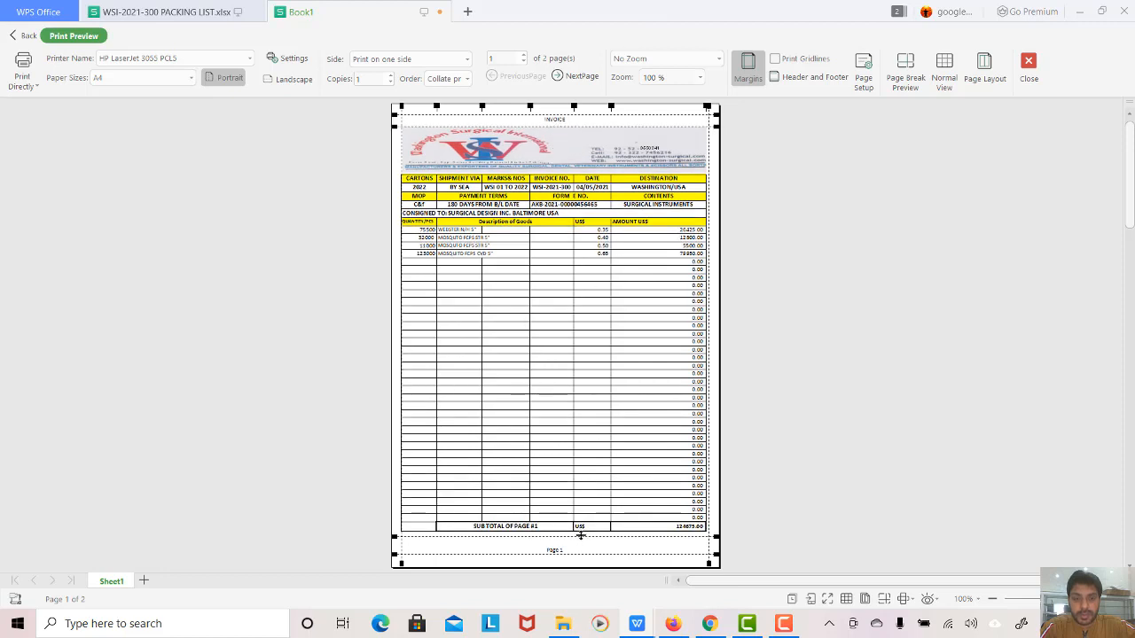
{"action": "left_click_drag", "start_coordinate": [580, 537], "coordinate": [579, 543]}
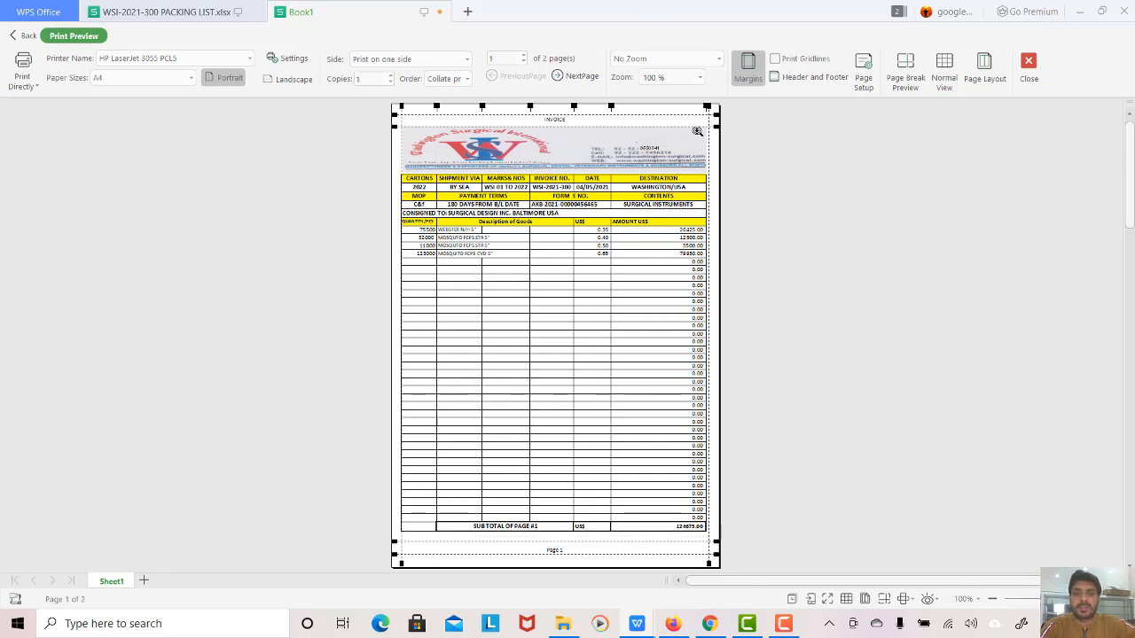
{"action": "left_click", "coordinate": [583, 76]}
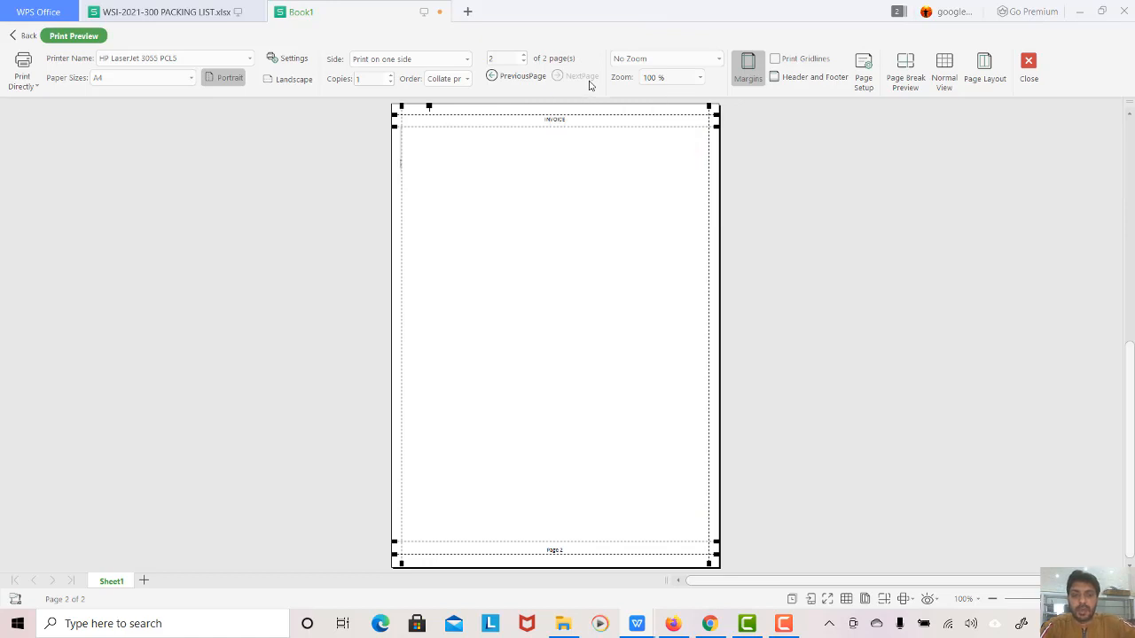
{"action": "left_click", "coordinate": [516, 76]}
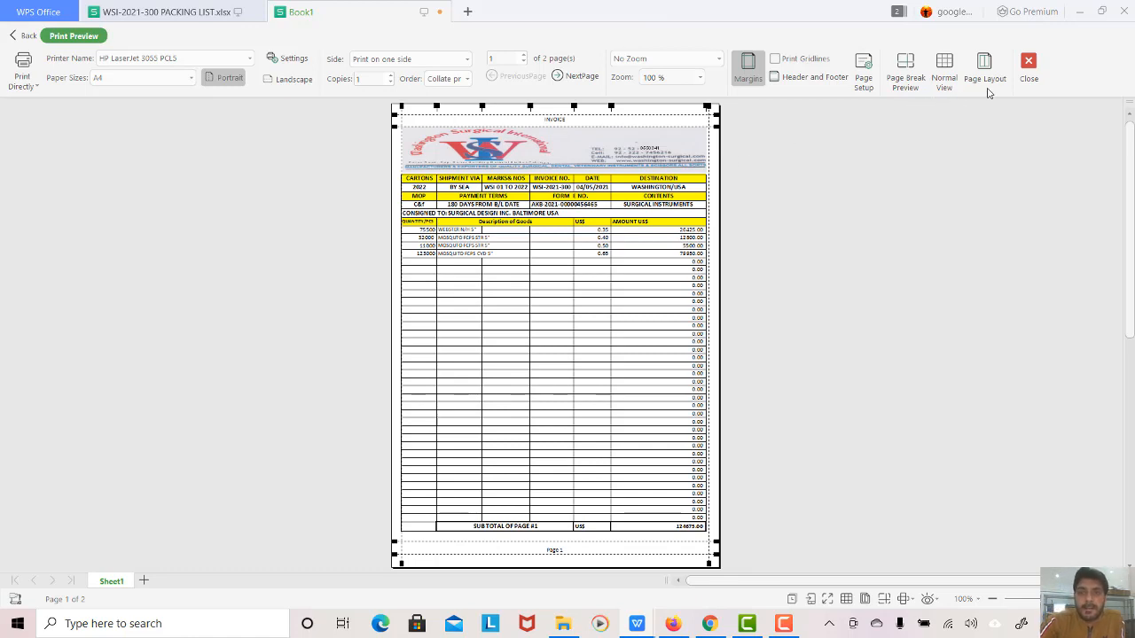
{"action": "left_click", "coordinate": [1028, 63]}
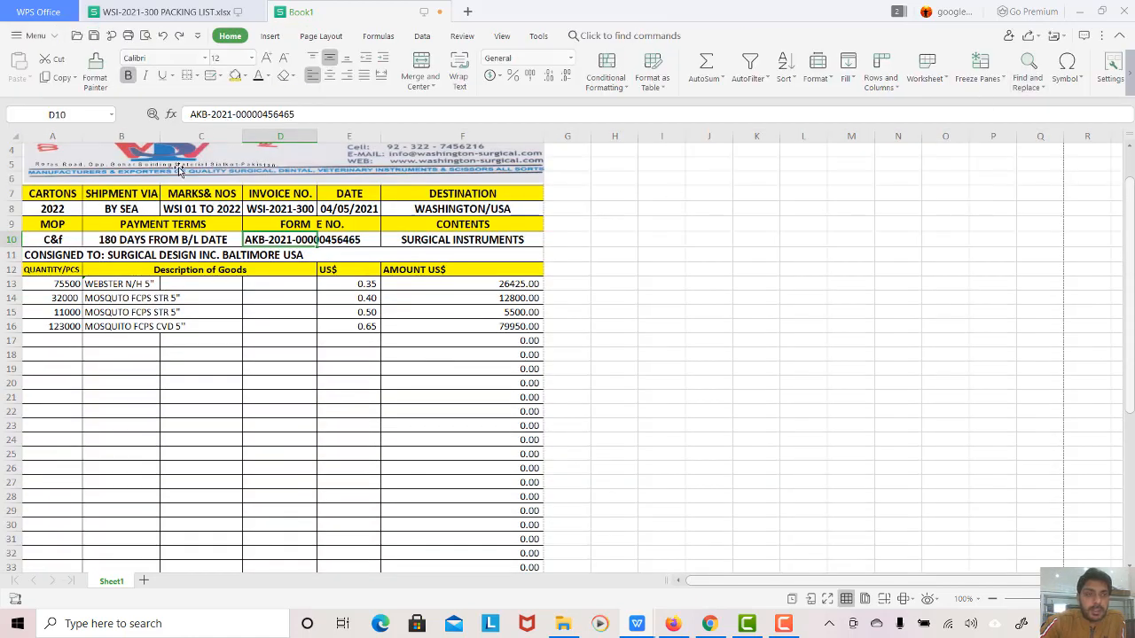
Step: Compare the item rows in the WSI-2021-300 packing list workbook with the invoice in Book1, ending on the invoice
{"action": "left_click", "coordinate": [194, 8]}
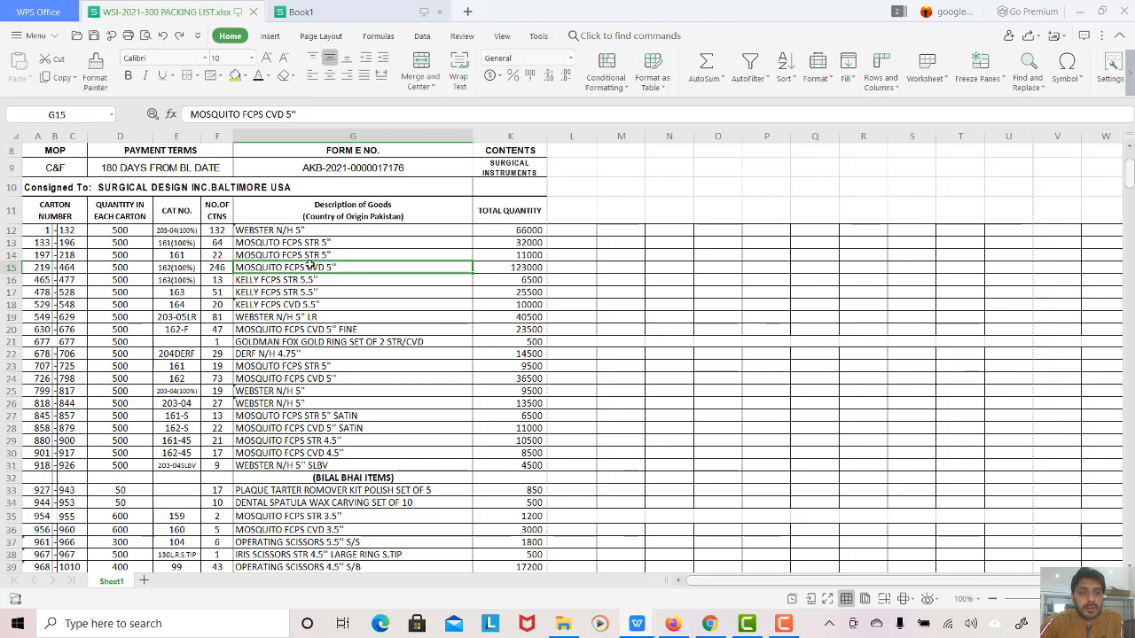
{"action": "left_click", "coordinate": [301, 12]}
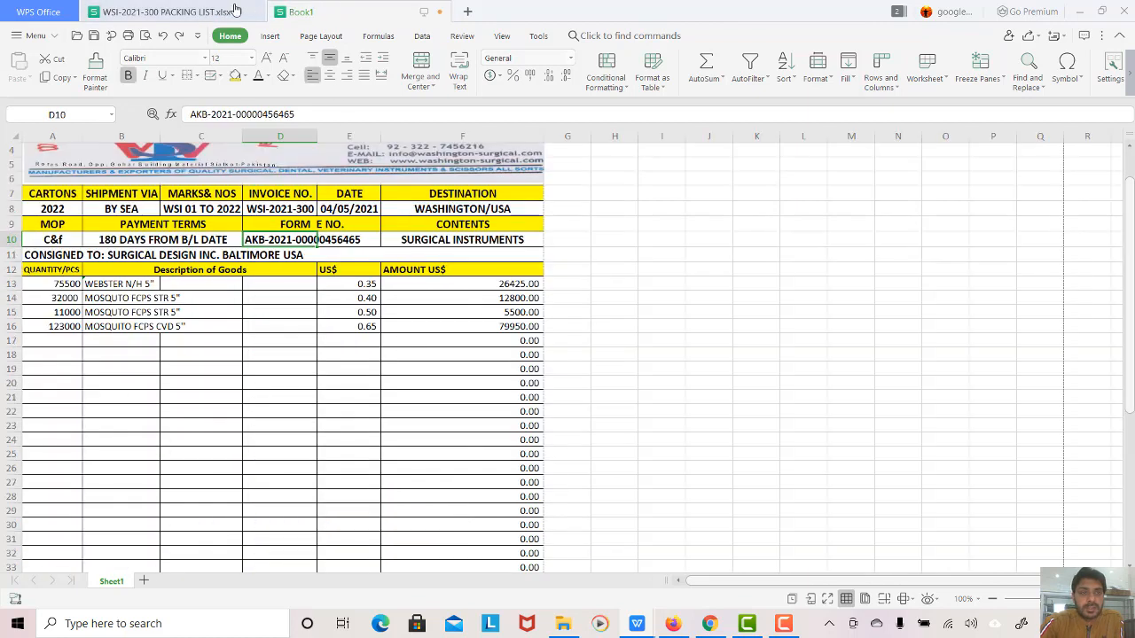
{"action": "left_click", "coordinate": [178, 11]}
{"action": "left_click", "coordinate": [321, 11]}
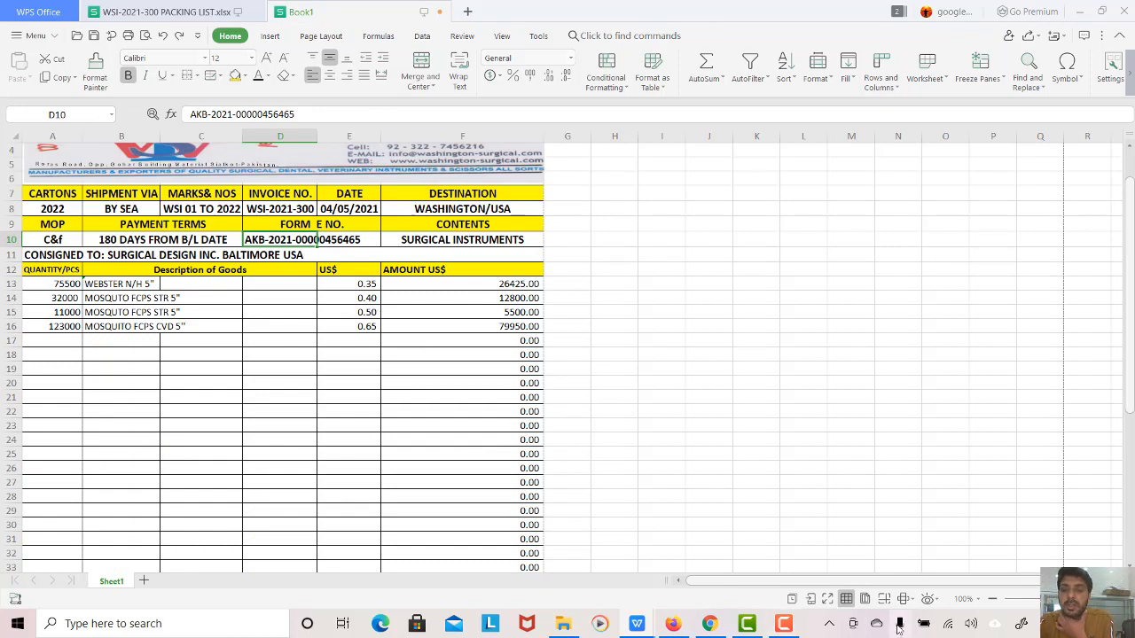
{"action": "left_click", "coordinate": [791, 630]}
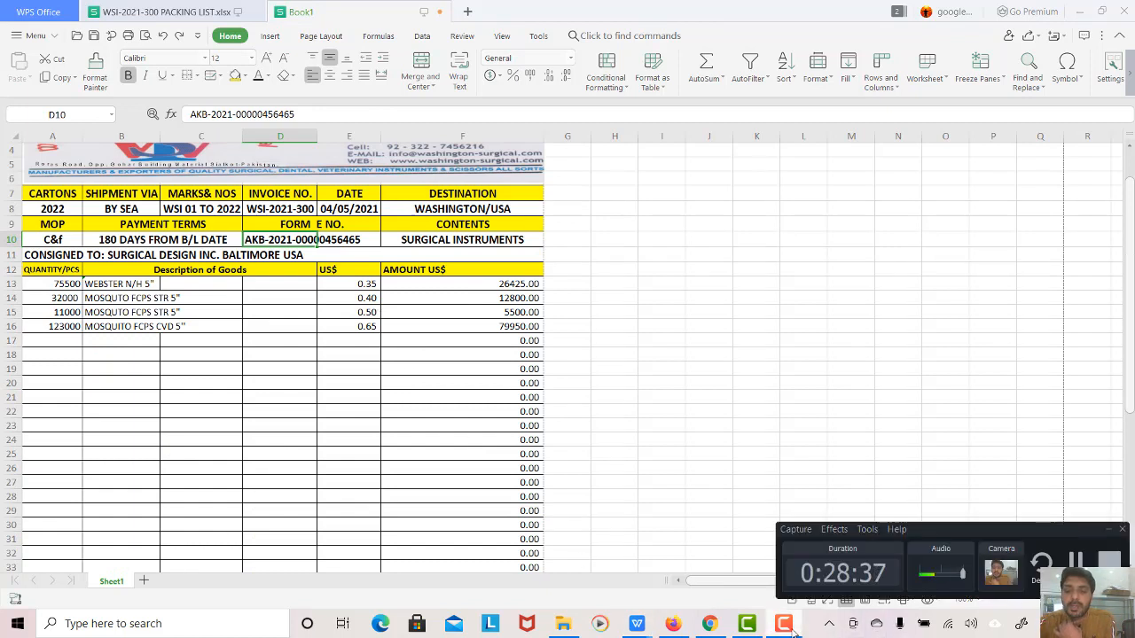